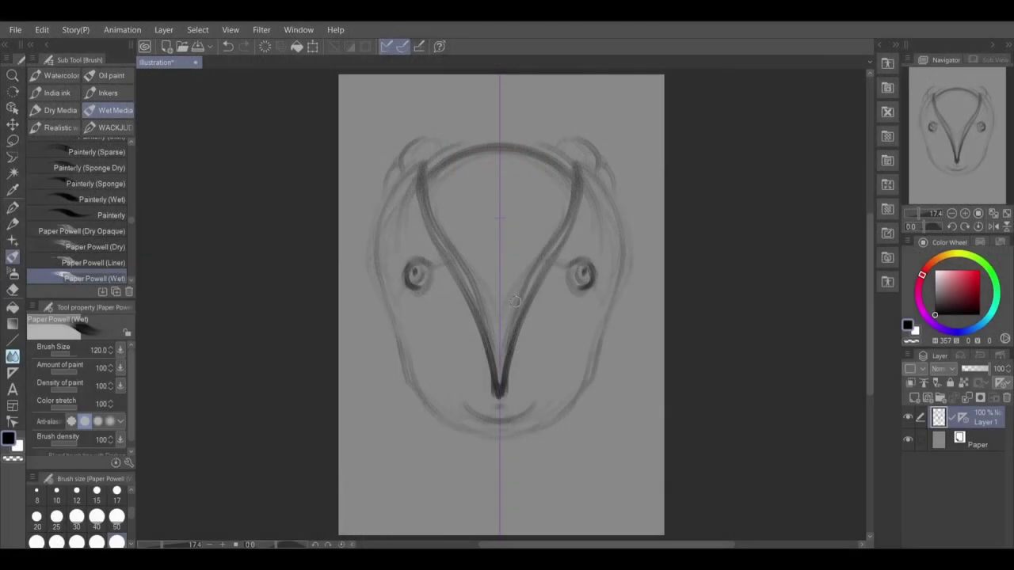
# Rough in mirrored eyes, brows and facing profile noses and lips along the V-shaped split in the face.
pyautogui.moveTo(585, 266)
pyautogui.mouseDown()
pyautogui.moveTo(572, 263)
pyautogui.moveTo(564, 279)
pyautogui.moveTo(588, 284)
pyautogui.moveTo(528, 326)
pyautogui.moveTo(539, 319)
pyautogui.mouseUp()
pyautogui.moveTo(552, 273)
pyautogui.mouseDown()
pyautogui.moveTo(522, 336)
pyautogui.moveTo(483, 370)
pyautogui.moveTo(490, 403)
pyautogui.mouseUp()
pyautogui.moveTo(534, 366)
pyautogui.mouseDown()
pyautogui.moveTo(509, 362)
pyautogui.moveTo(527, 314)
pyautogui.moveTo(541, 314)
pyautogui.moveTo(551, 264)
pyautogui.moveTo(563, 267)
pyautogui.moveTo(563, 234)
pyautogui.moveTo(605, 252)
pyautogui.moveTo(577, 234)
pyautogui.mouseUp()
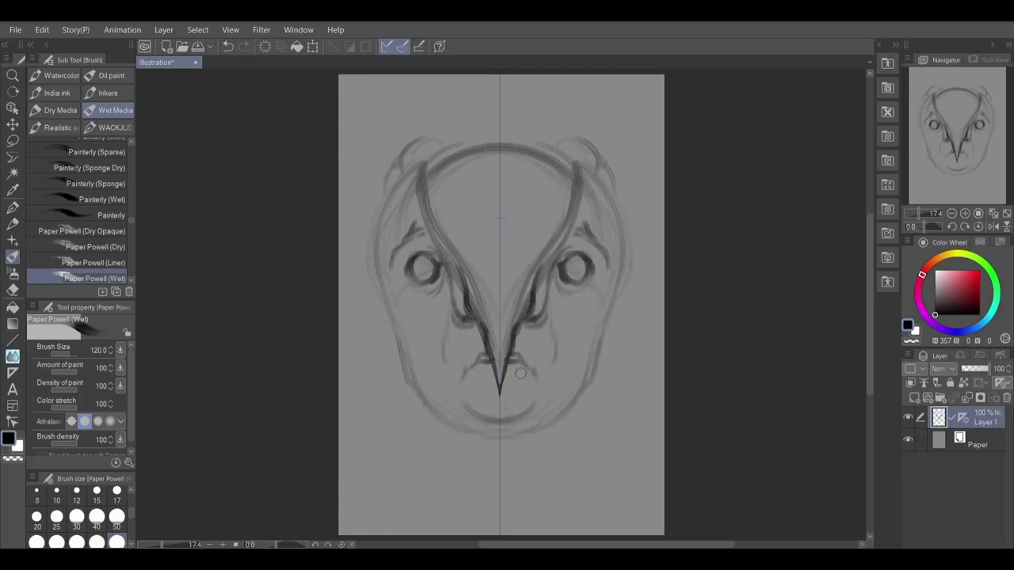
pyautogui.moveTo(521, 373); pyautogui.dragTo(507, 365)
# Set the brush size to 100 and strengthen the mirrored brow arches, jawline and chin curves.
pyautogui.press('[')
pyautogui.moveTo(437, 239); pyautogui.dragTo(410, 233)
pyautogui.moveTo(415, 233); pyautogui.dragTo(384, 277)
pyautogui.moveTo(397, 326); pyautogui.dragTo(412, 392)
pyautogui.moveTo(412, 392)
pyautogui.mouseDown()
pyautogui.moveTo(499, 437)
pyautogui.moveTo(422, 432)
pyautogui.mouseUp()
pyautogui.moveTo(463, 450); pyautogui.dragTo(538, 450)
pyautogui.moveTo(519, 339); pyautogui.dragTo(516, 359)
# Redraw both outer eyes closer to the split and darken the profile edges from forehead to chin.
pyautogui.moveTo(440, 257); pyautogui.dragTo(409, 280)
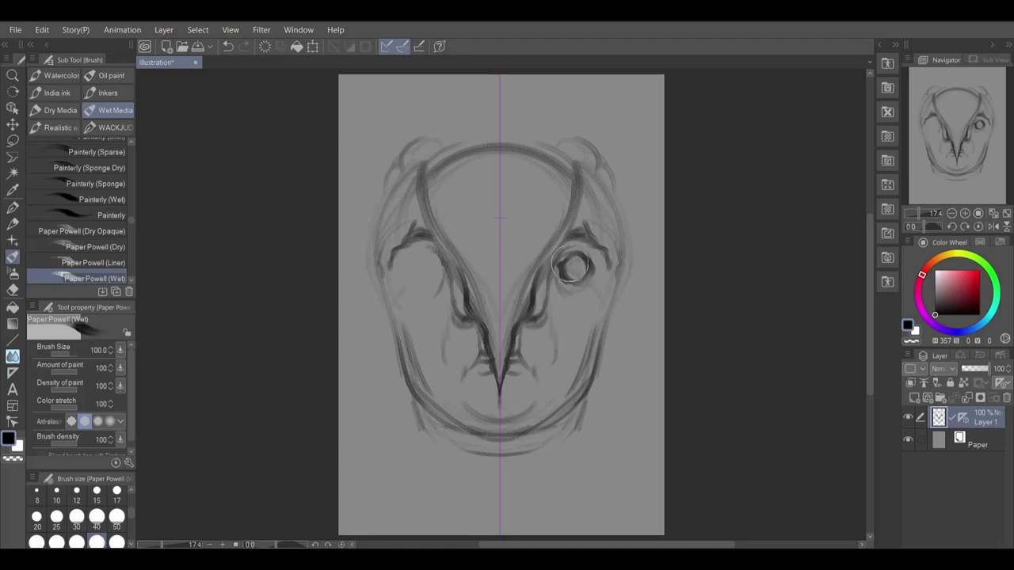
pyautogui.moveTo(560, 257); pyautogui.dragTo(591, 279)
pyautogui.moveTo(434, 252)
pyautogui.mouseDown()
pyautogui.moveTo(444, 265)
pyautogui.moveTo(414, 273)
pyautogui.moveTo(436, 290)
pyautogui.moveTo(410, 278)
pyautogui.moveTo(433, 260)
pyautogui.moveTo(426, 279)
pyautogui.moveTo(437, 265)
pyautogui.moveTo(432, 271)
pyautogui.mouseUp()
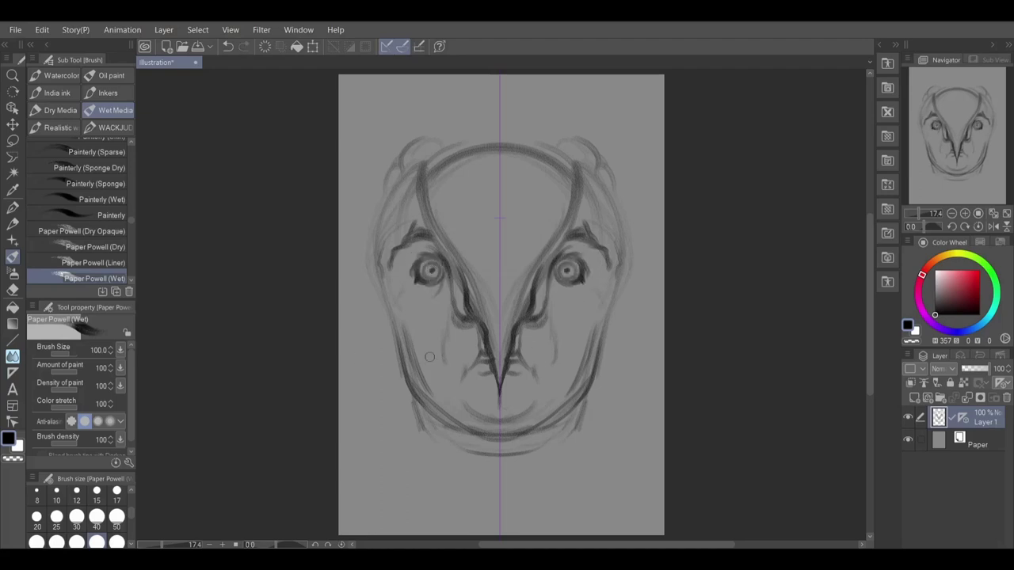
pyautogui.moveTo(478, 301)
pyautogui.mouseDown()
pyautogui.moveTo(516, 283)
pyautogui.moveTo(509, 301)
pyautogui.moveTo(544, 319)
pyautogui.moveTo(573, 159)
pyautogui.moveTo(499, 382)
pyautogui.mouseUp()
pyautogui.moveTo(425, 163); pyautogui.dragTo(428, 153)
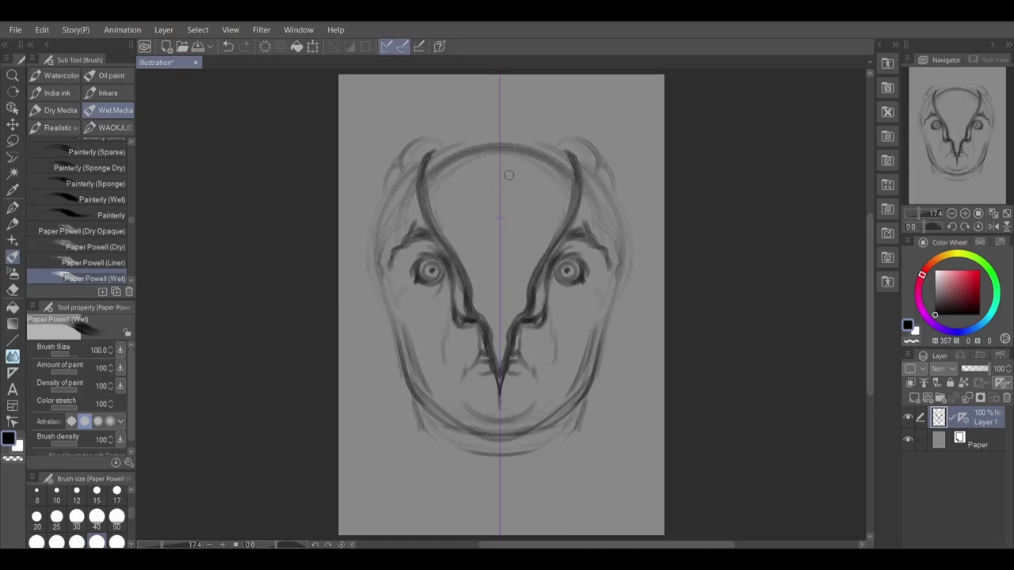
# Sketch a narrow wedge tapering down the center of the forehead.
pyautogui.moveTo(509, 188); pyautogui.dragTo(501, 255)
pyautogui.moveTo(507, 143); pyautogui.dragTo(500, 263)
pyautogui.moveTo(488, 179)
pyautogui.mouseDown()
pyautogui.moveTo(493, 141)
pyautogui.moveTo(506, 148)
pyautogui.mouseUp()
# Sketch the inner face's eyebrows, eyes and nose, with lines above the forehead and ears on the outer head.
pyautogui.moveTo(534, 230)
pyautogui.mouseDown()
pyautogui.moveTo(562, 232)
pyautogui.moveTo(522, 242)
pyautogui.moveTo(528, 260)
pyautogui.moveTo(536, 252)
pyautogui.moveTo(530, 276)
pyautogui.moveTo(541, 260)
pyautogui.moveTo(539, 228)
pyautogui.moveTo(525, 238)
pyautogui.mouseUp()
pyautogui.moveTo(534, 225)
pyautogui.mouseDown()
pyautogui.moveTo(556, 219)
pyautogui.moveTo(564, 230)
pyautogui.mouseUp()
pyautogui.moveTo(561, 232)
pyautogui.mouseDown()
pyautogui.moveTo(537, 221)
pyautogui.moveTo(523, 237)
pyautogui.mouseUp()
pyautogui.moveTo(510, 332); pyautogui.dragTo(493, 330)
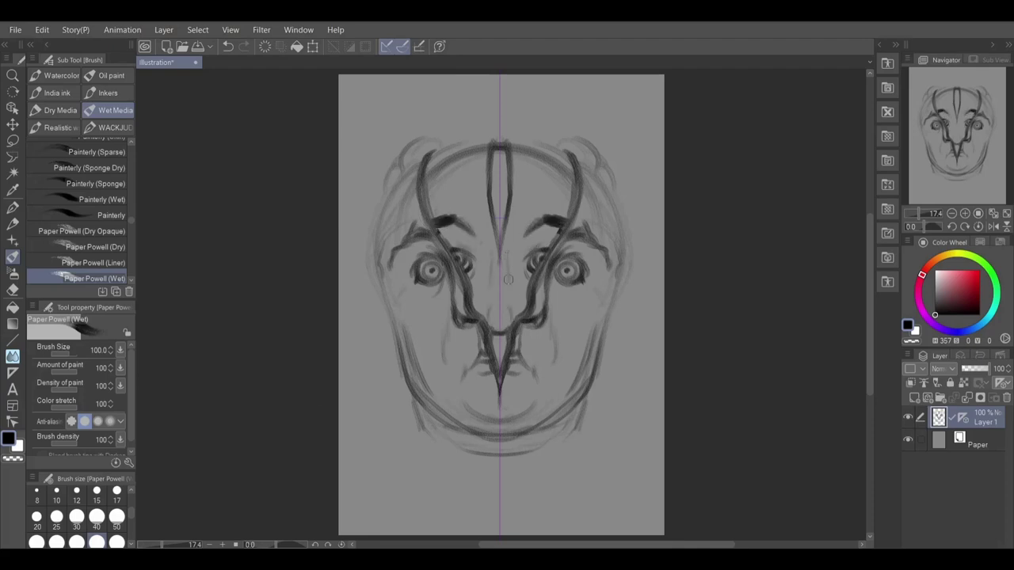
pyautogui.moveTo(479, 284); pyautogui.dragTo(476, 269)
pyautogui.moveTo(522, 133); pyautogui.dragTo(477, 134)
pyautogui.moveTo(384, 304); pyautogui.dragTo(371, 308)
# Fade the rough sketch layer to 31% opacity and set up a new layer with the symmetry ruler and brush size 70.
pyautogui.click(969, 368)
pyautogui.click(914, 398)
pyautogui.moveTo(962, 440); pyautogui.dragTo(962, 419)
pyautogui.press('[')
pyautogui.press('[')
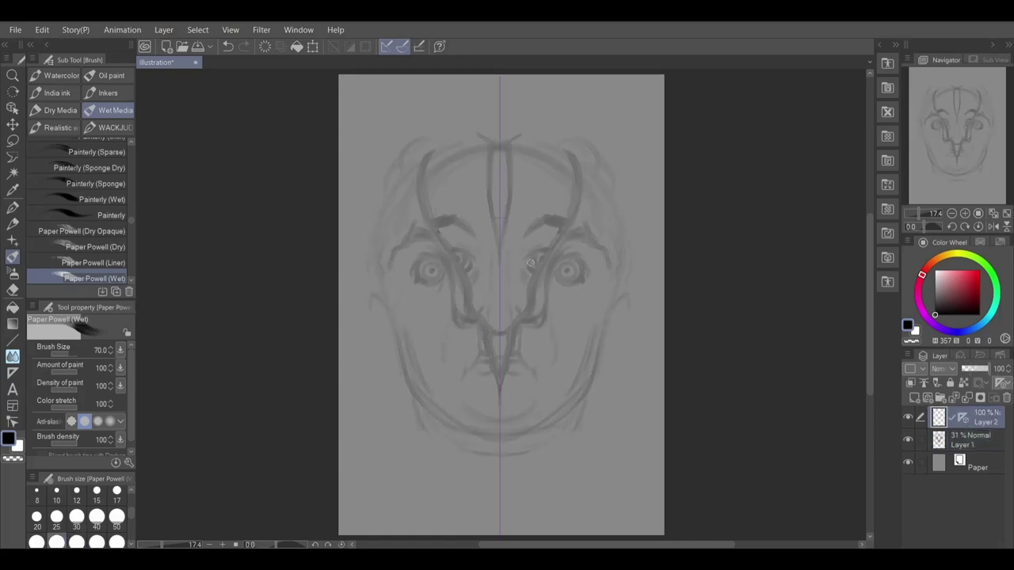
pyautogui.moveTo(502, 389); pyautogui.dragTo(562, 316)
pyautogui.moveTo(606, 181); pyautogui.dragTo(499, 396)
pyautogui.moveTo(606, 180); pyautogui.dragTo(500, 396)
pyautogui.moveTo(577, 301)
pyautogui.mouseDown()
pyautogui.moveTo(564, 341)
pyautogui.moveTo(556, 349)
pyautogui.moveTo(538, 340)
pyautogui.mouseUp()
pyautogui.moveTo(576, 298)
pyautogui.mouseDown()
pyautogui.moveTo(544, 335)
pyautogui.moveTo(567, 341)
pyautogui.moveTo(540, 342)
pyautogui.mouseUp()
pyautogui.moveTo(588, 283); pyautogui.dragTo(605, 200)
pyautogui.moveTo(606, 258); pyautogui.dragTo(580, 298)
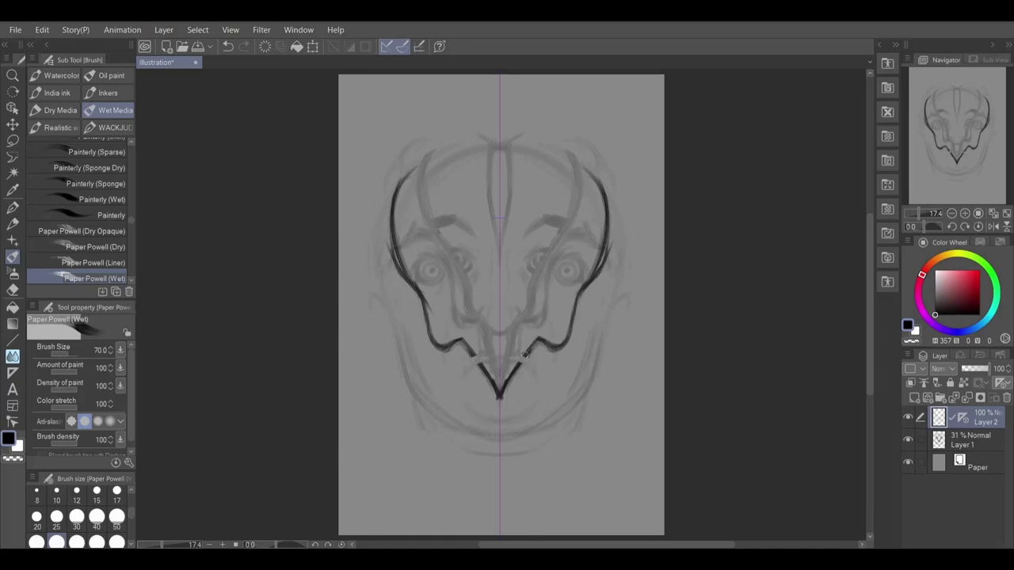
pyautogui.moveTo(529, 342); pyautogui.dragTo(532, 372)
pyautogui.press('Delete')
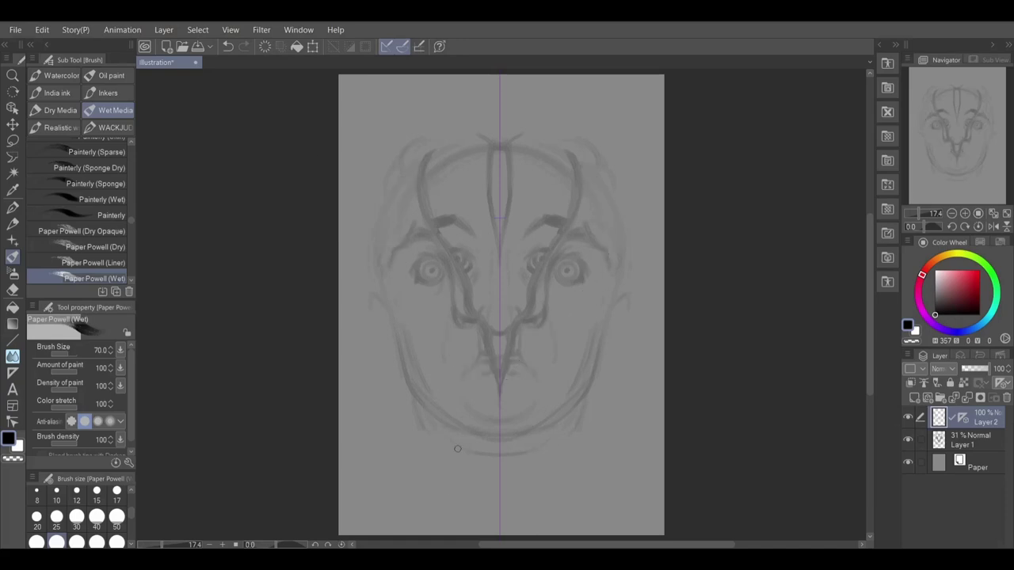
# Draw clean mirrored profile contours from the forehead past the nose and lips down to the chin.
pyautogui.moveTo(526, 332)
pyautogui.mouseDown()
pyautogui.moveTo(503, 415)
pyautogui.moveTo(541, 269)
pyautogui.moveTo(528, 319)
pyautogui.moveTo(549, 314)
pyautogui.mouseUp()
pyautogui.moveTo(445, 291); pyautogui.dragTo(446, 298)
pyautogui.moveTo(547, 306)
pyautogui.mouseDown()
pyautogui.moveTo(533, 325)
pyautogui.moveTo(548, 318)
pyautogui.mouseUp()
pyautogui.moveTo(547, 279)
pyautogui.mouseDown()
pyautogui.moveTo(569, 225)
pyautogui.moveTo(573, 158)
pyautogui.mouseUp()
pyautogui.moveTo(421, 199)
pyautogui.mouseDown()
pyautogui.moveTo(462, 262)
pyautogui.moveTo(472, 327)
pyautogui.mouseUp()
pyautogui.moveTo(552, 343)
pyautogui.mouseDown()
pyautogui.moveTo(546, 378)
pyautogui.moveTo(525, 359)
pyautogui.mouseUp()
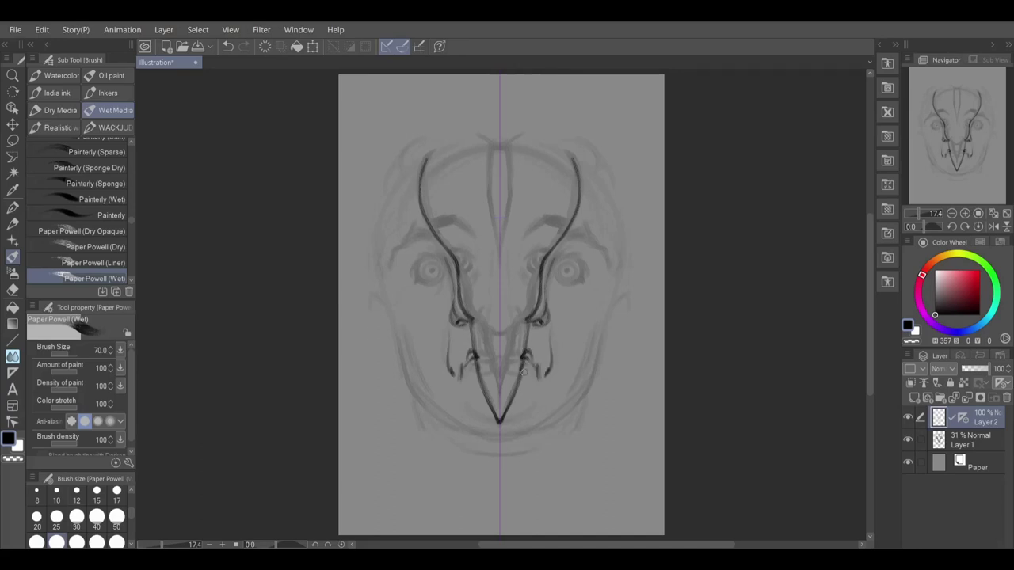
# Draw the outer face's eyes with lower-lid lines and hatch shading on the cheeks.
pyautogui.moveTo(402, 349); pyautogui.dragTo(436, 411)
pyautogui.moveTo(583, 277)
pyautogui.mouseDown()
pyautogui.moveTo(556, 260)
pyautogui.moveTo(571, 263)
pyautogui.moveTo(579, 284)
pyautogui.mouseUp()
pyautogui.hotkey('ctrl', 'z')
pyautogui.moveTo(443, 264)
pyautogui.mouseDown()
pyautogui.moveTo(441, 284)
pyautogui.moveTo(427, 287)
pyautogui.moveTo(440, 264)
pyautogui.moveTo(432, 269)
pyautogui.mouseUp()
pyautogui.moveTo(450, 280)
pyautogui.mouseDown()
pyautogui.moveTo(428, 298)
pyautogui.moveTo(433, 338)
pyautogui.mouseUp()
pyautogui.moveTo(429, 322); pyautogui.dragTo(416, 339)
# Draw the jawline at brush size 100 and reshape the pointed chin of the split into a rounded U.
pyautogui.press(']')
pyautogui.press(']')
pyautogui.moveTo(390, 303)
pyautogui.mouseDown()
pyautogui.moveTo(408, 382)
pyautogui.moveTo(442, 420)
pyautogui.mouseUp()
pyautogui.moveTo(472, 415); pyautogui.dragTo(496, 419)
pyautogui.press('c')
pyautogui.moveTo(497, 417)
pyautogui.mouseDown()
pyautogui.moveTo(485, 390)
pyautogui.moveTo(496, 413)
pyautogui.mouseUp()
pyautogui.press('c')
pyautogui.moveTo(479, 368); pyautogui.dragTo(499, 418)
pyautogui.moveTo(419, 380); pyautogui.dragTo(497, 445)
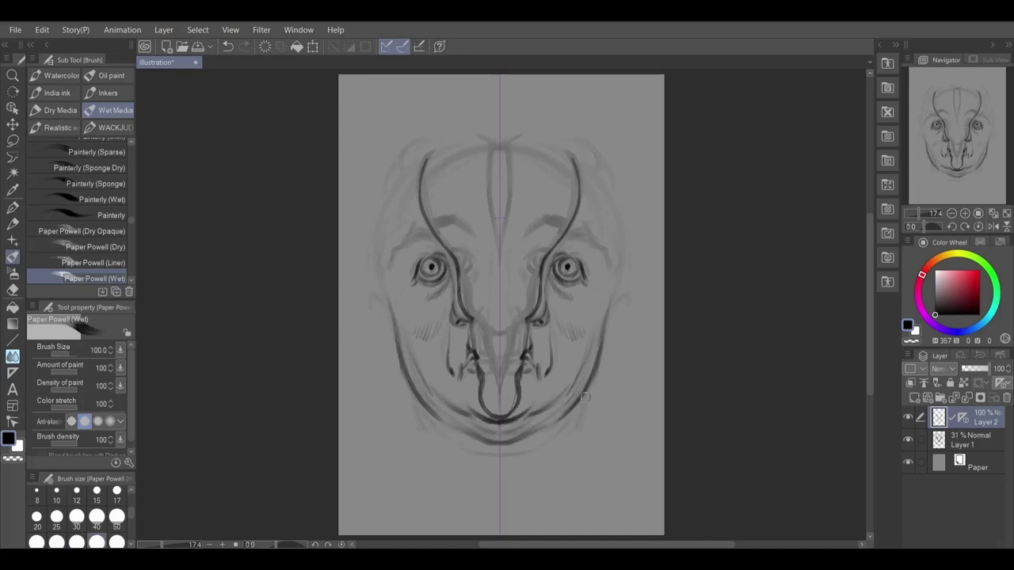
# Draw the double-chin fold, shirt collar, knotted tie and sloping shoulders below the head.
pyautogui.moveTo(427, 408); pyautogui.dragTo(498, 458)
pyautogui.moveTo(432, 448); pyautogui.dragTo(465, 515)
pyautogui.moveTo(492, 476); pyautogui.dragTo(496, 451)
pyautogui.moveTo(495, 434)
pyautogui.mouseDown()
pyautogui.moveTo(515, 435)
pyautogui.moveTo(511, 472)
pyautogui.mouseUp()
pyautogui.moveTo(496, 472)
pyautogui.mouseDown()
pyautogui.moveTo(513, 473)
pyautogui.moveTo(522, 510)
pyautogui.mouseUp()
pyautogui.moveTo(584, 401); pyautogui.dragTo(547, 509)
pyautogui.hotkey('ctrl', 'z')
pyautogui.moveTo(574, 432); pyautogui.dragTo(548, 509)
pyautogui.moveTo(666, 427)
pyautogui.mouseDown()
pyautogui.moveTo(596, 379)
pyautogui.moveTo(632, 409)
pyautogui.mouseUp()
# Draw the ears, eyebrows and side outline of the head, and hatch shading along the cheeks and jaw.
pyautogui.moveTo(382, 265)
pyautogui.mouseDown()
pyautogui.moveTo(387, 309)
pyautogui.moveTo(401, 320)
pyautogui.mouseUp()
pyautogui.moveTo(442, 212)
pyautogui.mouseDown()
pyautogui.moveTo(398, 234)
pyautogui.moveTo(400, 226)
pyautogui.mouseUp()
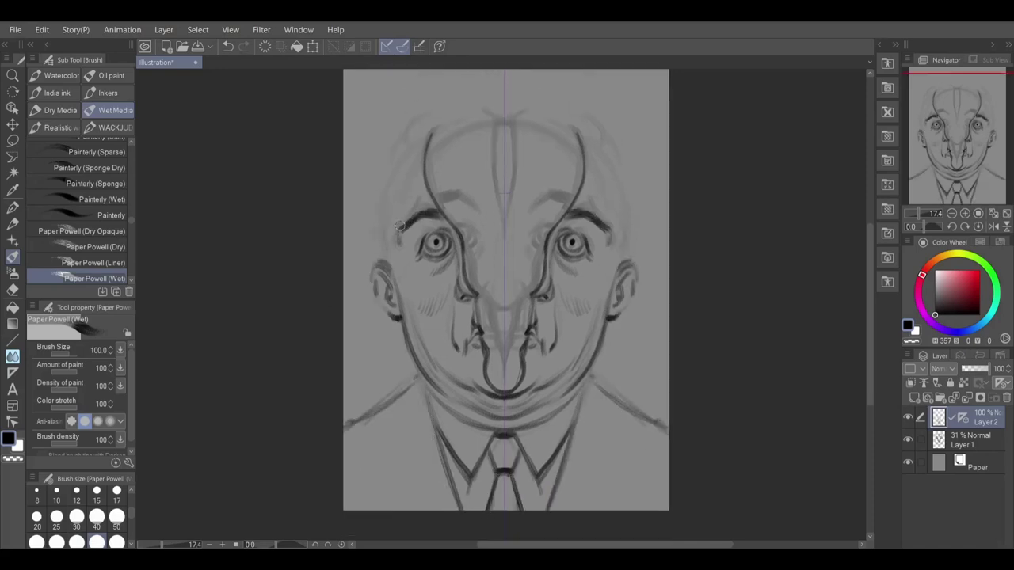
pyautogui.moveTo(579, 357); pyautogui.dragTo(561, 378)
pyautogui.moveTo(609, 288)
pyautogui.mouseDown()
pyautogui.moveTo(599, 307)
pyautogui.moveTo(580, 312)
pyautogui.mouseUp()
pyautogui.moveTo(411, 320); pyautogui.dragTo(423, 340)
pyautogui.moveTo(412, 337); pyautogui.dragTo(439, 374)
pyautogui.moveTo(623, 236)
pyautogui.mouseDown()
pyautogui.moveTo(574, 126)
pyautogui.moveTo(582, 181)
pyautogui.moveTo(526, 333)
pyautogui.moveTo(536, 277)
pyautogui.moveTo(578, 188)
pyautogui.mouseUp()
# Give the split opening a double-lined thickness edge from forehead to chin at brush size 70, cleaning up overlaps.
pyautogui.press('[')
pyautogui.press('[')
pyautogui.press('c')
pyautogui.press('c')
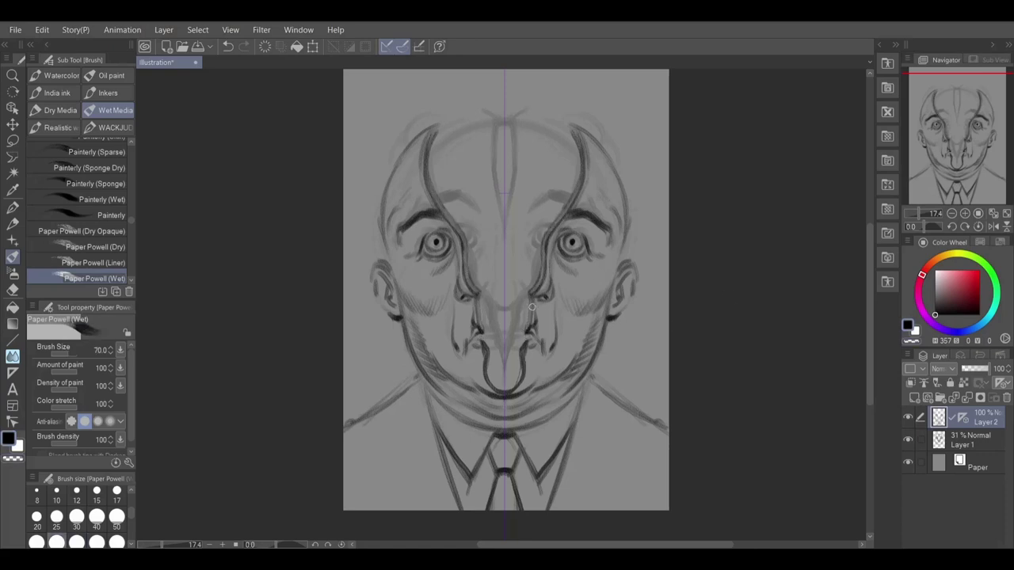
pyautogui.moveTo(531, 306); pyautogui.dragTo(513, 389)
pyautogui.press('c')
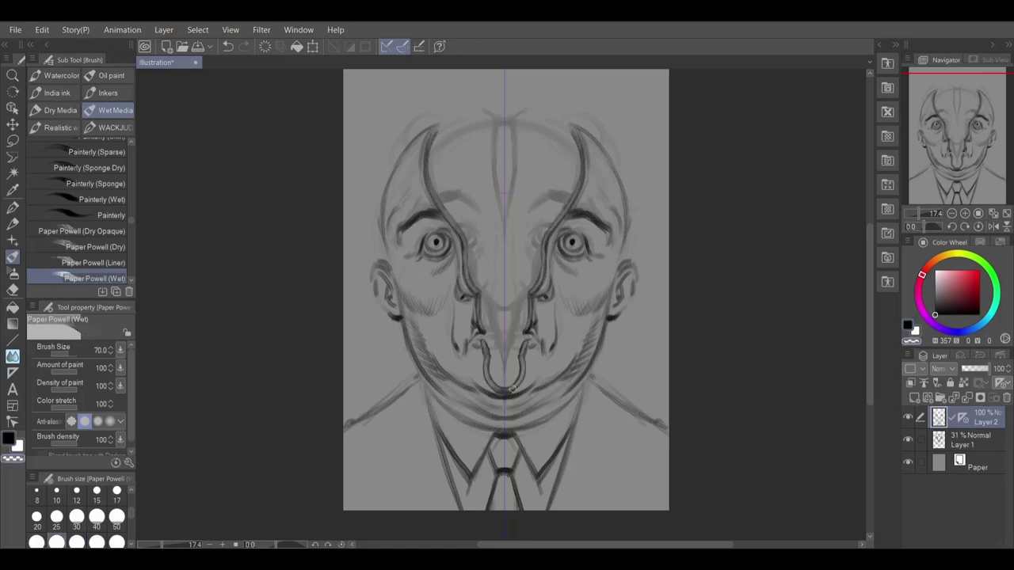
pyautogui.press('c')
pyautogui.moveTo(483, 336); pyautogui.dragTo(474, 340)
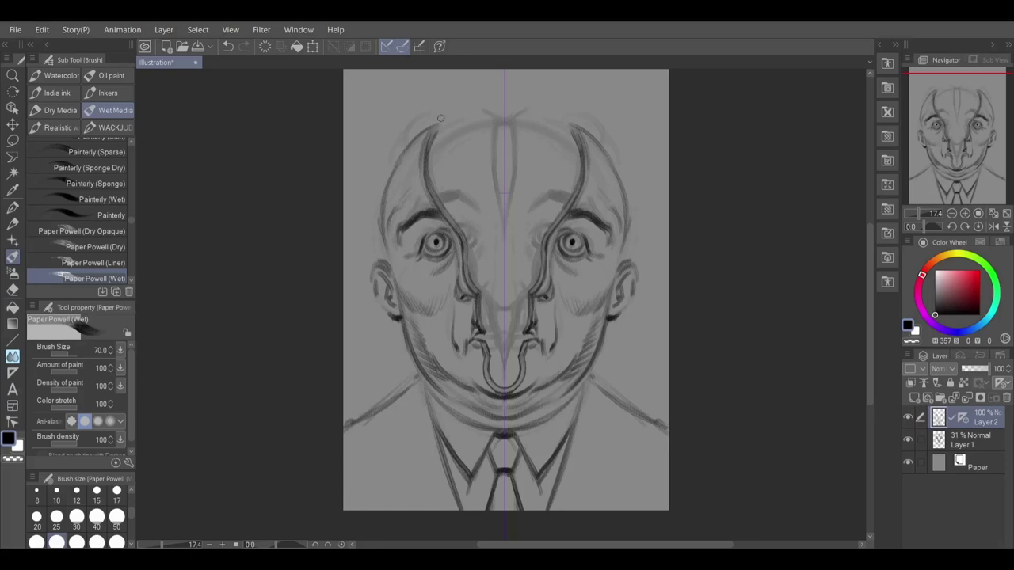
# Draw short mirrored hair strands along the temples and beside the top of the split.
pyautogui.moveTo(442, 118); pyautogui.dragTo(418, 146)
pyautogui.moveTo(443, 109); pyautogui.dragTo(392, 168)
pyautogui.moveTo(386, 258); pyautogui.dragTo(377, 215)
pyautogui.moveTo(394, 150); pyautogui.dragTo(376, 228)
pyautogui.moveTo(418, 115); pyautogui.dragTo(394, 163)
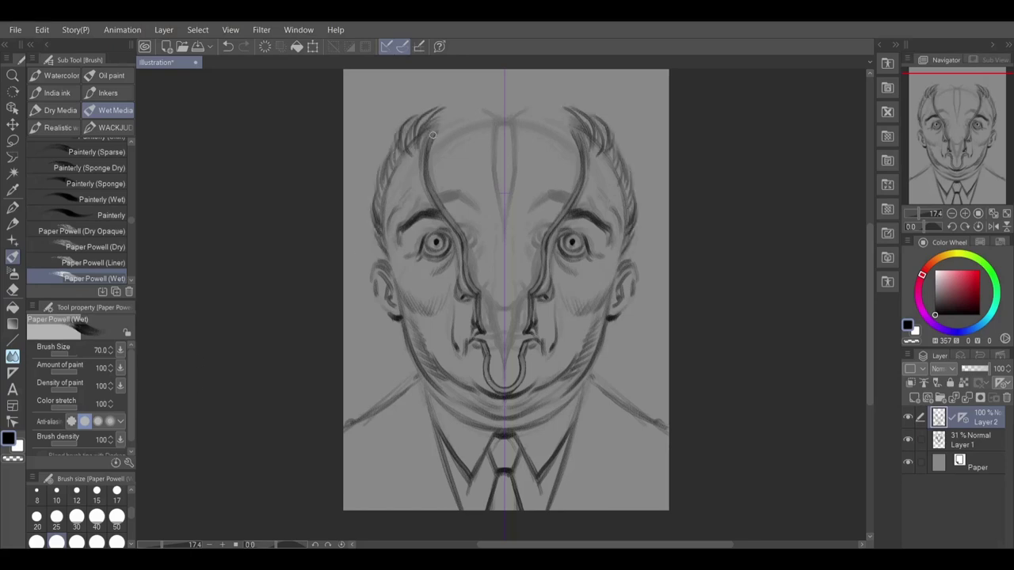
pyautogui.moveTo(466, 104); pyautogui.dragTo(438, 123)
pyautogui.moveTo(464, 109); pyautogui.dragTo(437, 121)
# Draw the jacket lapels running down from the neck and try darkening the shoulder line.
pyautogui.moveTo(608, 398); pyautogui.dragTo(638, 485)
pyautogui.moveTo(607, 399); pyautogui.dragTo(641, 493)
pyautogui.moveTo(623, 441); pyautogui.dragTo(644, 509)
pyautogui.moveTo(623, 435); pyautogui.dragTo(645, 505)
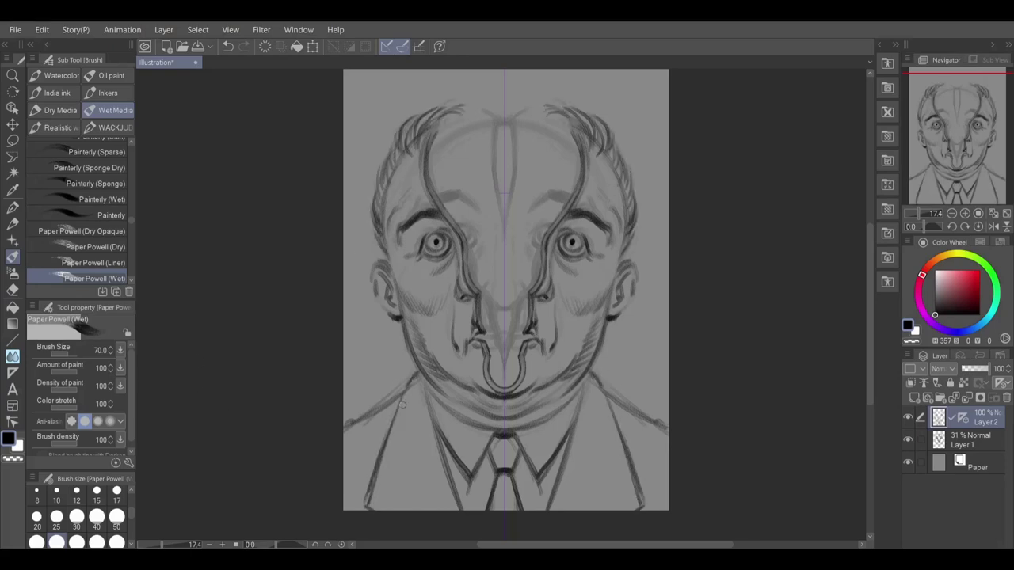
pyautogui.moveTo(590, 370); pyautogui.dragTo(644, 507)
pyautogui.moveTo(409, 388); pyautogui.dragTo(341, 422)
pyautogui.hotkey('ctrl', 'z')
# Add wrinkle marks under the outer eyes and save the illustration as seconds.
pyautogui.moveTo(423, 274); pyautogui.dragTo(409, 267)
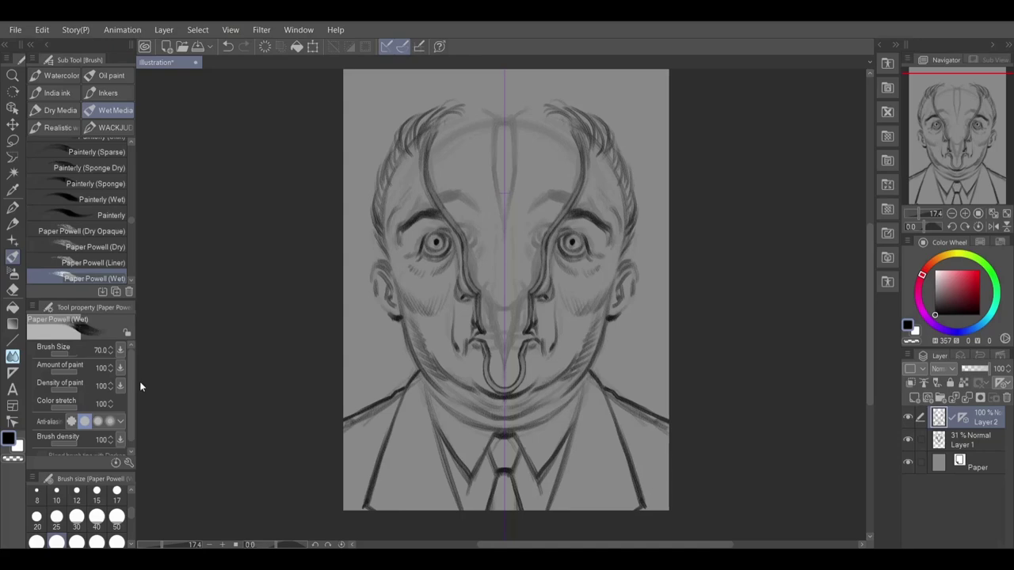
pyautogui.press('Return')
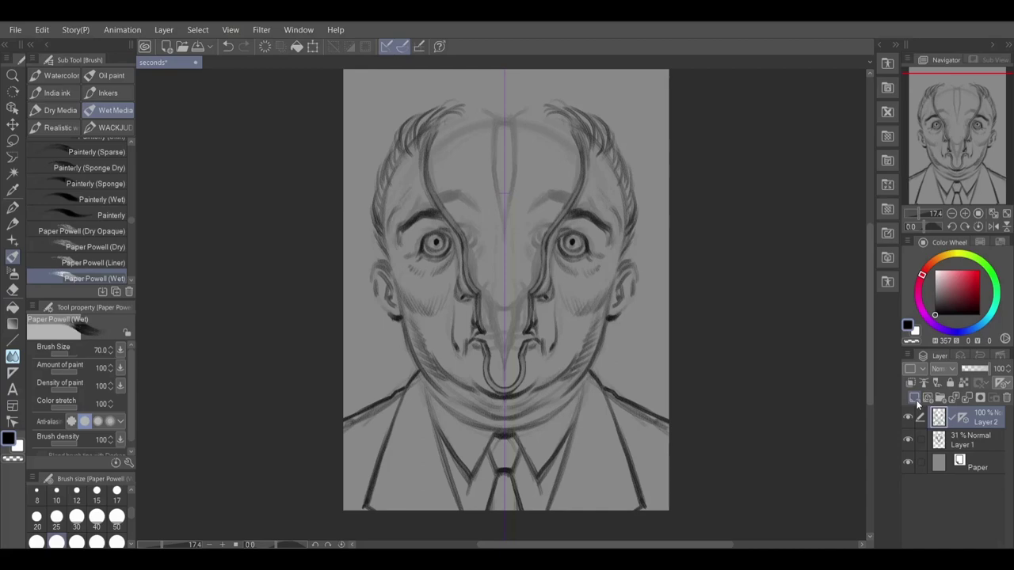
# On a new layer, draw the inner face's curved head top, nose and partly hidden eyes.
pyautogui.click(914, 397)
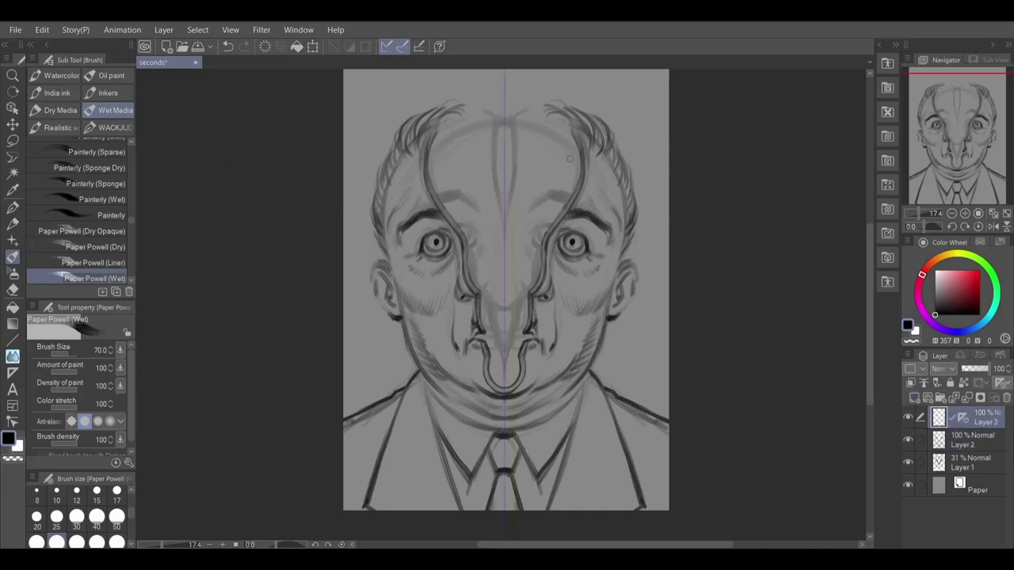
pyautogui.moveTo(570, 159)
pyautogui.mouseDown()
pyautogui.moveTo(522, 116)
pyautogui.moveTo(494, 112)
pyautogui.mouseUp()
pyautogui.moveTo(505, 233)
pyautogui.mouseDown()
pyautogui.moveTo(505, 301)
pyautogui.moveTo(484, 287)
pyautogui.mouseUp()
pyautogui.moveTo(513, 245)
pyautogui.mouseDown()
pyautogui.moveTo(521, 281)
pyautogui.moveTo(495, 301)
pyautogui.mouseUp()
pyautogui.moveTo(553, 222)
pyautogui.mouseDown()
pyautogui.moveTo(527, 231)
pyautogui.moveTo(541, 241)
pyautogui.mouseUp()
pyautogui.moveTo(480, 221); pyautogui.dragTo(472, 223)
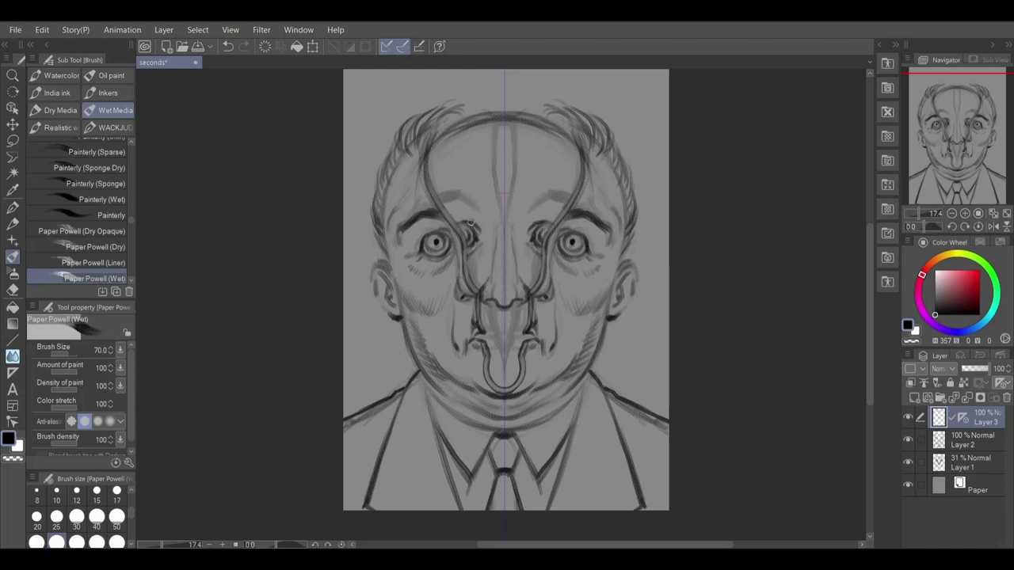
# Draw the inner face's lips and dark eyebrows, and add forehead creases and eyelid detail.
pyautogui.moveTo(518, 326); pyautogui.dragTo(526, 324)
pyautogui.moveTo(485, 207); pyautogui.dragTo(439, 194)
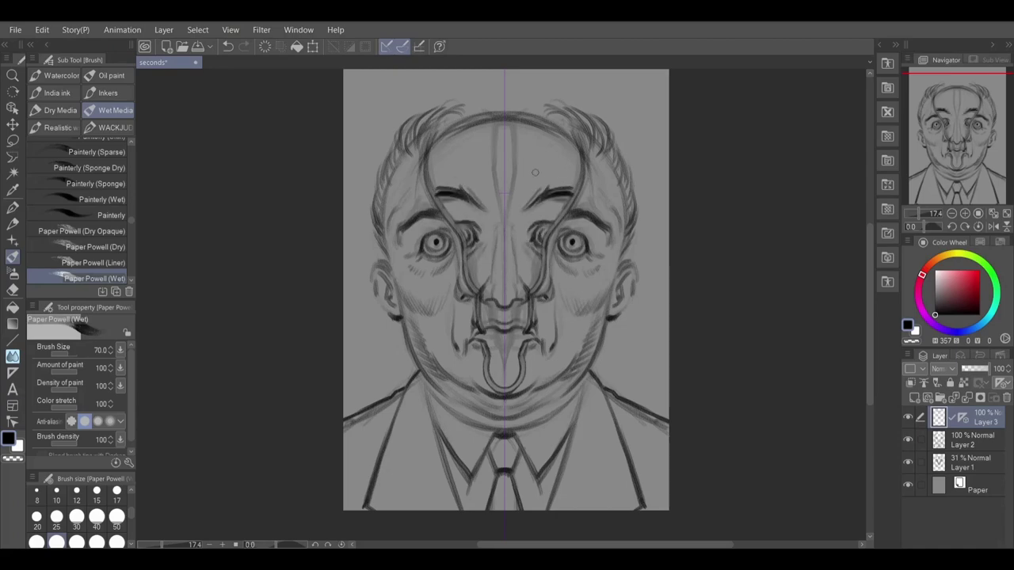
pyautogui.moveTo(536, 174); pyautogui.dragTo(505, 181)
pyautogui.moveTo(563, 200)
pyautogui.mouseDown()
pyautogui.moveTo(530, 194)
pyautogui.moveTo(572, 197)
pyautogui.moveTo(559, 179)
pyautogui.mouseUp()
pyautogui.moveTo(537, 222); pyautogui.dragTo(535, 241)
pyautogui.moveTo(469, 241)
pyautogui.mouseDown()
pyautogui.moveTo(475, 223)
pyautogui.moveTo(555, 226)
pyautogui.moveTo(528, 240)
pyautogui.mouseUp()
pyautogui.moveTo(532, 229)
pyautogui.mouseDown()
pyautogui.moveTo(554, 225)
pyautogui.moveTo(517, 239)
pyautogui.moveTo(541, 264)
pyautogui.mouseUp()
pyautogui.moveTo(518, 345); pyautogui.dragTo(497, 348)
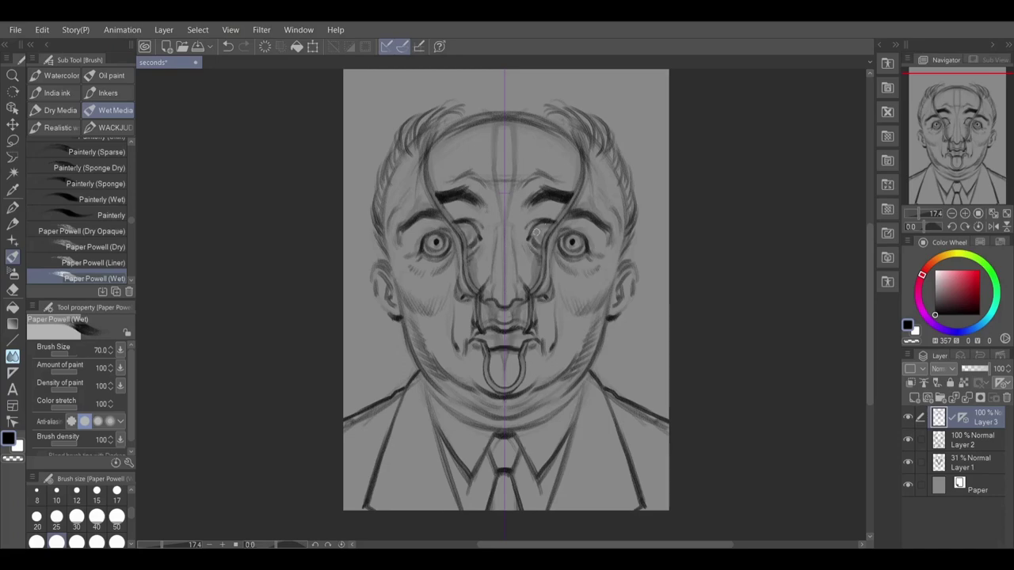
# Shade beside the inner face's nose and detail the mouth and teeth, using brush size 30 for the fine lines.
pyautogui.moveTo(535, 234)
pyautogui.mouseDown()
pyautogui.moveTo(547, 234)
pyautogui.moveTo(533, 246)
pyautogui.moveTo(519, 297)
pyautogui.moveTo(499, 305)
pyautogui.moveTo(522, 301)
pyautogui.mouseUp()
pyautogui.moveTo(516, 236)
pyautogui.mouseDown()
pyautogui.moveTo(526, 277)
pyautogui.moveTo(529, 258)
pyautogui.moveTo(482, 226)
pyautogui.mouseUp()
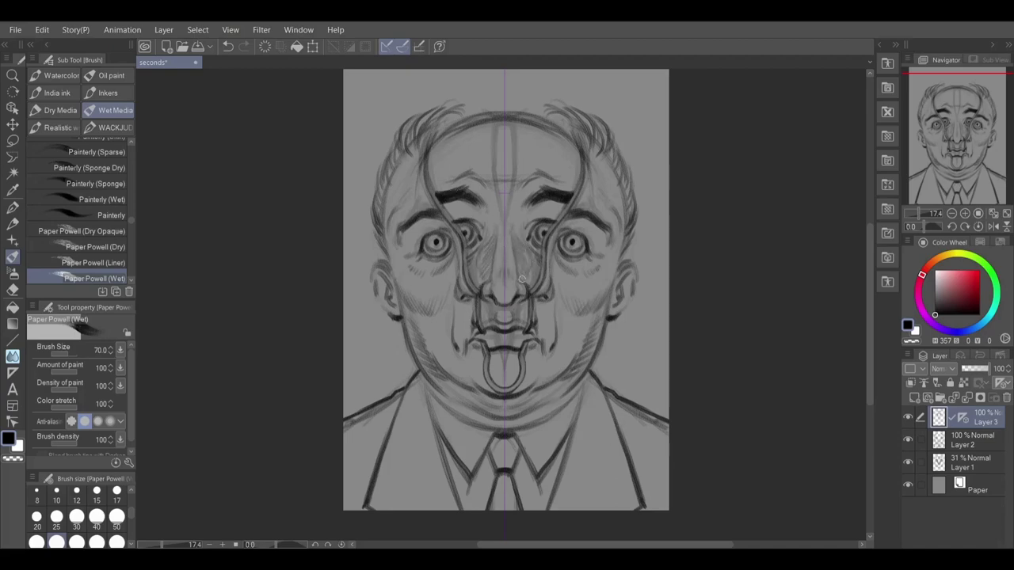
pyautogui.moveTo(522, 279); pyautogui.dragTo(533, 282)
pyautogui.click(76, 516)
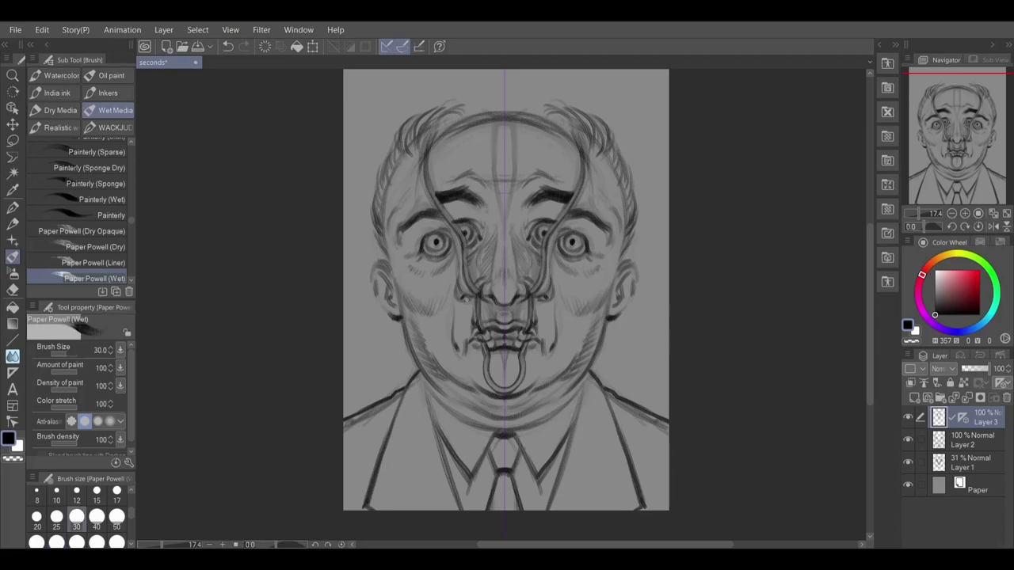
pyautogui.click(57, 543)
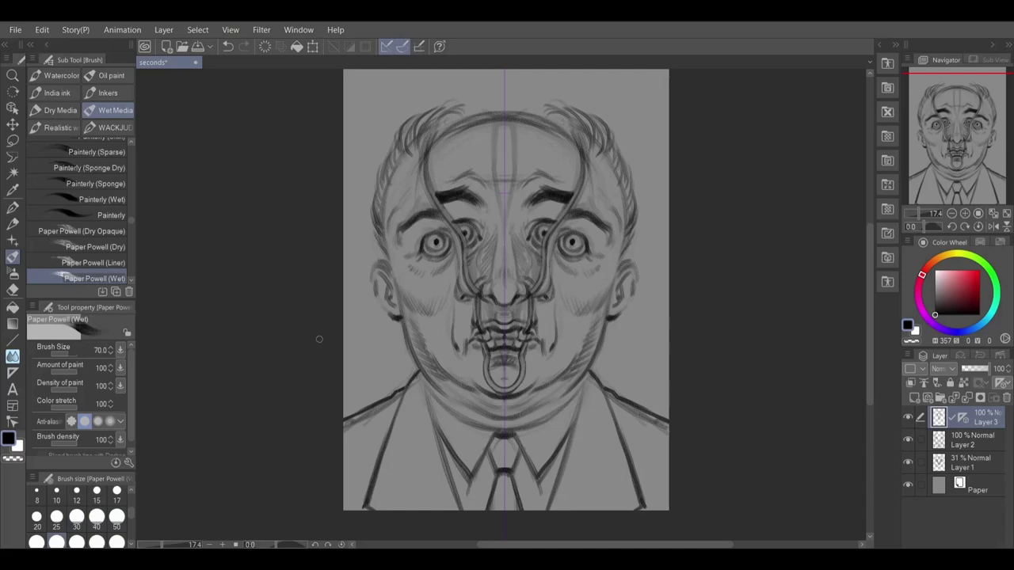
pyautogui.moveTo(439, 200); pyautogui.dragTo(452, 220)
# Move the symmetry ruler to Layer 2 and paint dark side-parted hair on Layer 3 at brush size 150.
pyautogui.moveTo(963, 418); pyautogui.dragTo(962, 441)
pyautogui.moveTo(502, 123)
pyautogui.mouseDown()
pyautogui.moveTo(566, 133)
pyautogui.moveTo(482, 128)
pyautogui.mouseUp()
pyautogui.press(']')
pyautogui.press(']')
pyautogui.press(']')
pyautogui.press(']')
pyautogui.moveTo(498, 125)
pyautogui.mouseDown()
pyautogui.moveTo(561, 133)
pyautogui.moveTo(464, 117)
pyautogui.moveTo(425, 168)
pyautogui.mouseUp()
pyautogui.moveTo(546, 137); pyautogui.dragTo(575, 143)
pyautogui.moveTo(512, 105); pyautogui.dragTo(555, 97)
pyautogui.moveTo(584, 132); pyautogui.dragTo(588, 183)
pyautogui.moveTo(428, 130); pyautogui.dragTo(432, 195)
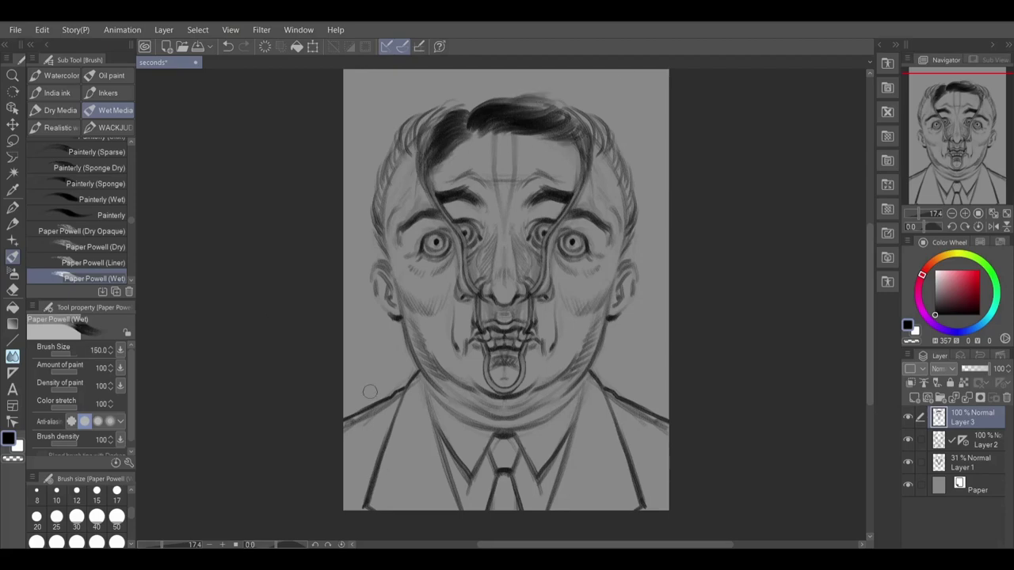
pyautogui.moveTo(530, 105); pyautogui.dragTo(548, 107)
pyautogui.moveTo(472, 119); pyautogui.dragTo(565, 101)
pyautogui.moveTo(460, 114); pyautogui.dragTo(426, 143)
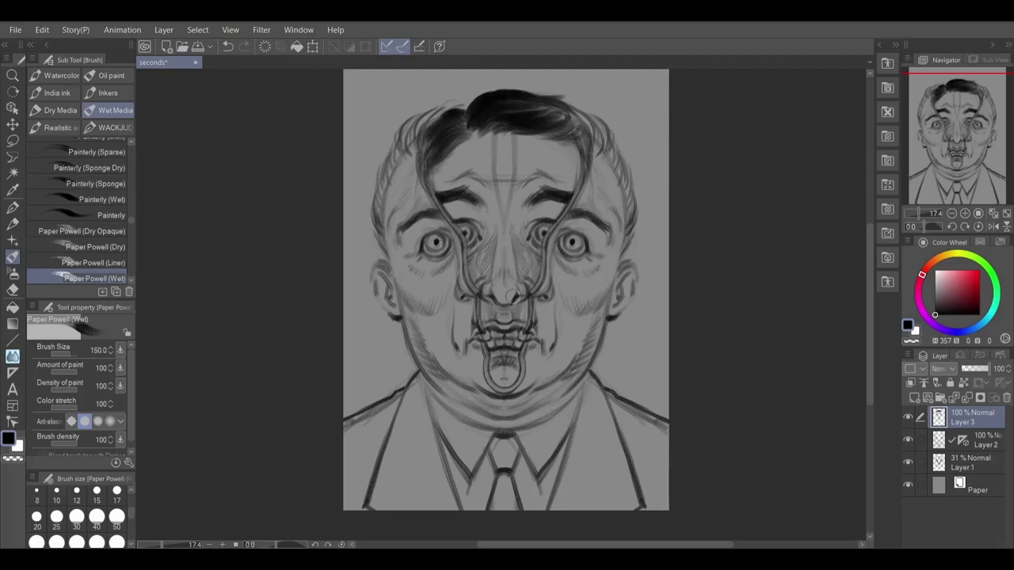
# Move the symmetry ruler back to Layer 3 and refine the inner face's nose base and lower lip shading at brush size 60.
pyautogui.press('[')
pyautogui.press('[')
pyautogui.press('[')
pyautogui.press('[')
pyautogui.press('[')
pyautogui.hotkey('ctrl', 'z')
pyautogui.moveTo(963, 441); pyautogui.dragTo(962, 418)
pyautogui.press('c')
pyautogui.moveTo(518, 299); pyautogui.dragTo(503, 302)
pyautogui.press('c')
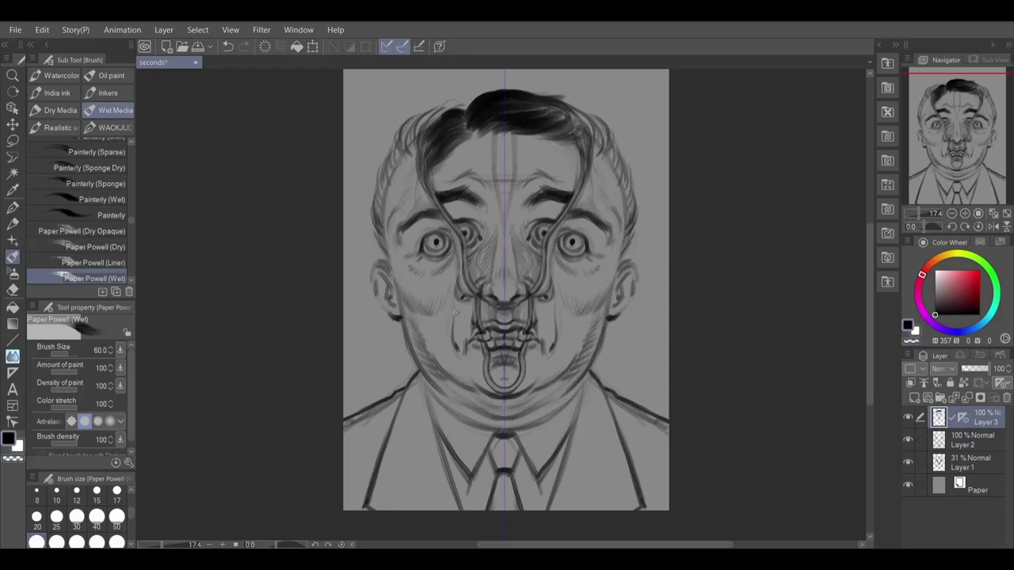
pyautogui.moveTo(502, 357)
pyautogui.mouseDown()
pyautogui.moveTo(492, 368)
pyautogui.moveTo(502, 370)
pyautogui.mouseUp()
# On Layer 2, rework the line beneath the chin at brush size 100.
pyautogui.hotkey('alt', '[')
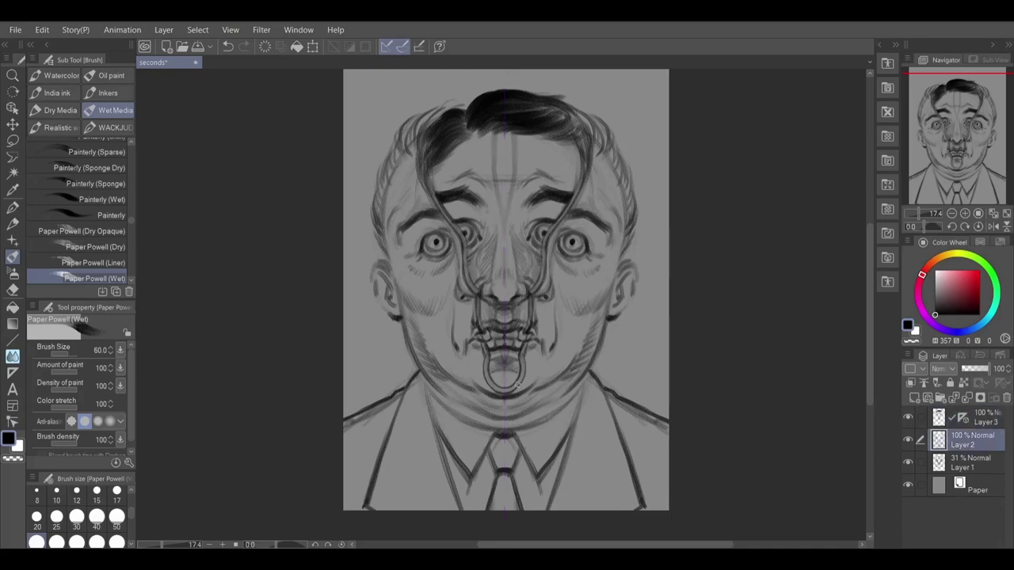
pyautogui.press(']')
pyautogui.press(']')
pyautogui.press(']')
pyautogui.moveTo(536, 388); pyautogui.dragTo(505, 400)
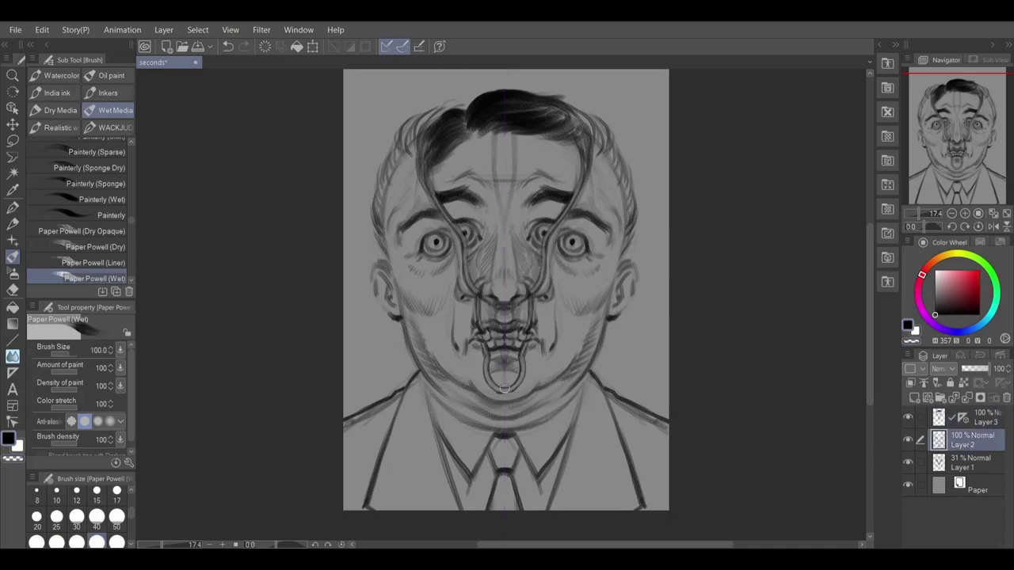
# Return to Layer 3 at brush size 60 and clean up lines along the split edge beside the nose.
pyautogui.hotkey('alt', ']')
pyautogui.press('[')
pyautogui.press('[')
pyautogui.press('[')
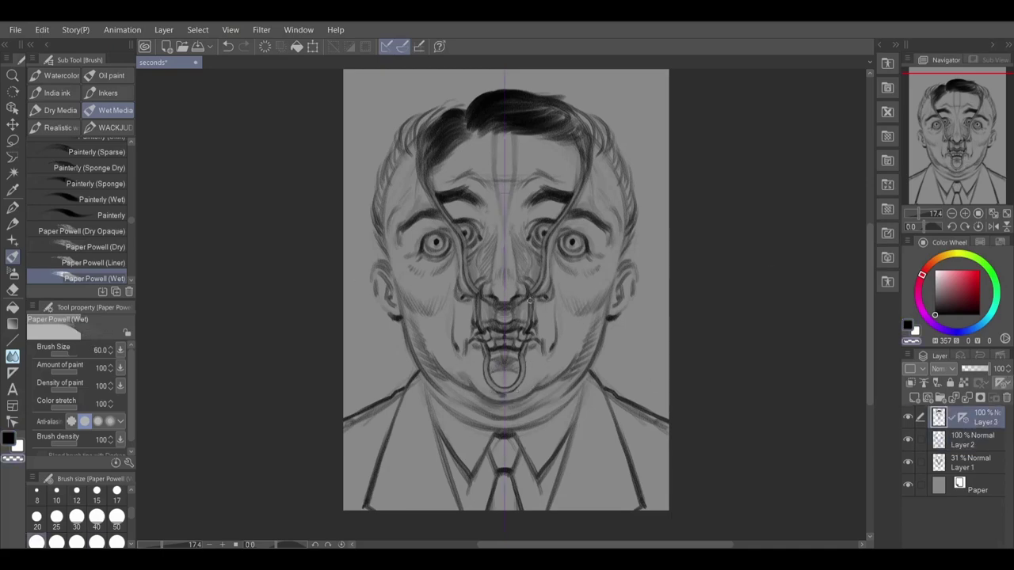
pyautogui.hotkey('alt', '[')
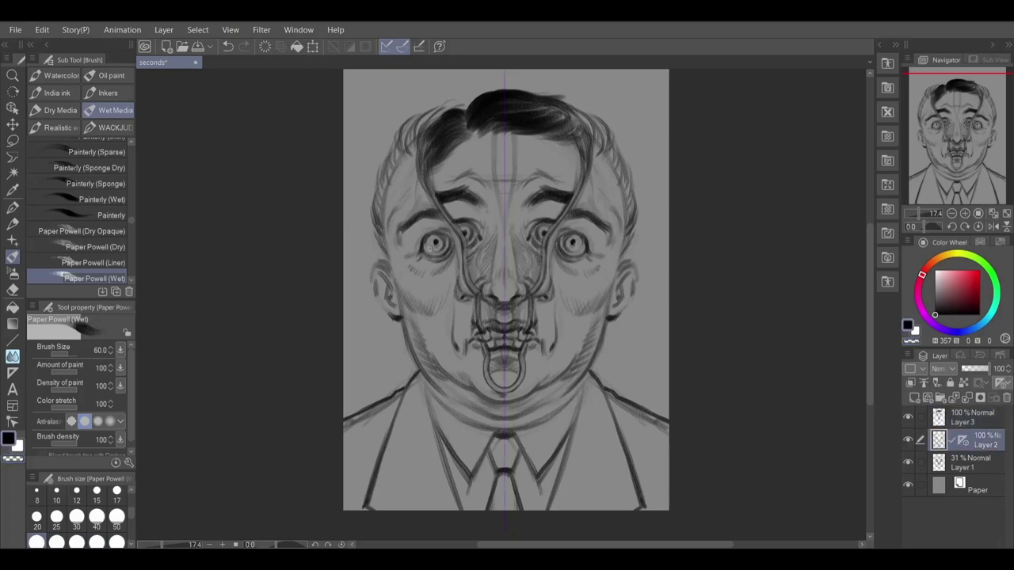
# Hide the rough sketch on Layer 1, move the symmetry ruler to Layer 3 and save the file.
pyautogui.click(971, 418)
pyautogui.click(908, 463)
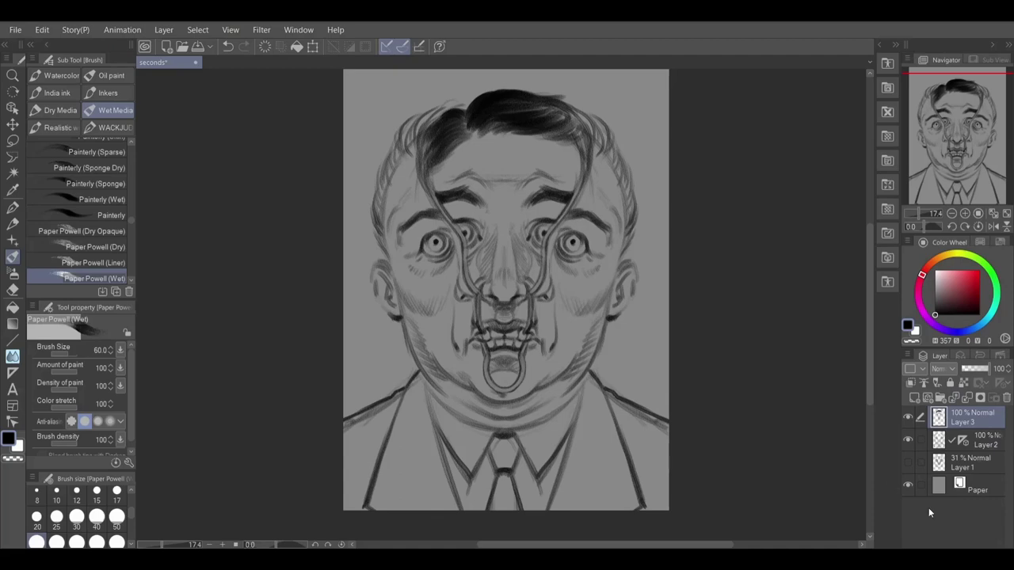
pyautogui.moveTo(964, 440); pyautogui.dragTo(964, 418)
pyautogui.hotkey('ctrl', 's')
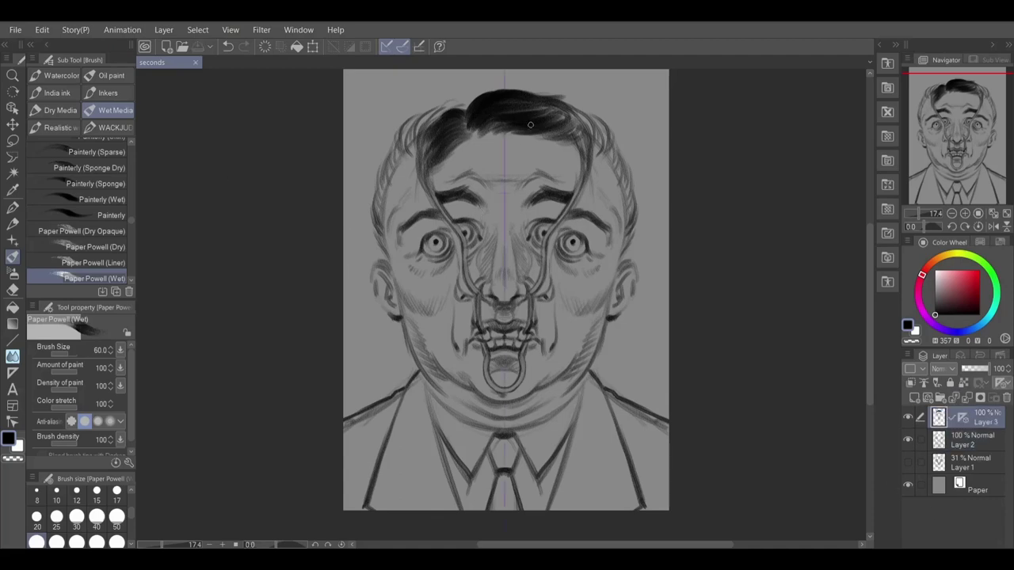
pyautogui.moveTo(508, 139); pyautogui.dragTo(506, 233)
pyautogui.moveTo(513, 144); pyautogui.dragTo(515, 185)
pyautogui.hotkey('ctrl', 'z')
pyautogui.hotkey('ctrl', 'z')
pyautogui.hotkey('ctrl', 'z')
pyautogui.hotkey('ctrl', 'z')
# Draw a narrow pointed slit down the centre of the forehead and carve out its double edge with transparent colour at brush sizes 40 and 30.
pyautogui.moveTo(504, 252)
pyautogui.mouseDown()
pyautogui.moveTo(515, 154)
pyautogui.moveTo(507, 230)
pyautogui.mouseUp()
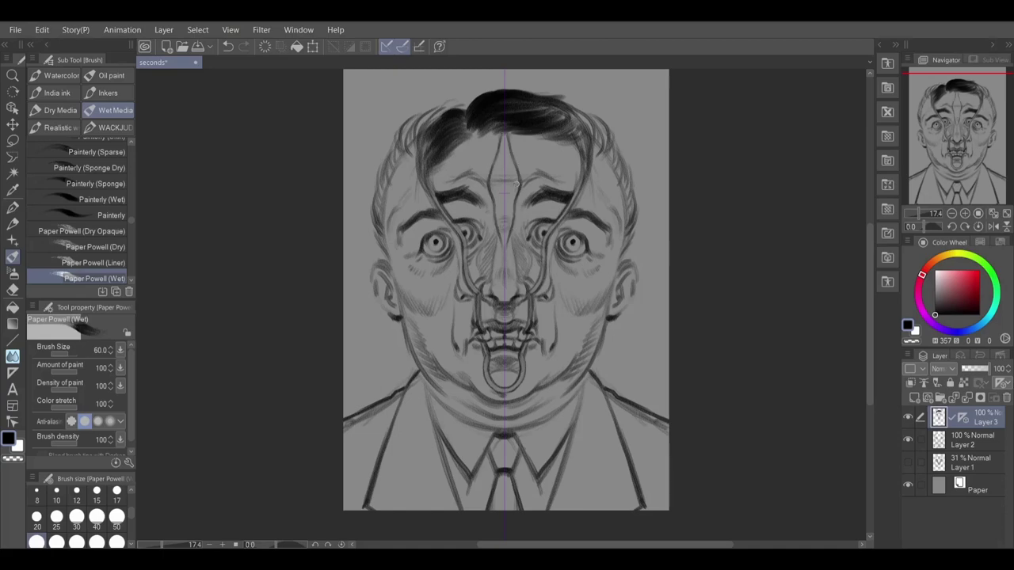
pyautogui.moveTo(516, 184)
pyautogui.mouseDown()
pyautogui.moveTo(506, 249)
pyautogui.moveTo(506, 134)
pyautogui.mouseUp()
pyautogui.press('c')
pyautogui.press('[')
pyautogui.press('[')
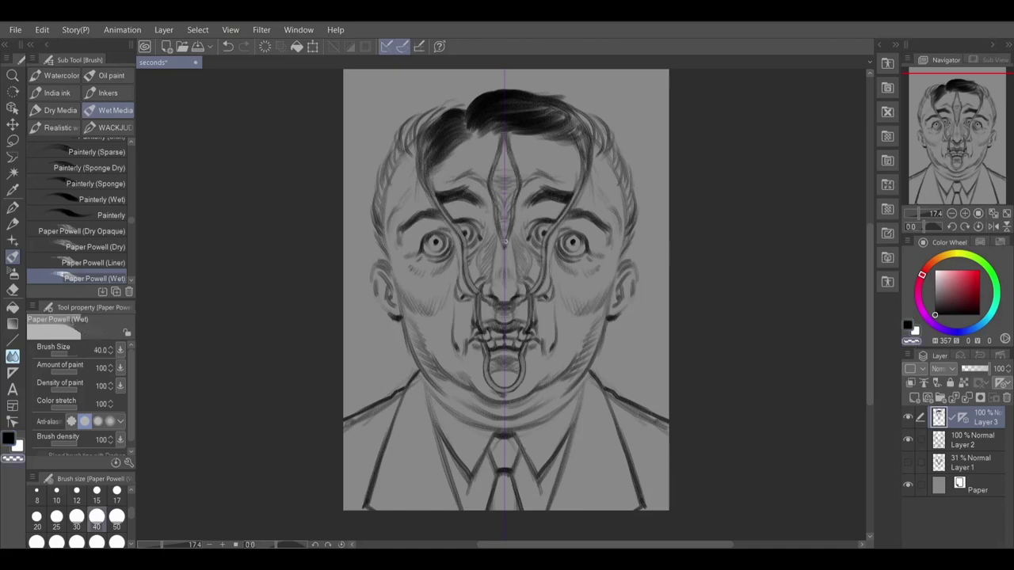
pyautogui.press('[')
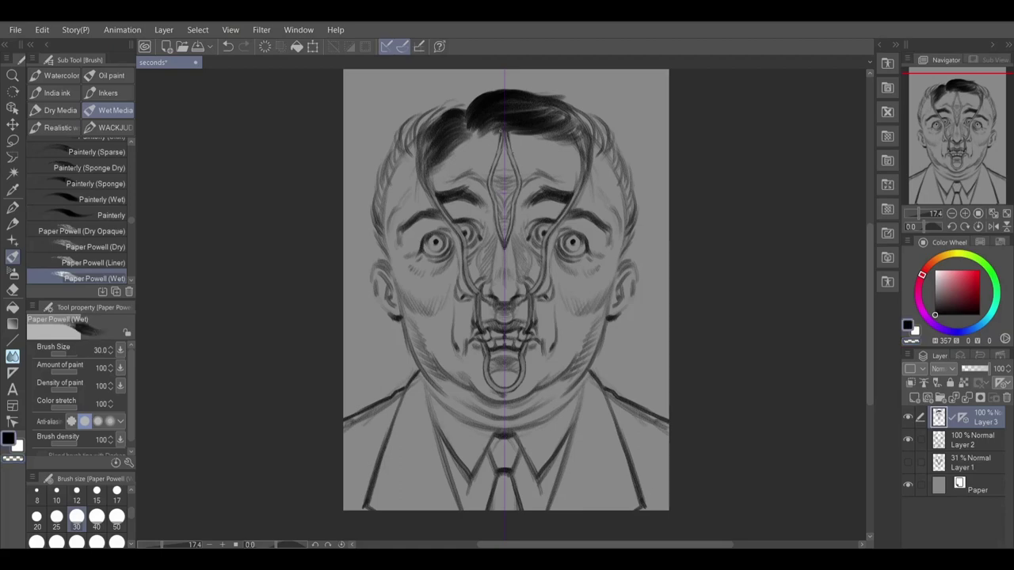
pyautogui.click(992, 213)
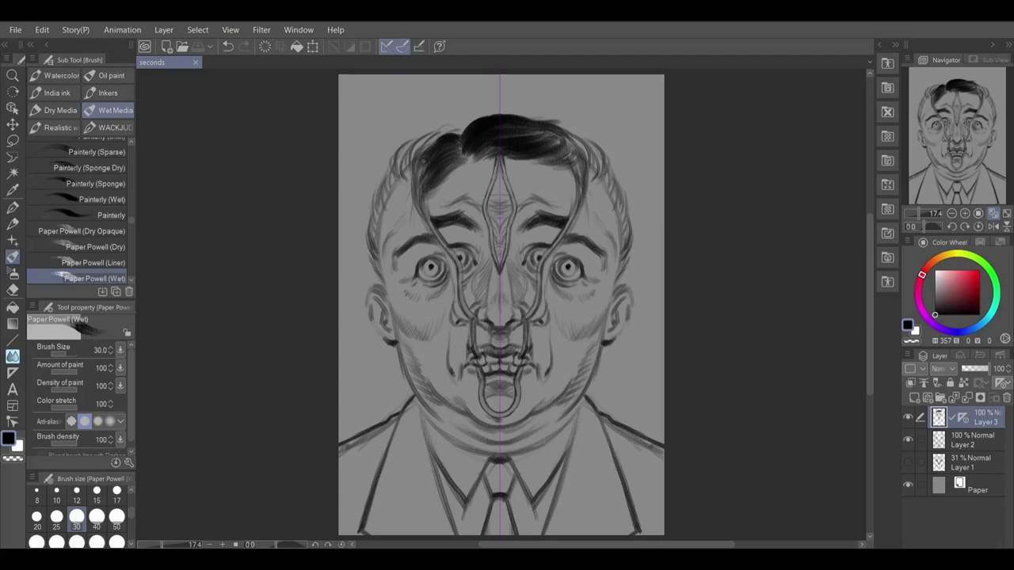
# Group Layer 3 and Layer 2 in a folder, duplicate the folder and hide the original.
pyautogui.click(941, 399)
pyautogui.moveTo(973, 461); pyautogui.dragTo(963, 420)
pyautogui.moveTo(973, 461); pyautogui.dragTo(915, 399)
pyautogui.click(908, 482)
pyautogui.click(934, 481)
# Merge the two layers inside the folder copy, rename the hidden original folder as "original sketch" and save the file.
pyautogui.click(986, 438)
pyautogui.hotkey('ctrl', 'e')
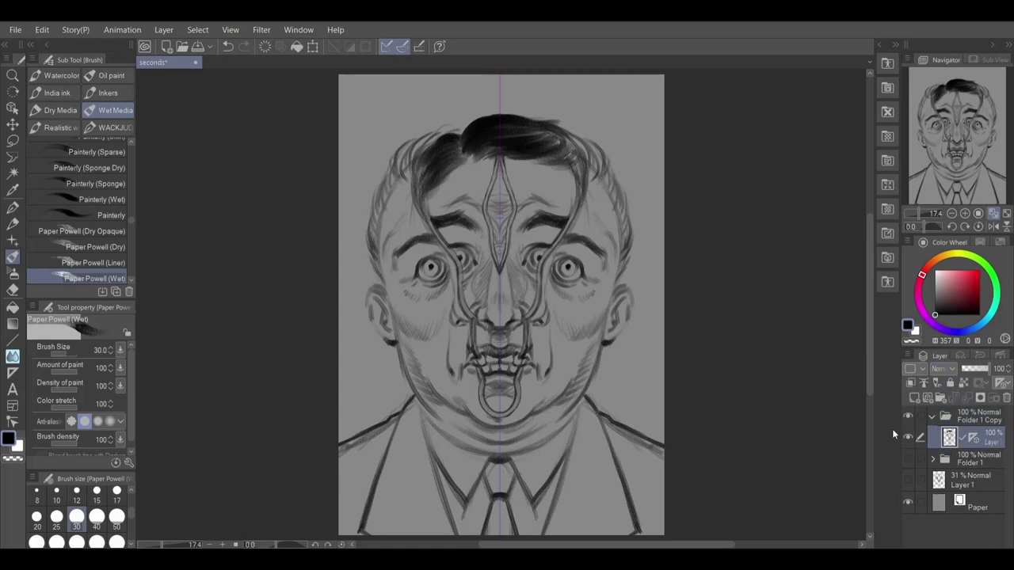
pyautogui.click(961, 461)
pyautogui.hotkey('ctrl', 's')
# Add a white-filled layer beneath the merged drawing in the folder copy and merge the two together.
pyautogui.click(982, 437)
pyautogui.click(915, 398)
pyautogui.click(916, 332)
pyautogui.hotkey('alt', 'Delete')
pyautogui.click(982, 437)
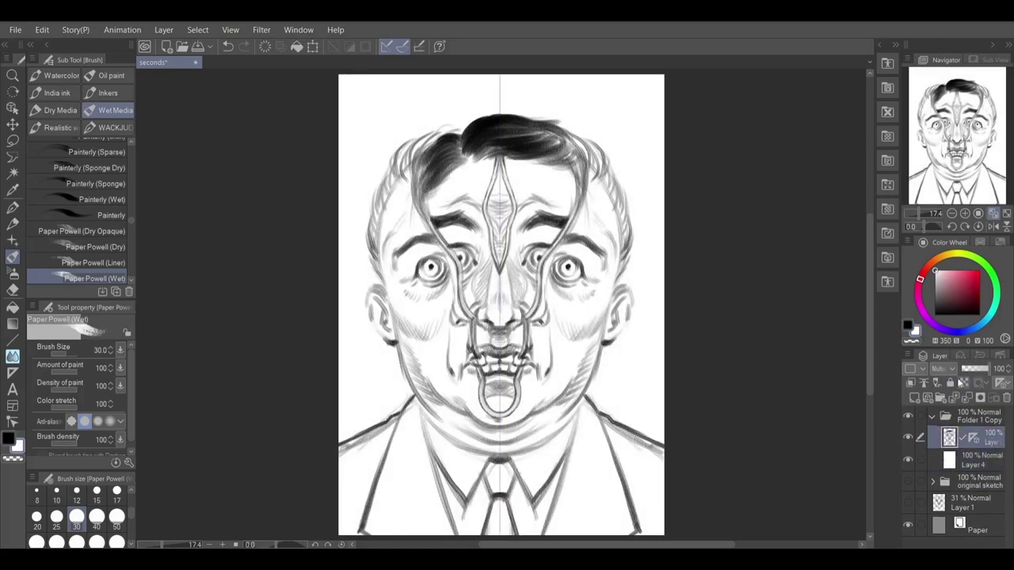
pyautogui.hotkey('ctrl', 'e')
# Set the folder copy's blending mode to Multiply and select Layer 4 inside it.
pyautogui.click(975, 417)
pyautogui.click(951, 371)
pyautogui.click(951, 410)
pyautogui.click(984, 437)
# Shade beneath the outer eyes and beside the inner nose in black, starting at brush size 250 and refining at 120.
pyautogui.click(936, 315)
pyautogui.press(']')
pyautogui.press(']')
pyautogui.press(']')
pyautogui.press(']')
pyautogui.press(']')
pyautogui.press(']')
pyautogui.press(']')
pyautogui.press(']')
pyautogui.press(']')
pyautogui.press(']')
pyautogui.press(']')
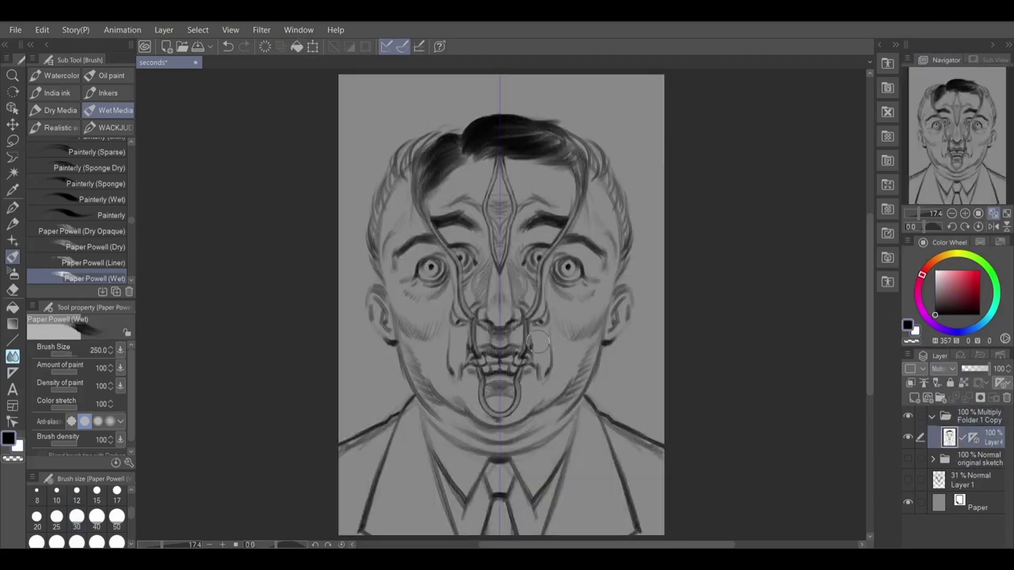
pyautogui.moveTo(604, 291)
pyautogui.mouseDown()
pyautogui.moveTo(508, 297)
pyautogui.moveTo(497, 287)
pyautogui.moveTo(525, 304)
pyautogui.moveTo(534, 295)
pyautogui.moveTo(505, 262)
pyautogui.mouseUp()
pyautogui.press('[')
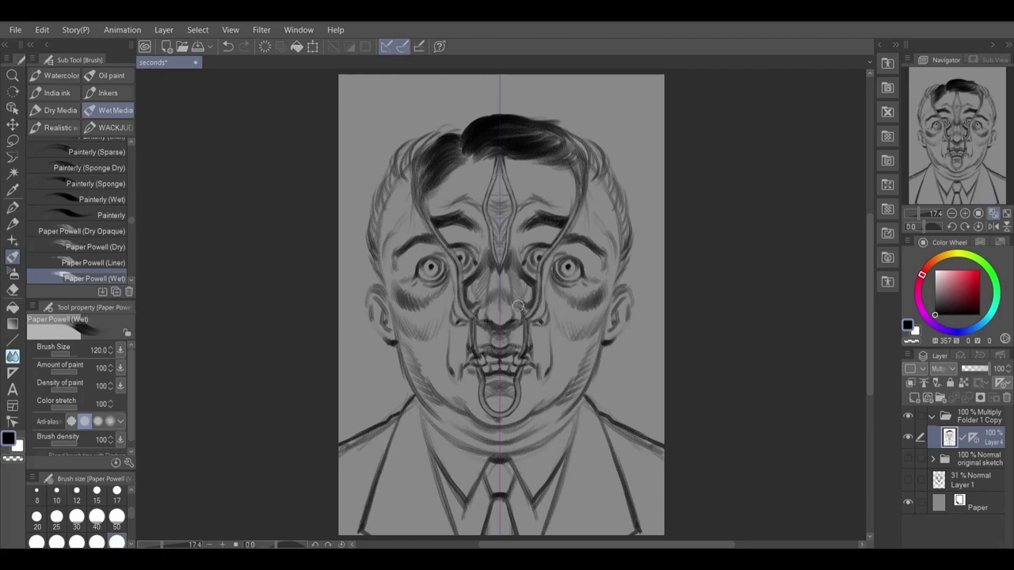
pyautogui.moveTo(520, 297)
pyautogui.mouseDown()
pyautogui.moveTo(529, 279)
pyautogui.moveTo(515, 268)
pyautogui.mouseUp()
# Darken the inner face's forehead around the slit and shade down the nose, varying the brush size down to 40.
pyautogui.press(']')
pyautogui.press(']')
pyautogui.press(']')
pyautogui.moveTo(518, 198)
pyautogui.mouseDown()
pyautogui.moveTo(508, 172)
pyautogui.moveTo(537, 181)
pyautogui.moveTo(527, 162)
pyautogui.moveTo(549, 170)
pyautogui.moveTo(546, 200)
pyautogui.moveTo(516, 232)
pyautogui.moveTo(521, 278)
pyautogui.moveTo(503, 268)
pyautogui.moveTo(509, 326)
pyautogui.mouseUp()
pyautogui.press('[')
pyautogui.press('[')
pyautogui.press('[')
pyautogui.press('[')
pyautogui.click(914, 333)
pyautogui.press('[')
pyautogui.press('[')
pyautogui.press('[')
pyautogui.press(']')
pyautogui.press(']')
pyautogui.press(']')
pyautogui.click(908, 325)
pyautogui.press('[')
pyautogui.press('[')
pyautogui.press('[')
pyautogui.press('[')
pyautogui.press('[')
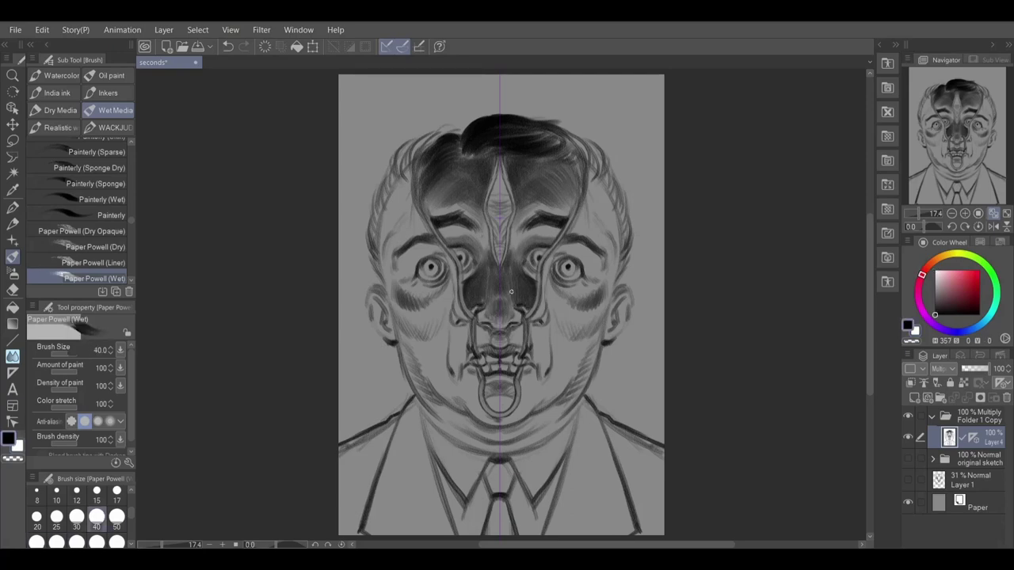
# Shade the brows, eye sockets, temples and upper cheeks, and darken the folds beside the mouth.
pyautogui.press(']')
pyautogui.press(']')
pyautogui.press(']')
pyautogui.press(']')
pyautogui.press(']')
pyautogui.press(']')
pyautogui.moveTo(515, 242)
pyautogui.mouseDown()
pyautogui.moveTo(541, 209)
pyautogui.moveTo(565, 216)
pyautogui.mouseUp()
pyautogui.moveTo(557, 232); pyautogui.dragTo(517, 244)
pyautogui.moveTo(605, 293)
pyautogui.mouseDown()
pyautogui.moveTo(584, 319)
pyautogui.moveTo(570, 247)
pyautogui.moveTo(577, 222)
pyautogui.mouseUp()
pyautogui.moveTo(412, 242)
pyautogui.mouseDown()
pyautogui.moveTo(392, 201)
pyautogui.moveTo(382, 257)
pyautogui.mouseUp()
pyautogui.moveTo(456, 309)
pyautogui.mouseDown()
pyautogui.moveTo(440, 249)
pyautogui.moveTo(447, 299)
pyautogui.mouseUp()
pyautogui.press('[')
pyautogui.press('[')
pyautogui.press('[')
pyautogui.moveTo(447, 295)
pyautogui.mouseDown()
pyautogui.moveTo(435, 307)
pyautogui.moveTo(461, 361)
pyautogui.mouseUp()
# Shade the lower cheeks, neck and chin starting at brush size 150, and fill the forehead slit with black.
pyautogui.press(']')
pyautogui.press(']')
pyautogui.press(']')
pyautogui.press(']')
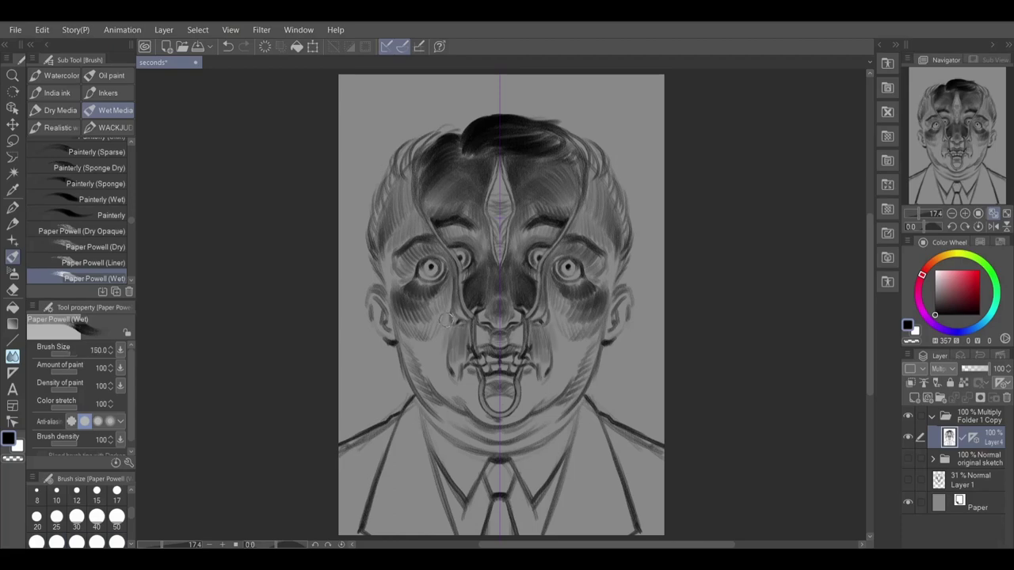
pyautogui.moveTo(448, 327); pyautogui.dragTo(429, 358)
pyautogui.moveTo(442, 354); pyautogui.dragTo(439, 376)
pyautogui.moveTo(482, 444); pyautogui.dragTo(520, 439)
pyautogui.moveTo(522, 375)
pyautogui.mouseDown()
pyautogui.moveTo(511, 402)
pyautogui.moveTo(517, 312)
pyautogui.moveTo(549, 249)
pyautogui.moveTo(500, 244)
pyautogui.moveTo(505, 187)
pyautogui.mouseUp()
pyautogui.press('[')
pyautogui.press('[')
pyautogui.press('[')
pyautogui.press('[')
pyautogui.press('[')
pyautogui.press('[')
# Paint the suit jacket solid black with a larger brush and the tie with a smaller one.
pyautogui.press(']')
pyautogui.press(']')
pyautogui.press(']')
pyautogui.press(']')
pyautogui.press(']')
pyautogui.press(']')
pyautogui.press(']')
pyautogui.press(']')
pyautogui.press(']')
pyautogui.press(']')
pyautogui.moveTo(581, 416)
pyautogui.mouseDown()
pyautogui.moveTo(581, 436)
pyautogui.moveTo(595, 436)
pyautogui.moveTo(599, 525)
pyautogui.moveTo(583, 508)
pyautogui.mouseUp()
pyautogui.press('[')
pyautogui.press('[')
pyautogui.press('[')
pyautogui.moveTo(507, 473)
pyautogui.mouseDown()
pyautogui.moveTo(503, 522)
pyautogui.moveTo(496, 519)
pyautogui.mouseUp()
# Lighten the bridge and tip of the inner nose with white at brush size 80.
pyautogui.press('x')
pyautogui.press('[')
pyautogui.press('[')
pyautogui.press('[')
pyautogui.press('[')
pyautogui.moveTo(508, 270); pyautogui.dragTo(508, 321)
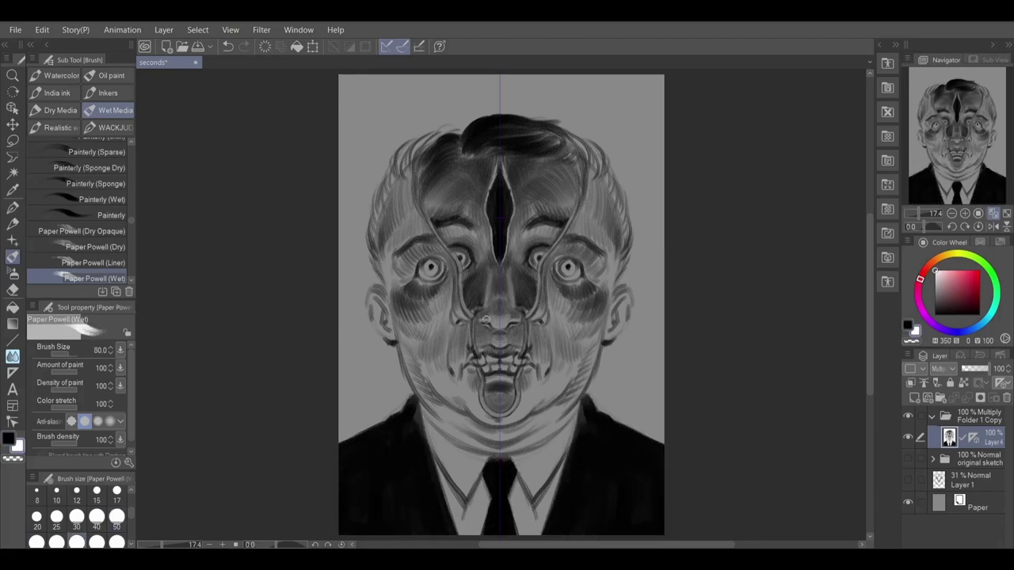
# Shade the upper lip area and the side of the inner nose in black at brush size 50.
pyautogui.press('x')
pyautogui.press('[')
pyautogui.press('[')
pyautogui.press('[')
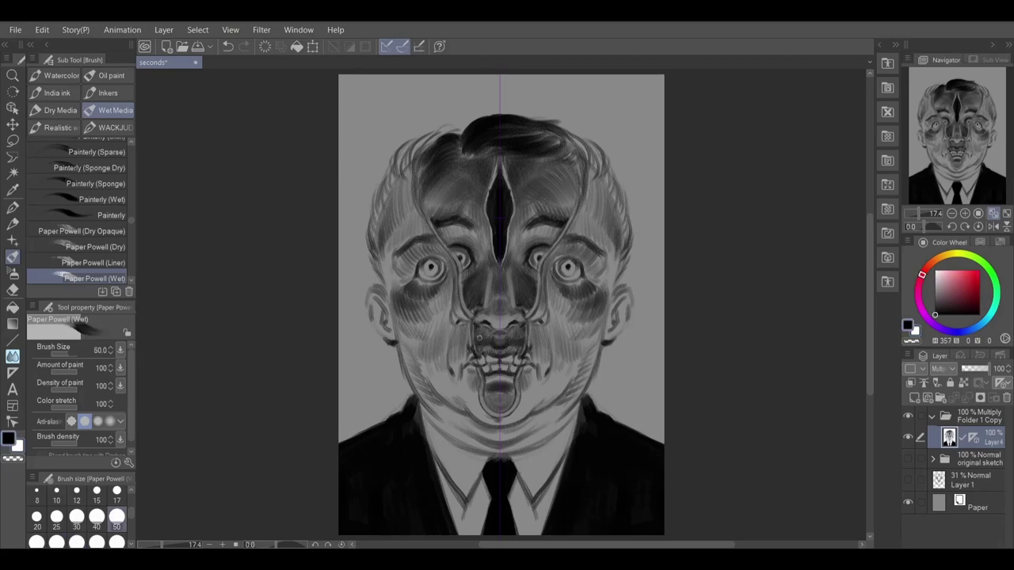
pyautogui.moveTo(503, 311)
pyautogui.mouseDown()
pyautogui.moveTo(505, 290)
pyautogui.moveTo(478, 310)
pyautogui.moveTo(496, 304)
pyautogui.moveTo(499, 265)
pyautogui.moveTo(543, 220)
pyautogui.moveTo(512, 259)
pyautogui.mouseUp()
# Model the inner nose's tip and nostrils with alternating white and black strokes at brush size 80.
pyautogui.press('x')
pyautogui.press(']')
pyautogui.press(']')
pyautogui.press(']')
pyautogui.press('x')
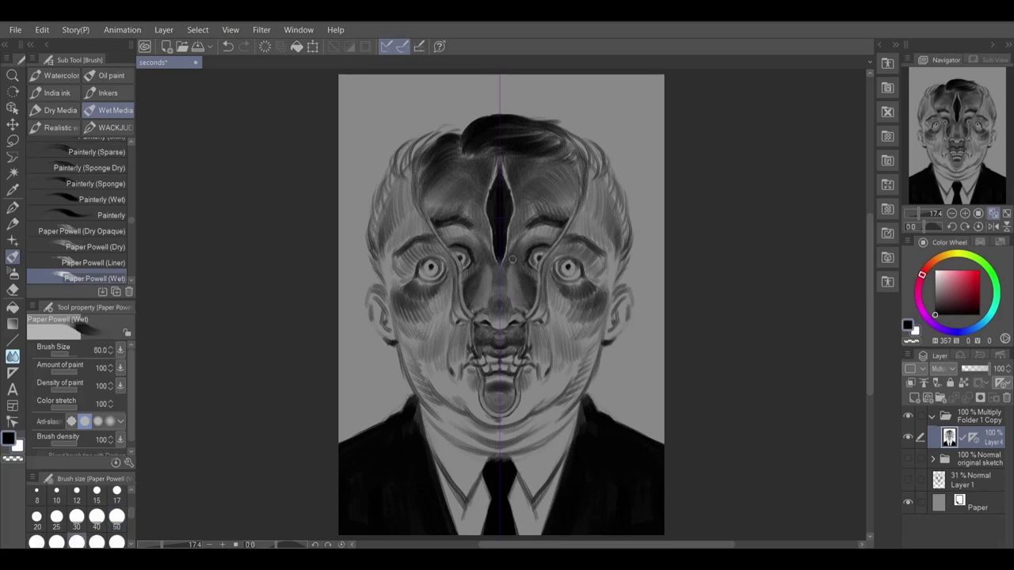
pyautogui.moveTo(482, 302)
pyautogui.mouseDown()
pyautogui.moveTo(450, 319)
pyautogui.moveTo(493, 290)
pyautogui.moveTo(490, 278)
pyautogui.moveTo(487, 293)
pyautogui.moveTo(478, 287)
pyautogui.moveTo(481, 295)
pyautogui.moveTo(486, 253)
pyautogui.moveTo(480, 271)
pyautogui.moveTo(472, 239)
pyautogui.moveTo(454, 237)
pyautogui.moveTo(429, 344)
pyautogui.moveTo(491, 262)
pyautogui.moveTo(485, 311)
pyautogui.moveTo(487, 287)
pyautogui.moveTo(496, 319)
pyautogui.mouseUp()
pyautogui.press('x')
pyautogui.press('x')
pyautogui.press('x')
pyautogui.moveTo(496, 299)
pyautogui.mouseDown()
pyautogui.moveTo(497, 274)
pyautogui.moveTo(488, 309)
pyautogui.moveTo(511, 313)
pyautogui.mouseUp()
pyautogui.press('x')
pyautogui.press('x')
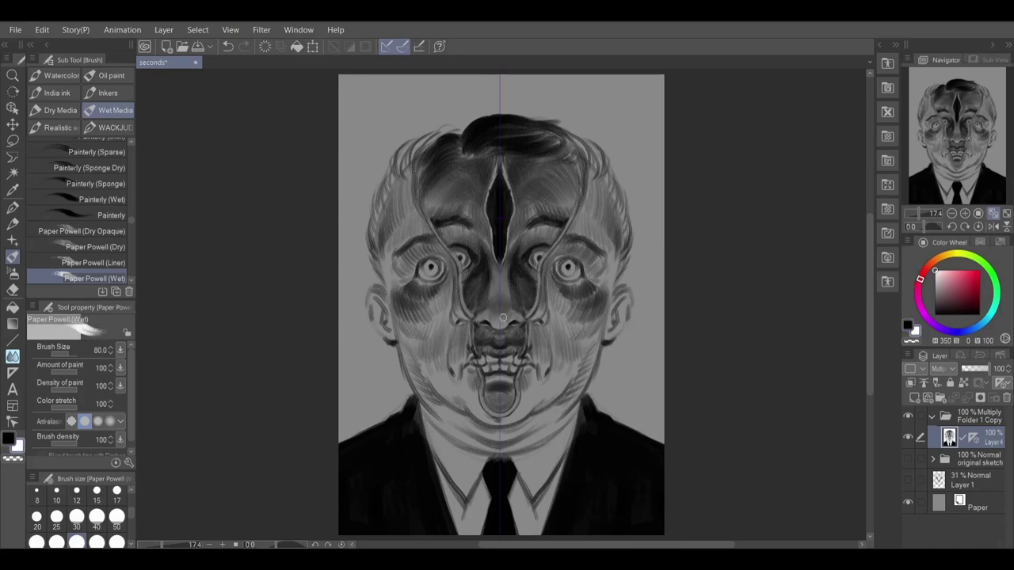
pyautogui.press('x')
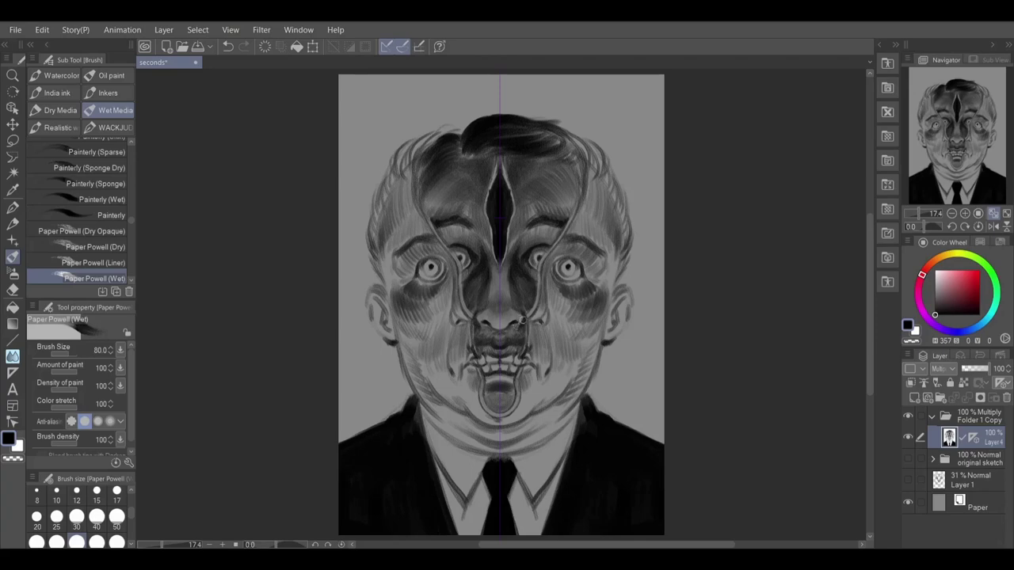
# Darken the area beside the upper lip and the hollows flanking the inner nose in black at brush size 80.
pyautogui.moveTo(522, 320); pyautogui.dragTo(523, 338)
pyautogui.press('x')
pyautogui.press('x')
pyautogui.moveTo(534, 296); pyautogui.dragTo(529, 312)
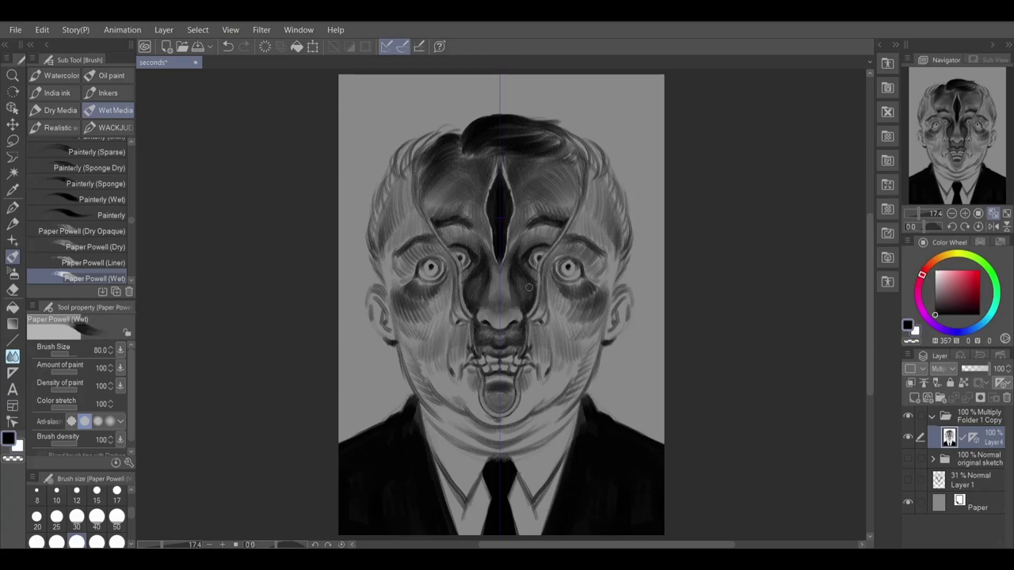
pyautogui.moveTo(505, 149); pyautogui.dragTo(519, 157)
pyautogui.hotkey('ctrl', 'z')
# Shade the outer face's temples, sides of the head, ears and neck in black at brush size 170.
pyautogui.press(']')
pyautogui.press(']')
pyautogui.press(']')
pyautogui.press(']')
pyautogui.moveTo(589, 165); pyautogui.dragTo(589, 206)
pyautogui.moveTo(594, 169)
pyautogui.mouseDown()
pyautogui.moveTo(617, 230)
pyautogui.moveTo(614, 277)
pyautogui.mouseUp()
pyautogui.moveTo(592, 206); pyautogui.dragTo(610, 245)
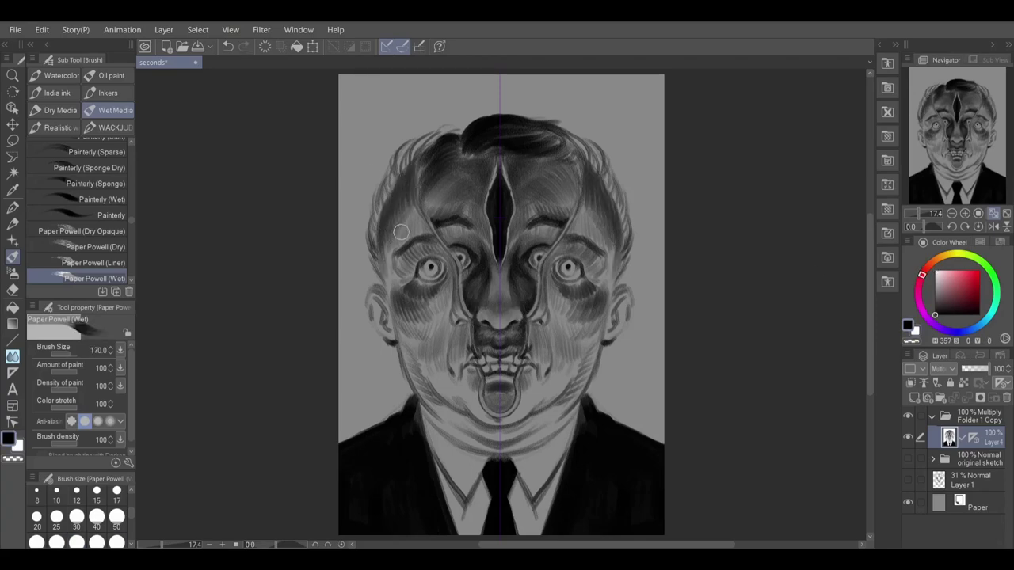
pyautogui.moveTo(622, 293); pyautogui.dragTo(612, 333)
pyautogui.moveTo(562, 426)
pyautogui.mouseDown()
pyautogui.moveTo(515, 449)
pyautogui.moveTo(543, 414)
pyautogui.mouseUp()
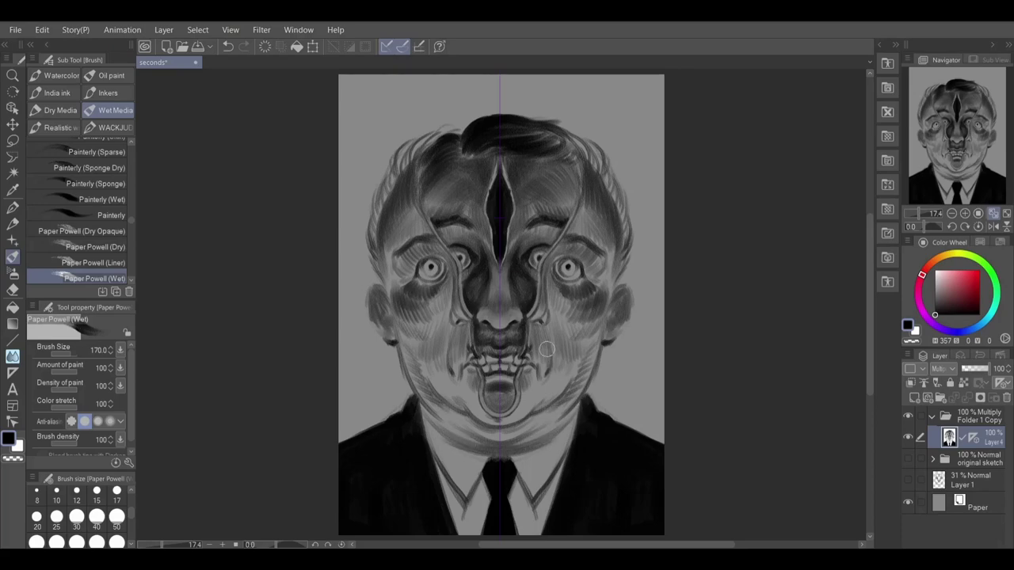
# Shade the creases on both sides of the mouth in black with a smaller brush.
pyautogui.press('[')
pyautogui.press('[')
pyautogui.press('[')
pyautogui.moveTo(550, 330); pyautogui.dragTo(552, 360)
pyautogui.moveTo(448, 349); pyautogui.dragTo(443, 359)
# Lighten the outer face's cheeks and lower jaw in white with a larger brush.
pyautogui.press('x')
pyautogui.press(']')
pyautogui.press(']')
pyautogui.press(']')
pyautogui.press(']')
pyautogui.moveTo(421, 324)
pyautogui.mouseDown()
pyautogui.moveTo(411, 339)
pyautogui.moveTo(424, 346)
pyautogui.mouseUp()
pyautogui.moveTo(420, 323)
pyautogui.mouseDown()
pyautogui.moveTo(415, 341)
pyautogui.moveTo(386, 340)
pyautogui.mouseUp()
pyautogui.moveTo(434, 385); pyautogui.dragTo(467, 409)
# Shade the jawline and under the chin in black, and touch up the mouth corners with smaller black and white strokes.
pyautogui.press('x')
pyautogui.moveTo(577, 371); pyautogui.dragTo(559, 399)
pyautogui.moveTo(588, 361)
pyautogui.mouseDown()
pyautogui.moveTo(569, 396)
pyautogui.moveTo(503, 433)
pyautogui.mouseUp()
pyautogui.moveTo(534, 425); pyautogui.dragTo(503, 434)
pyautogui.press('[')
pyautogui.press('[')
pyautogui.press('[')
pyautogui.moveTo(471, 371)
pyautogui.mouseDown()
pyautogui.moveTo(476, 382)
pyautogui.moveTo(461, 397)
pyautogui.moveTo(469, 384)
pyautogui.mouseUp()
pyautogui.press('x')
pyautogui.moveTo(474, 373)
pyautogui.mouseDown()
pyautogui.moveTo(480, 384)
pyautogui.moveTo(474, 375)
pyautogui.mouseUp()
pyautogui.press('x')
# Darken the area around the outer face's eyes in black.
pyautogui.moveTo(595, 275)
pyautogui.mouseDown()
pyautogui.moveTo(572, 282)
pyautogui.moveTo(592, 286)
pyautogui.moveTo(581, 295)
pyautogui.moveTo(597, 287)
pyautogui.moveTo(572, 295)
pyautogui.moveTo(548, 260)
pyautogui.moveTo(559, 289)
pyautogui.moveTo(550, 259)
pyautogui.moveTo(580, 277)
pyautogui.moveTo(554, 274)
pyautogui.mouseUp()
pyautogui.press('[')
pyautogui.press('[')
pyautogui.press('x')
pyautogui.press('[')
pyautogui.press('[')
pyautogui.press('[')
pyautogui.press(']')
pyautogui.press(']')
pyautogui.press(']')
pyautogui.press(']')
pyautogui.press(']')
pyautogui.press(']')
pyautogui.press(']')
# Define the outer eyes' lids and the edges of the inner eyes in black with a progressively smaller brush.
pyautogui.press('x')
pyautogui.press('[')
pyautogui.press('[')
pyautogui.press('[')
pyautogui.moveTo(555, 264)
pyautogui.mouseDown()
pyautogui.moveTo(580, 272)
pyautogui.moveTo(577, 263)
pyautogui.mouseUp()
pyautogui.press('[')
pyautogui.press('[')
pyautogui.moveTo(574, 271)
pyautogui.mouseDown()
pyautogui.moveTo(518, 243)
pyautogui.moveTo(538, 258)
pyautogui.mouseUp()
# Darken the inner face's eyebrows in black at brush size 40.
pyautogui.press('x')
pyautogui.press('[')
pyautogui.press('[')
pyautogui.press('[')
pyautogui.press('x')
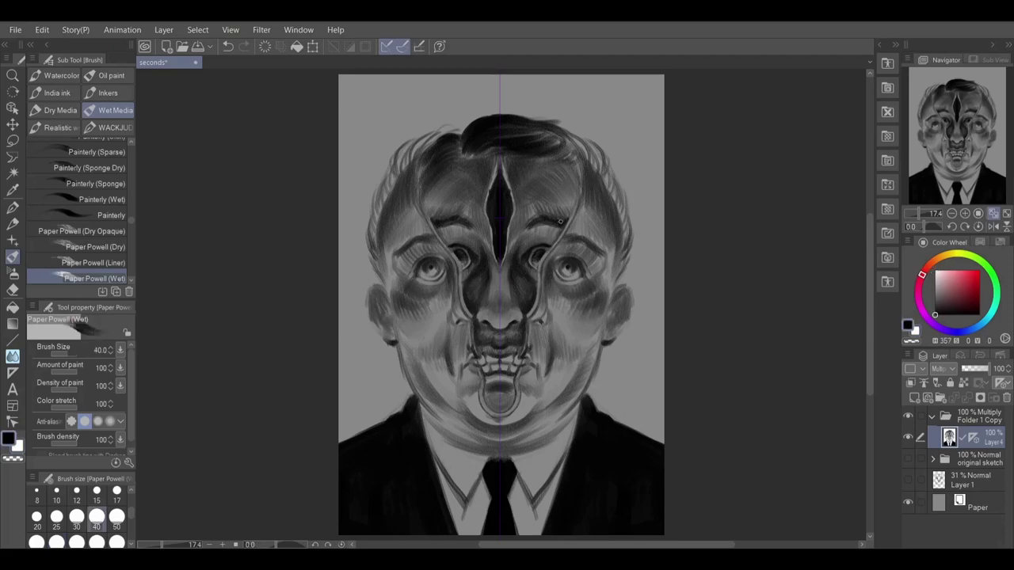
pyautogui.moveTo(560, 222); pyautogui.dragTo(531, 227)
pyautogui.press('x')
pyautogui.moveTo(478, 251)
pyautogui.mouseDown()
pyautogui.moveTo(465, 235)
pyautogui.moveTo(452, 244)
pyautogui.mouseUp()
pyautogui.moveTo(486, 267); pyautogui.dragTo(476, 300)
pyautogui.hotkey('ctrl', 'z')
pyautogui.hotkey('ctrl', 'z')
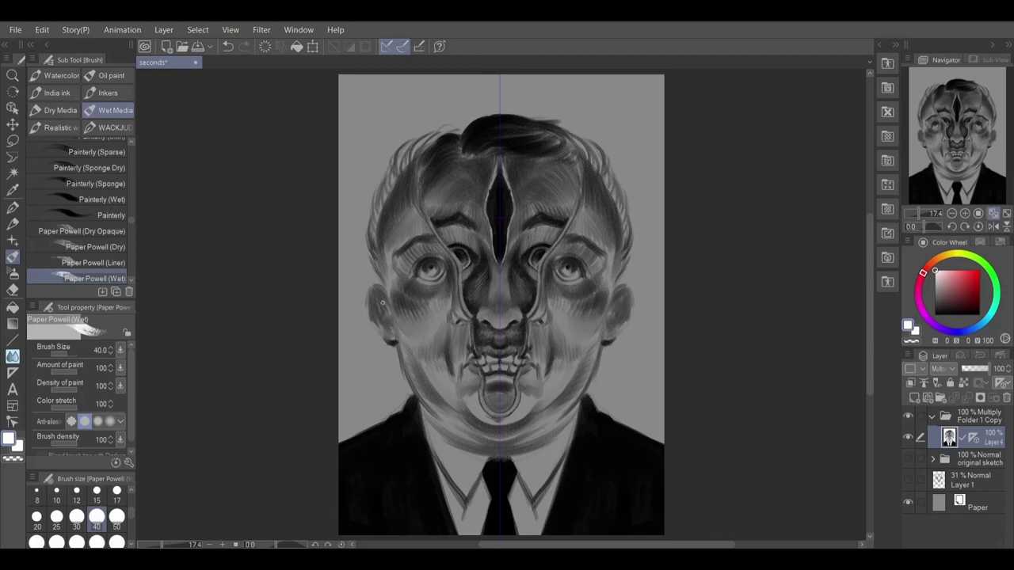
pyautogui.press('x')
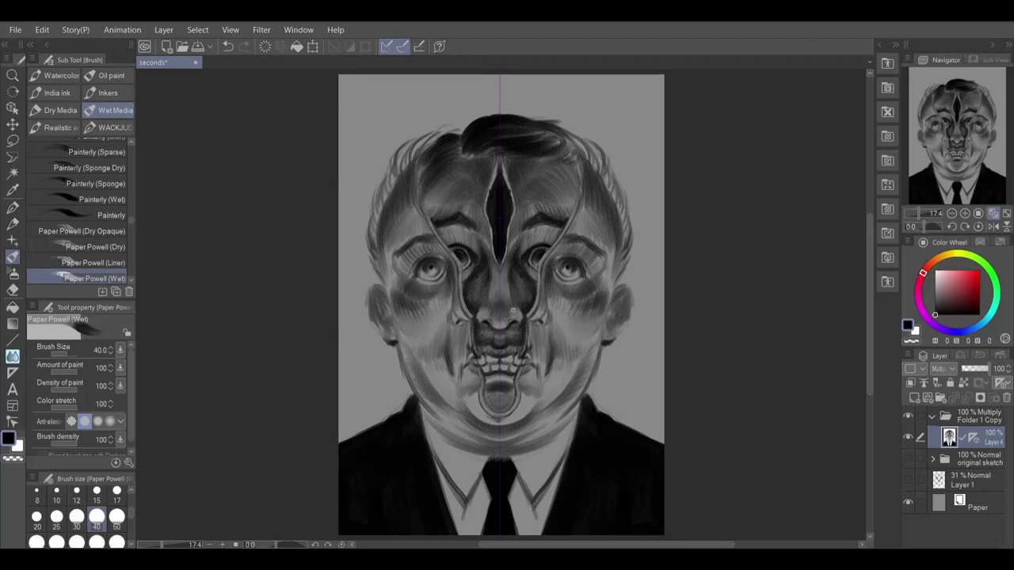
# Lighten the area between the inner nose and the upper lip in white at brush size 40.
pyautogui.press('x')
pyautogui.moveTo(517, 324); pyautogui.dragTo(519, 337)
pyautogui.moveTo(513, 326); pyautogui.dragTo(511, 341)
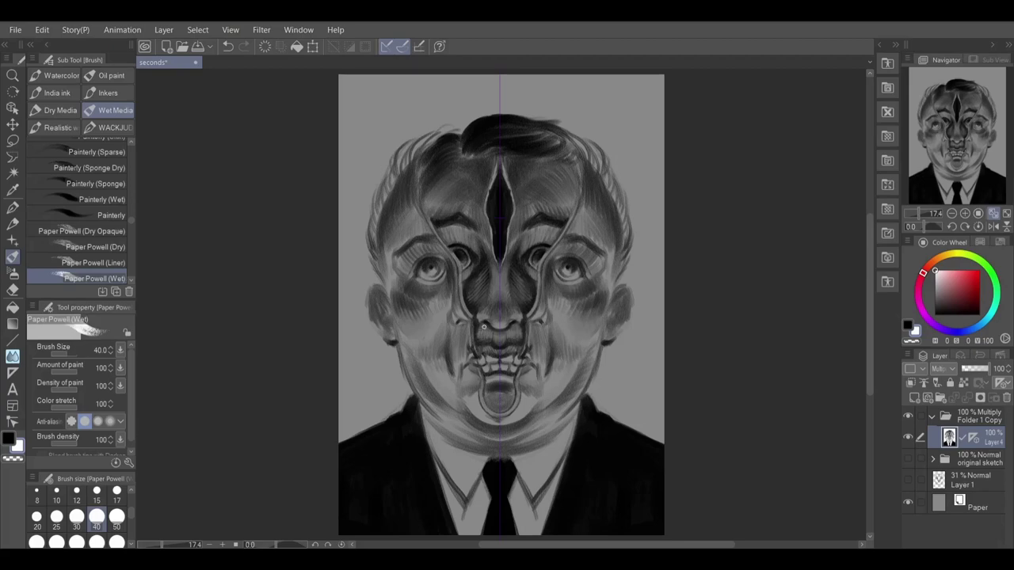
# Model the inner face's lips and chin with alternating white and black strokes at brush size 70.
pyautogui.press('x')
pyautogui.press(']')
pyautogui.press(']')
pyautogui.press(']')
pyautogui.press('x')
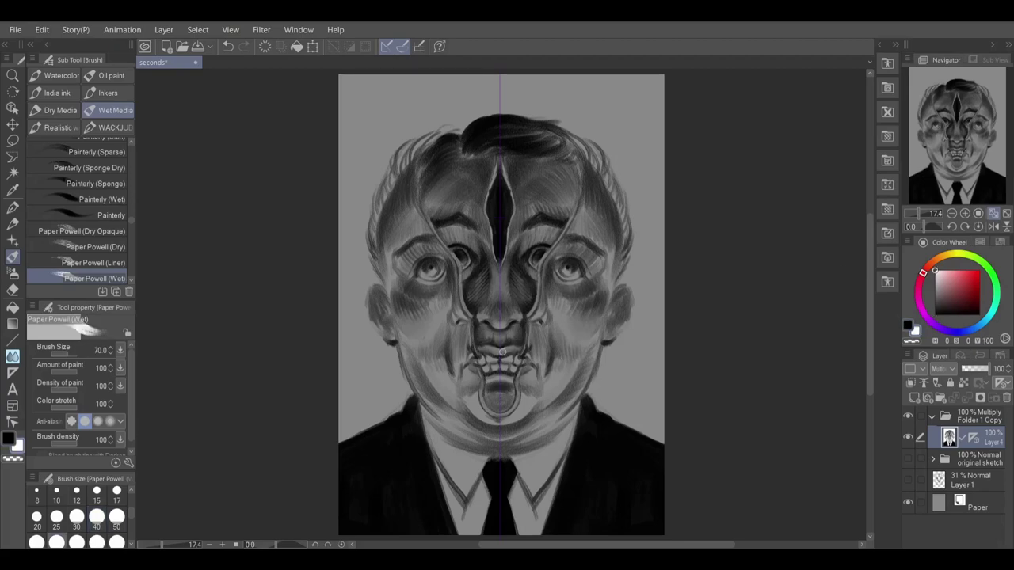
pyautogui.press('x')
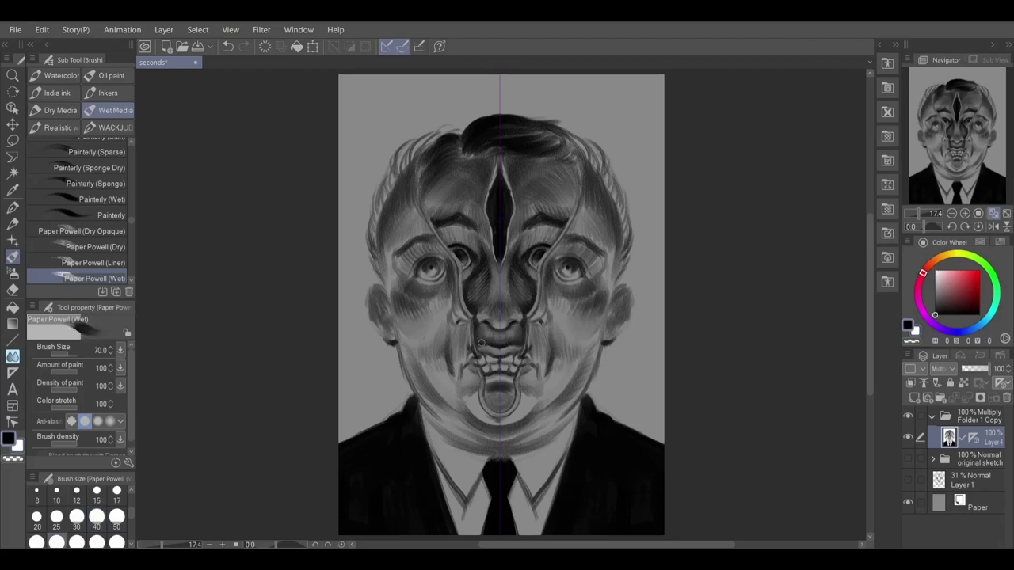
pyautogui.press('x')
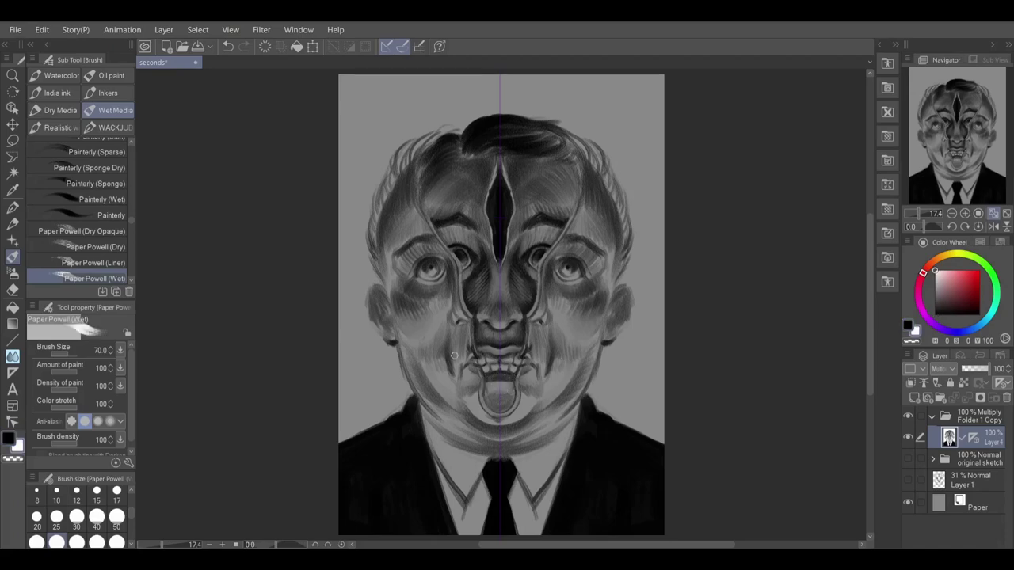
pyautogui.press('x')
pyautogui.moveTo(494, 390); pyautogui.dragTo(506, 409)
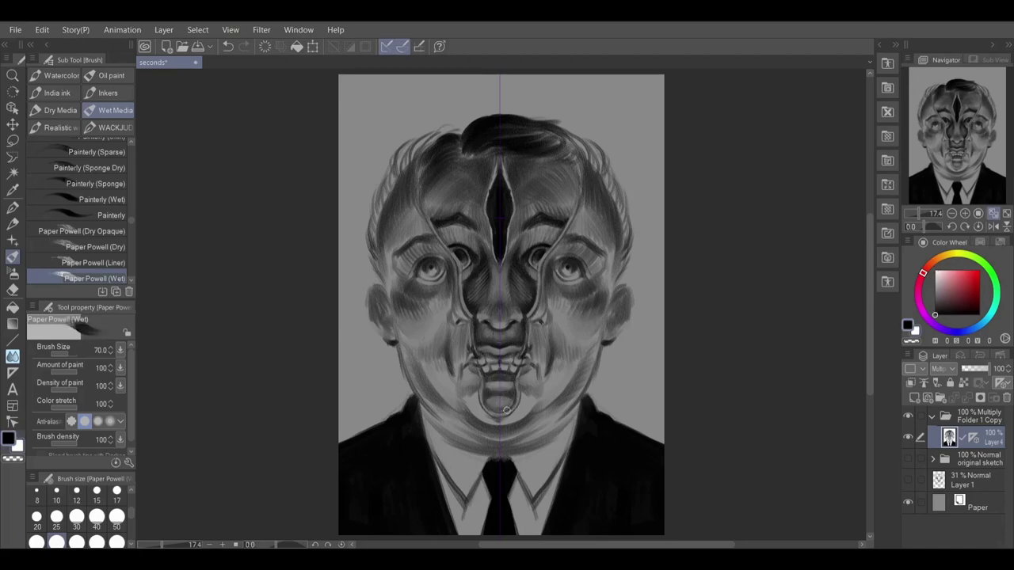
# Thicken the split face's edges in black and paint a light rim with crossbars in the forehead slit, using white at brush size 50.
pyautogui.moveTo(577, 157); pyautogui.dragTo(564, 232)
pyautogui.moveTo(505, 260)
pyautogui.mouseDown()
pyautogui.moveTo(517, 208)
pyautogui.moveTo(508, 175)
pyautogui.moveTo(514, 210)
pyautogui.mouseUp()
pyautogui.press('x')
pyautogui.press('[')
pyautogui.press('[')
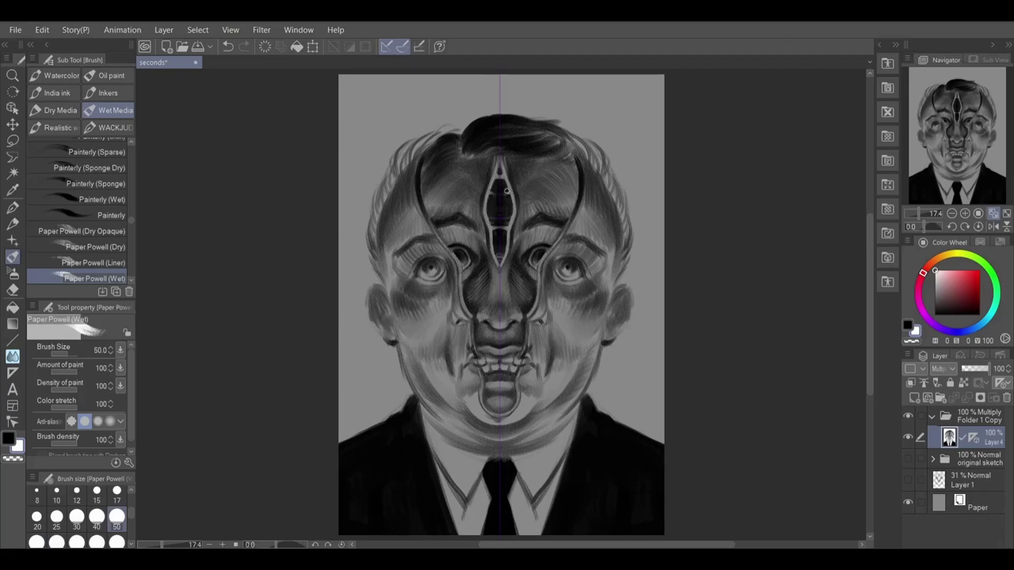
pyautogui.press('[')
pyautogui.press('[')
pyautogui.press('[')
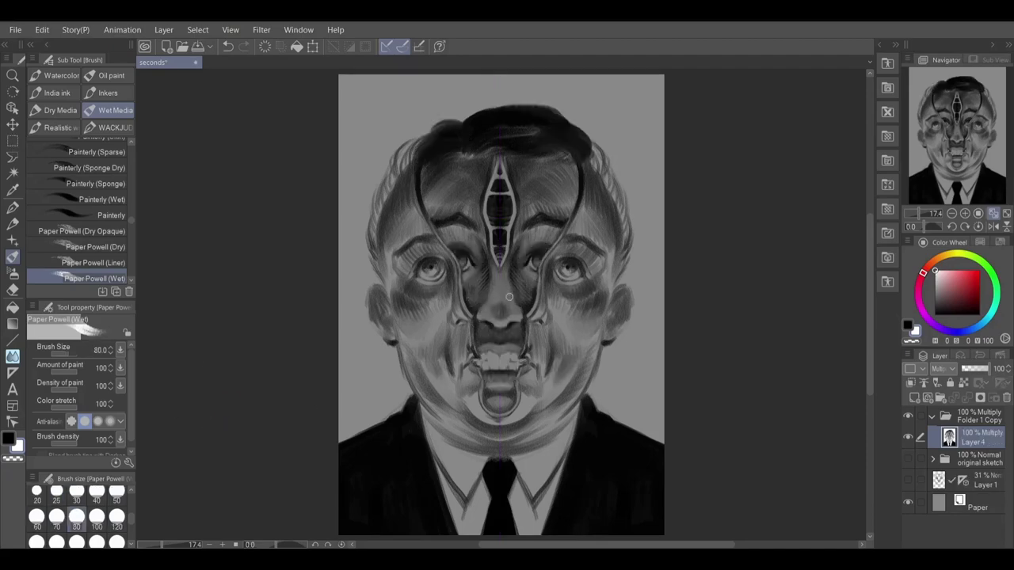
# Darken the inner nose's tip and bridge in black at brush size 80, refining details around it at size 50.
pyautogui.press('x')
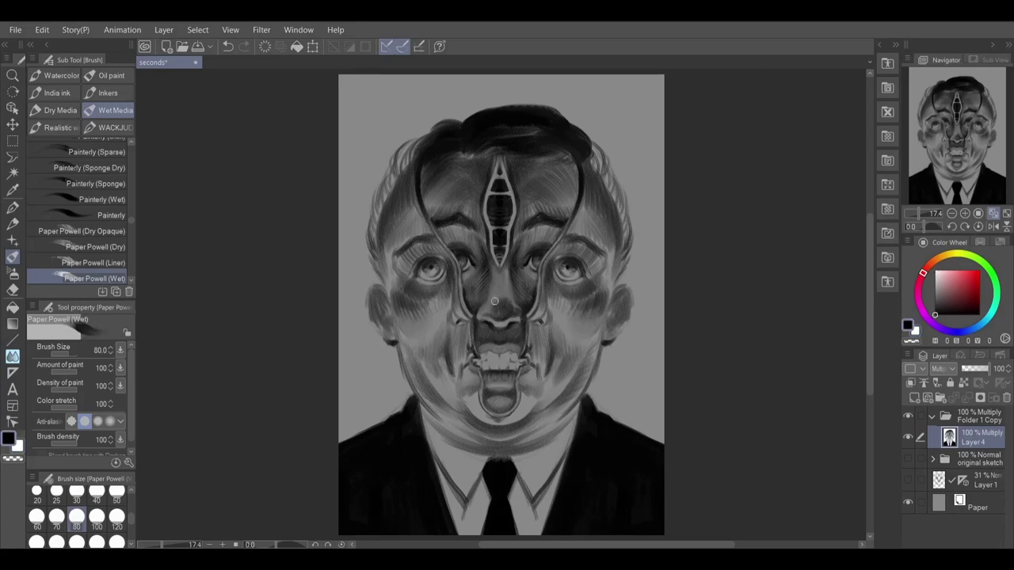
pyautogui.moveTo(505, 296); pyautogui.dragTo(497, 284)
pyautogui.press('[')
pyautogui.press('[')
pyautogui.press('[')
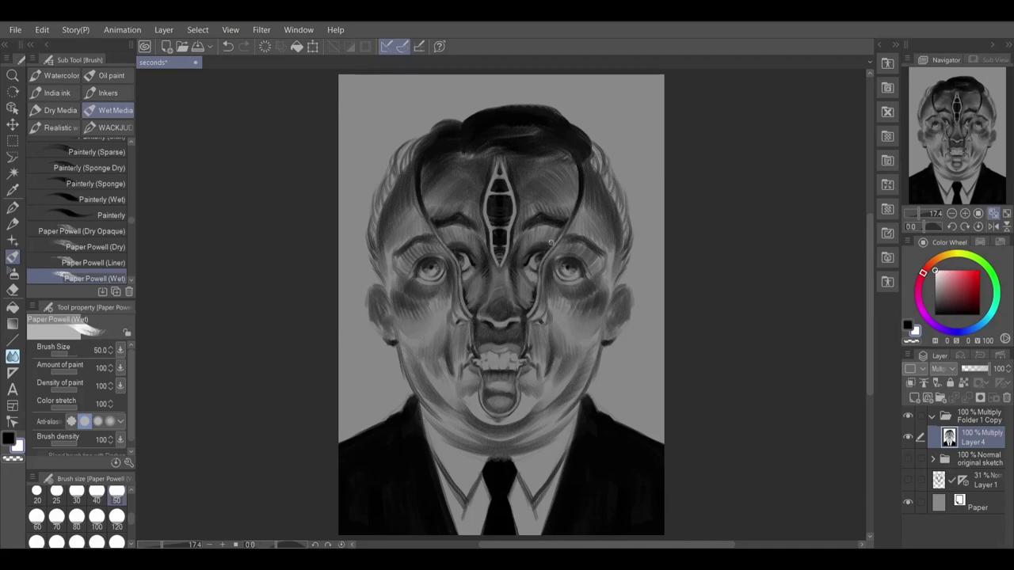
# Add a new layer at the top of the stack and paint white highlights on one cheek and the jawline at brush size 120.
pyautogui.click(914, 398)
pyautogui.moveTo(979, 437); pyautogui.dragTo(979, 409)
pyautogui.press(']')
pyautogui.press(']')
pyautogui.press(']')
pyautogui.press(']')
pyautogui.press(']')
pyautogui.moveTo(599, 327); pyautogui.dragTo(570, 344)
pyautogui.moveTo(556, 296)
pyautogui.mouseDown()
pyautogui.moveTo(580, 344)
pyautogui.moveTo(602, 341)
pyautogui.moveTo(564, 419)
pyautogui.moveTo(507, 439)
pyautogui.moveTo(475, 434)
pyautogui.mouseUp()
pyautogui.moveTo(595, 367)
pyautogui.mouseDown()
pyautogui.moveTo(537, 410)
pyautogui.moveTo(563, 373)
pyautogui.mouseUp()
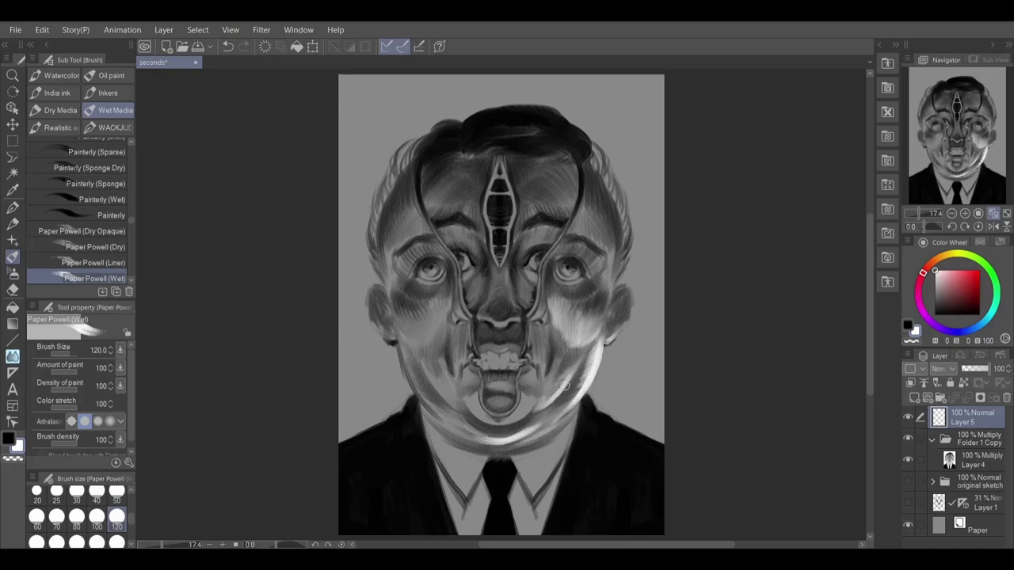
# Highlight the other side of the jaw, chin, teeth, underside of the nose and inner eyes in white at brush sizes 50 to 80.
pyautogui.moveTo(434, 381)
pyautogui.mouseDown()
pyautogui.moveTo(460, 408)
pyautogui.moveTo(518, 418)
pyautogui.moveTo(475, 413)
pyautogui.moveTo(474, 405)
pyautogui.moveTo(511, 396)
pyautogui.moveTo(506, 356)
pyautogui.mouseUp()
pyautogui.press('[')
pyautogui.press('[')
pyautogui.press('[')
pyautogui.press('[')
pyautogui.press('[')
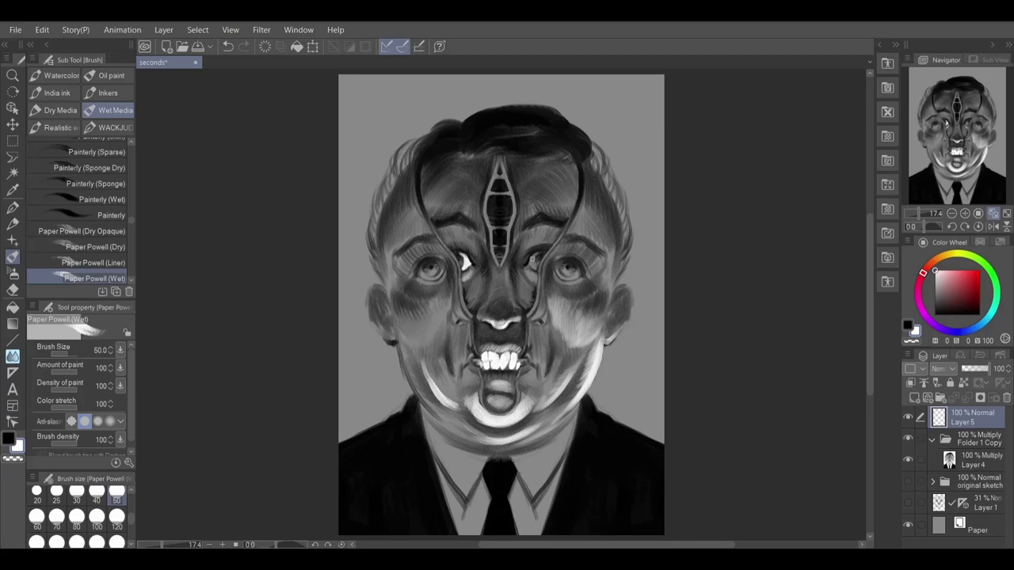
pyautogui.press(']')
pyautogui.press(']')
pyautogui.press(']')
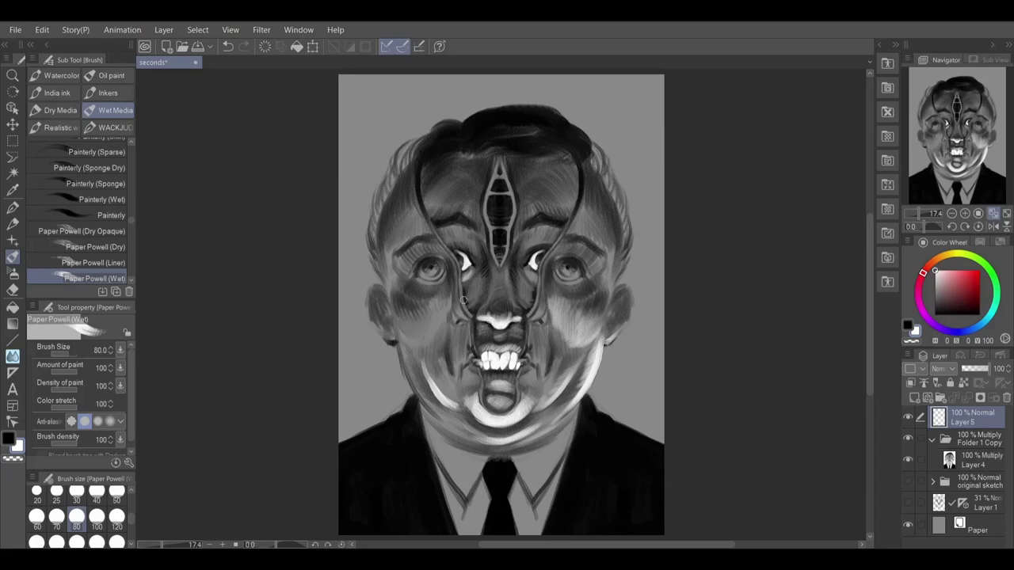
# Brush white highlights over the other cheek and beside the mouth at brush size 200.
pyautogui.press(']')
pyautogui.press(']')
pyautogui.press(']')
pyautogui.press(']')
pyautogui.press(']')
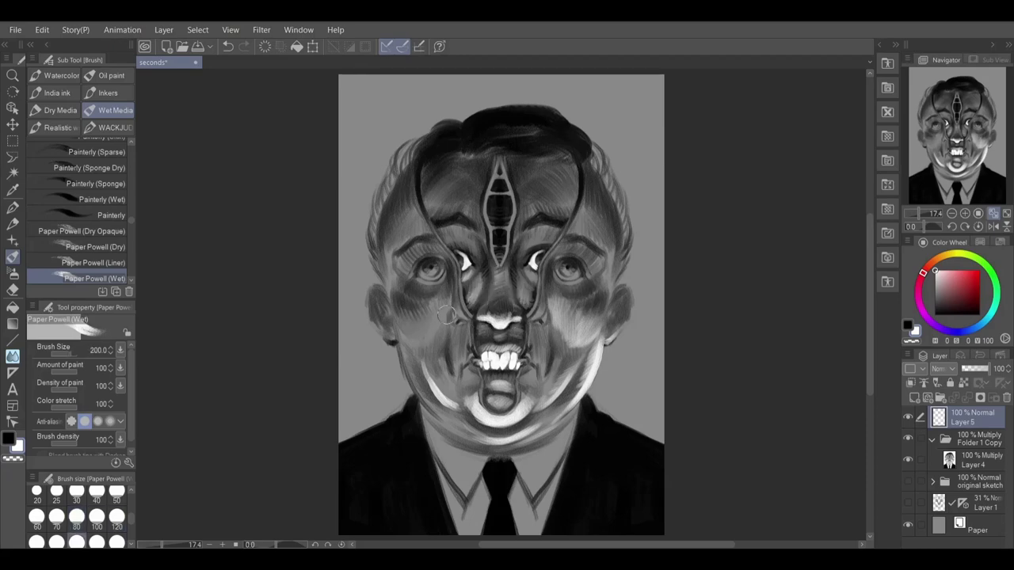
pyautogui.moveTo(399, 321)
pyautogui.mouseDown()
pyautogui.moveTo(412, 370)
pyautogui.moveTo(455, 421)
pyautogui.moveTo(429, 375)
pyautogui.mouseUp()
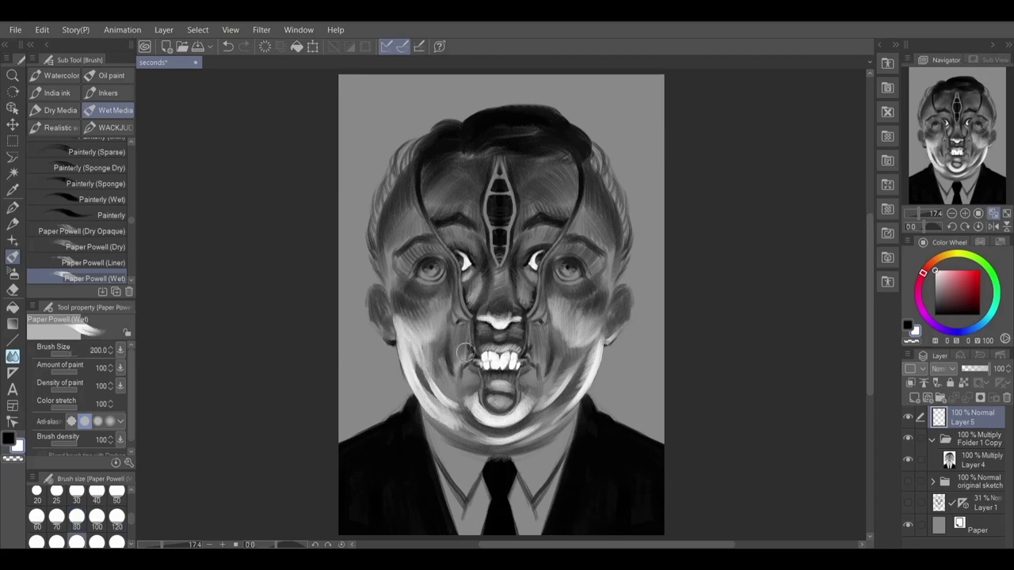
pyautogui.moveTo(461, 331)
pyautogui.mouseDown()
pyautogui.moveTo(463, 362)
pyautogui.moveTo(444, 390)
pyautogui.moveTo(475, 382)
pyautogui.mouseUp()
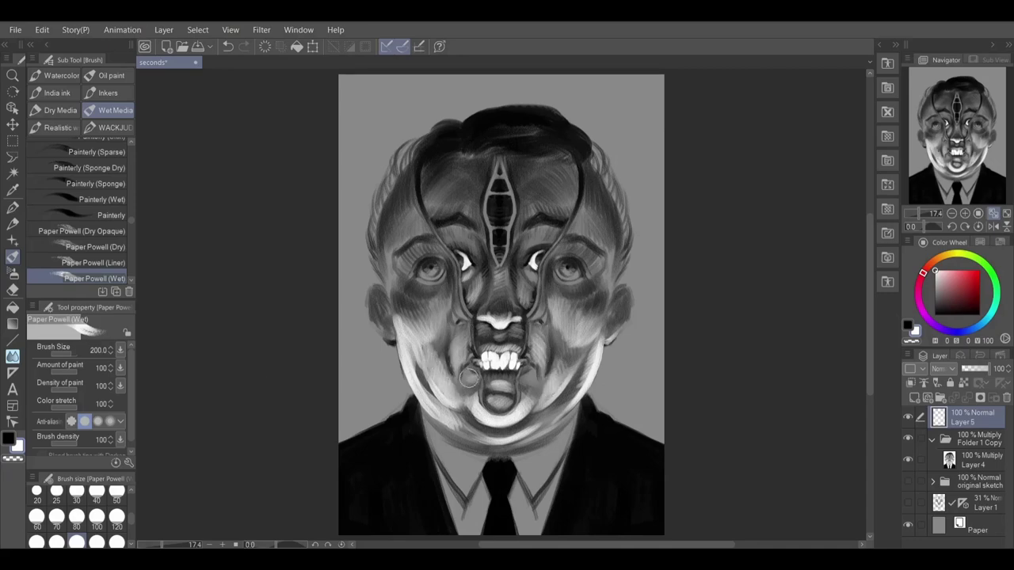
# Highlight the outer eyes' brow bones in white at brush size 200, and the under-eye areas and chin at size 80.
pyautogui.moveTo(396, 271); pyautogui.dragTo(431, 243)
pyautogui.press('[')
pyautogui.press('[')
pyautogui.press('[')
pyautogui.press('[')
pyautogui.press('[')
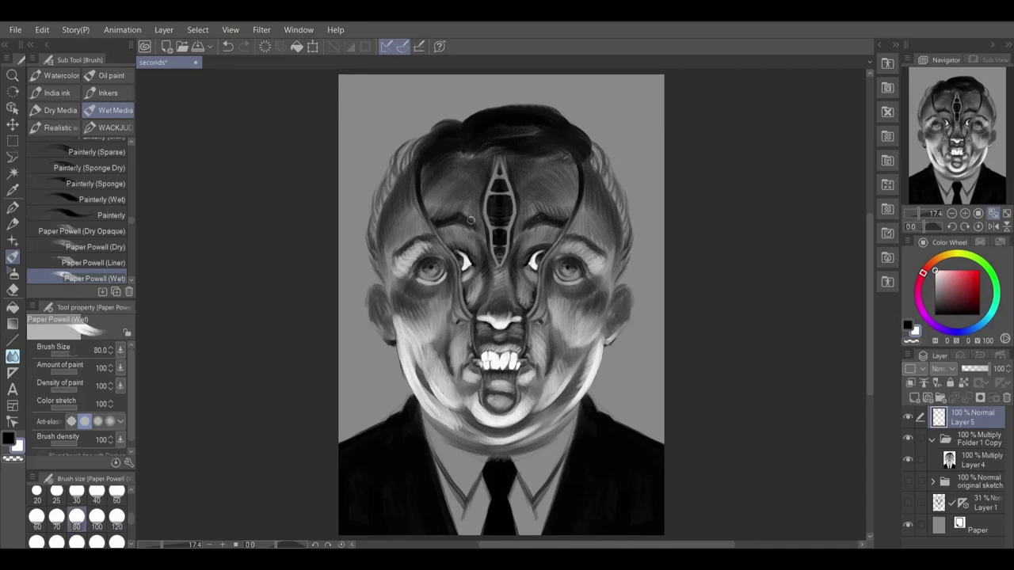
pyautogui.moveTo(404, 295); pyautogui.dragTo(401, 314)
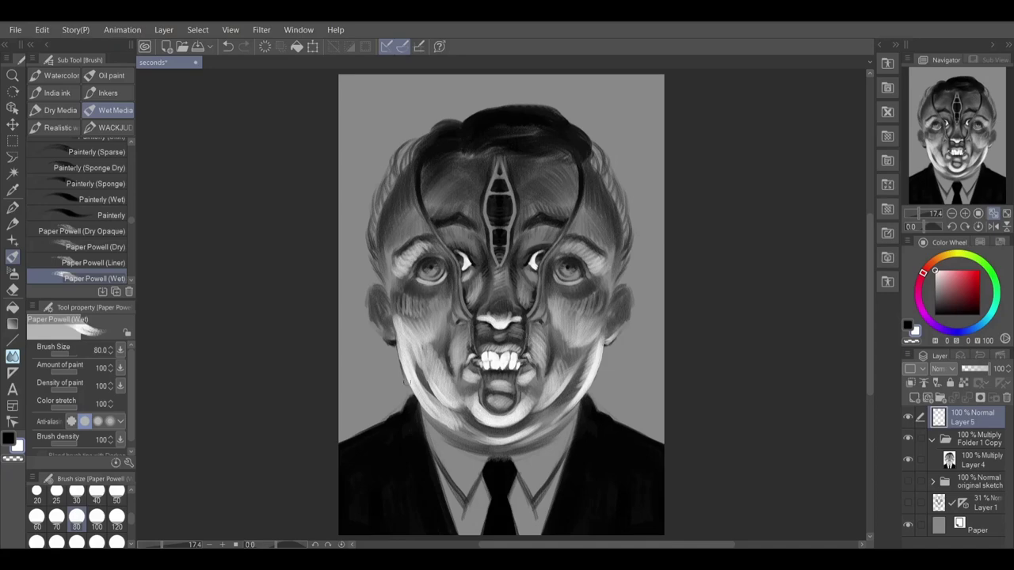
pyautogui.moveTo(490, 421); pyautogui.dragTo(507, 423)
# Paint white highlights in the outer eyes and on the split outer nose's nostrils with a small brush, up to size 50.
pyautogui.press('[')
pyautogui.press('[')
pyautogui.press('[')
pyautogui.press('[')
pyautogui.press('[')
pyautogui.moveTo(442, 266); pyautogui.dragTo(435, 278)
pyautogui.press(']')
pyautogui.press(']')
pyautogui.moveTo(440, 275); pyautogui.dragTo(422, 269)
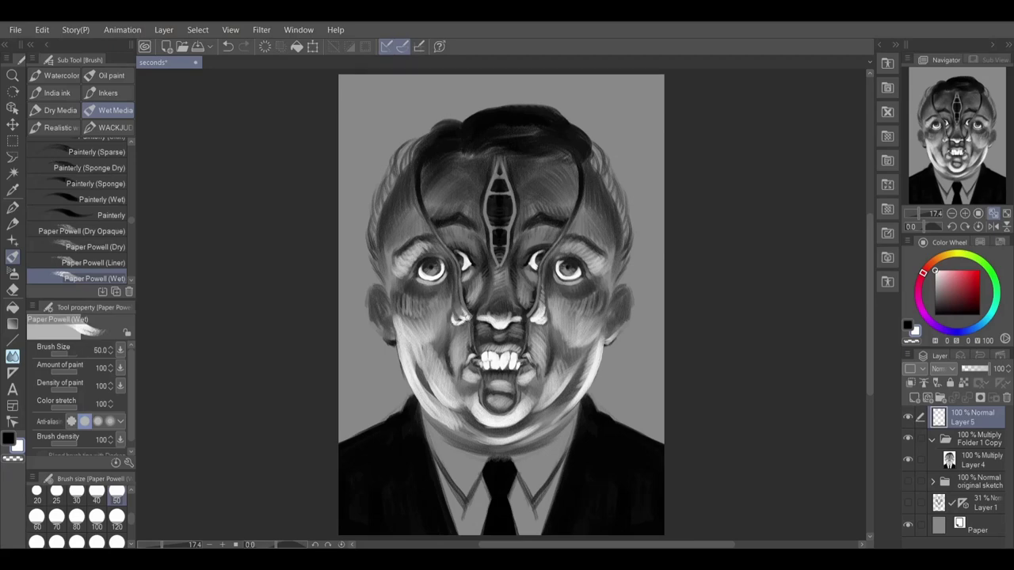
pyautogui.moveTo(456, 314); pyautogui.dragTo(460, 323)
# Shade the edges of the split outer nose above the nostrils in black, starting at brush size 50.
pyautogui.press('x')
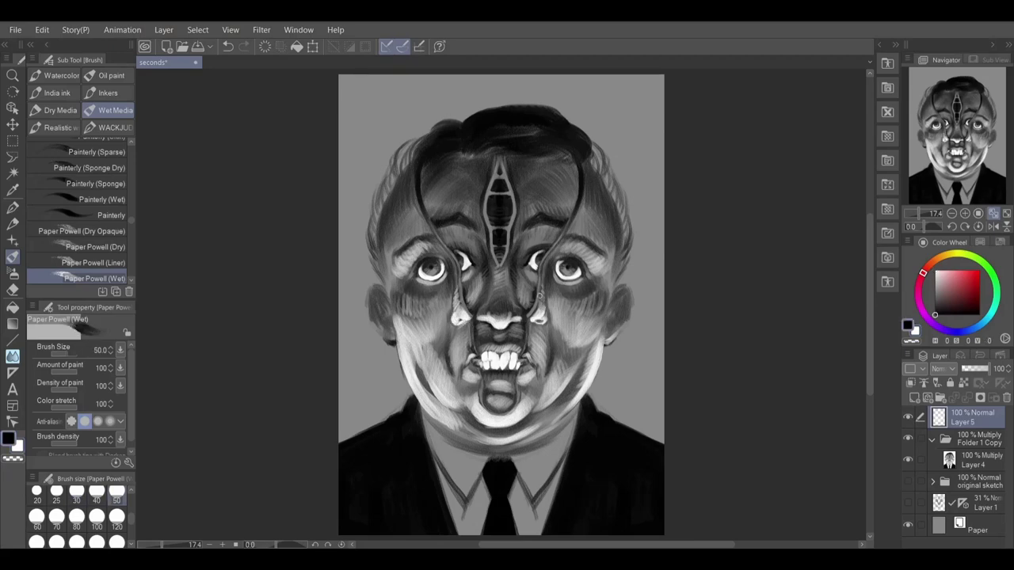
pyautogui.moveTo(542, 293); pyautogui.dragTo(543, 310)
pyautogui.press(']')
pyautogui.press(']')
pyautogui.press(']')
pyautogui.moveTo(459, 278); pyautogui.dragTo(456, 310)
# Darken the side of the outer face's cheek and jaw in black at brush size 150.
pyautogui.press(']')
pyautogui.press(']')
pyautogui.press(']')
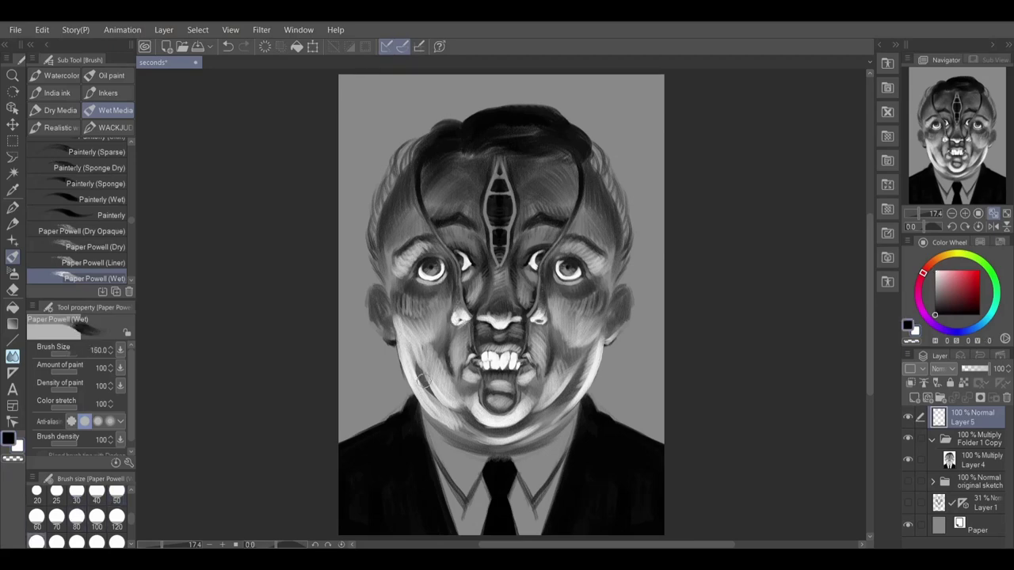
pyautogui.moveTo(408, 348); pyautogui.dragTo(430, 388)
# Paint the shirt and collar white at brush size 150, filling in around the tie knot at size 100.
pyautogui.press('x')
pyautogui.moveTo(575, 416)
pyautogui.mouseDown()
pyautogui.moveTo(527, 499)
pyautogui.moveTo(522, 478)
pyautogui.moveTo(542, 472)
pyautogui.mouseUp()
pyautogui.moveTo(480, 461); pyautogui.dragTo(462, 529)
pyautogui.moveTo(429, 423)
pyautogui.mouseDown()
pyautogui.moveTo(466, 475)
pyautogui.moveTo(455, 478)
pyautogui.mouseUp()
pyautogui.press('[')
pyautogui.press('[')
pyautogui.moveTo(485, 458); pyautogui.dragTo(506, 456)
# Highlight the outer face's hair on both sides of the head in white at brush sizes 100 and 70.
pyautogui.moveTo(420, 142); pyautogui.dragTo(398, 183)
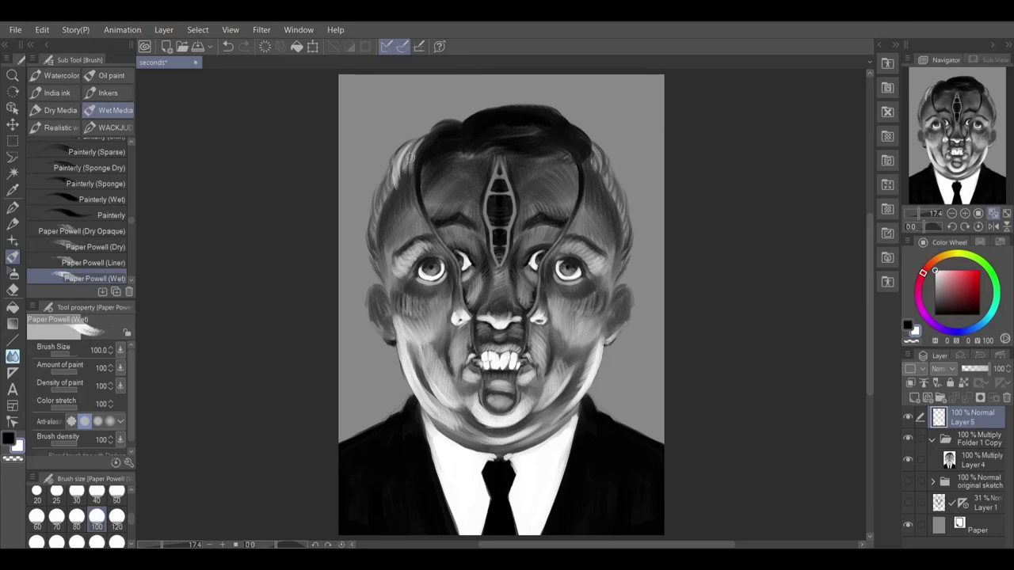
pyautogui.moveTo(416, 151)
pyautogui.mouseDown()
pyautogui.moveTo(393, 170)
pyautogui.moveTo(376, 281)
pyautogui.mouseUp()
pyautogui.moveTo(591, 145)
pyautogui.mouseDown()
pyautogui.moveTo(621, 198)
pyautogui.moveTo(627, 265)
pyautogui.mouseUp()
pyautogui.press('[')
pyautogui.press('[')
pyautogui.moveTo(619, 183); pyautogui.dragTo(632, 252)
pyautogui.moveTo(615, 163); pyautogui.dragTo(608, 182)
pyautogui.moveTo(420, 139)
pyautogui.mouseDown()
pyautogui.moveTo(396, 170)
pyautogui.moveTo(381, 245)
pyautogui.mouseUp()
pyautogui.moveTo(418, 140); pyautogui.dragTo(390, 174)
# Add a new layer beneath Layer 4 in Folder 1 Copy and merge Layer 4 down into it.
pyautogui.click(981, 461)
pyautogui.click(914, 397)
pyautogui.moveTo(972, 462); pyautogui.dragTo(968, 490)
pyautogui.click(972, 464)
pyautogui.hotkey('ctrl', 'e')
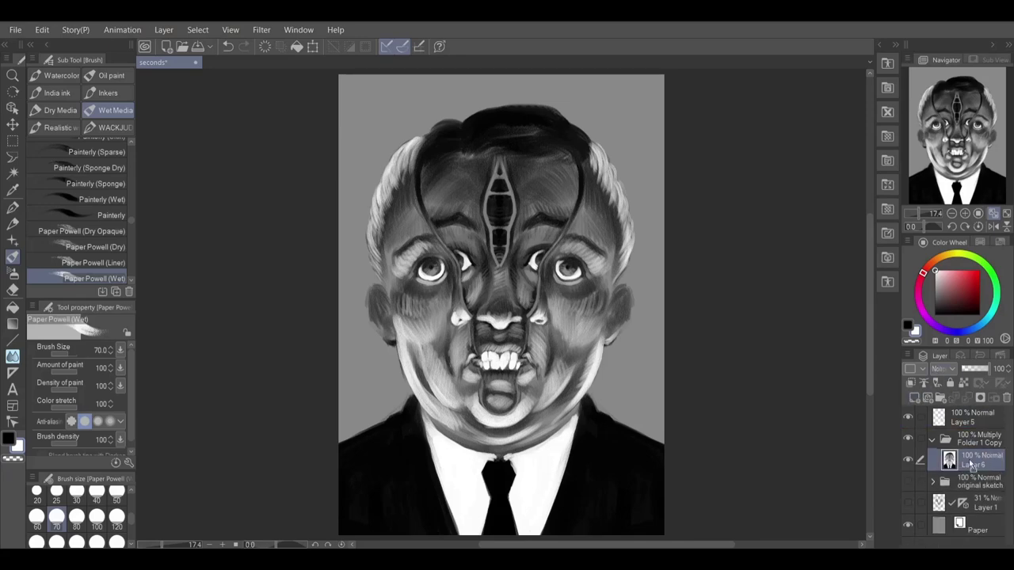
pyautogui.click(976, 417)
pyautogui.click(943, 370)
pyautogui.moveTo(973, 418); pyautogui.dragTo(958, 459)
pyautogui.click(938, 50)
pyautogui.hotkey('ctrl', 'z')
pyautogui.hotkey('ctrl', 'z')
# Remove Folder 1 Copy, placing Layer 6 directly beneath Layer 5 in Multiply mode.
pyautogui.click(943, 369)
pyautogui.click(942, 400)
pyautogui.click(914, 398)
pyautogui.click(979, 485)
pyautogui.click(1007, 398)
pyautogui.click(972, 441)
pyautogui.hotkey('ctrl', 'z')
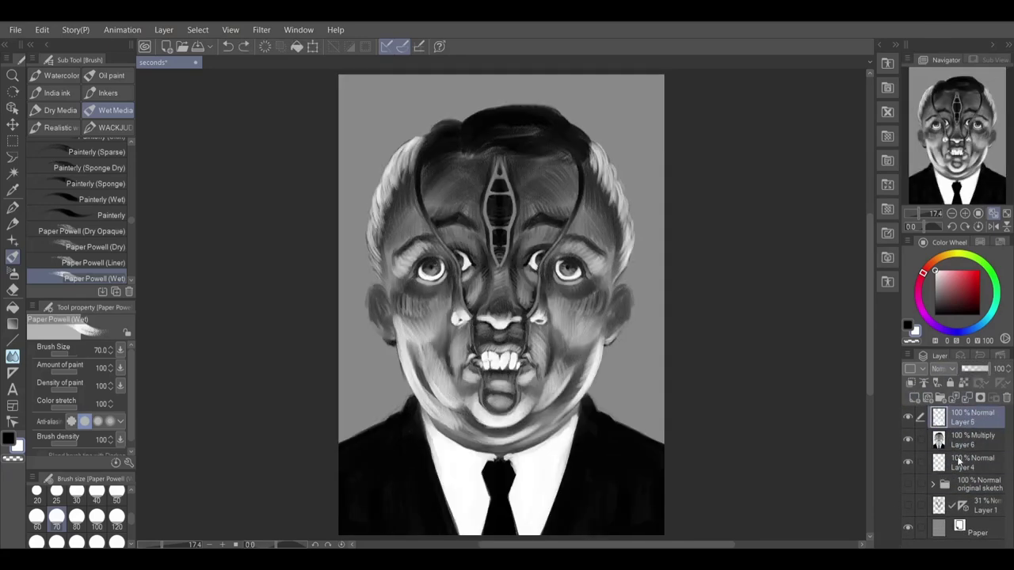
# Delete Layer 4, set Layer 6 to Normal blending and merge Layer 5 down into it.
pyautogui.click(958, 461)
pyautogui.click(1007, 397)
pyautogui.click(957, 442)
pyautogui.click(945, 370)
pyautogui.click(970, 417)
pyautogui.hotkey('ctrl', 'e')
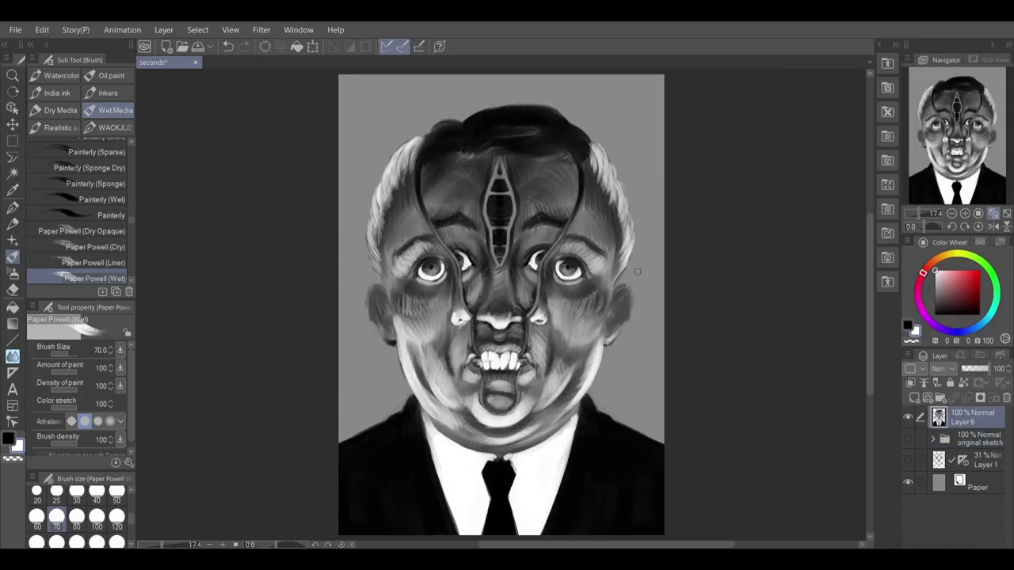
# Brighten both cheeks of the outer face in white at brush size 120.
pyautogui.click(116, 517)
pyautogui.moveTo(600, 367); pyautogui.dragTo(602, 333)
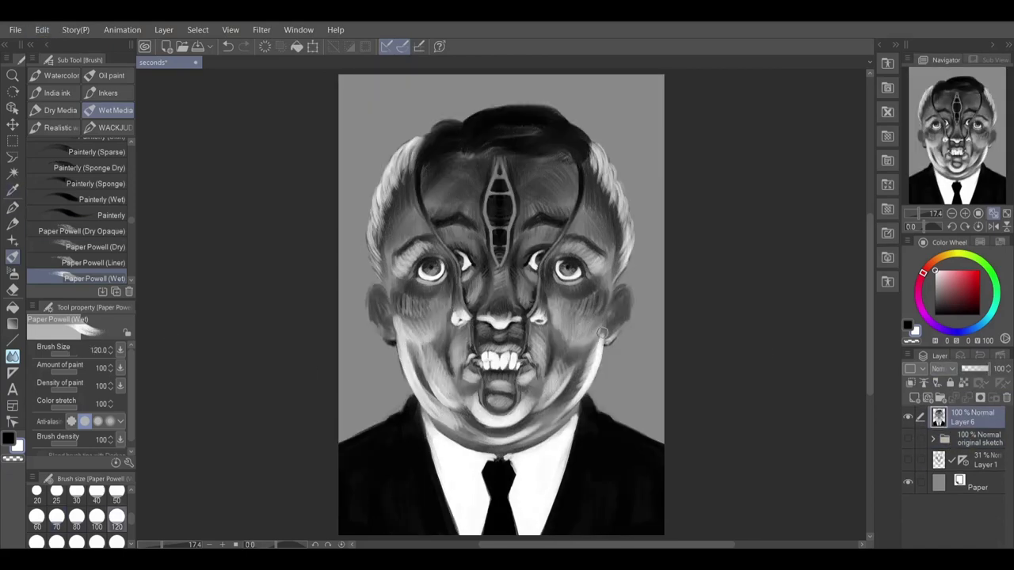
pyautogui.moveTo(555, 421)
pyautogui.mouseDown()
pyautogui.moveTo(584, 390)
pyautogui.moveTo(468, 428)
pyautogui.moveTo(428, 372)
pyautogui.moveTo(464, 408)
pyautogui.moveTo(472, 383)
pyautogui.moveTo(515, 433)
pyautogui.moveTo(526, 428)
pyautogui.moveTo(474, 428)
pyautogui.moveTo(577, 363)
pyautogui.mouseUp()
pyautogui.moveTo(544, 399); pyautogui.dragTo(582, 351)
pyautogui.moveTo(434, 355); pyautogui.dragTo(439, 335)
pyautogui.moveTo(580, 342); pyautogui.dragTo(592, 322)
pyautogui.moveTo(403, 320)
pyautogui.mouseDown()
pyautogui.moveTo(438, 344)
pyautogui.moveTo(396, 306)
pyautogui.moveTo(425, 358)
pyautogui.mouseUp()
# Shade the outer face's jaw with black and build up white highlights along the lower cheeks and jaw.
pyautogui.press('x')
pyautogui.moveTo(458, 420); pyautogui.dragTo(418, 369)
pyautogui.press('x')
pyautogui.moveTo(580, 371)
pyautogui.mouseDown()
pyautogui.moveTo(573, 389)
pyautogui.moveTo(590, 371)
pyautogui.mouseUp()
pyautogui.moveTo(547, 423); pyautogui.dragTo(589, 384)
pyautogui.moveTo(519, 432); pyautogui.dragTo(557, 413)
pyautogui.moveTo(530, 424); pyautogui.dragTo(573, 377)
pyautogui.moveTo(542, 314); pyautogui.dragTo(538, 284)
pyautogui.moveTo(602, 336)
pyautogui.mouseDown()
pyautogui.moveTo(607, 300)
pyautogui.moveTo(570, 337)
pyautogui.moveTo(573, 363)
pyautogui.mouseUp()
# Broaden the white highlights over the cheeks, jaw and chin with a larger brush, adding black shading along the cheek.
pyautogui.press(']')
pyautogui.press(']')
pyautogui.moveTo(440, 349)
pyautogui.mouseDown()
pyautogui.moveTo(427, 316)
pyautogui.moveTo(423, 364)
pyautogui.mouseUp()
pyautogui.press('x')
pyautogui.moveTo(598, 333); pyautogui.dragTo(567, 397)
pyautogui.press('x')
pyautogui.moveTo(568, 374); pyautogui.dragTo(597, 336)
pyautogui.moveTo(561, 405)
pyautogui.mouseDown()
pyautogui.moveTo(598, 344)
pyautogui.moveTo(581, 371)
pyautogui.mouseUp()
pyautogui.moveTo(444, 410); pyautogui.dragTo(468, 432)
pyautogui.moveTo(447, 423); pyautogui.dragTo(523, 452)
pyautogui.moveTo(461, 439); pyautogui.dragTo(504, 451)
# Lighten the skin folds beside the outer face's nostrils in white, reducing the brush to size 100.
pyautogui.press('[')
pyautogui.moveTo(469, 323); pyautogui.dragTo(455, 347)
pyautogui.moveTo(467, 325)
pyautogui.mouseDown()
pyautogui.moveTo(456, 357)
pyautogui.moveTo(473, 361)
pyautogui.moveTo(455, 366)
pyautogui.mouseUp()
pyautogui.click(908, 327)
pyautogui.press('[')
pyautogui.press('[')
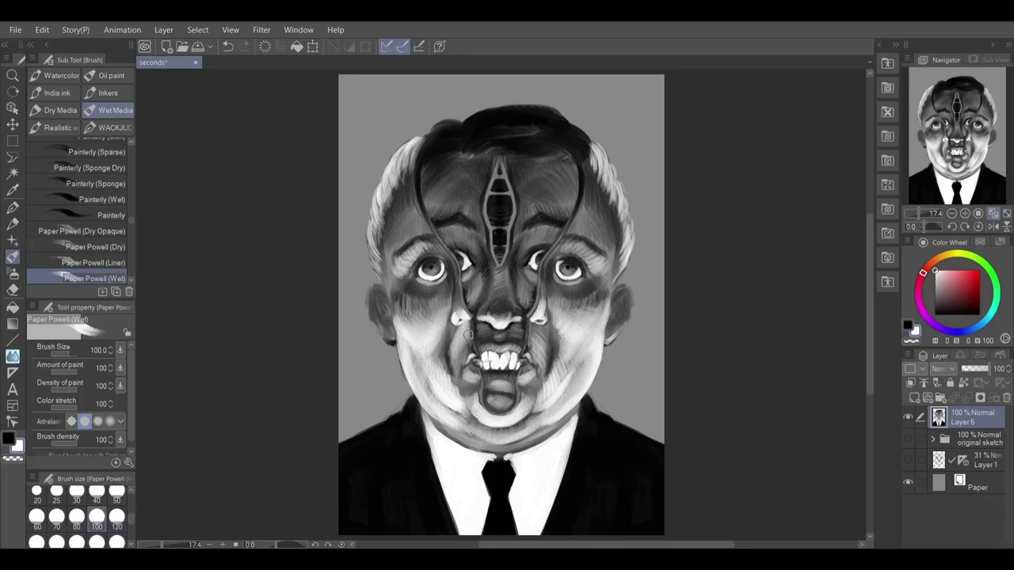
pyautogui.moveTo(560, 321); pyautogui.dragTo(559, 355)
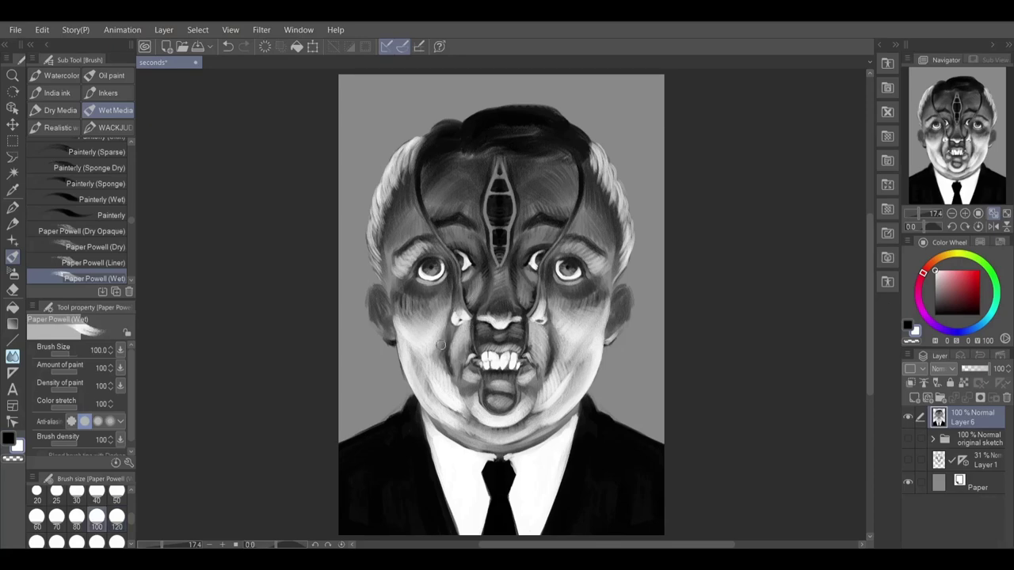
pyautogui.moveTo(441, 343); pyautogui.dragTo(437, 363)
# Darken the creases beside the nostrils and the outer face's inner eye corners in black at brush sizes 100 and 70.
pyautogui.click(8, 438)
pyautogui.moveTo(557, 324)
pyautogui.mouseDown()
pyautogui.moveTo(554, 363)
pyautogui.moveTo(551, 351)
pyautogui.mouseUp()
pyautogui.press('[')
pyautogui.press('[')
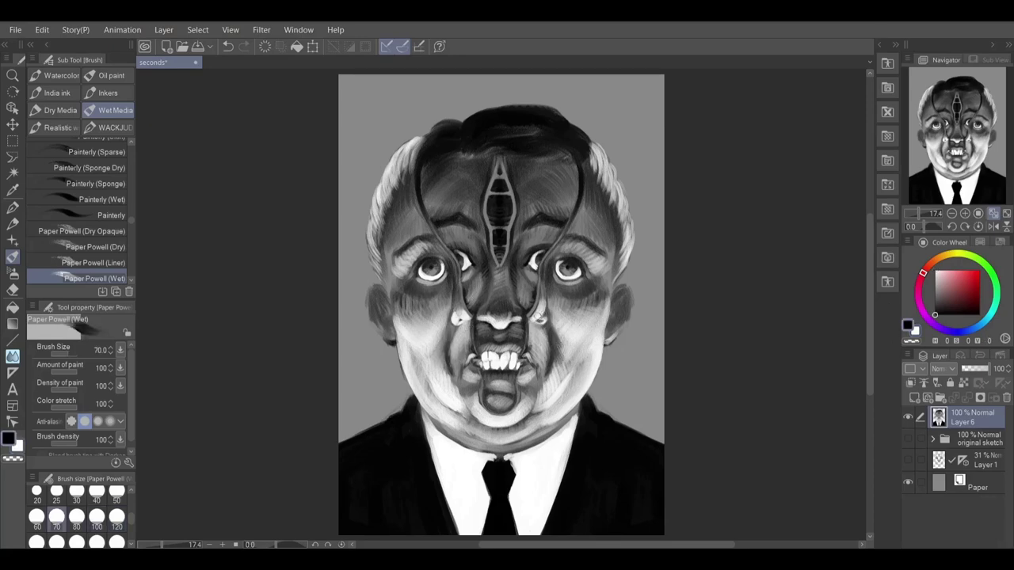
pyautogui.moveTo(543, 277); pyautogui.dragTo(559, 250)
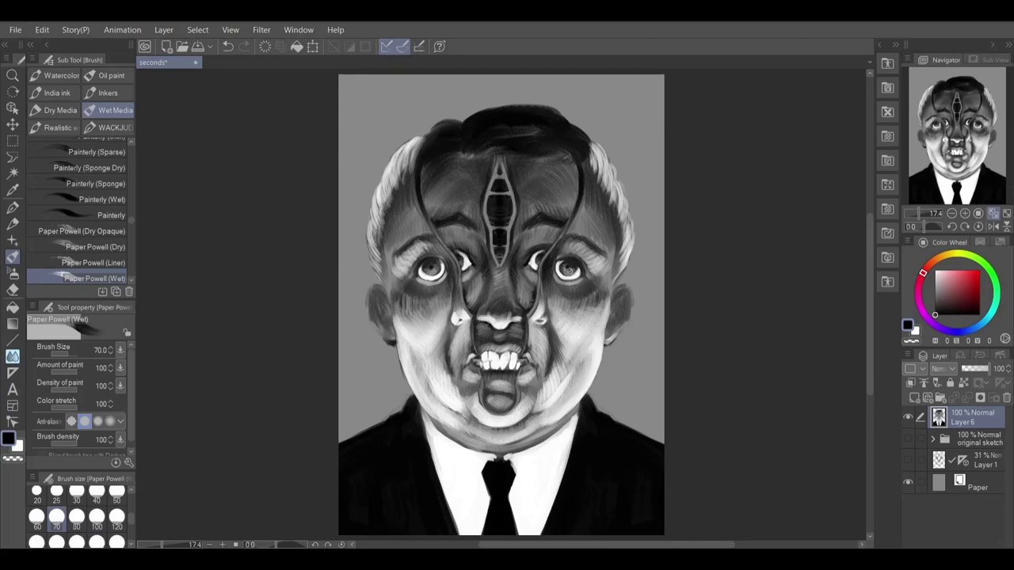
pyautogui.press('[')
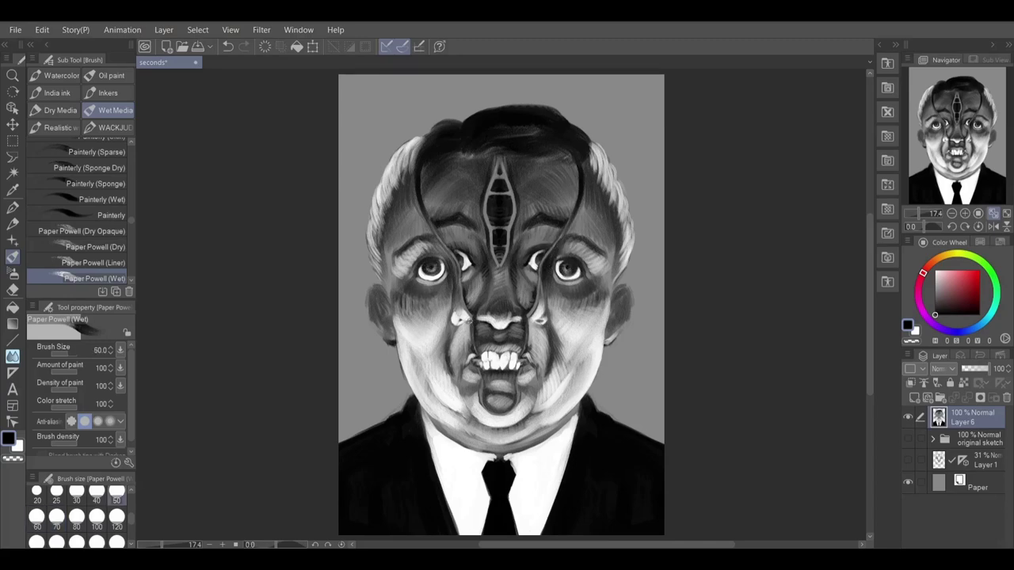
pyautogui.press(']')
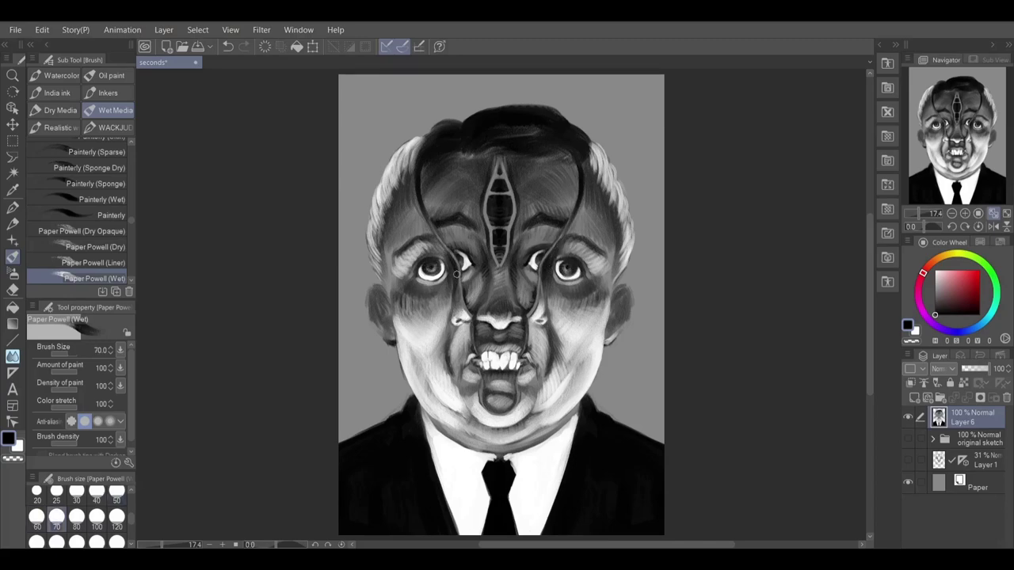
pyautogui.press('x')
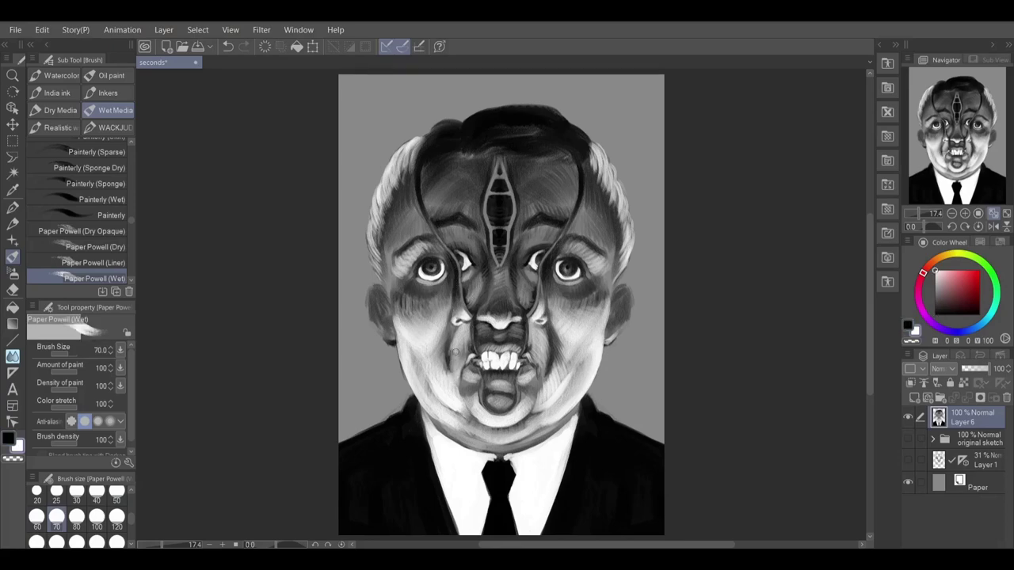
# Shade the cheek folds beside the mouth in black at brush size 120.
pyautogui.press(']')
pyautogui.press(']')
pyautogui.press(']')
pyautogui.press('x')
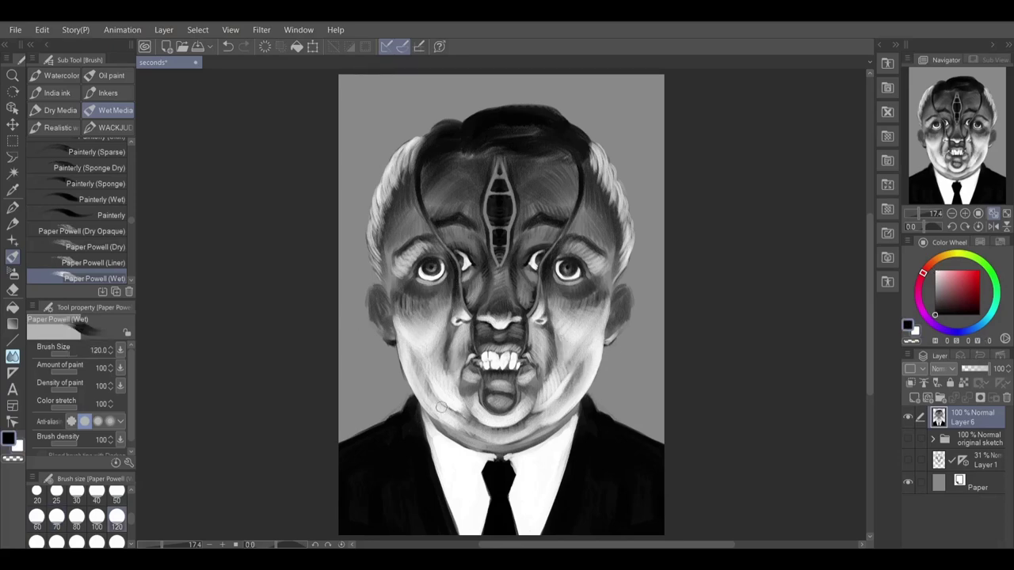
pyautogui.moveTo(447, 358); pyautogui.dragTo(444, 384)
pyautogui.moveTo(462, 324); pyautogui.dragTo(457, 338)
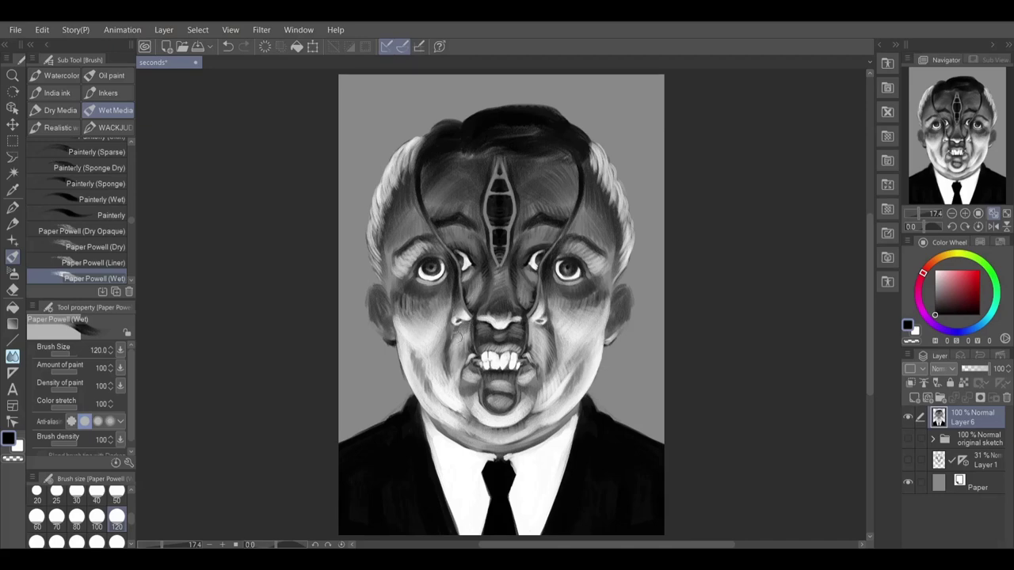
# Darken the outer face's brow area, temples and side hair in black with a brush of size 150 and larger.
pyautogui.moveTo(445, 263)
pyautogui.mouseDown()
pyautogui.moveTo(395, 254)
pyautogui.moveTo(385, 238)
pyautogui.moveTo(399, 158)
pyautogui.moveTo(381, 181)
pyautogui.moveTo(374, 234)
pyautogui.moveTo(384, 285)
pyautogui.moveTo(400, 252)
pyautogui.moveTo(391, 298)
pyautogui.moveTo(400, 257)
pyautogui.mouseUp()
pyautogui.press('[')
pyautogui.press('[')
pyautogui.press('[')
pyautogui.press('[')
pyautogui.press('[')
pyautogui.press(']')
pyautogui.press(']')
pyautogui.press(']')
pyautogui.press('[')
pyautogui.press('[')
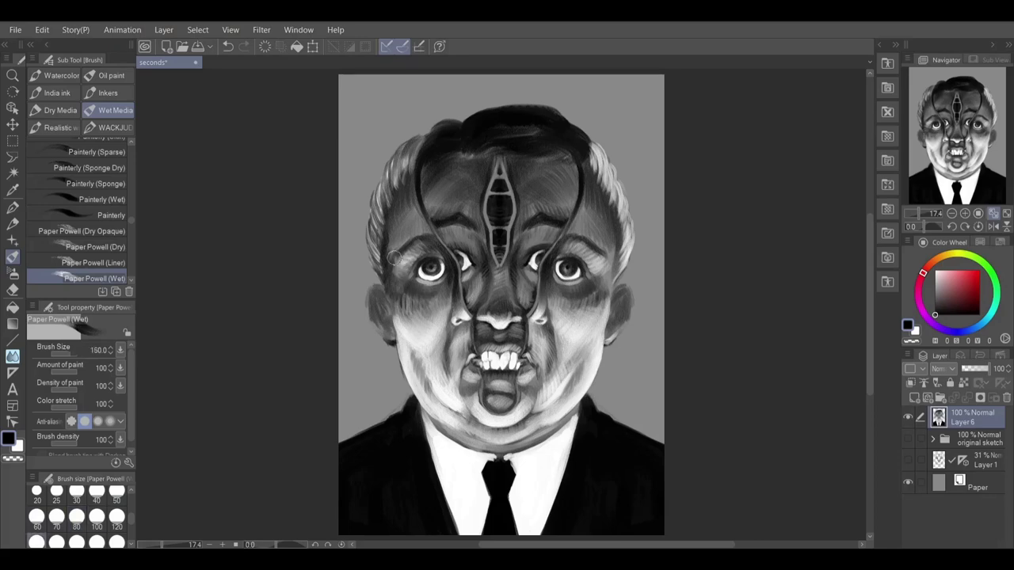
pyautogui.moveTo(603, 256)
pyautogui.mouseDown()
pyautogui.moveTo(621, 287)
pyautogui.moveTo(630, 239)
pyautogui.mouseUp()
pyautogui.press(']')
pyautogui.press(']')
pyautogui.press(']')
pyautogui.moveTo(618, 195)
pyautogui.mouseDown()
pyautogui.moveTo(592, 145)
pyautogui.moveTo(612, 196)
pyautogui.mouseUp()
# Paint white strands into the side hair on both sides of the head at brush sizes 30 and 70.
pyautogui.press('x')
pyautogui.press('[')
pyautogui.press('[')
pyautogui.press('[')
pyautogui.press('[')
pyautogui.press('[')
pyautogui.press('[')
pyautogui.moveTo(610, 180); pyautogui.dragTo(620, 208)
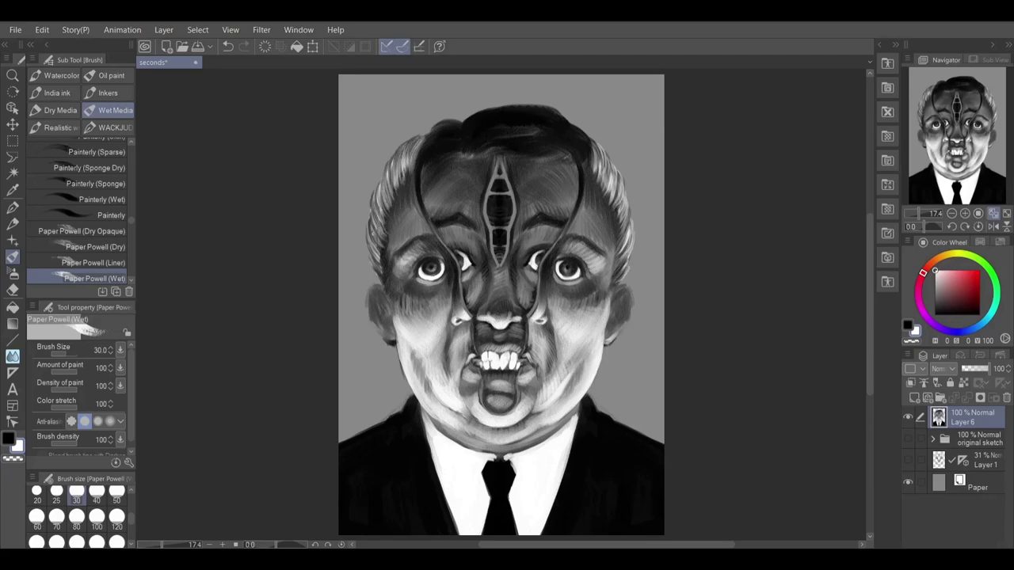
pyautogui.press(']')
pyautogui.press(']')
pyautogui.press(']')
pyautogui.press(']')
pyautogui.moveTo(385, 196); pyautogui.dragTo(399, 159)
pyautogui.moveTo(618, 212); pyautogui.dragTo(626, 241)
pyautogui.moveTo(590, 168); pyautogui.dragTo(607, 197)
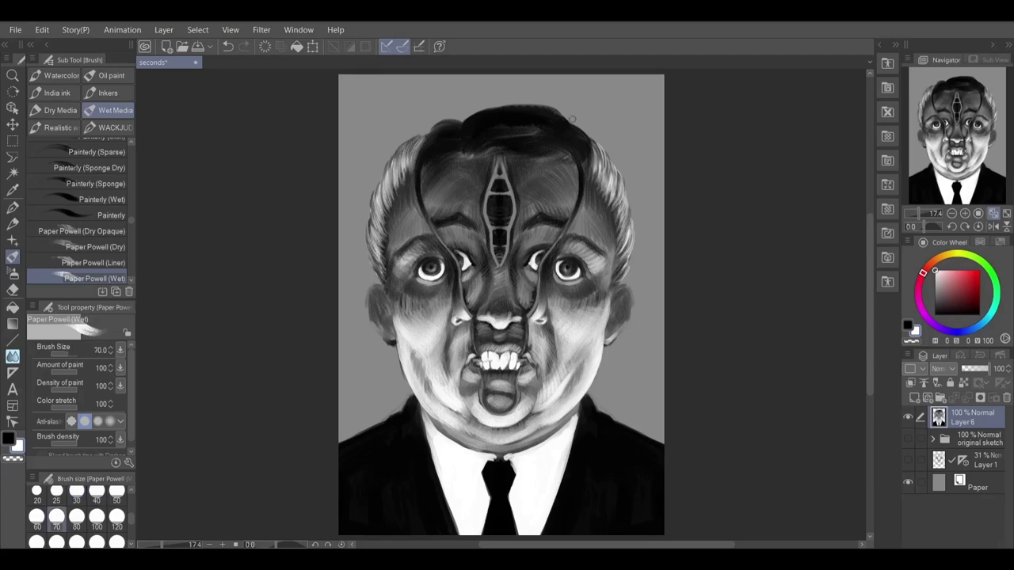
# Add white highlight strands along the front of the inner face's dark hair at brush sizes 70 and 60.
pyautogui.moveTo(510, 148); pyautogui.dragTo(564, 157)
pyautogui.press('[')
pyautogui.moveTo(491, 146); pyautogui.dragTo(561, 149)
pyautogui.moveTo(467, 152); pyautogui.dragTo(532, 140)
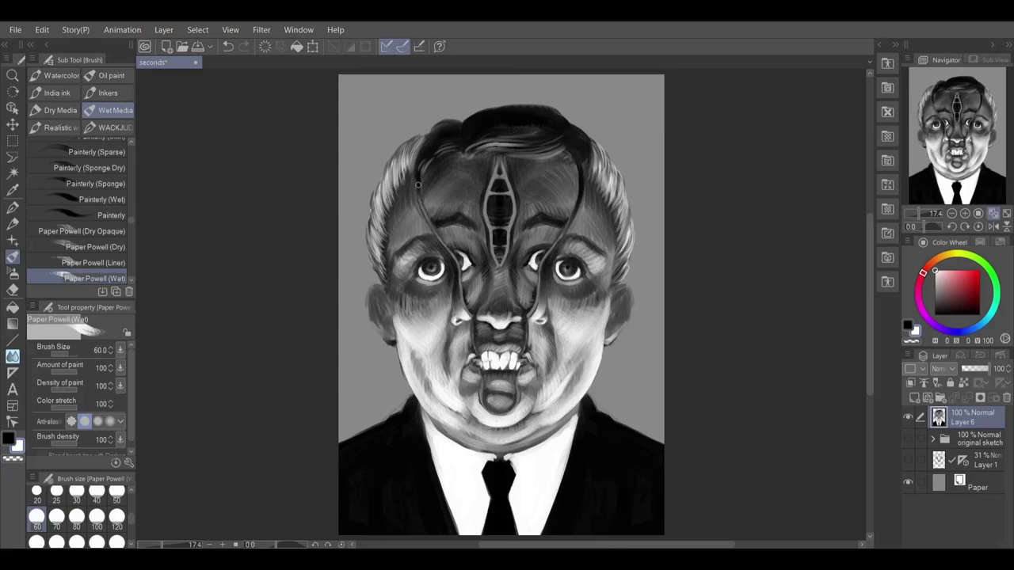
# Trace a white highlight along the edge of the face split at brush size 50.
pyautogui.press('[')
pyautogui.press('[')
pyautogui.press('[')
pyautogui.press(']')
pyautogui.press(']')
pyautogui.moveTo(539, 291)
pyautogui.mouseDown()
pyautogui.moveTo(530, 321)
pyautogui.moveTo(525, 305)
pyautogui.moveTo(439, 236)
pyautogui.moveTo(420, 176)
pyautogui.mouseUp()
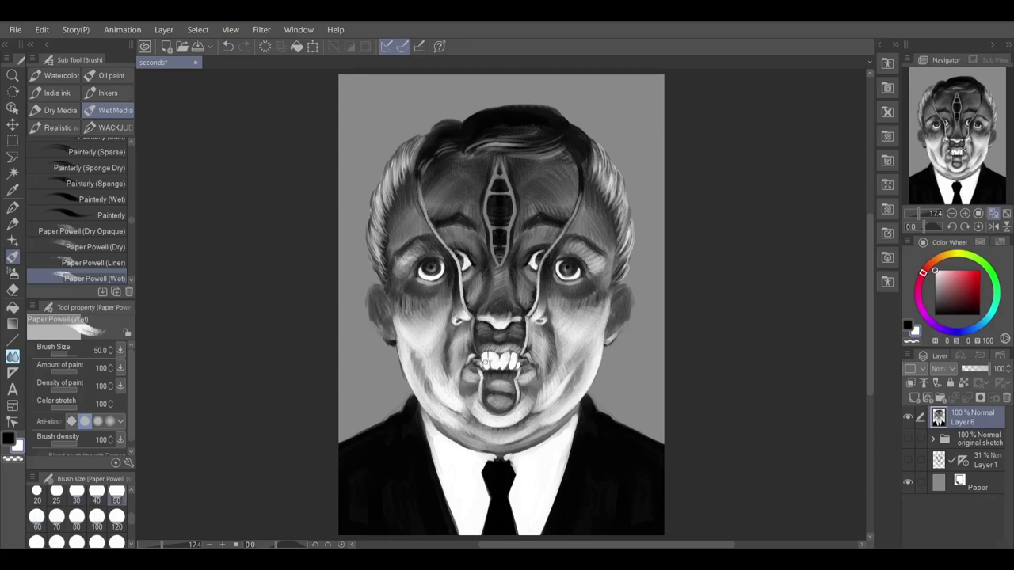
# Darken the inner face's nose bridge and the area between its eyes in black with an enlarged brush.
pyautogui.press('x')
pyautogui.press(']')
pyautogui.press(']')
pyautogui.press(']')
pyautogui.press(']')
pyautogui.press(']')
pyautogui.press(']')
pyautogui.moveTo(507, 267)
pyautogui.mouseDown()
pyautogui.moveTo(489, 300)
pyautogui.moveTo(523, 277)
pyautogui.moveTo(477, 275)
pyautogui.moveTo(469, 247)
pyautogui.mouseUp()
# Brighten the upper cheeks beneath the outer eyes in white at brush size 100.
pyautogui.press('x')
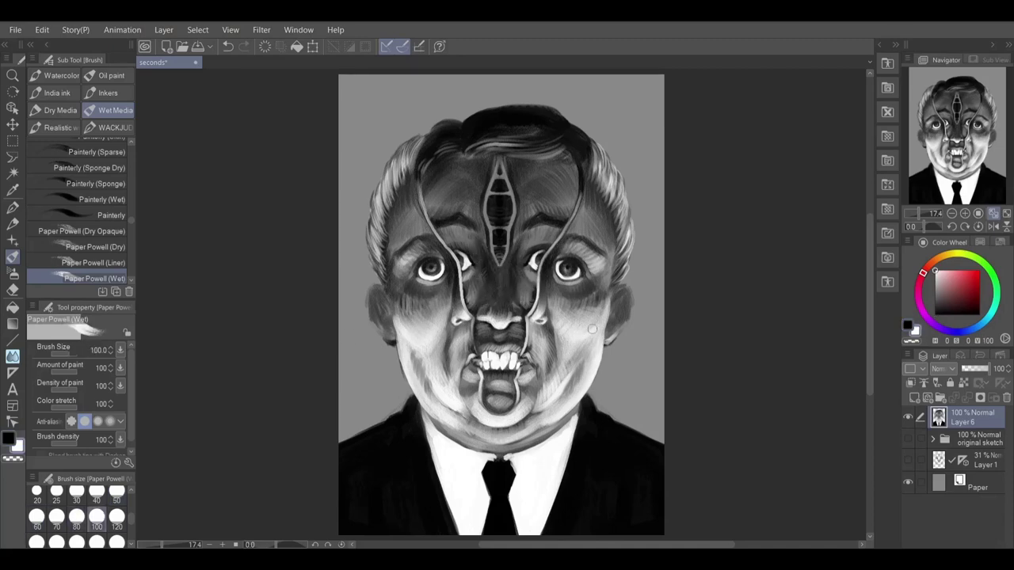
pyautogui.moveTo(591, 323); pyautogui.dragTo(564, 357)
pyautogui.moveTo(431, 323); pyautogui.dragTo(423, 336)
# Highlight the rim of the forehead slit in white at brush size 60.
pyautogui.press('[')
pyautogui.press('[')
pyautogui.press('[')
pyautogui.press('[')
pyautogui.press('[')
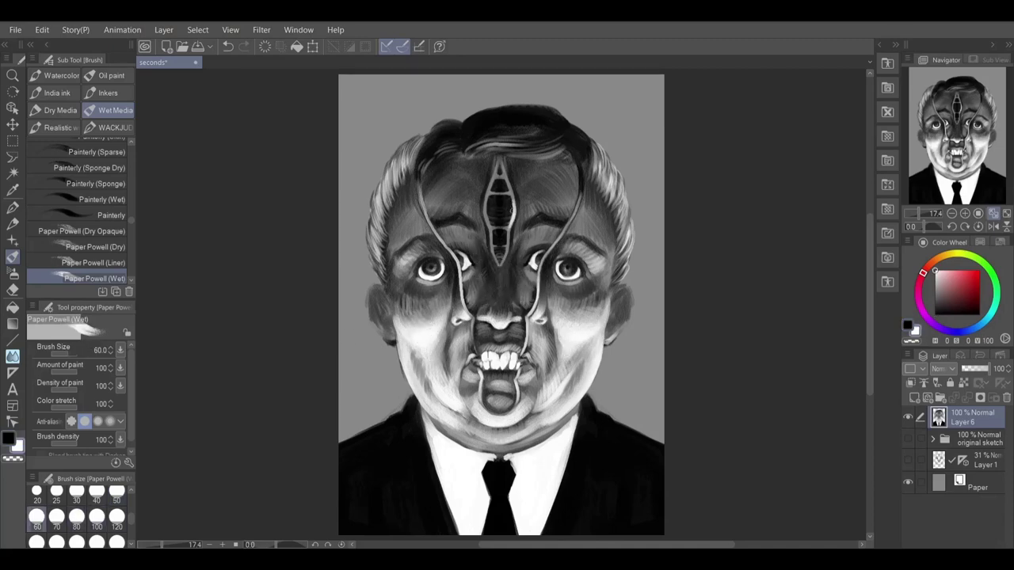
pyautogui.moveTo(511, 170)
pyautogui.mouseDown()
pyautogui.moveTo(504, 269)
pyautogui.moveTo(496, 166)
pyautogui.mouseUp()
# Paint loose black hair strands along the top of the head at brush size 60.
pyautogui.press('x')
pyautogui.moveTo(483, 110); pyautogui.dragTo(534, 98)
pyautogui.moveTo(523, 98); pyautogui.dragTo(557, 109)
pyautogui.moveTo(460, 122)
pyautogui.mouseDown()
pyautogui.moveTo(488, 105)
pyautogui.moveTo(585, 131)
pyautogui.mouseUp()
pyautogui.moveTo(469, 109)
pyautogui.mouseDown()
pyautogui.moveTo(500, 98)
pyautogui.moveTo(424, 138)
pyautogui.mouseUp()
# Refine the shading around the forehead slit in black and white at brush size 100.
pyautogui.press(']')
pyautogui.press(']')
pyautogui.press(']')
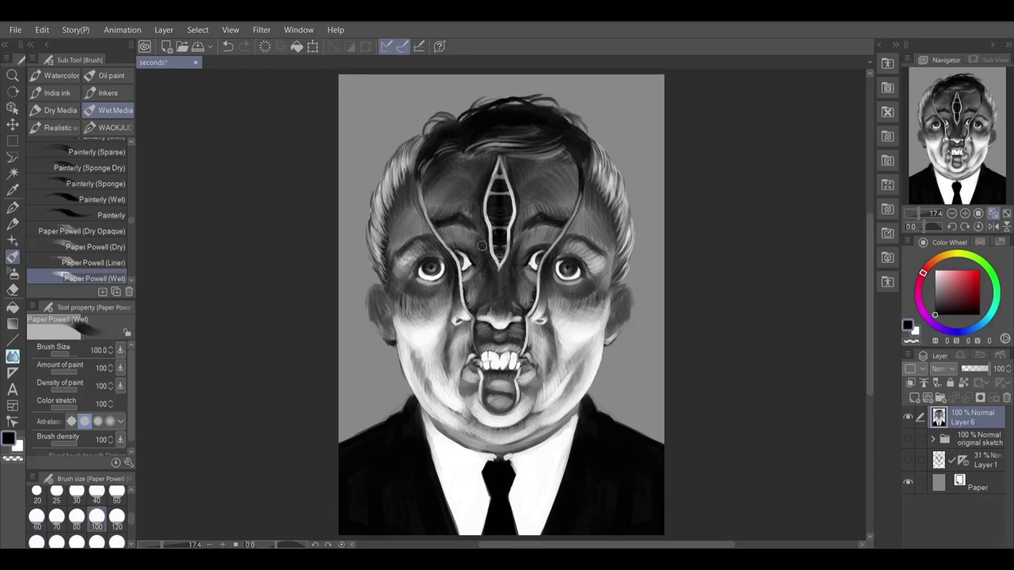
pyautogui.press('x')
pyautogui.moveTo(496, 270)
pyautogui.mouseDown()
pyautogui.moveTo(481, 209)
pyautogui.moveTo(520, 214)
pyautogui.mouseUp()
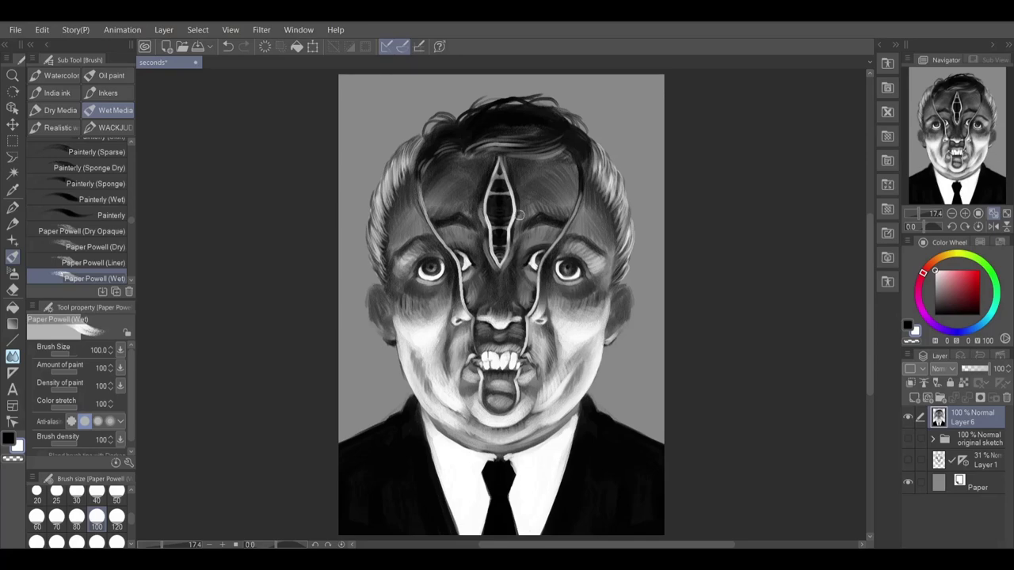
# Sharpen the inner face's eyes and teeth in black and white with the Gross Pencil (Liner) at sizes 50 and 70.
pyautogui.press('b')
pyautogui.press('x')
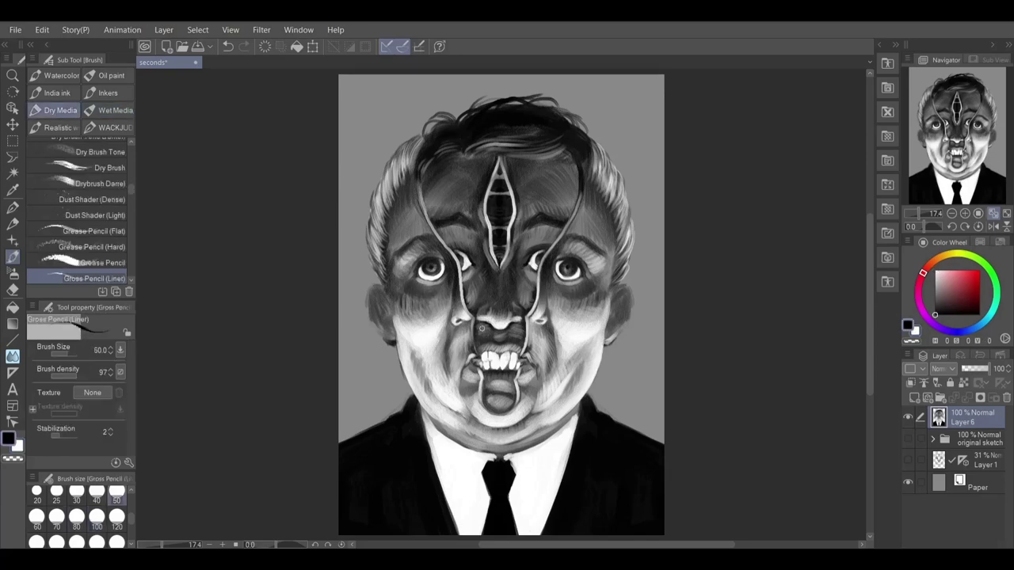
pyautogui.press('x')
pyautogui.press(']')
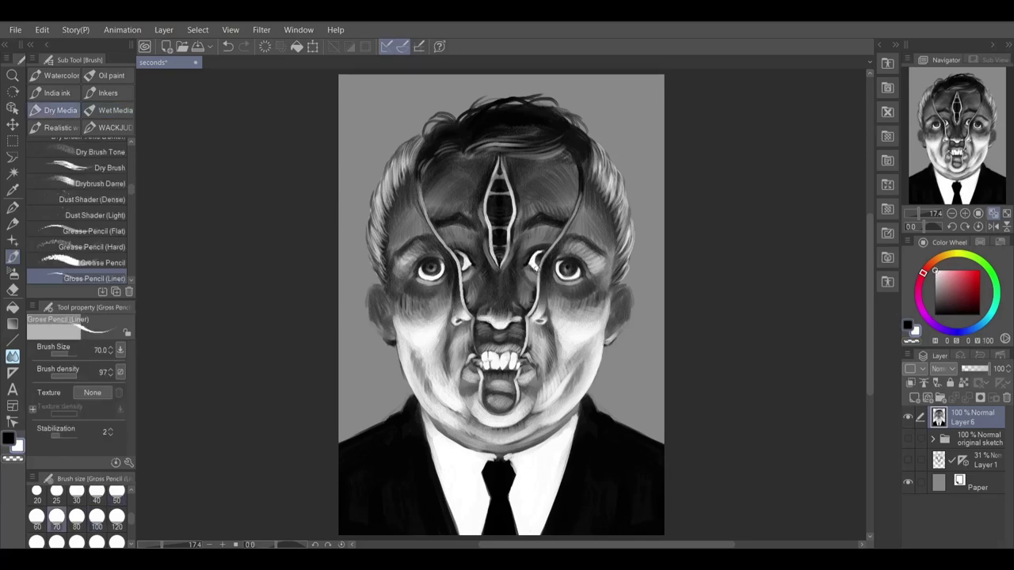
pyautogui.press('x')
pyautogui.press('x')
pyautogui.press('x')
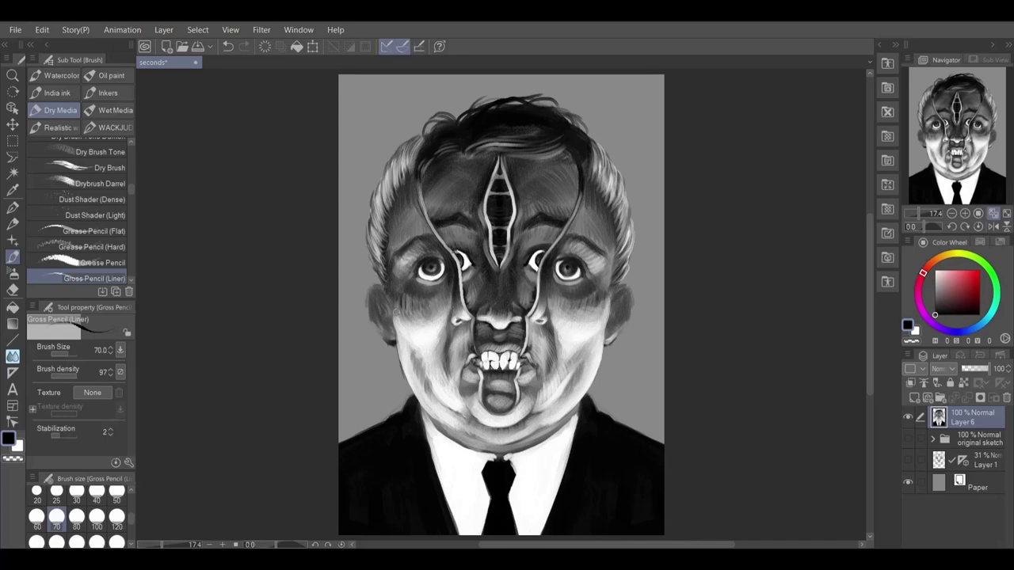
# Add a white highlight to the tip of the inner face's nose with an enlarged Gross Pencil (Liner).
pyautogui.press('x')
pyautogui.press(']')
pyautogui.press(']')
pyautogui.press(']')
pyautogui.moveTo(507, 307); pyautogui.dragTo(507, 319)
# Blend the inner face's nose tip and nostril with the Paper Powell (Wet) brush enlarged from size 50.
pyautogui.click(109, 111)
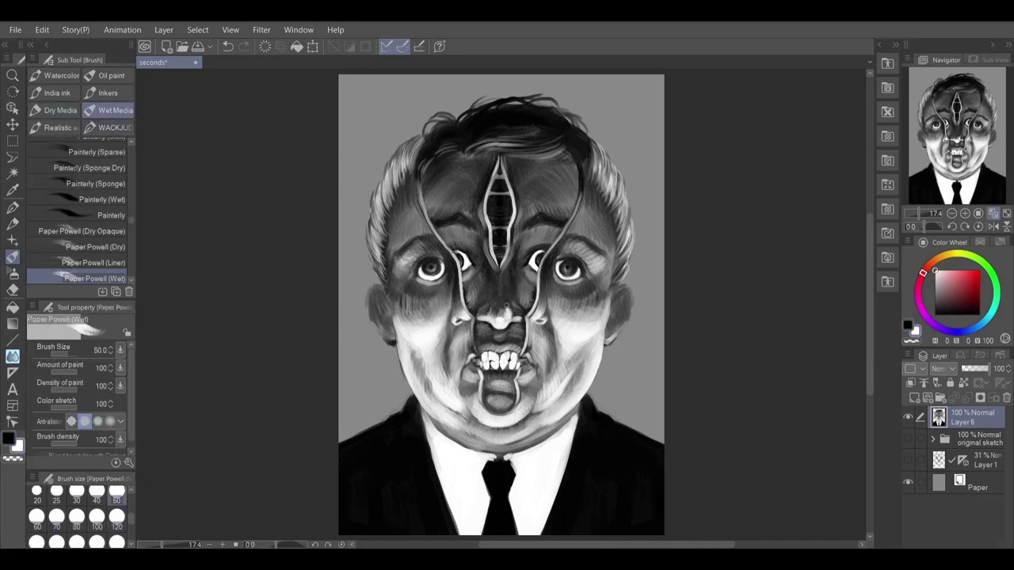
pyautogui.press('x')
pyautogui.press('x')
pyautogui.press(']')
pyautogui.press(']')
pyautogui.moveTo(504, 309)
pyautogui.mouseDown()
pyautogui.moveTo(494, 325)
pyautogui.moveTo(522, 321)
pyautogui.mouseUp()
# Refine the inner face's nostrils and upper lip in black and white at brush size 40.
pyautogui.press('[')
pyautogui.press('[')
pyautogui.press('[')
pyautogui.press('x')
pyautogui.press('x')
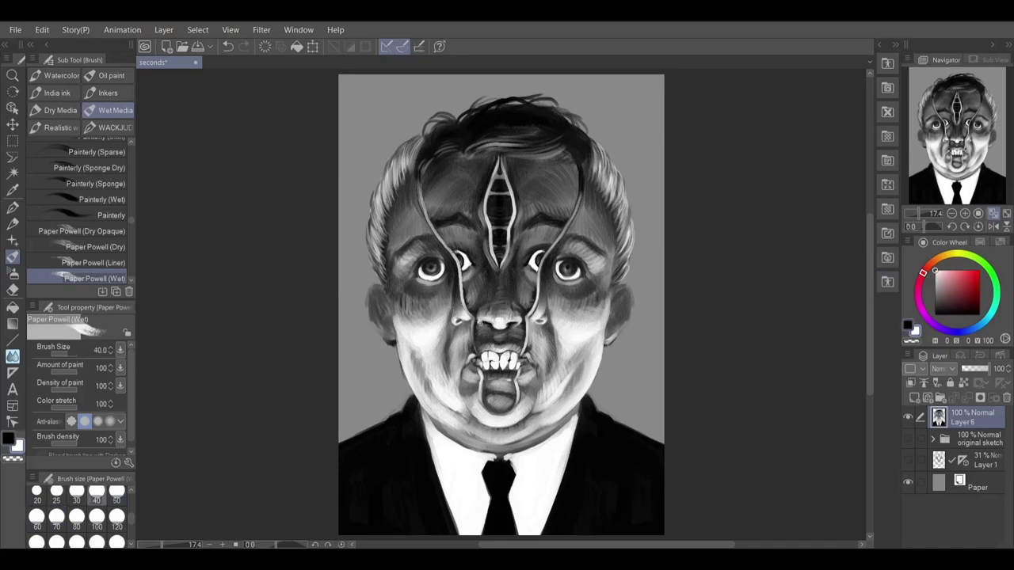
pyautogui.click(909, 325)
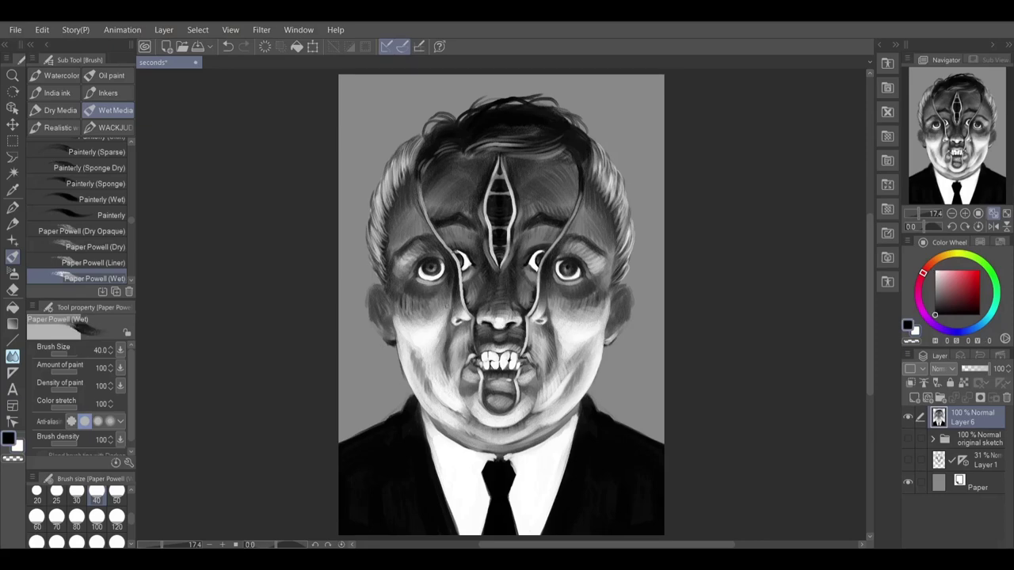
# Lighten the inner face's lip area and the edges of the split in white at brush sizes 70 and 40.
pyautogui.click(917, 335)
pyautogui.click(36, 516)
pyautogui.click(57, 517)
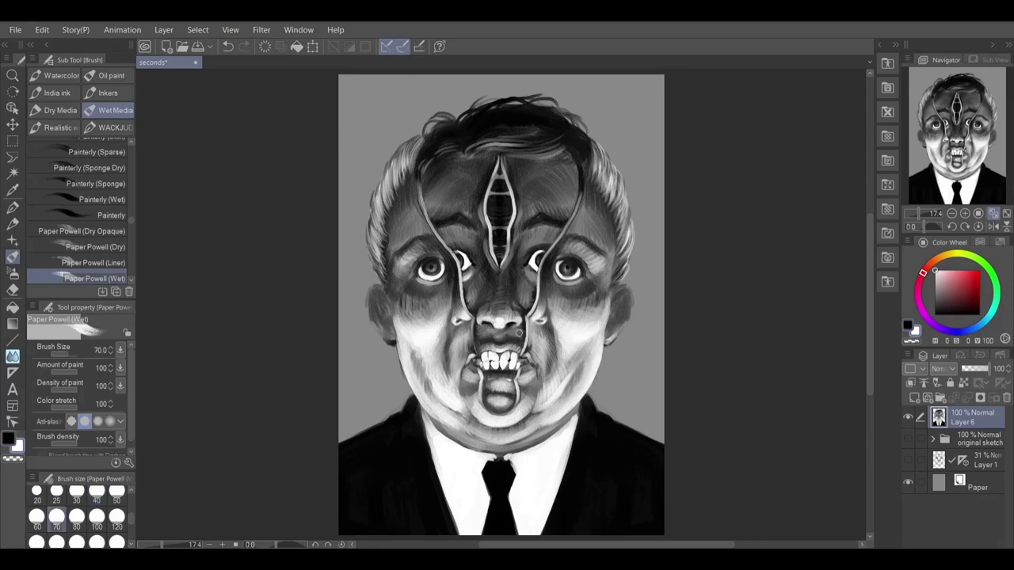
pyautogui.press('[')
pyautogui.press('[')
pyautogui.press('[')
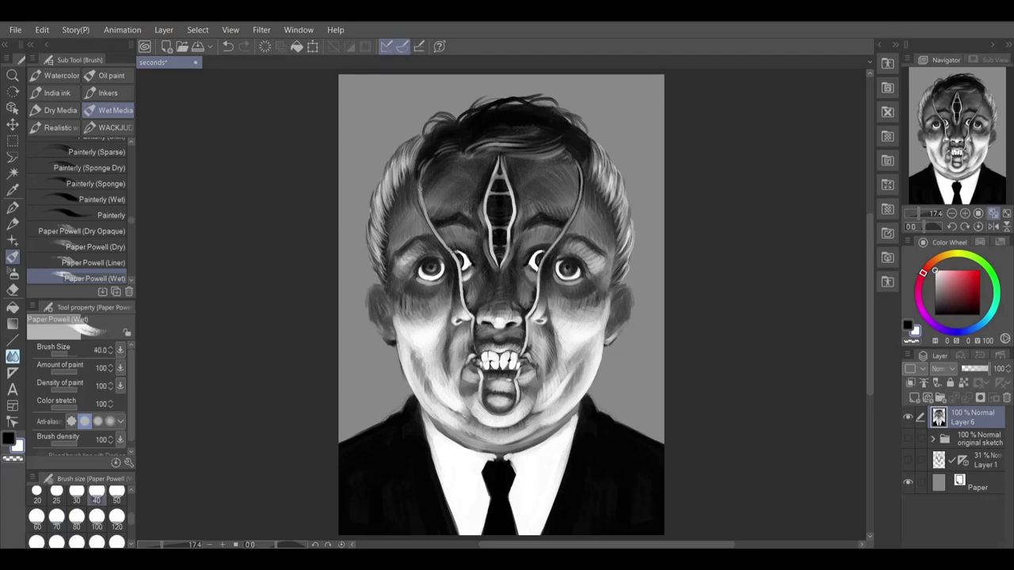
# Refine the inner face's eyebrows and forehead shading in white at size 60 and black at size 100.
pyautogui.press(']')
pyautogui.press(']')
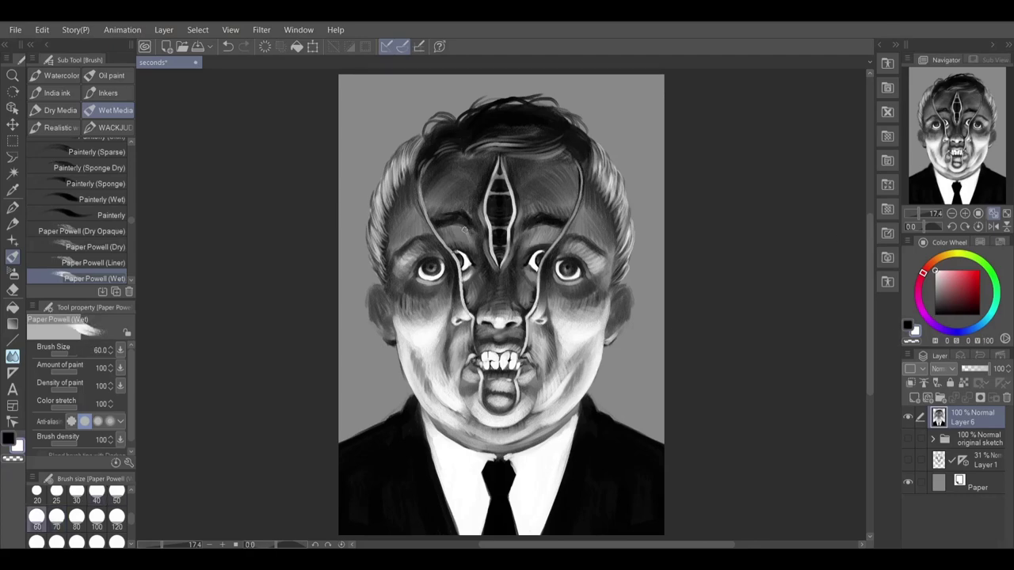
pyautogui.press('x')
pyautogui.press(']')
pyautogui.press(']')
pyautogui.press(']')
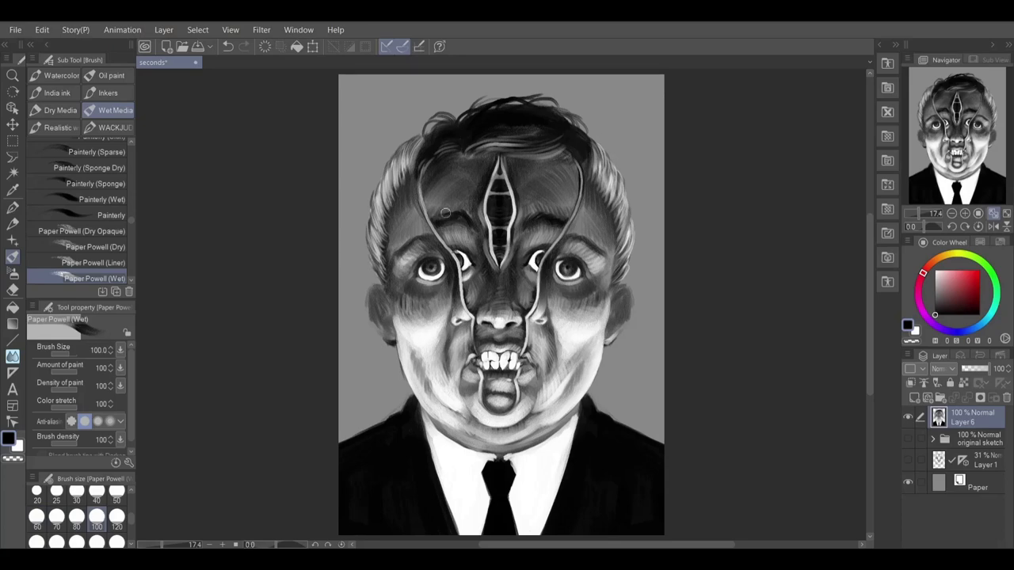
# Lighten the inner forehead and the outer face's temples with broad white strokes at brush size 170.
pyautogui.press('x')
pyautogui.press(']')
pyautogui.press(']')
pyautogui.press(']')
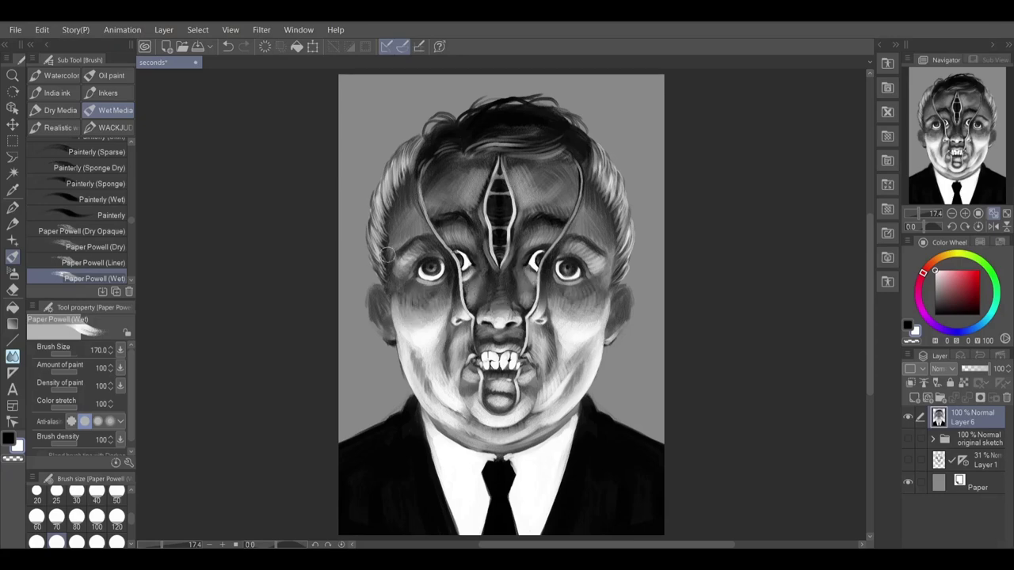
pyautogui.moveTo(395, 228)
pyautogui.mouseDown()
pyautogui.moveTo(416, 174)
pyautogui.moveTo(419, 226)
pyautogui.mouseUp()
pyautogui.moveTo(588, 184)
pyautogui.mouseDown()
pyautogui.moveTo(604, 220)
pyautogui.moveTo(587, 216)
pyautogui.moveTo(611, 210)
pyautogui.moveTo(622, 186)
pyautogui.mouseUp()
pyautogui.moveTo(408, 168)
pyautogui.mouseDown()
pyautogui.moveTo(396, 210)
pyautogui.moveTo(427, 236)
pyautogui.mouseUp()
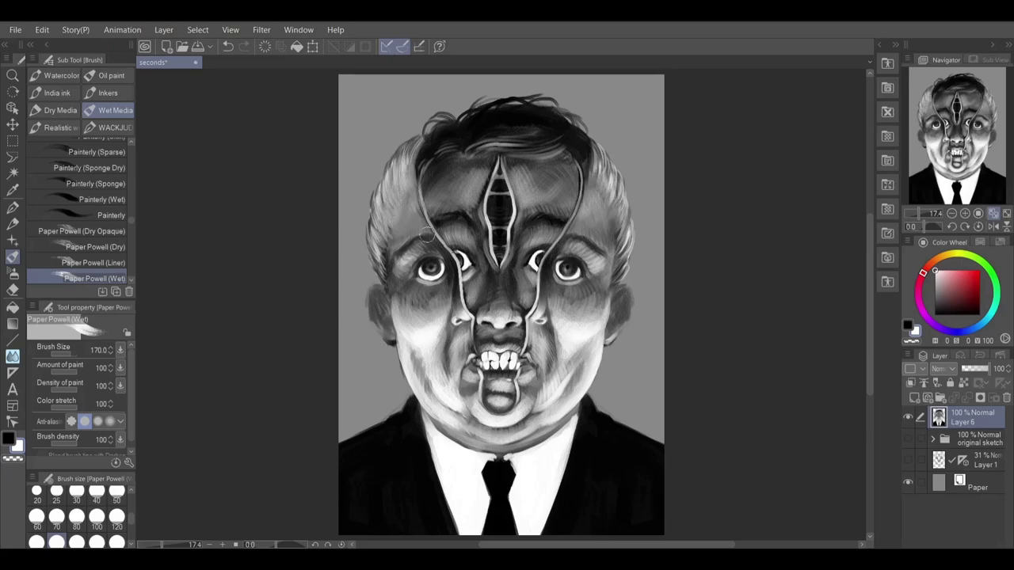
# Add fine white strokes at size 30, sample a dark tone, and darken both split edges with an enlarged brush.
pyautogui.click(76, 496)
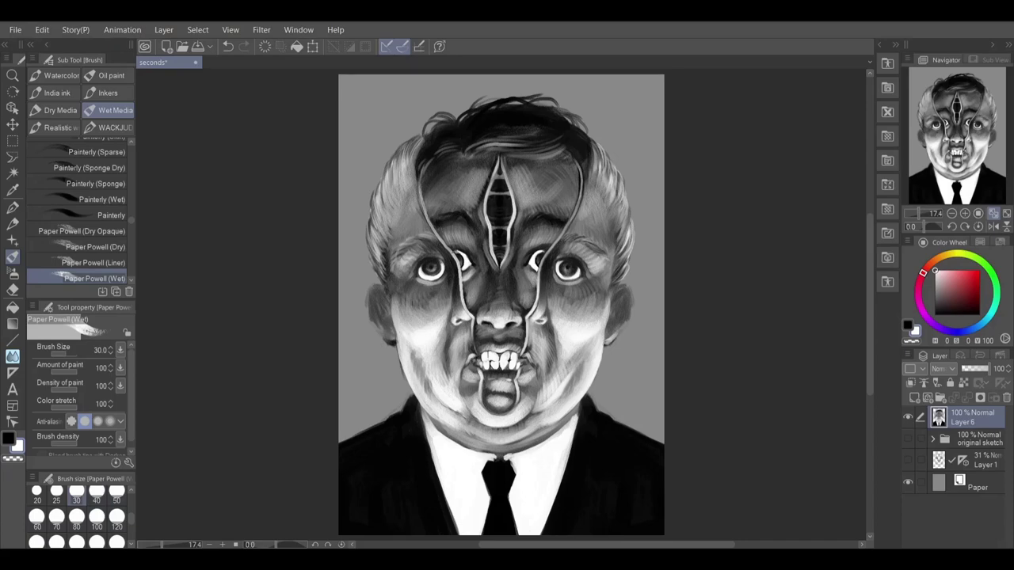
pyautogui.keyDown('alt'); pyautogui.click(447, 215); pyautogui.keyUp('alt')
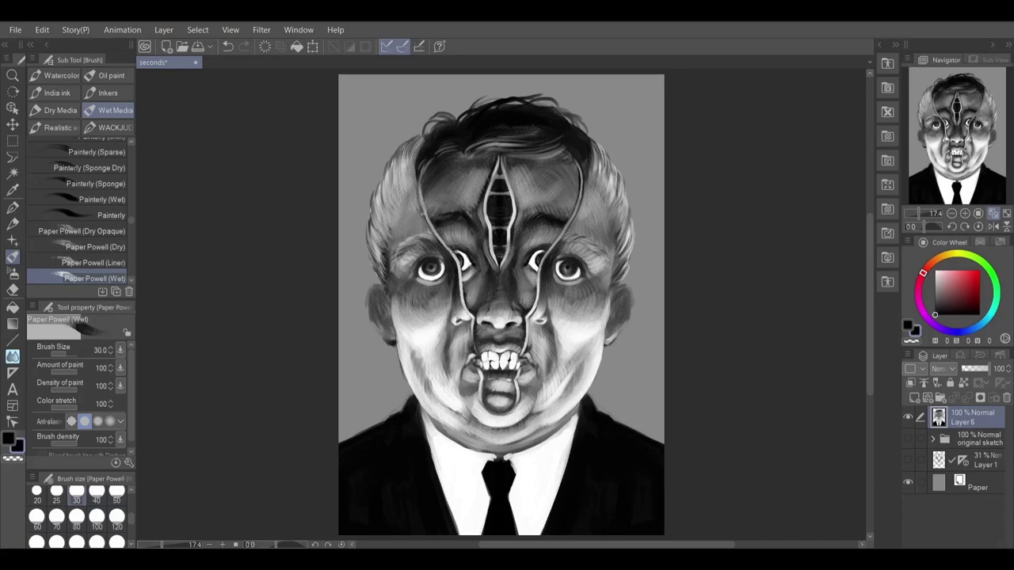
pyautogui.press(']')
pyautogui.press(']')
pyautogui.press(']')
pyautogui.press(']')
pyautogui.press(']')
pyautogui.moveTo(422, 199)
pyautogui.mouseDown()
pyautogui.moveTo(431, 233)
pyautogui.moveTo(413, 181)
pyautogui.moveTo(432, 237)
pyautogui.mouseUp()
pyautogui.moveTo(583, 191)
pyautogui.mouseDown()
pyautogui.moveTo(566, 236)
pyautogui.moveTo(580, 217)
pyautogui.mouseUp()
# Shade the inner parts of both ears with the dark tone at brush size 120.
pyautogui.press(']')
pyautogui.press(']')
pyautogui.moveTo(378, 296); pyautogui.dragTo(386, 319)
pyautogui.moveTo(623, 295); pyautogui.dragTo(613, 314)
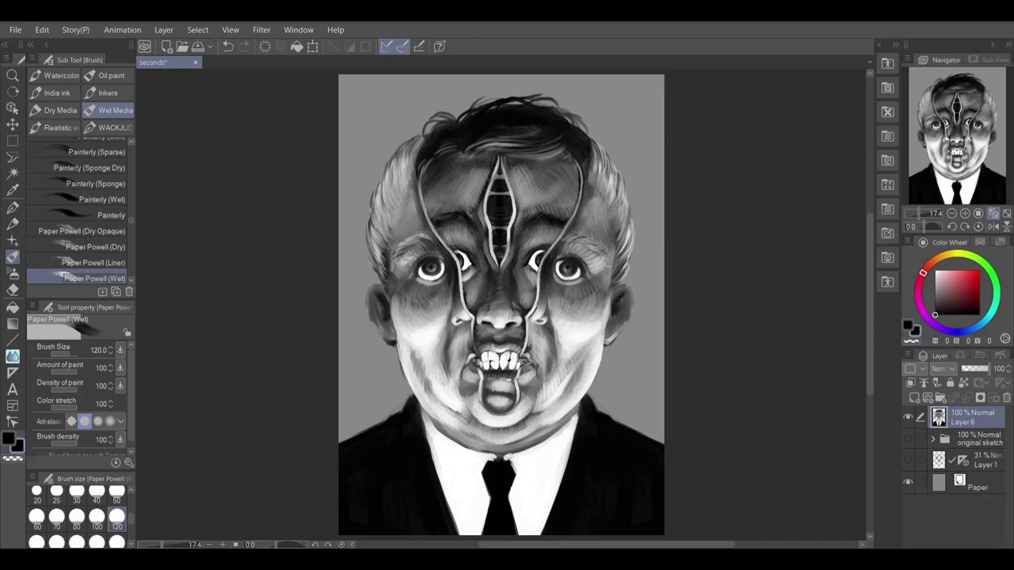
# Refine the ears and the inner face's chin in black and white at brush sizes 50 and 40, and save the drawing.
pyautogui.press('[')
pyautogui.press('[')
pyautogui.press('[')
pyautogui.press('[')
pyautogui.press('[')
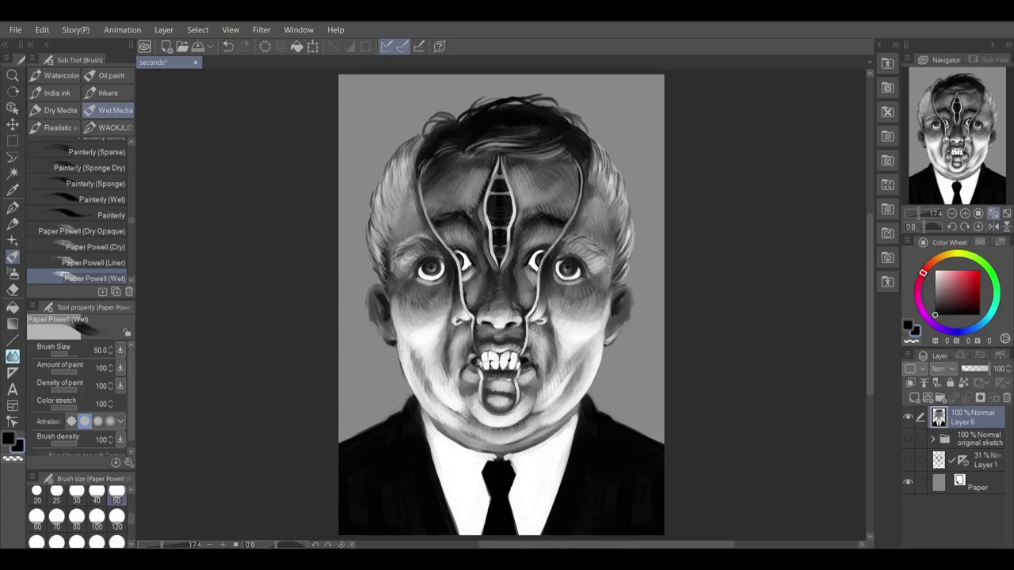
pyautogui.press('x')
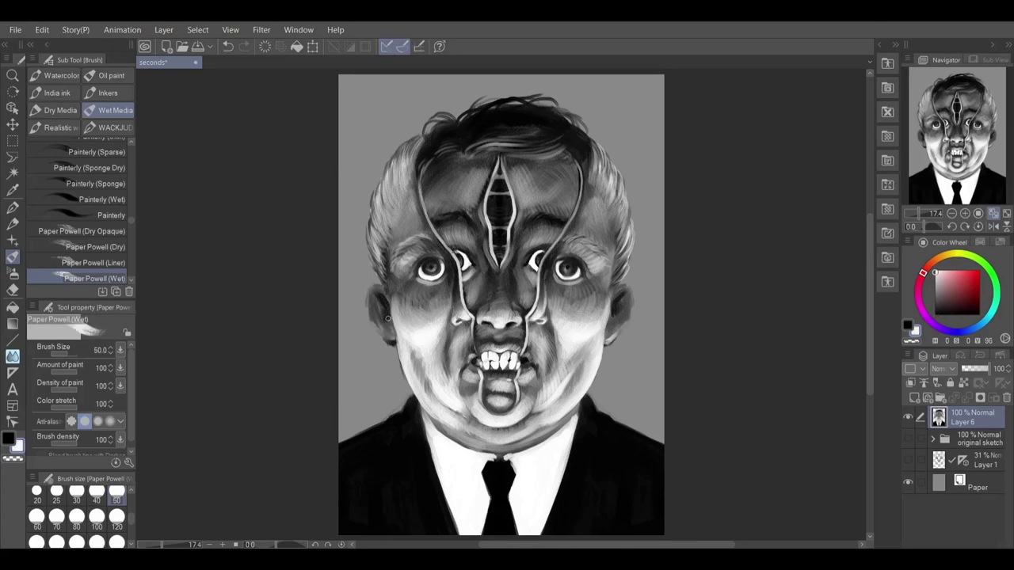
pyautogui.press('[')
pyautogui.press('x')
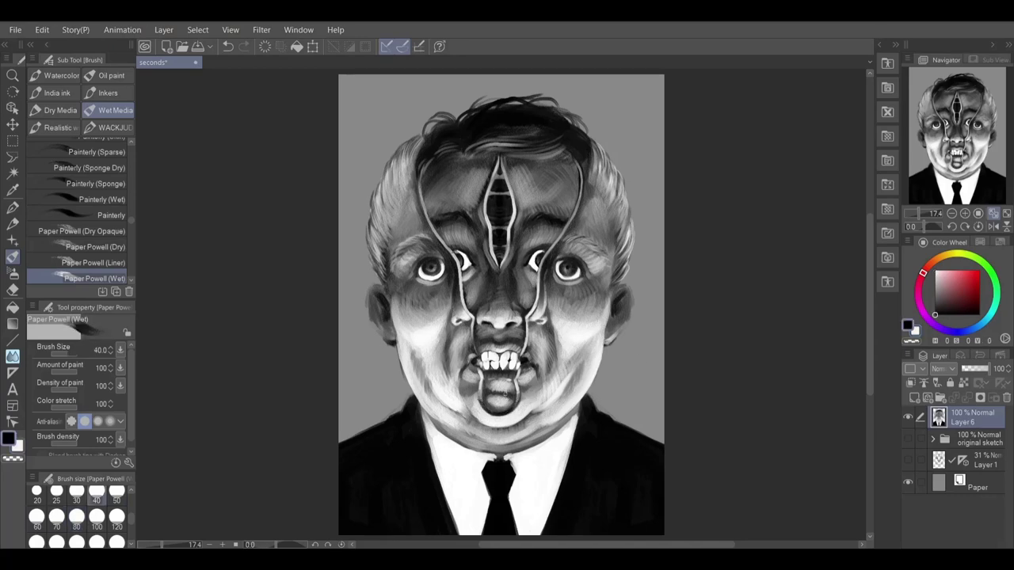
pyautogui.hotkey('ctrl', 's')
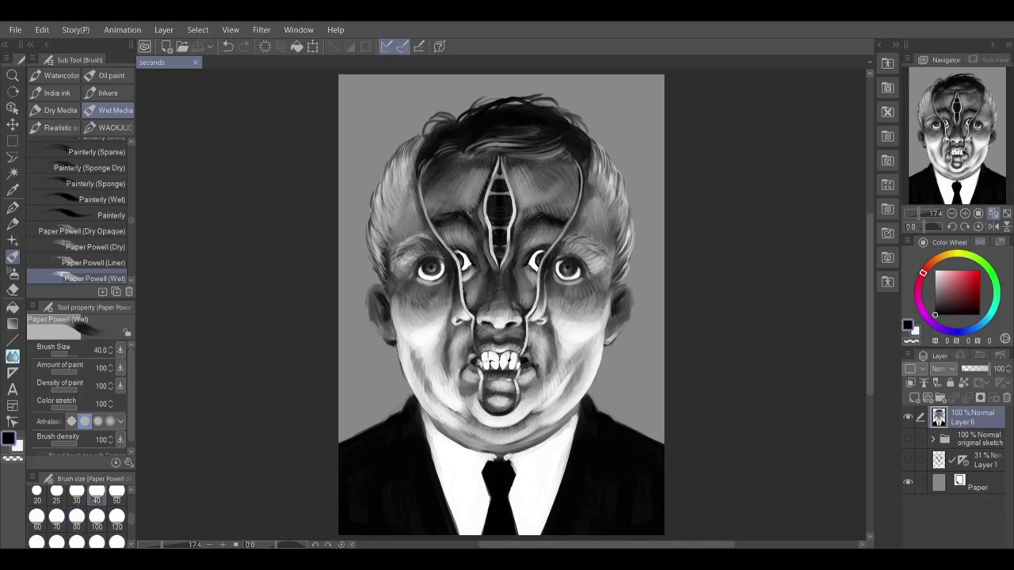
# Lighten the bridge of the inner face's nose in white at brush size 120 and shade beside it in black.
pyautogui.hotkey('ctrl', '+')
pyautogui.press(']')
pyautogui.press(']')
pyautogui.press(']')
pyautogui.press(']')
pyautogui.press(']')
pyautogui.press(']')
pyautogui.press('x')
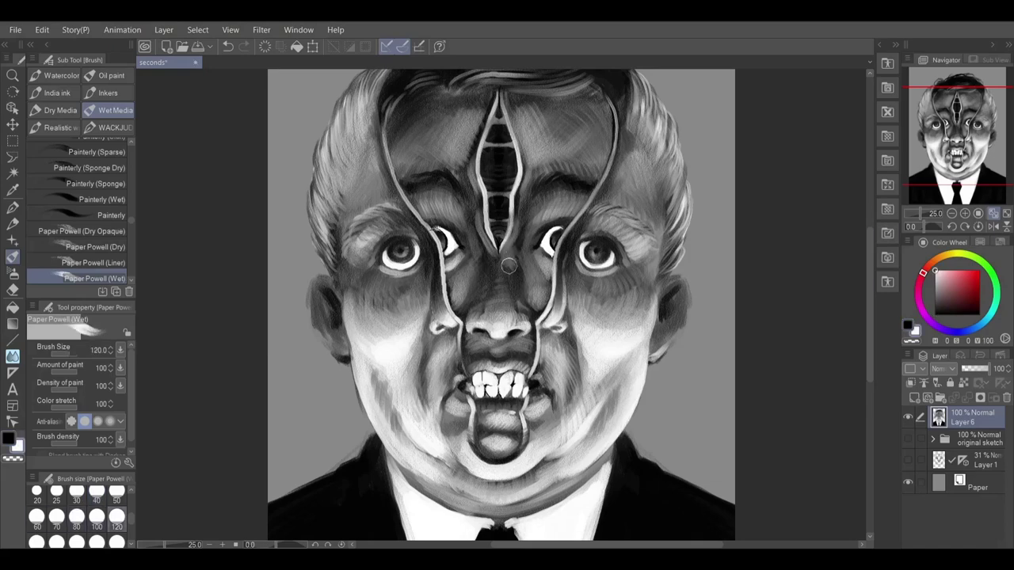
pyautogui.moveTo(508, 267)
pyautogui.mouseDown()
pyautogui.moveTo(482, 266)
pyautogui.moveTo(480, 288)
pyautogui.moveTo(515, 308)
pyautogui.moveTo(522, 293)
pyautogui.moveTo(489, 296)
pyautogui.moveTo(472, 282)
pyautogui.moveTo(524, 283)
pyautogui.moveTo(527, 293)
pyautogui.moveTo(508, 257)
pyautogui.moveTo(484, 252)
pyautogui.moveTo(503, 264)
pyautogui.moveTo(505, 297)
pyautogui.moveTo(476, 295)
pyautogui.mouseUp()
pyautogui.press('x')
pyautogui.moveTo(526, 252)
pyautogui.mouseDown()
pyautogui.moveTo(525, 240)
pyautogui.moveTo(525, 272)
pyautogui.moveTo(518, 228)
pyautogui.moveTo(537, 230)
pyautogui.mouseUp()
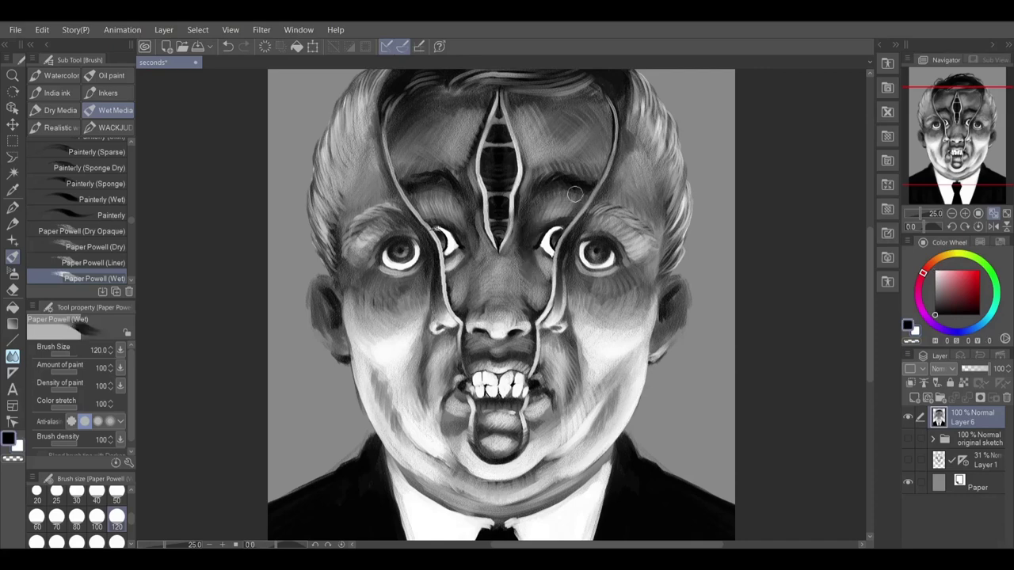
# Darken the outer sides of the inner forehead along the split edges in black at brush sizes 120, 80 and 150.
pyautogui.moveTo(575, 194); pyautogui.dragTo(567, 222)
pyautogui.moveTo(605, 108)
pyautogui.mouseDown()
pyautogui.moveTo(604, 173)
pyautogui.moveTo(601, 109)
pyautogui.mouseUp()
pyautogui.moveTo(597, 127); pyautogui.dragTo(574, 192)
pyautogui.press('[')
pyautogui.press('[')
pyautogui.moveTo(580, 238); pyautogui.dragTo(588, 183)
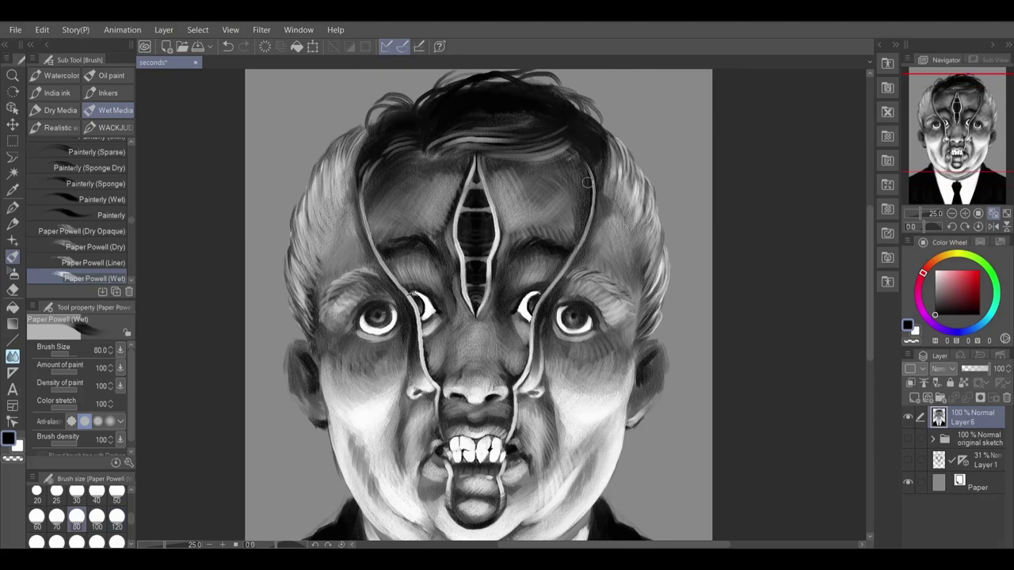
pyautogui.press(']')
pyautogui.press(']')
pyautogui.press(']')
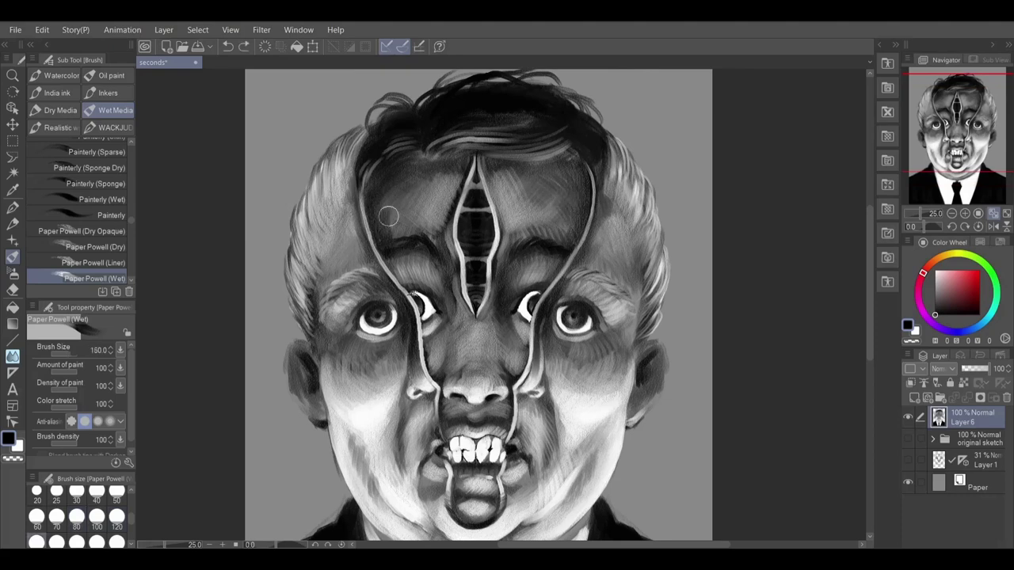
pyautogui.moveTo(388, 216); pyautogui.dragTo(403, 217)
# Deepen the shadows around the inner face's eye sockets in black at brush sizes 80 and 120.
pyautogui.press('[')
pyautogui.press('[')
pyautogui.press('[')
pyautogui.moveTo(403, 277)
pyautogui.mouseDown()
pyautogui.moveTo(407, 267)
pyautogui.moveTo(455, 306)
pyautogui.mouseUp()
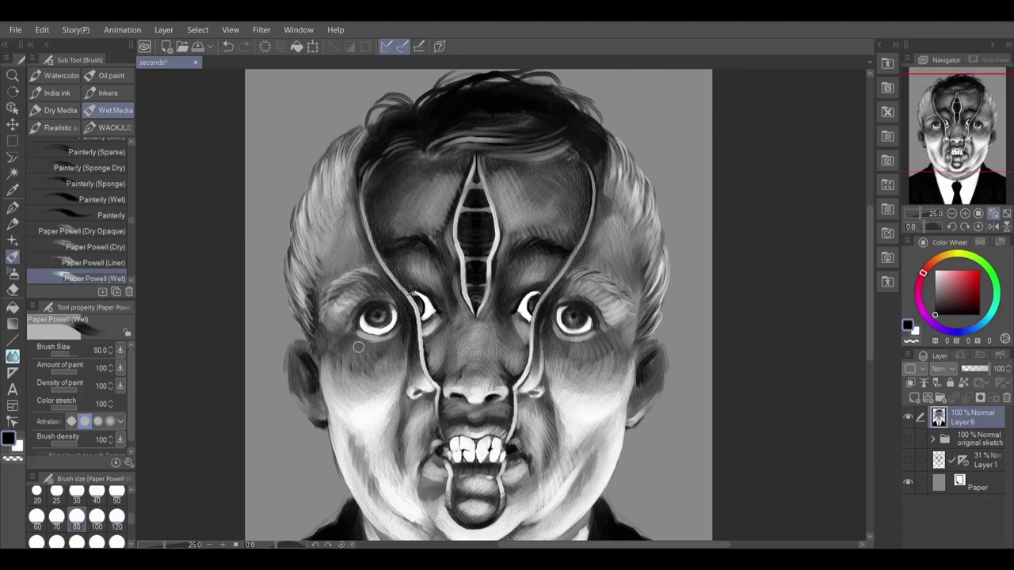
pyautogui.press(']')
pyautogui.press(']')
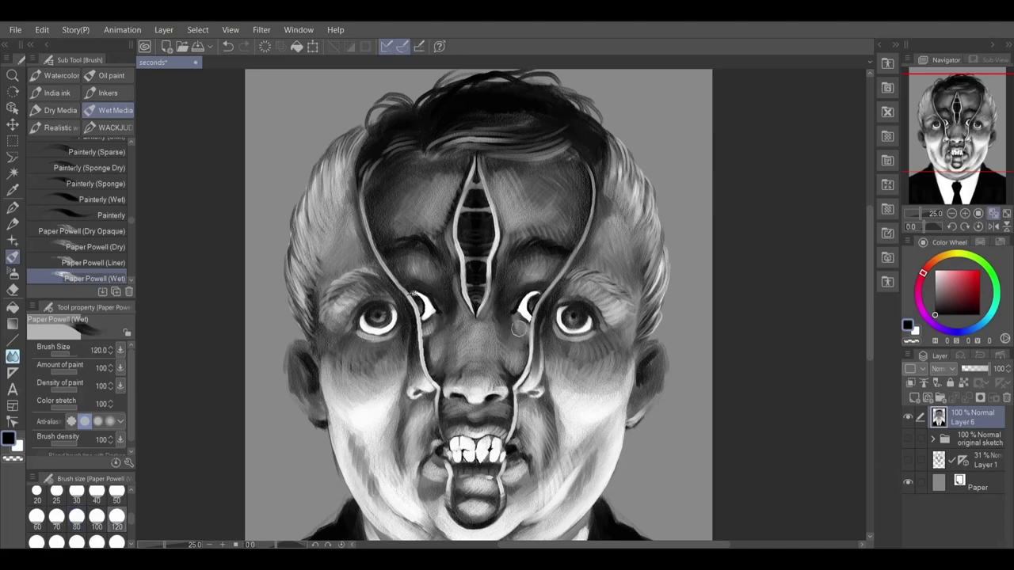
# Lighten the inner face's nose and the areas beside it in white at brush size 80.
pyautogui.press('[')
pyautogui.press('[')
pyautogui.press('x')
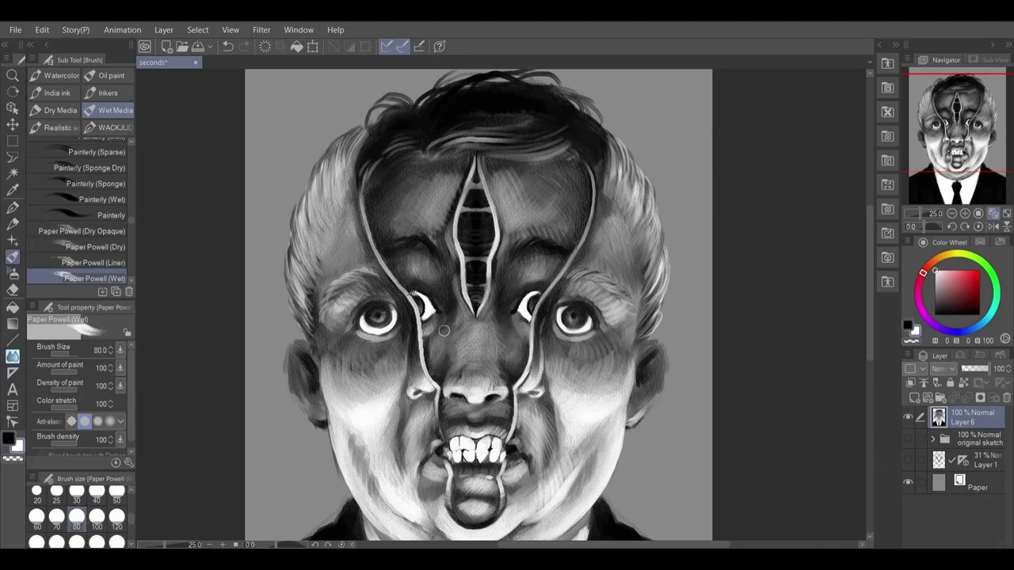
pyautogui.press('x')
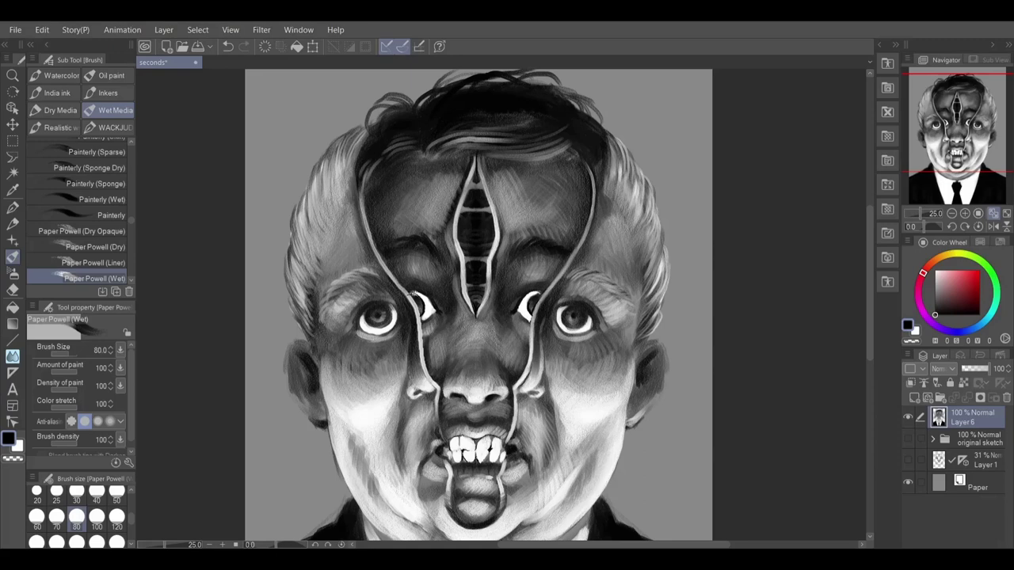
# Detail the inner face's eyes and eyelid lines in white and black at brush size 30.
pyautogui.press('x')
pyautogui.press('[')
pyautogui.press('[')
pyautogui.press('[')
pyautogui.press('[')
pyautogui.press('[')
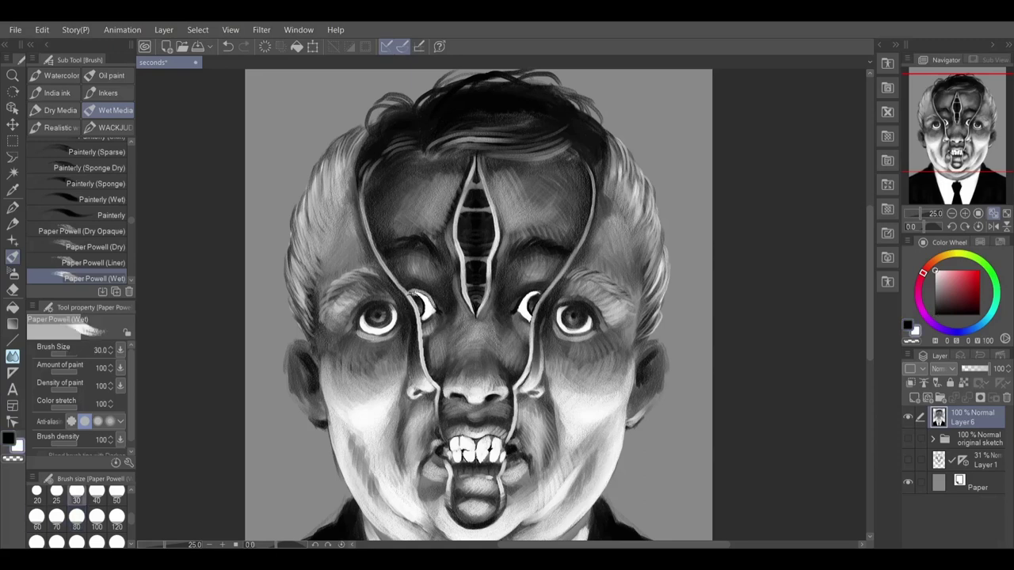
pyautogui.press('x')
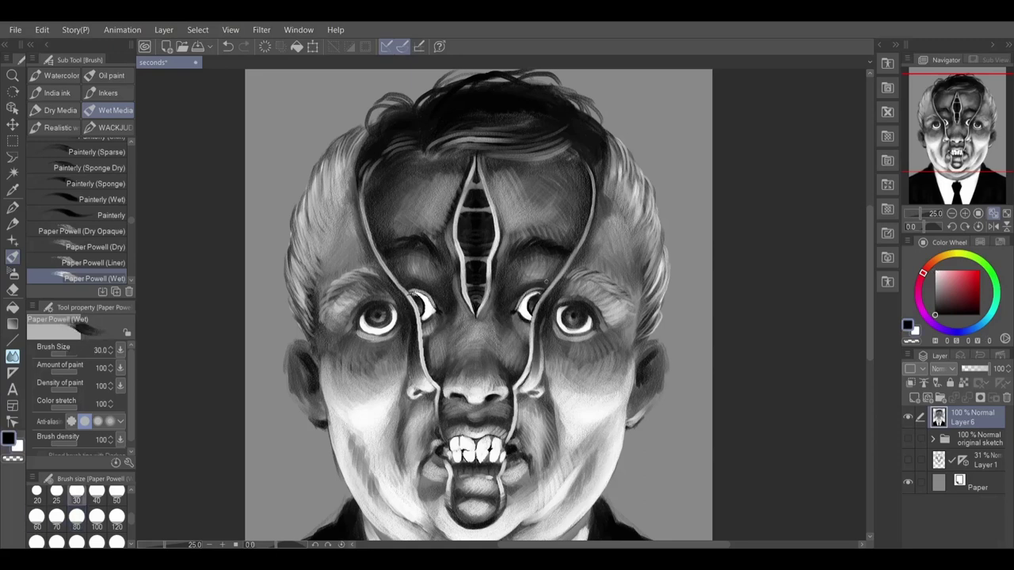
# Highlight the inner face's upper eyelids in white at brush sizes 60 and 25.
pyautogui.press('x')
pyautogui.press(']')
pyautogui.press(']')
pyautogui.press(']')
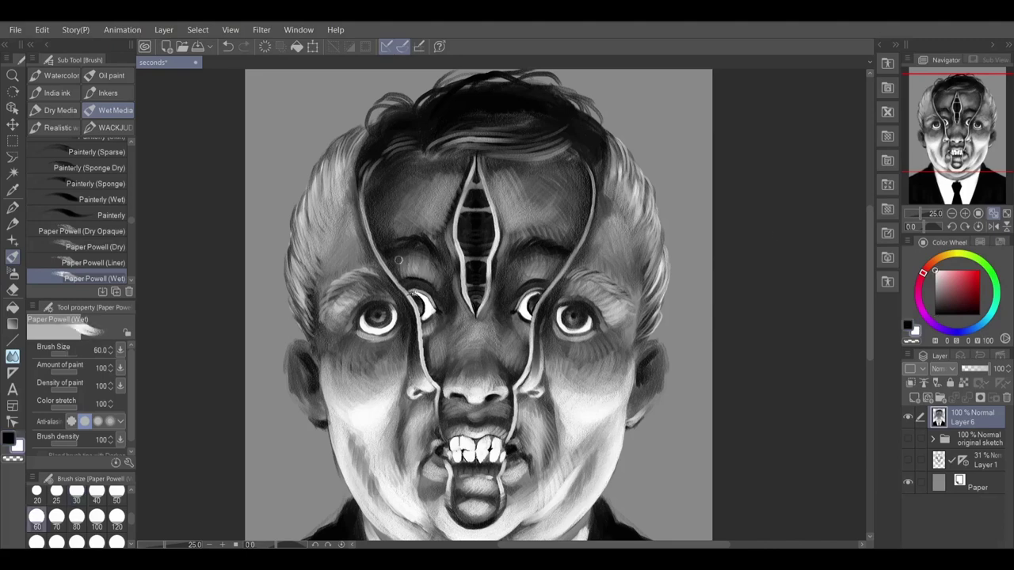
pyautogui.press('[')
pyautogui.press('[')
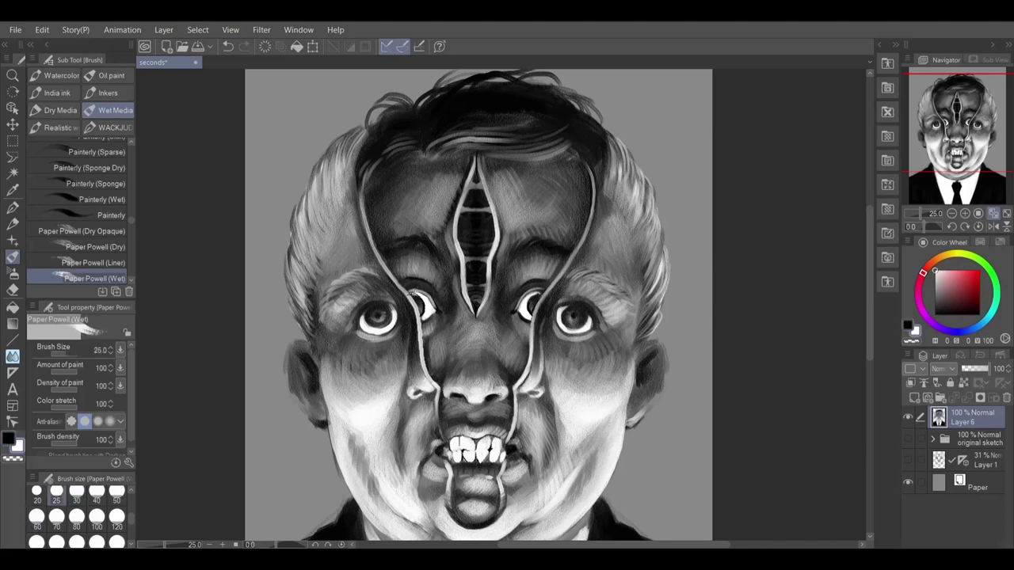
pyautogui.press('x')
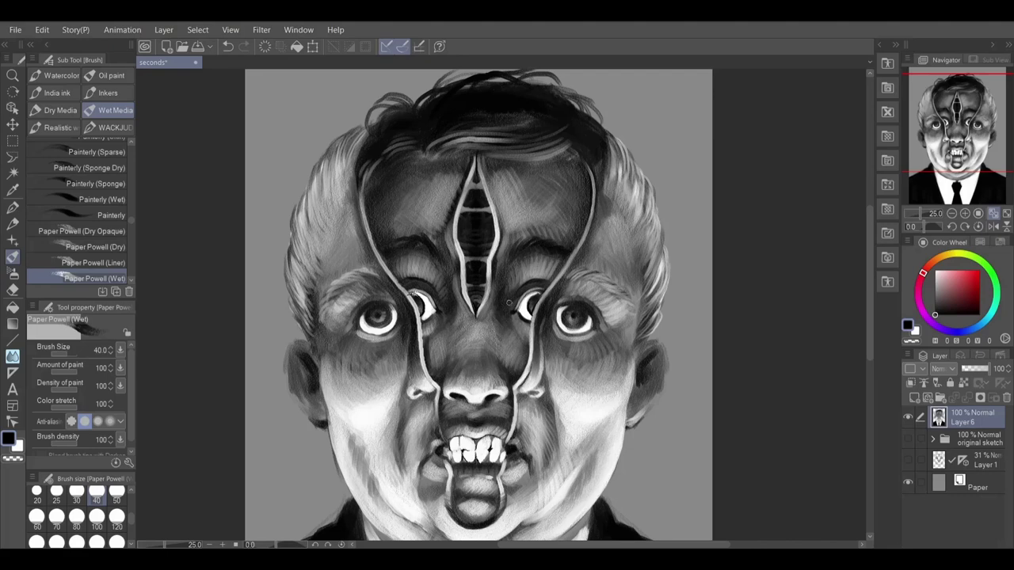
# Highlight the bridge of the inner face's nose in white at brush size 60.
pyautogui.press('x')
pyautogui.press(']')
pyautogui.press(']')
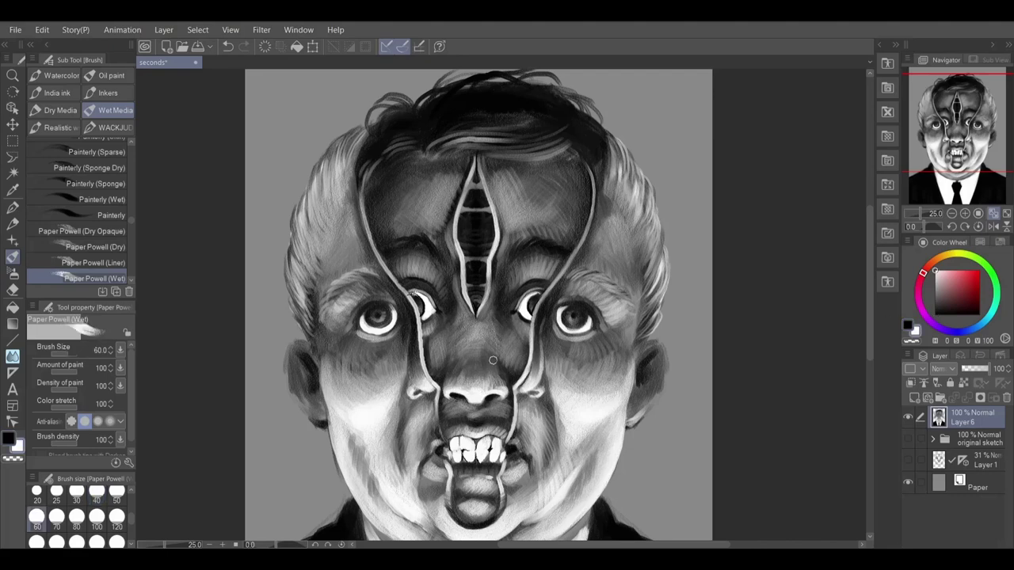
# Refine the eyebrows in black and white at brush size 50, and shade the inner forehead above them in black at size 80.
pyautogui.press('[')
pyautogui.press('x')
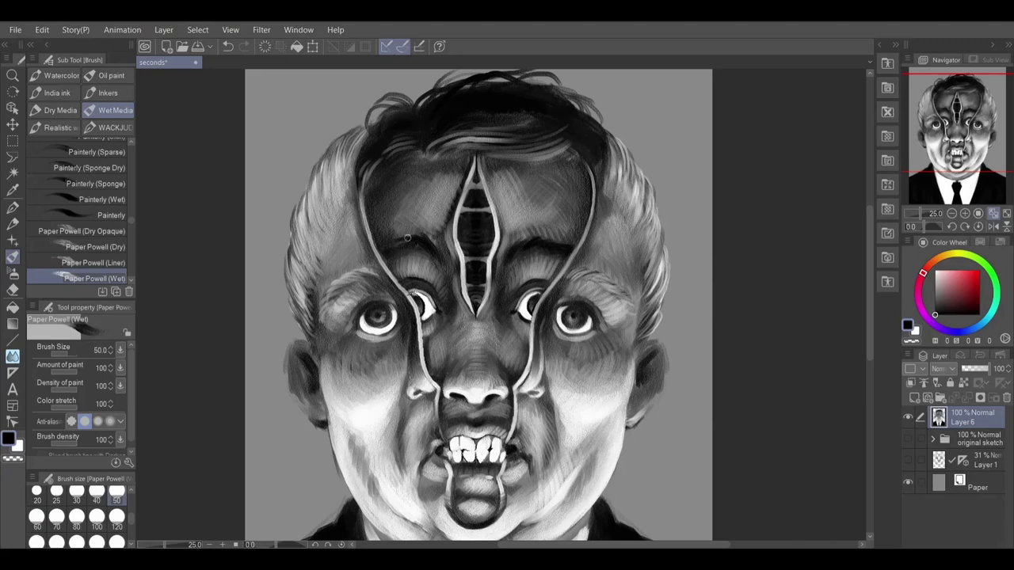
pyautogui.press('x')
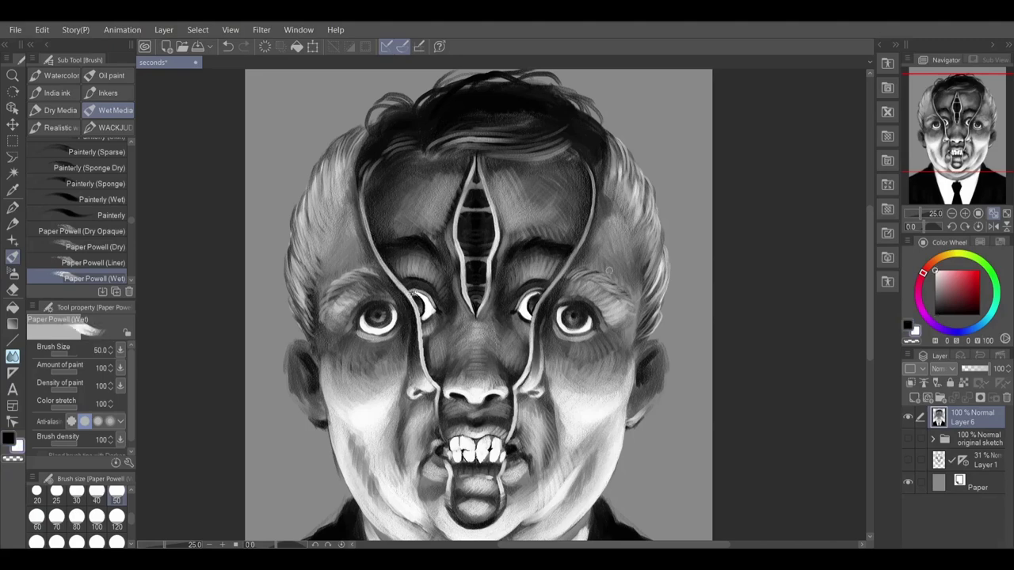
pyautogui.press('x')
pyautogui.press(']')
pyautogui.press(']')
pyautogui.press(']')
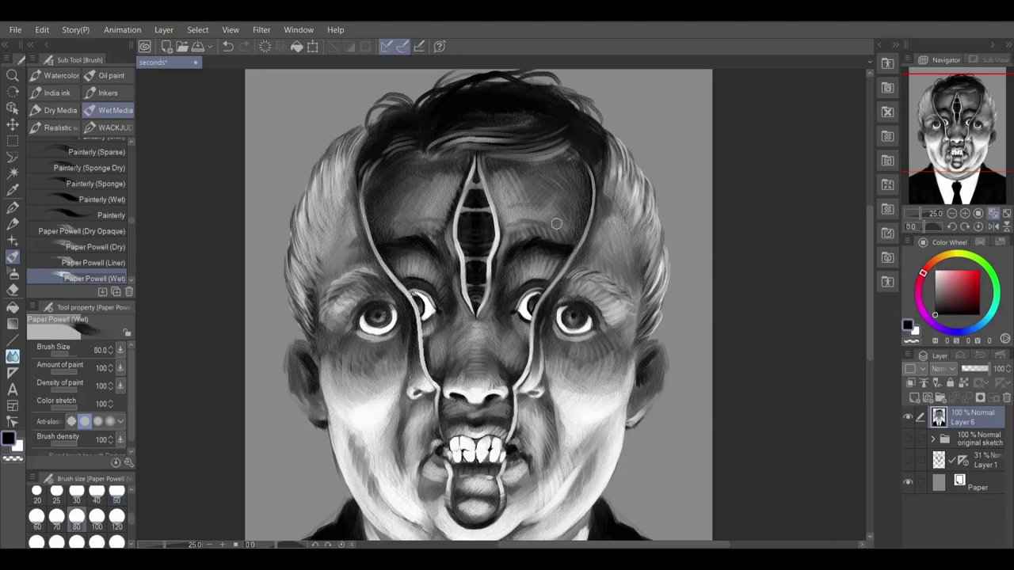
# Paint light wrinkle strokes across both sides of the inner forehead in white at brush size 80.
pyautogui.press('x')
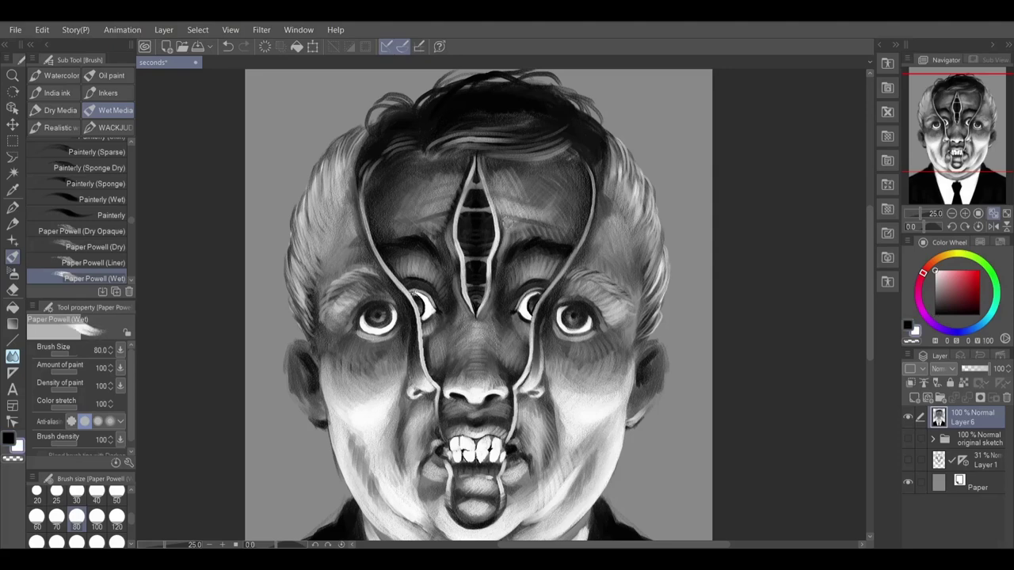
pyautogui.moveTo(508, 223); pyautogui.dragTo(541, 231)
pyautogui.moveTo(447, 222); pyautogui.dragTo(413, 232)
pyautogui.moveTo(451, 204); pyautogui.dragTo(396, 218)
pyautogui.moveTo(457, 187); pyautogui.dragTo(419, 199)
pyautogui.moveTo(494, 188); pyautogui.dragTo(531, 198)
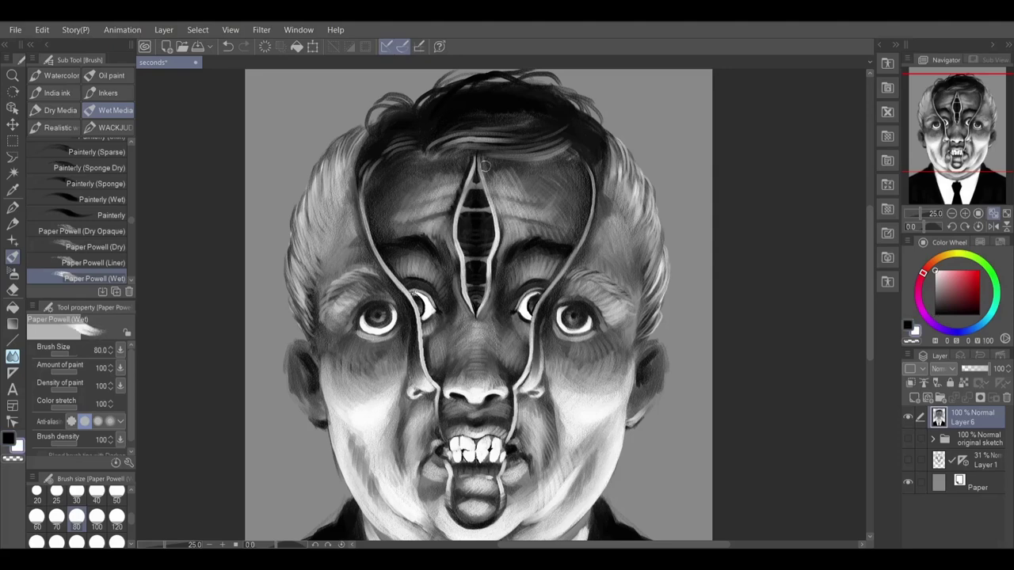
# Deepen the creases between the forehead wrinkles in black, and reinforce the wrinkle and inner brow highlights in white.
pyautogui.press('x')
pyautogui.moveTo(445, 211); pyautogui.dragTo(391, 221)
pyautogui.moveTo(499, 209); pyautogui.dragTo(527, 218)
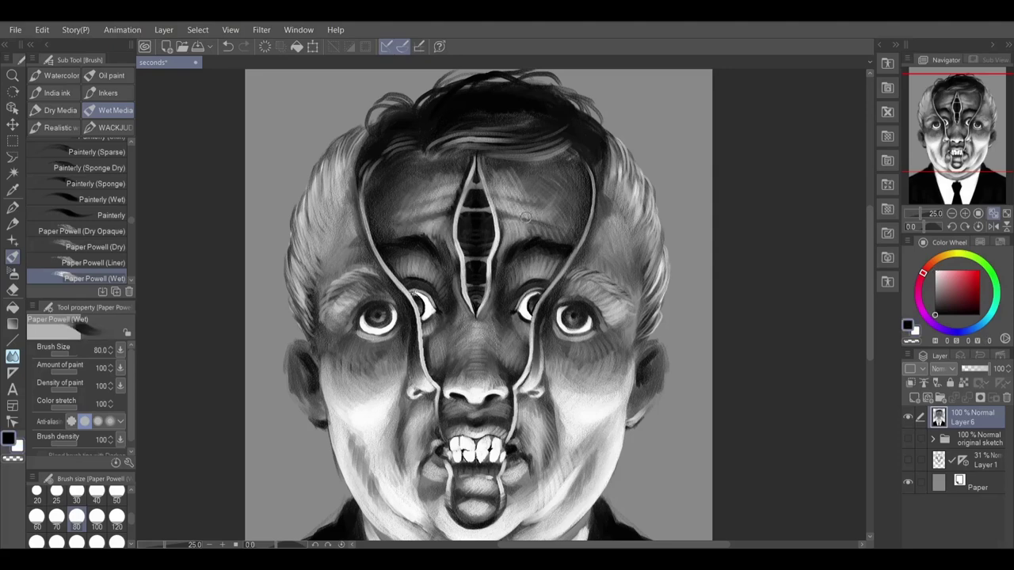
pyautogui.press('x')
pyautogui.moveTo(442, 208); pyautogui.dragTo(410, 222)
pyautogui.moveTo(456, 260)
pyautogui.mouseDown()
pyautogui.moveTo(437, 242)
pyautogui.moveTo(441, 223)
pyautogui.moveTo(429, 228)
pyautogui.mouseUp()
pyautogui.moveTo(506, 257)
pyautogui.mouseDown()
pyautogui.moveTo(520, 233)
pyautogui.moveTo(495, 260)
pyautogui.mouseUp()
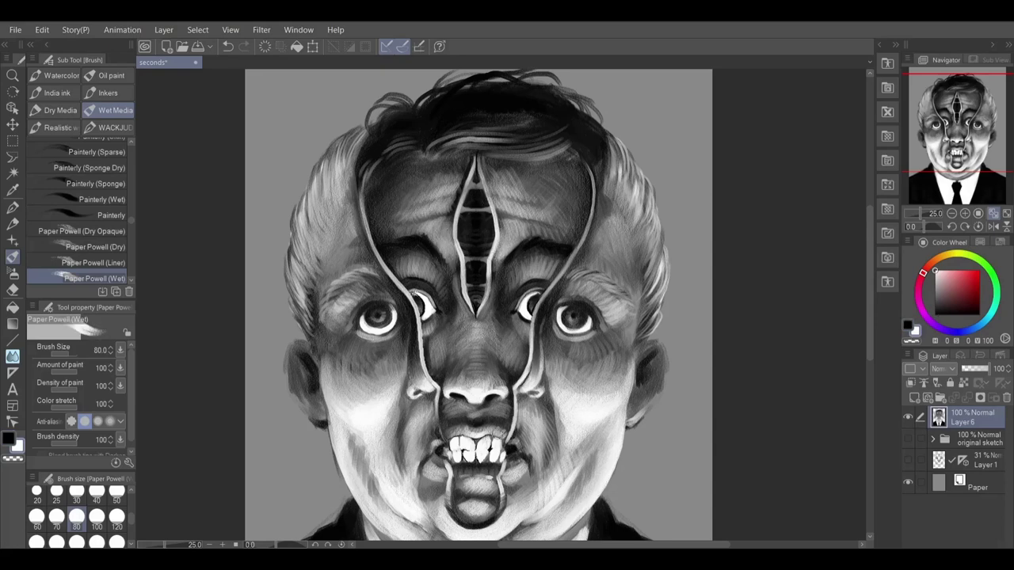
pyautogui.press('x')
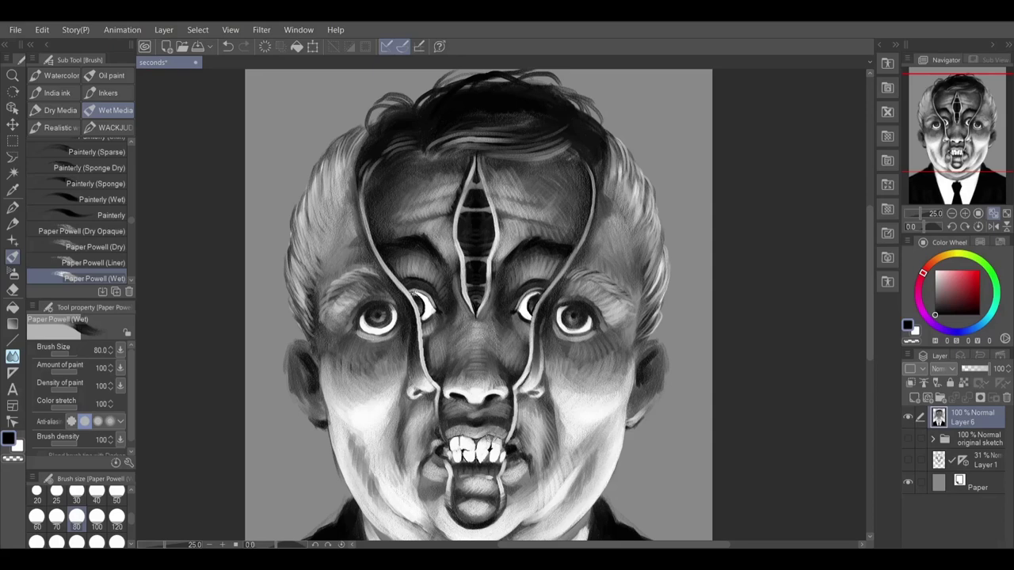
pyautogui.press('[')
pyautogui.press('[')
pyautogui.press('[')
pyautogui.press('[')
pyautogui.press('[')
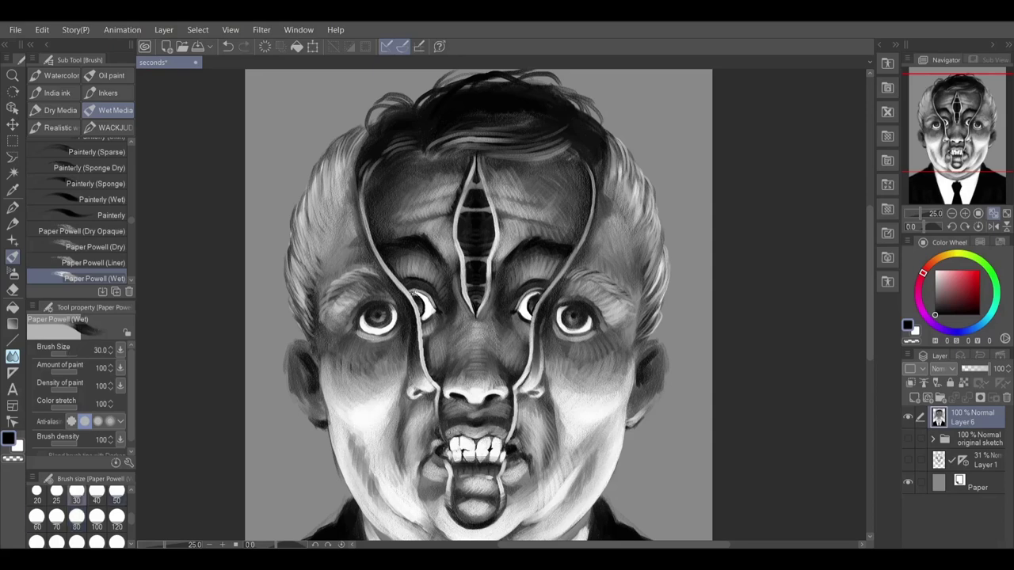
pyautogui.press('x')
pyautogui.press(']')
pyautogui.press(']')
pyautogui.press(']')
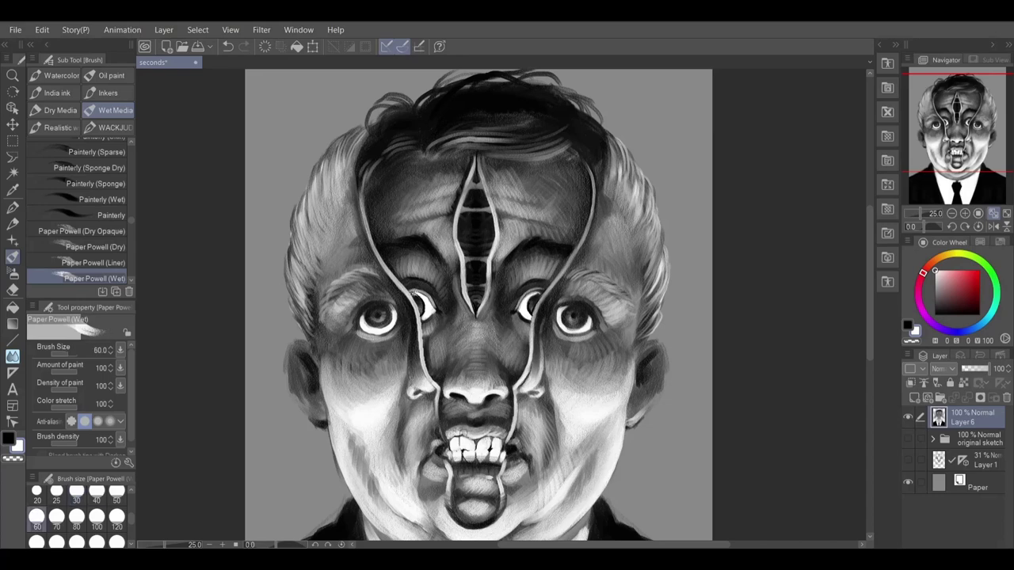
# Add black flyaway strands along the crown of the dark hair at brush size 40.
pyautogui.click(907, 326)
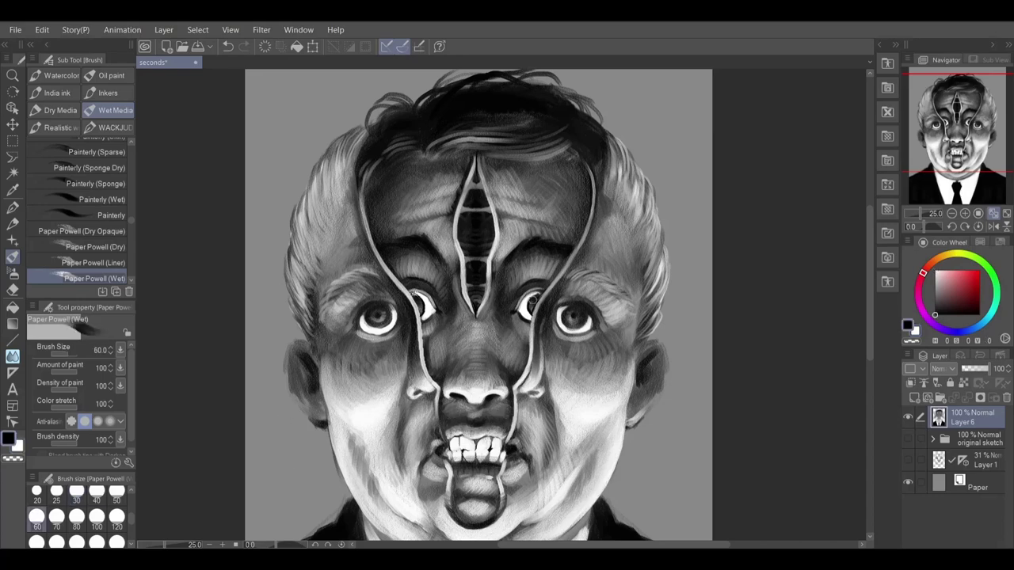
pyautogui.click(951, 213)
pyautogui.click(965, 214)
pyautogui.moveTo(274, 276); pyautogui.dragTo(292, 323)
pyautogui.press('[')
pyautogui.press('[')
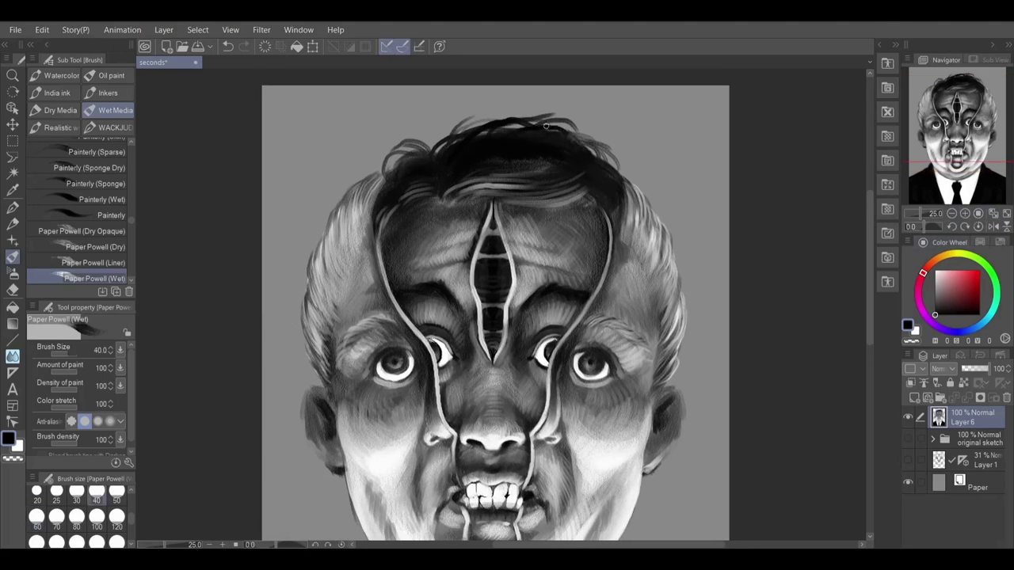
pyautogui.moveTo(523, 127)
pyautogui.mouseDown()
pyautogui.moveTo(573, 138)
pyautogui.moveTo(619, 171)
pyautogui.mouseUp()
pyautogui.moveTo(589, 141); pyautogui.dragTo(626, 175)
pyautogui.moveTo(434, 152); pyautogui.dragTo(453, 137)
pyautogui.moveTo(479, 132)
pyautogui.mouseDown()
pyautogui.moveTo(508, 107)
pyautogui.moveTo(544, 108)
pyautogui.mouseUp()
# Paint light strands through the fringe and the left side of the dark hair in white at brush size 40.
pyautogui.press('x')
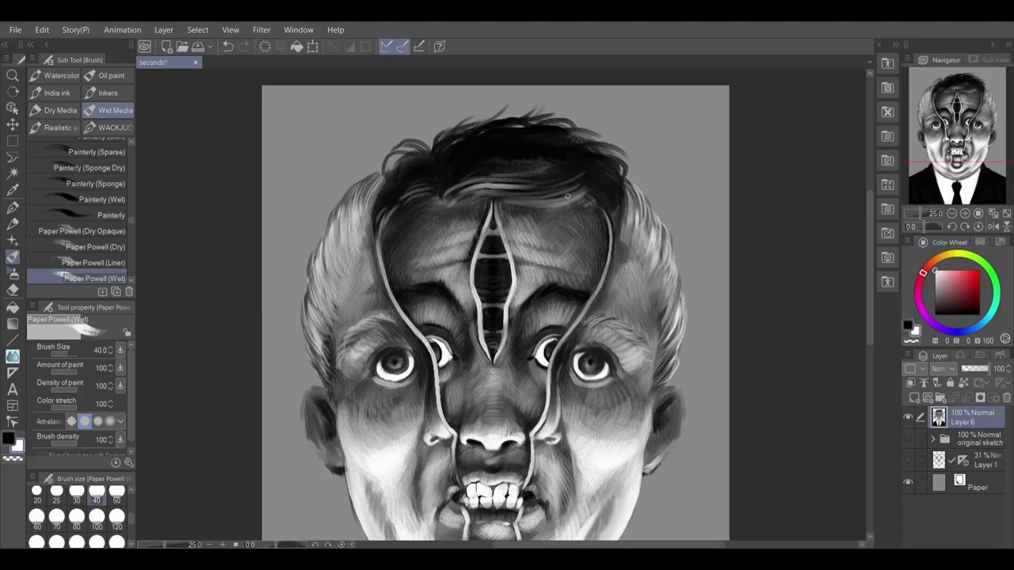
pyautogui.moveTo(567, 197); pyautogui.dragTo(578, 194)
pyautogui.moveTo(502, 199); pyautogui.dragTo(608, 182)
pyautogui.moveTo(543, 199); pyautogui.dragTo(583, 186)
pyautogui.moveTo(512, 197); pyautogui.dragTo(562, 199)
pyautogui.moveTo(520, 194)
pyautogui.mouseDown()
pyautogui.moveTo(592, 176)
pyautogui.moveTo(557, 181)
pyautogui.mouseUp()
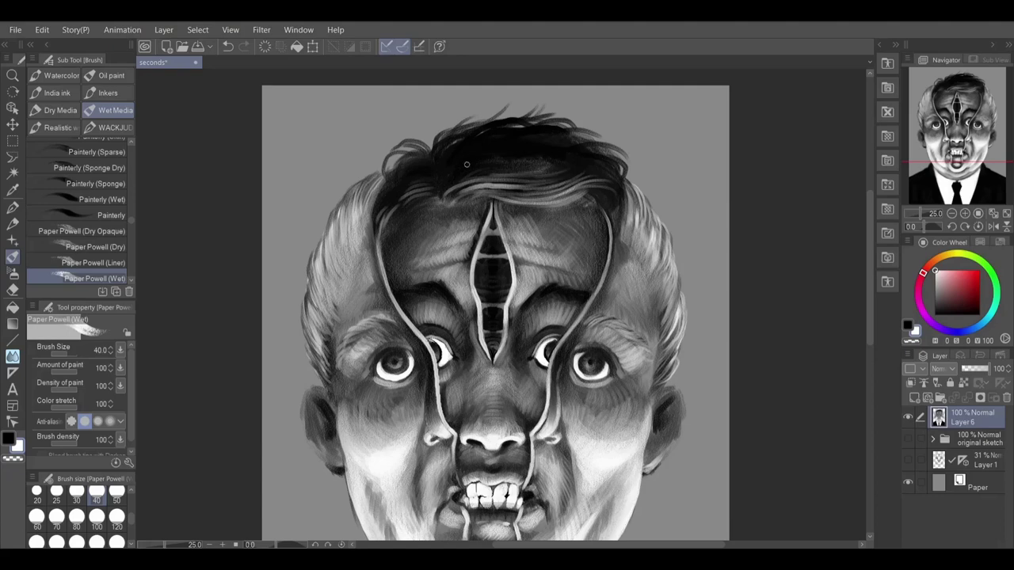
pyautogui.moveTo(470, 174); pyautogui.dragTo(444, 188)
pyautogui.moveTo(480, 160)
pyautogui.mouseDown()
pyautogui.moveTo(388, 212)
pyautogui.moveTo(380, 249)
pyautogui.mouseUp()
# Darken the left corner of the inner hairline in black at brush size 100.
pyautogui.press('x')
pyautogui.press(']')
pyautogui.press(']')
pyautogui.press(']')
pyautogui.press(']')
pyautogui.press(']')
pyautogui.moveTo(402, 198); pyautogui.dragTo(386, 233)
# Deepen the shadows between the fringe strands in black at brush size 70, and shade its right side at size 150.
pyautogui.press('[')
pyautogui.press('[')
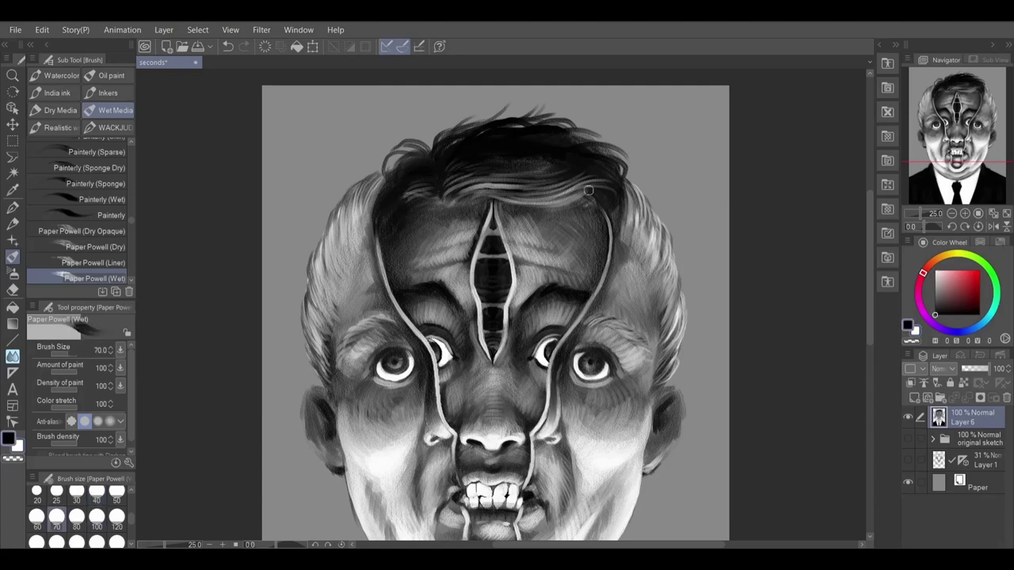
pyautogui.moveTo(589, 190); pyautogui.dragTo(552, 202)
pyautogui.moveTo(582, 195); pyautogui.dragTo(526, 199)
pyautogui.moveTo(590, 178); pyautogui.dragTo(542, 188)
pyautogui.moveTo(560, 185); pyautogui.dragTo(486, 171)
pyautogui.press(']')
pyautogui.press(']')
pyautogui.press(']')
pyautogui.press(']')
pyautogui.moveTo(604, 172)
pyautogui.mouseDown()
pyautogui.moveTo(569, 196)
pyautogui.moveTo(538, 182)
pyautogui.mouseUp()
# Paint thin light strands across the crown of the dark hair in white at brush size 30.
pyautogui.click(912, 331)
pyautogui.press('[')
pyautogui.press('[')
pyautogui.press('[')
pyautogui.press('[')
pyautogui.press('[')
pyautogui.press('[')
pyautogui.press('[')
pyautogui.press('[')
pyautogui.moveTo(493, 154); pyautogui.dragTo(458, 169)
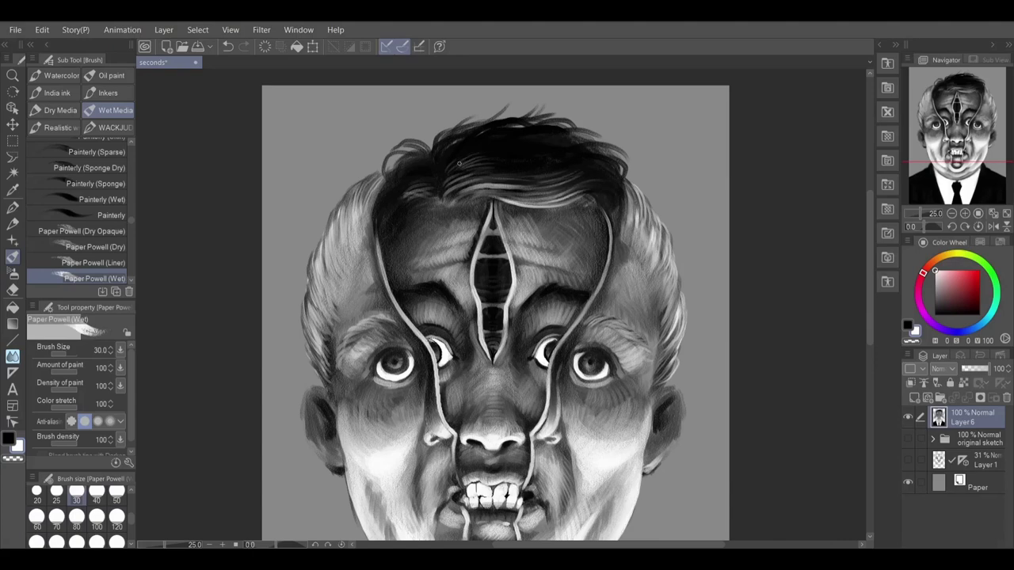
pyautogui.moveTo(548, 162); pyautogui.dragTo(520, 168)
pyautogui.moveTo(529, 146); pyautogui.dragTo(502, 151)
# Separate the fringe's light strands with black strokes at brush size 30.
pyautogui.press('x')
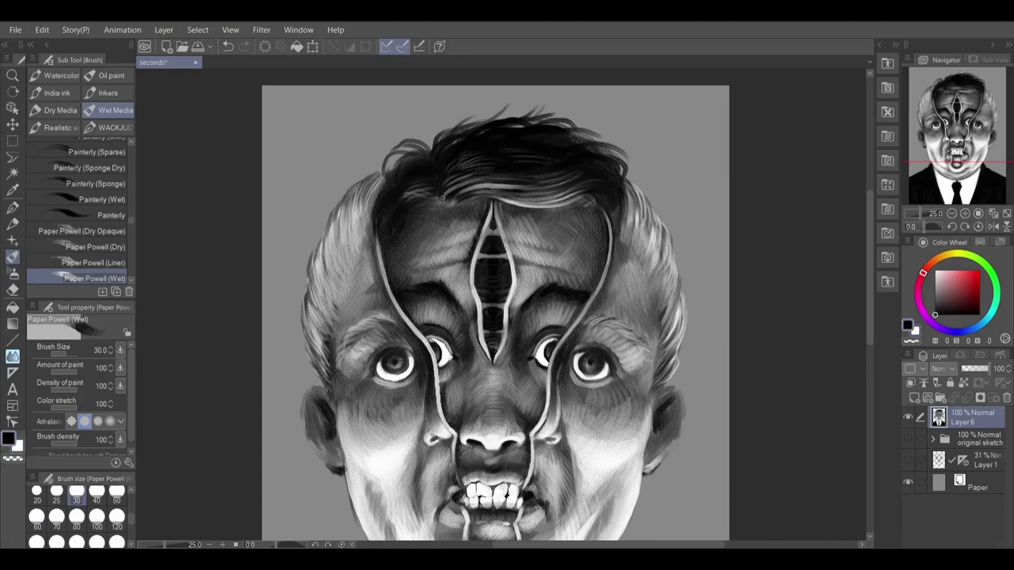
pyautogui.moveTo(528, 203); pyautogui.dragTo(586, 192)
pyautogui.moveTo(516, 187)
pyautogui.mouseDown()
pyautogui.moveTo(553, 177)
pyautogui.moveTo(451, 184)
pyautogui.mouseUp()
# Sharpen the hair's edges and side locks with black strands using a Dry Media brush, and return to the Paper Powell (Wet) brush.
pyautogui.click(55, 110)
pyautogui.moveTo(426, 151)
pyautogui.mouseDown()
pyautogui.moveTo(392, 168)
pyautogui.moveTo(478, 131)
pyautogui.moveTo(517, 131)
pyautogui.moveTo(616, 163)
pyautogui.moveTo(627, 182)
pyautogui.moveTo(604, 224)
pyautogui.moveTo(599, 212)
pyautogui.mouseUp()
pyautogui.click(115, 110)
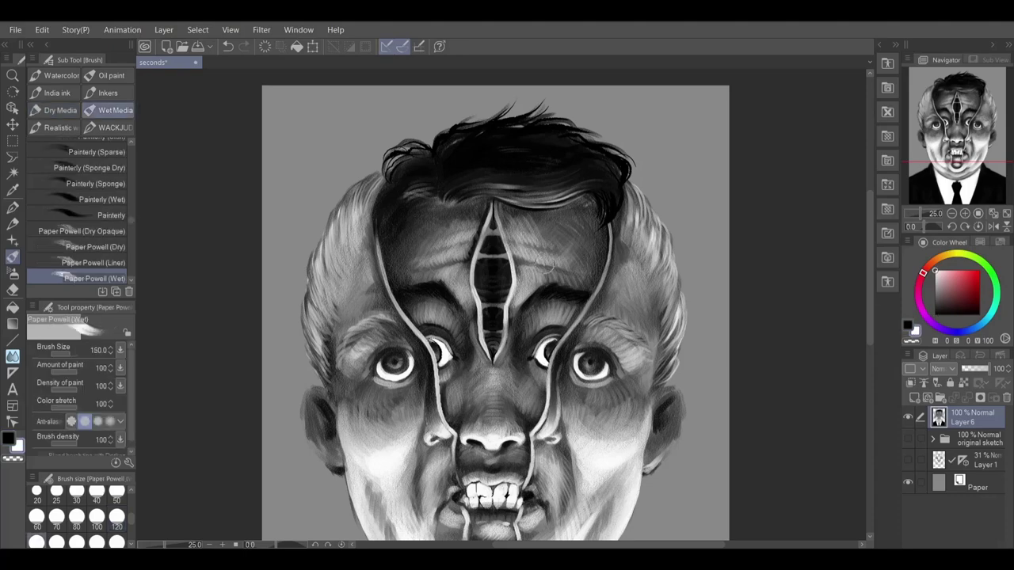
# Add black hair strokes to both inner eyebrows and more strands through the crown hair at brush size 30.
pyautogui.press('x')
pyautogui.click(76, 493)
pyautogui.moveTo(586, 297); pyautogui.dragTo(540, 294)
pyautogui.moveTo(445, 293); pyautogui.dragTo(406, 289)
pyautogui.moveTo(519, 177); pyautogui.dragTo(548, 180)
pyautogui.moveTo(488, 166); pyautogui.dragTo(447, 163)
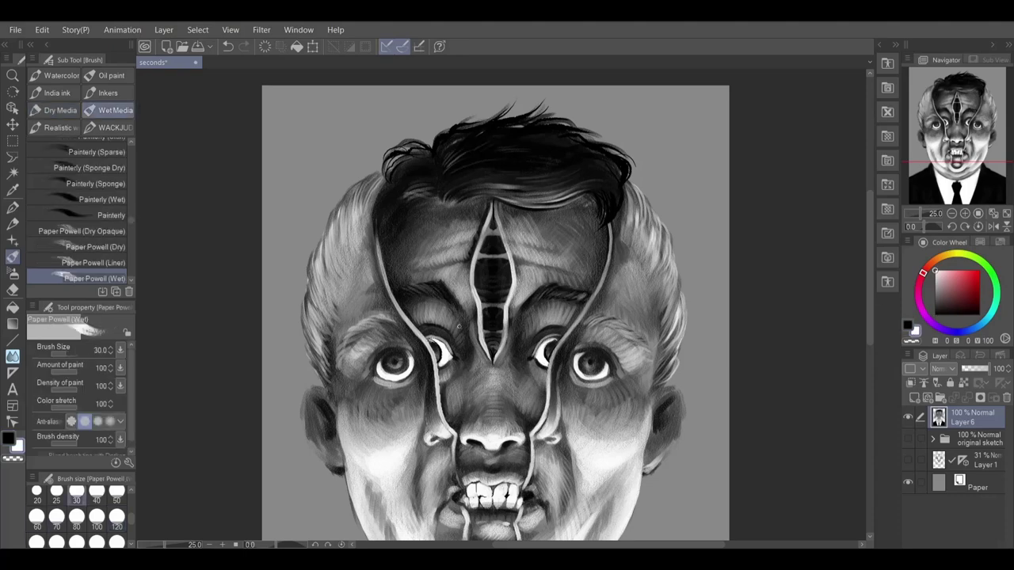
# Shade the skin between the inner eyebrows and inner eyes in black at brush size 60.
pyautogui.press('x')
pyautogui.click(37, 519)
pyautogui.moveTo(460, 326)
pyautogui.mouseDown()
pyautogui.moveTo(478, 233)
pyautogui.moveTo(480, 331)
pyautogui.moveTo(558, 323)
pyautogui.mouseUp()
# Try to highlight the side of the inner nose in white at brush size 80, and undo the recent strokes.
pyautogui.click(76, 519)
pyautogui.press('x')
pyautogui.moveTo(547, 327); pyautogui.dragTo(534, 333)
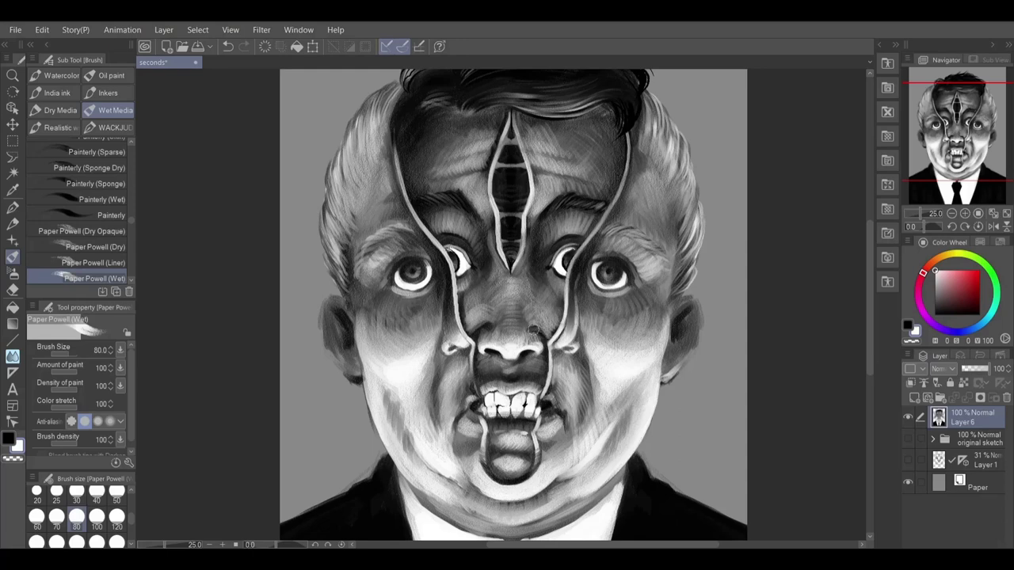
pyautogui.hotkey('ctrl', 'z')
pyautogui.hotkey('ctrl', 'z')
pyautogui.hotkey('ctrl', 'z')
pyautogui.hotkey('ctrl', 'z')
# Lighten the wings and tip of the inner nose in white at brush size 80.
pyautogui.moveTo(476, 322); pyautogui.dragTo(485, 329)
pyautogui.moveTo(545, 331); pyautogui.dragTo(534, 327)
pyautogui.moveTo(479, 341)
pyautogui.mouseDown()
pyautogui.moveTo(492, 326)
pyautogui.moveTo(532, 329)
pyautogui.moveTo(521, 337)
pyautogui.moveTo(517, 301)
pyautogui.moveTo(508, 310)
pyautogui.moveTo(547, 319)
pyautogui.mouseUp()
# Shade the bridge of the inner nose in black at brush size 150, and highlight its tip in white.
pyautogui.press('x')
pyautogui.press(']')
pyautogui.press(']')
pyautogui.press(']')
pyautogui.moveTo(486, 291)
pyautogui.mouseDown()
pyautogui.moveTo(480, 317)
pyautogui.moveTo(496, 323)
pyautogui.moveTo(511, 287)
pyautogui.mouseUp()
pyautogui.press('x')
pyautogui.moveTo(517, 338)
pyautogui.mouseDown()
pyautogui.moveTo(512, 298)
pyautogui.moveTo(483, 342)
pyautogui.moveTo(529, 349)
pyautogui.mouseUp()
# Darken the skin beneath the left outer eye in black, and lighten its upper eyelid in white at brush size 70.
pyautogui.press('x')
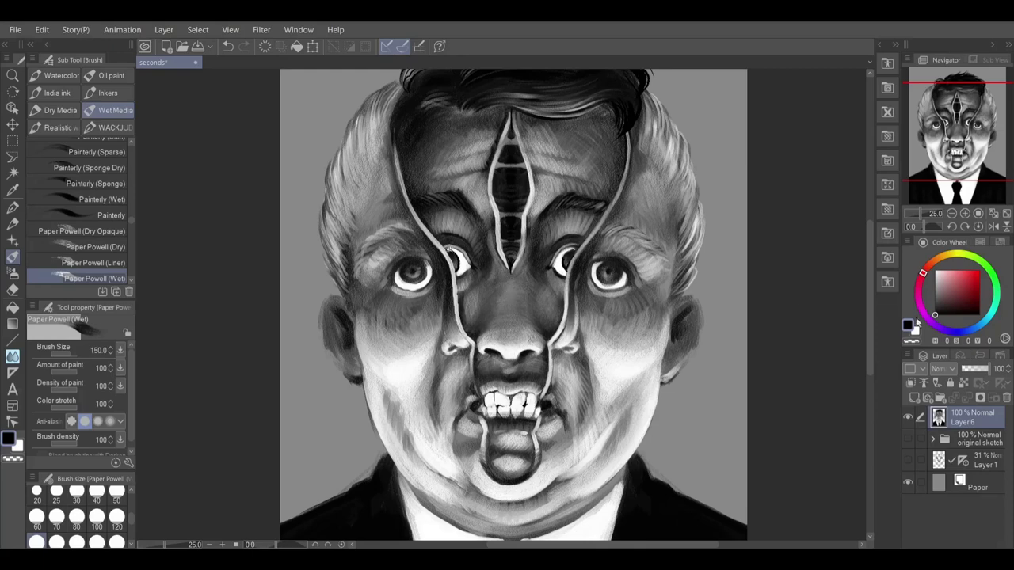
pyautogui.press('[')
pyautogui.press('[')
pyautogui.press('[')
pyautogui.press('[')
pyautogui.press('[')
pyautogui.press('[')
pyautogui.press('[')
pyautogui.press('[')
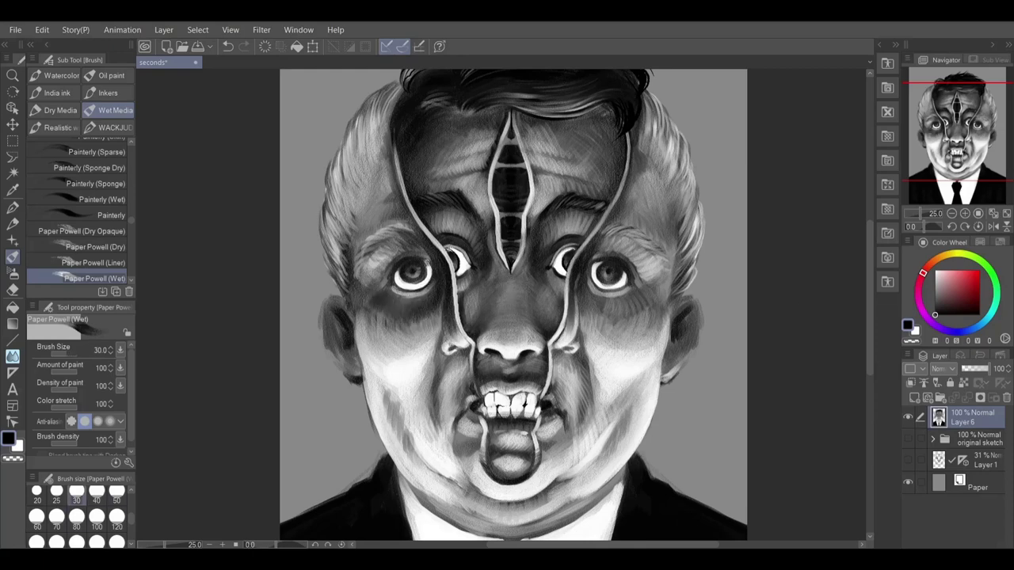
pyautogui.press('x')
pyautogui.press(']')
pyautogui.press(']')
pyautogui.press(']')
pyautogui.press(']')
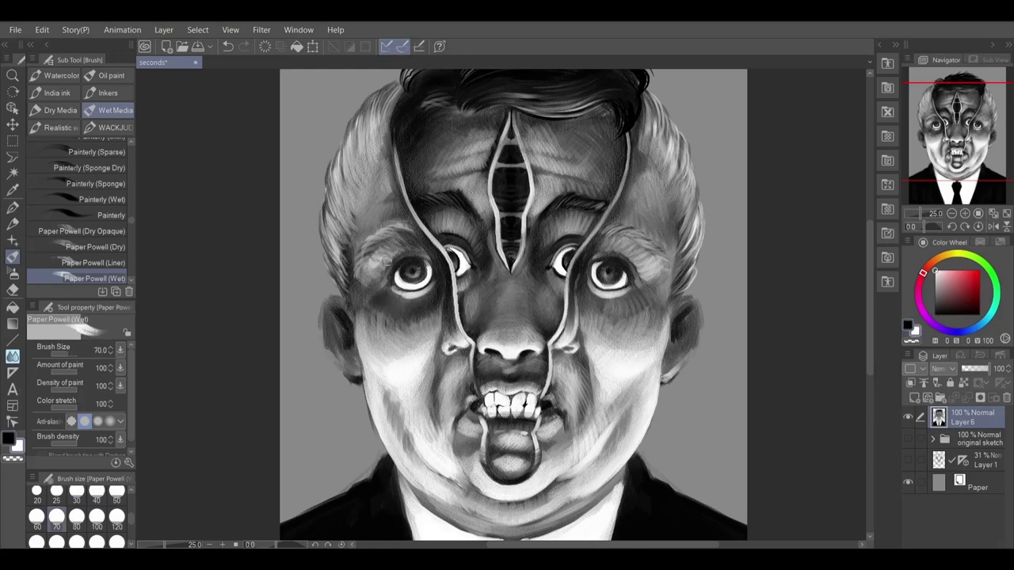
# Shade beneath and beside both outer eyes in black at brush size 120, blending the left upper cheek with white.
pyautogui.press('x')
pyautogui.press(']')
pyautogui.press(']')
pyautogui.press(']')
pyautogui.moveTo(649, 290)
pyautogui.mouseDown()
pyautogui.moveTo(622, 310)
pyautogui.moveTo(602, 301)
pyautogui.moveTo(634, 300)
pyautogui.moveTo(590, 313)
pyautogui.mouseUp()
pyautogui.press('x')
pyautogui.moveTo(436, 307)
pyautogui.mouseDown()
pyautogui.moveTo(428, 341)
pyautogui.moveTo(413, 344)
pyautogui.moveTo(382, 309)
pyautogui.moveTo(366, 337)
pyautogui.mouseUp()
pyautogui.press('x')
pyautogui.moveTo(661, 295)
pyautogui.mouseDown()
pyautogui.moveTo(662, 349)
pyautogui.moveTo(616, 337)
pyautogui.mouseUp()
pyautogui.moveTo(367, 305)
pyautogui.mouseDown()
pyautogui.moveTo(380, 347)
pyautogui.moveTo(412, 333)
pyautogui.mouseUp()
pyautogui.moveTo(370, 286); pyautogui.dragTo(366, 315)
pyautogui.moveTo(362, 278); pyautogui.dragTo(361, 297)
pyautogui.moveTo(672, 273)
pyautogui.mouseDown()
pyautogui.moveTo(672, 299)
pyautogui.moveTo(665, 290)
pyautogui.mouseUp()
# Darken both sides of the inner nose in black at brush size 120, reducing the brush to 60 near the right inner eye.
pyautogui.moveTo(474, 307); pyautogui.dragTo(477, 325)
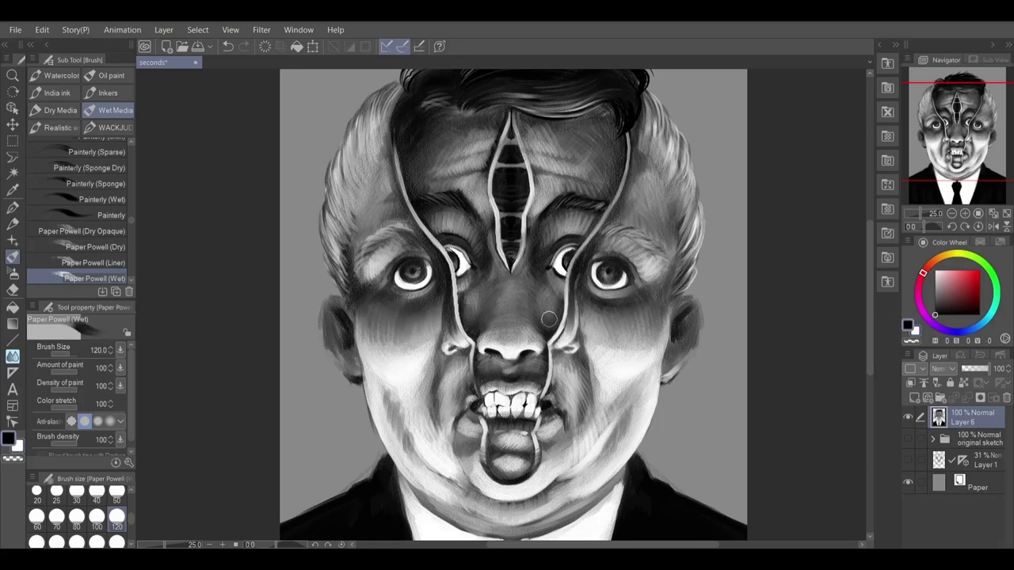
pyautogui.moveTo(550, 319); pyautogui.dragTo(551, 274)
pyautogui.press('[')
pyautogui.press('[')
pyautogui.press('[')
pyautogui.press('[')
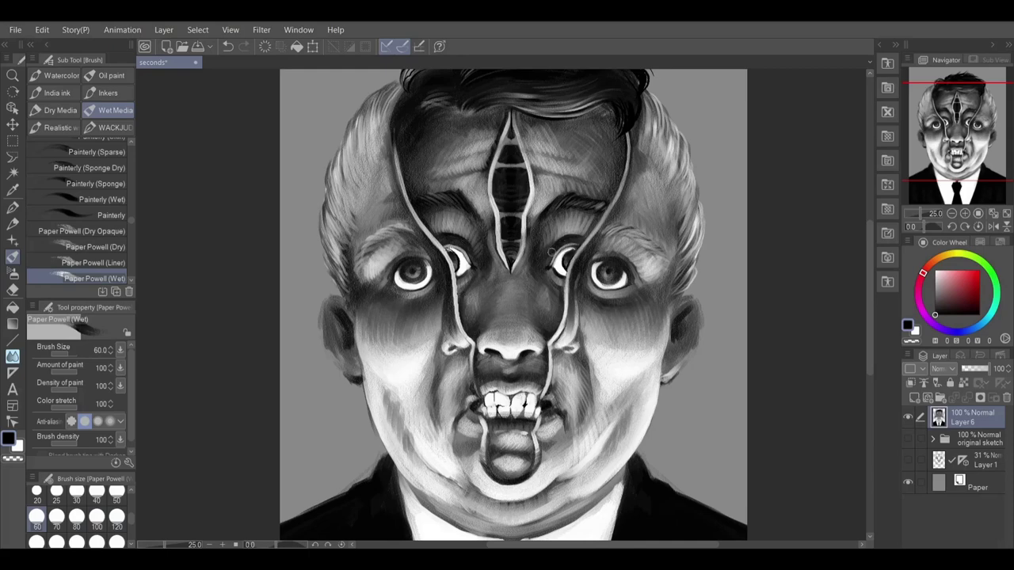
# Darken the inner upper lip, nose underside and chin in black at brush size 100, and ready a white brush at size 30.
pyautogui.press(']')
pyautogui.press(']')
pyautogui.press(']')
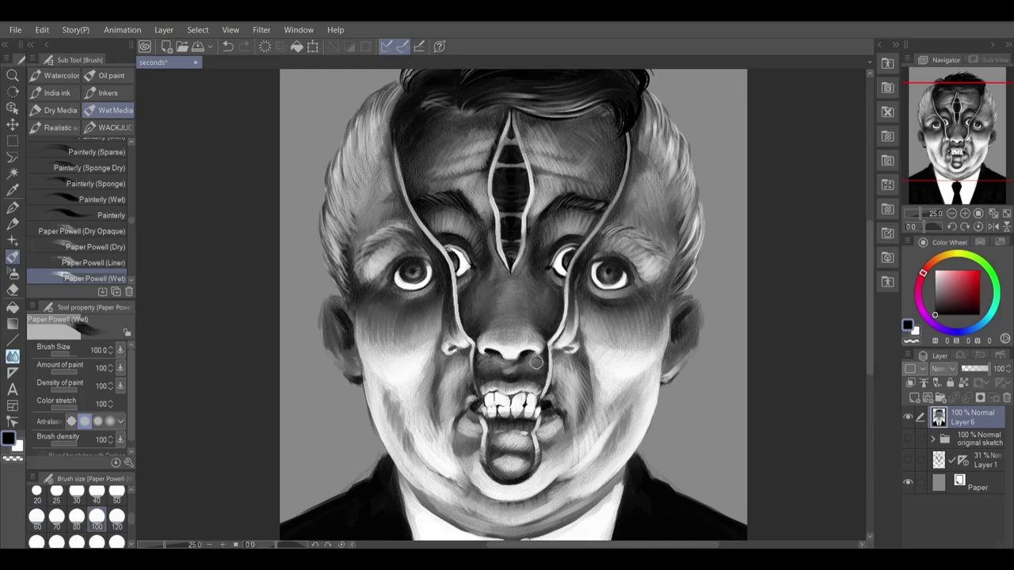
pyautogui.moveTo(537, 363)
pyautogui.mouseDown()
pyautogui.moveTo(512, 379)
pyautogui.moveTo(484, 358)
pyautogui.mouseUp()
pyautogui.moveTo(530, 464)
pyautogui.mouseDown()
pyautogui.moveTo(513, 465)
pyautogui.moveTo(504, 445)
pyautogui.mouseUp()
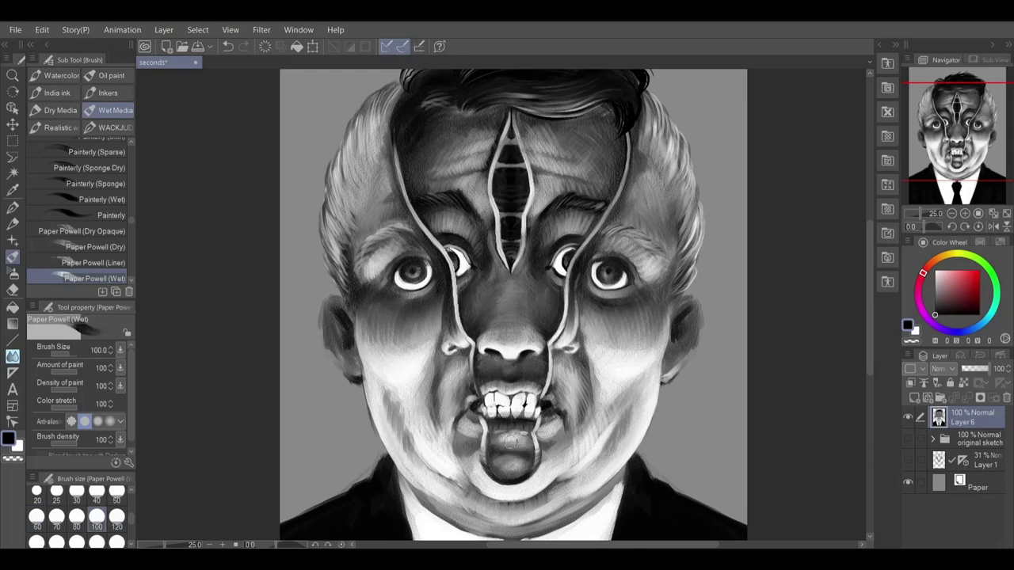
pyautogui.moveTo(535, 353)
pyautogui.mouseDown()
pyautogui.moveTo(524, 336)
pyautogui.moveTo(491, 338)
pyautogui.moveTo(486, 355)
pyautogui.mouseUp()
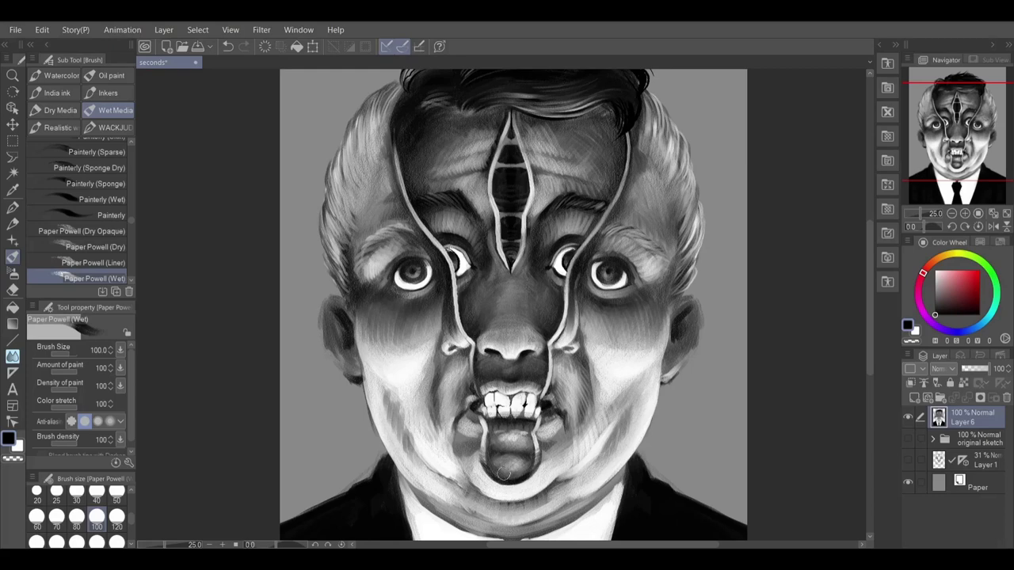
pyautogui.press('[')
pyautogui.press('[')
pyautogui.press('[')
pyautogui.press('[')
pyautogui.press('[')
pyautogui.press('[')
pyautogui.press('x')
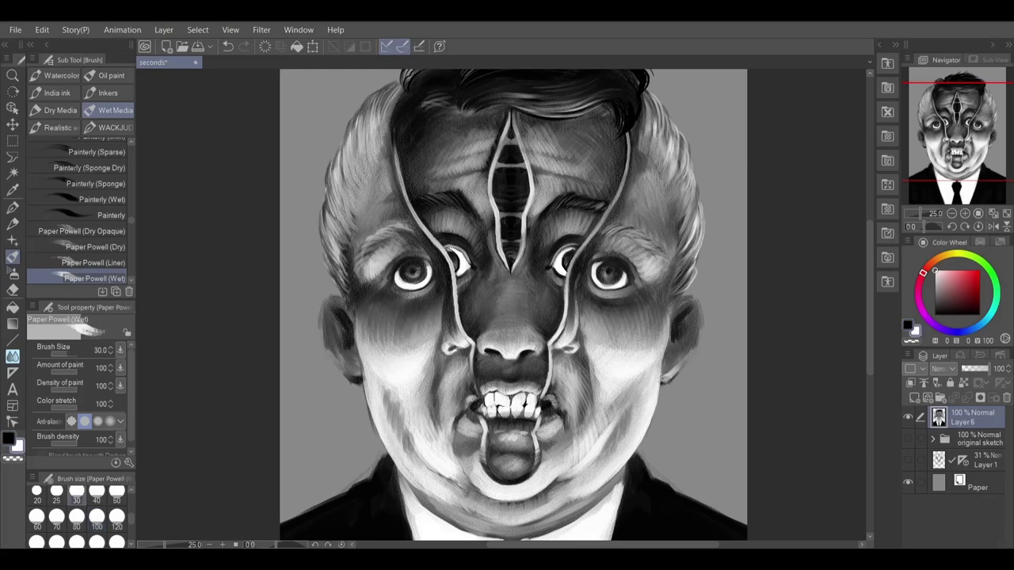
# Shade the outer cheek beside the right corner of the mouth in black at brush size 100.
pyautogui.press('x')
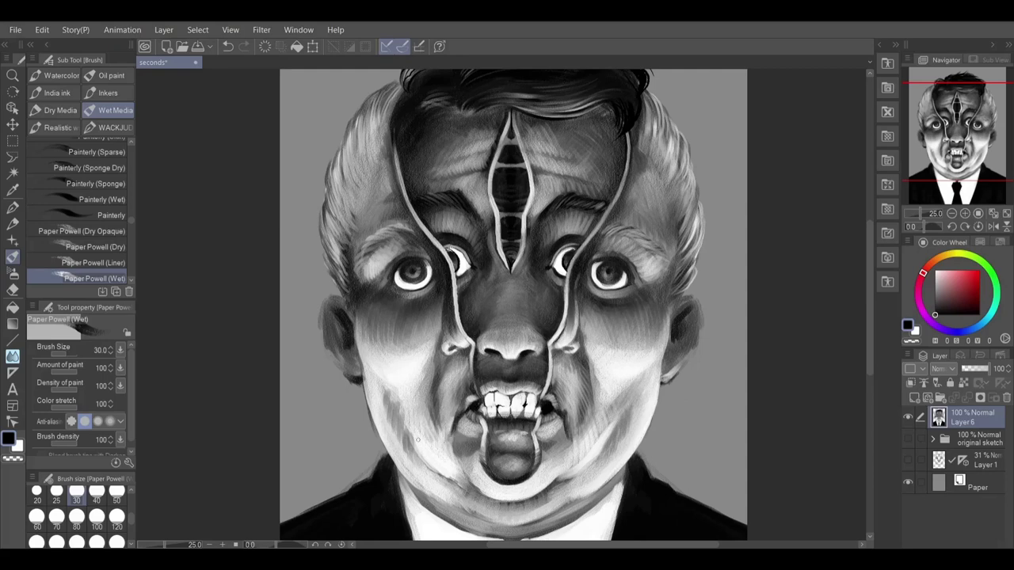
pyautogui.press(']')
pyautogui.press(']')
pyautogui.press(']')
pyautogui.press(']')
pyautogui.press(']')
pyautogui.press(']')
pyautogui.moveTo(556, 435)
pyautogui.mouseDown()
pyautogui.moveTo(465, 439)
pyautogui.moveTo(456, 447)
pyautogui.moveTo(550, 451)
pyautogui.moveTo(466, 458)
pyautogui.moveTo(559, 433)
pyautogui.moveTo(549, 444)
pyautogui.moveTo(476, 438)
pyautogui.moveTo(461, 432)
pyautogui.moveTo(462, 407)
pyautogui.moveTo(450, 398)
pyautogui.moveTo(451, 408)
pyautogui.moveTo(580, 385)
pyautogui.moveTo(549, 450)
pyautogui.moveTo(458, 447)
pyautogui.moveTo(448, 435)
pyautogui.moveTo(570, 424)
pyautogui.moveTo(606, 406)
pyautogui.mouseUp()
# Blend and highlight the outer jaw, cheeks and ears in white at brush size 100.
pyautogui.press('x')
pyautogui.moveTo(582, 461); pyautogui.dragTo(640, 380)
pyautogui.moveTo(409, 434); pyautogui.dragTo(390, 393)
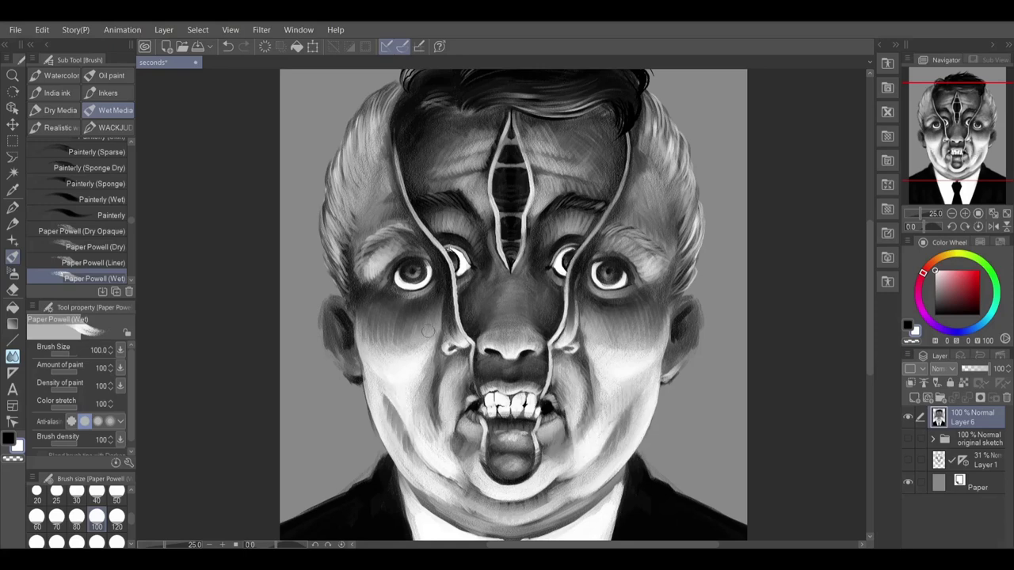
pyautogui.moveTo(428, 332)
pyautogui.mouseDown()
pyautogui.moveTo(472, 479)
pyautogui.moveTo(566, 471)
pyautogui.moveTo(457, 476)
pyautogui.moveTo(576, 468)
pyautogui.moveTo(426, 361)
pyautogui.moveTo(597, 366)
pyautogui.moveTo(590, 356)
pyautogui.moveTo(664, 283)
pyautogui.moveTo(676, 365)
pyautogui.moveTo(686, 357)
pyautogui.moveTo(667, 335)
pyautogui.moveTo(354, 371)
pyautogui.moveTo(333, 348)
pyautogui.moveTo(333, 305)
pyautogui.moveTo(349, 351)
pyautogui.moveTo(627, 361)
pyautogui.moveTo(685, 342)
pyautogui.mouseUp()
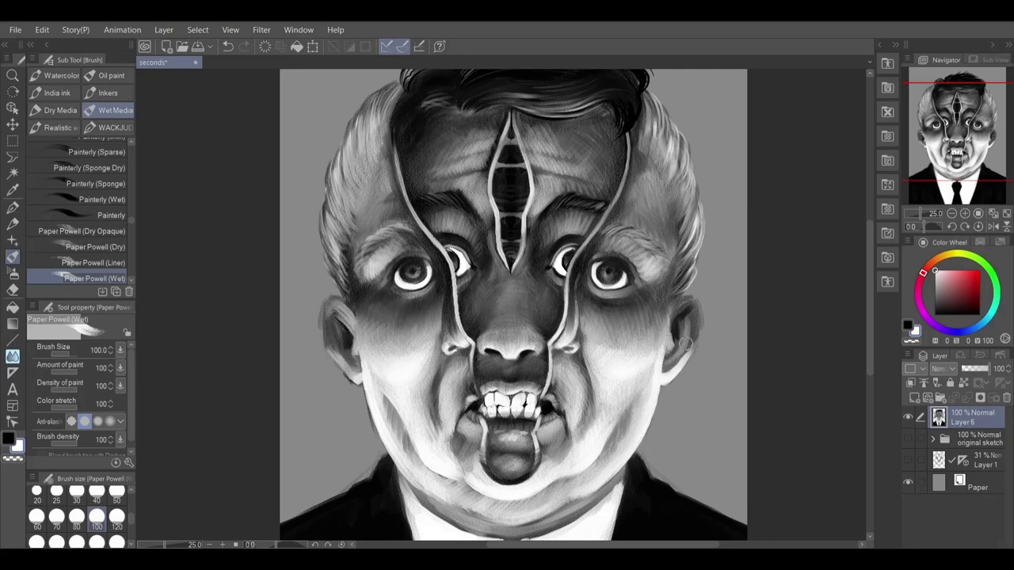
# Lighten the left outer iris in white at brush size 40 and darken the hollow beside that eye in black at size 70.
pyautogui.click(96, 501)
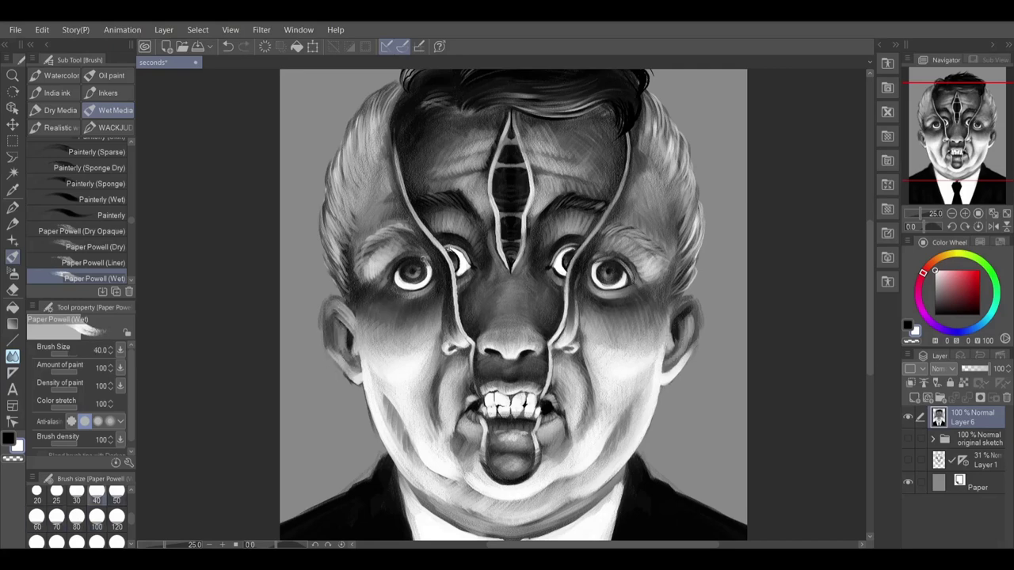
pyautogui.moveTo(422, 257); pyautogui.dragTo(400, 274)
pyautogui.click(908, 326)
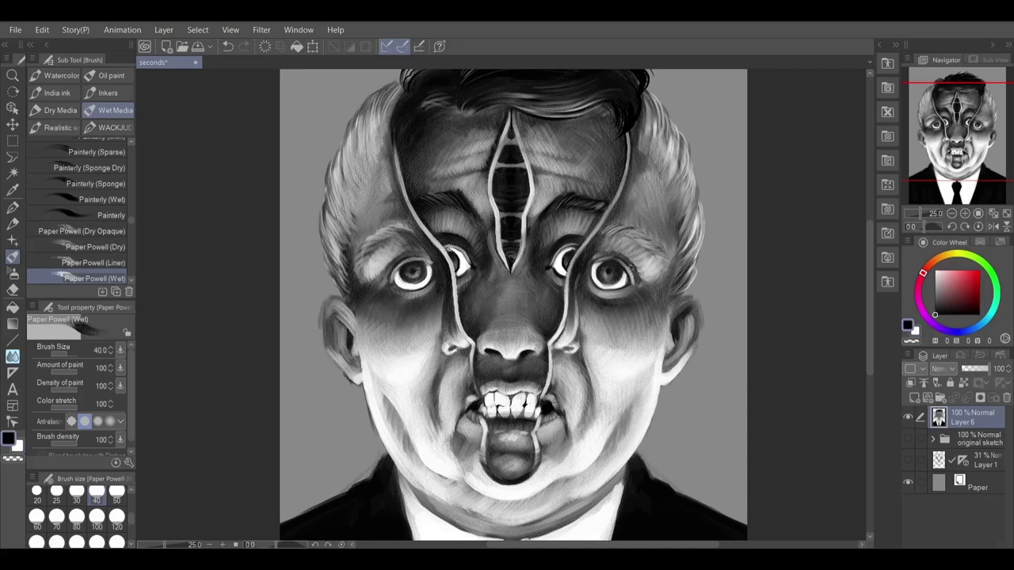
pyautogui.press(']')
pyautogui.press(']')
pyautogui.press(']')
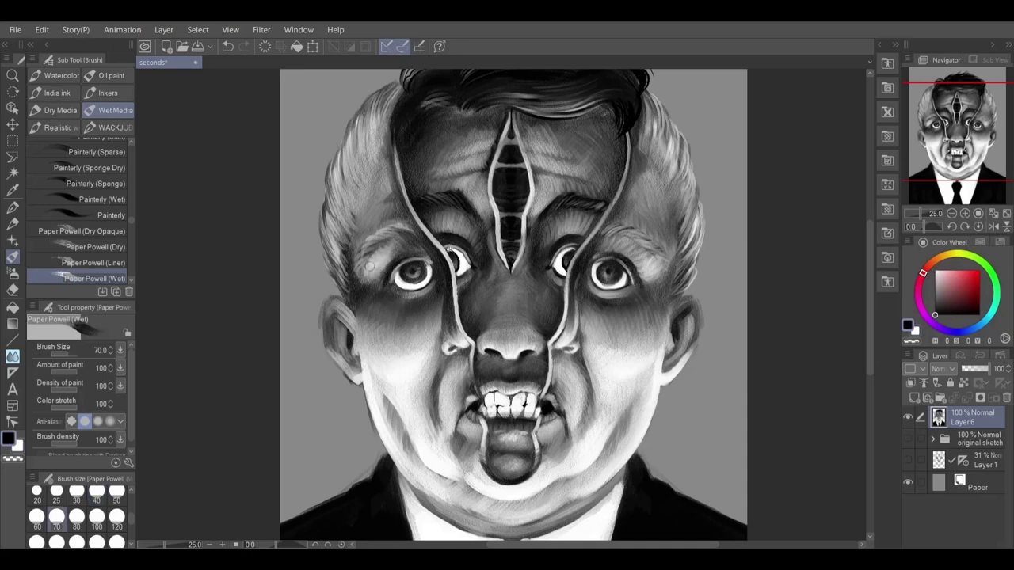
# Refine the dark details around the outer eyes in black at brush size 20 and shade beneath the right outer eye at size 70.
pyautogui.press('[')
pyautogui.press('[')
pyautogui.press('[')
pyautogui.press('[')
pyautogui.press('[')
pyautogui.press('[')
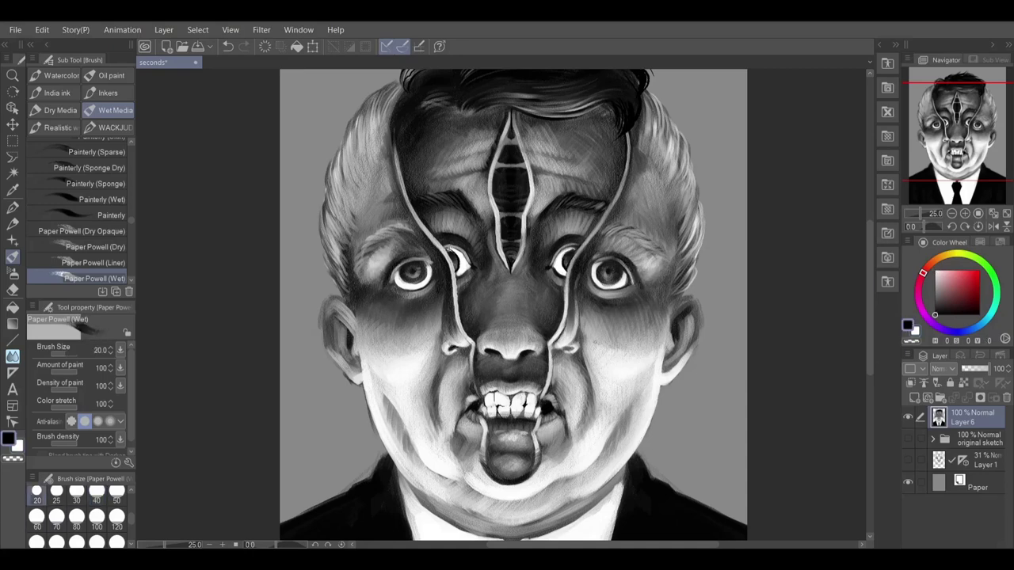
pyautogui.press(']')
pyautogui.press(']')
pyautogui.press(']')
pyautogui.press(']')
pyautogui.press(']')
pyautogui.press(']')
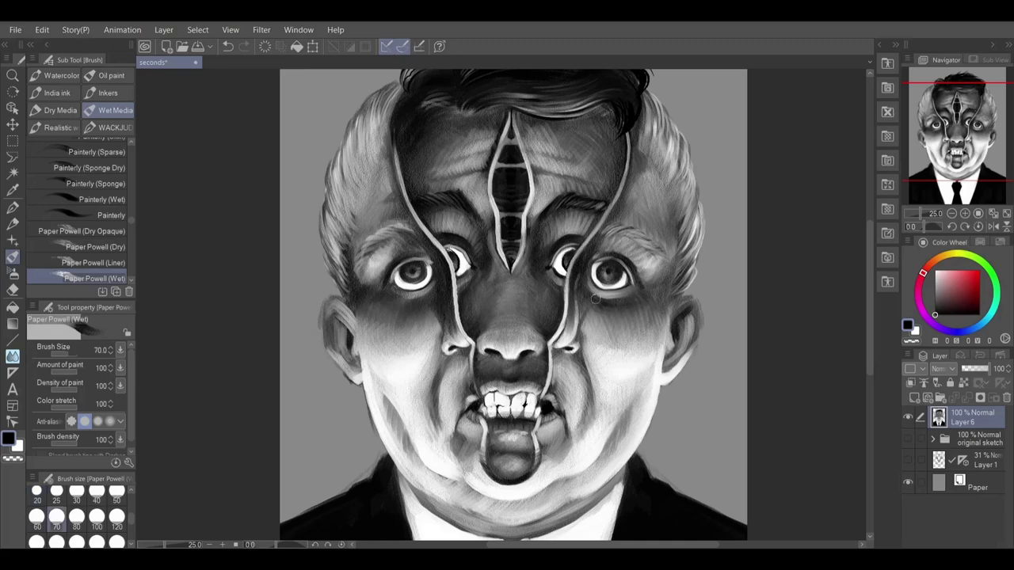
# Deepen the outer face's nostrils and the nose edge beside the seam in black at brush sizes 30 and 50.
pyautogui.press('[')
pyautogui.press('[')
pyautogui.press('[')
pyautogui.press('[')
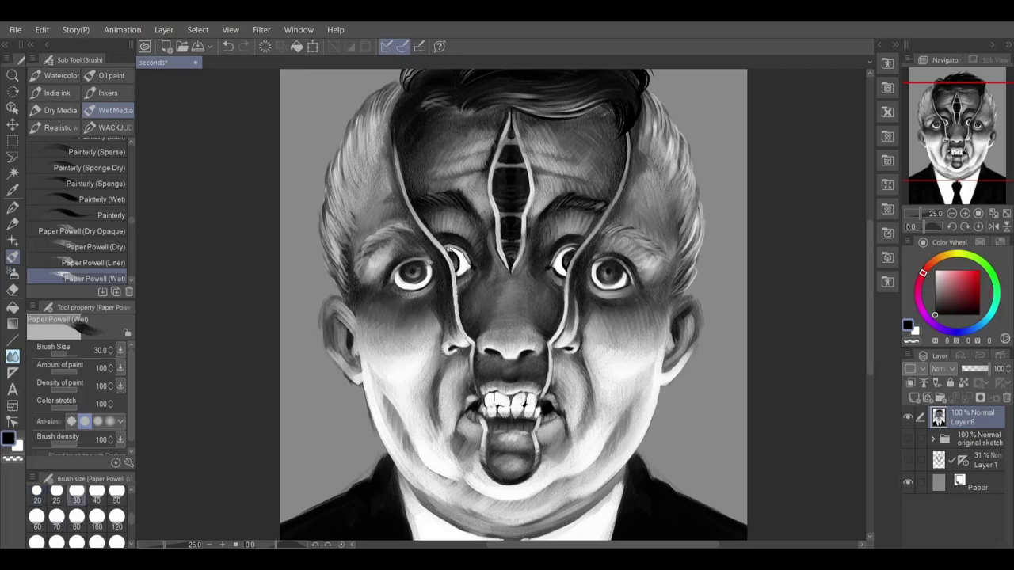
pyautogui.press(']')
pyautogui.press(']')
pyautogui.press('x')
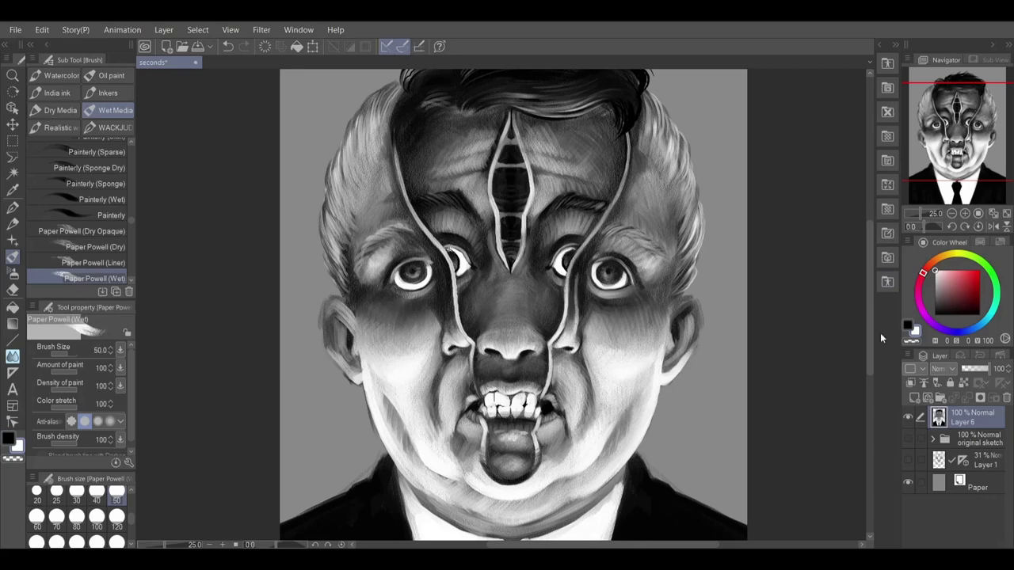
# Shade the folds running from the outer nostrils past the mouth corners in black at brush size 70.
pyautogui.press('x')
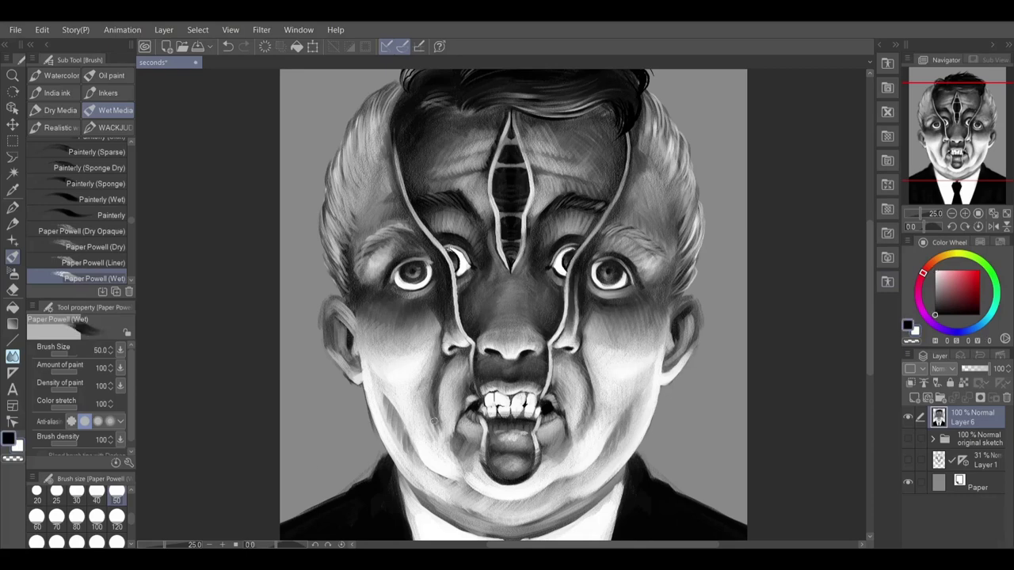
pyautogui.press('x')
pyautogui.press(']')
pyautogui.press(']')
pyautogui.moveTo(579, 433); pyautogui.dragTo(580, 379)
pyautogui.moveTo(451, 429); pyautogui.dragTo(441, 370)
pyautogui.moveTo(438, 393); pyautogui.dragTo(451, 355)
pyautogui.moveTo(436, 421); pyautogui.dragTo(436, 374)
pyautogui.moveTo(438, 428); pyautogui.dragTo(436, 368)
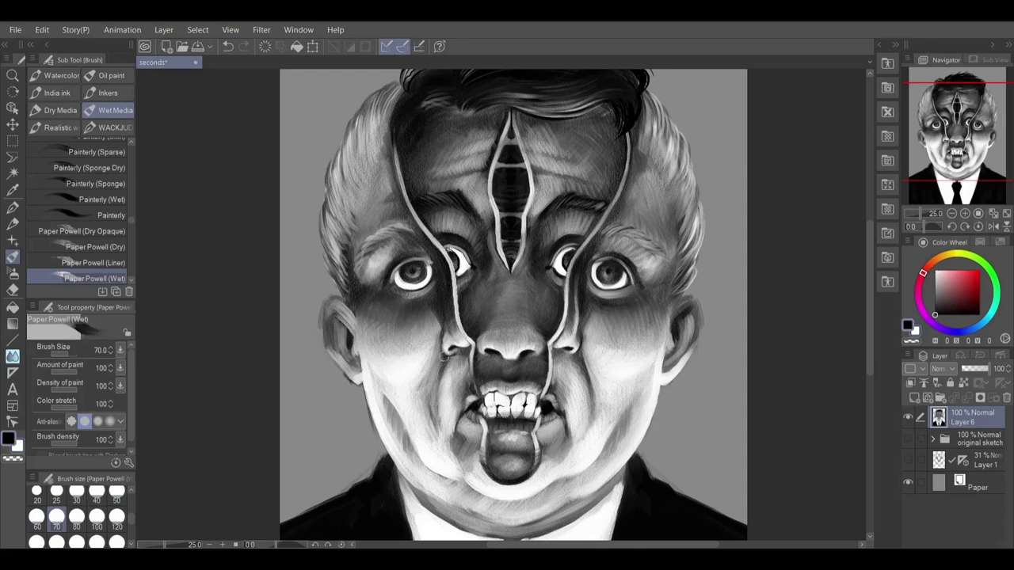
# Blend the lower cheeks and the shadows under the outer eyes at brush sizes 150 and 120, alternating black and white.
pyautogui.press(']')
pyautogui.press(']')
pyautogui.press(']')
pyautogui.press(']')
pyautogui.moveTo(436, 432)
pyautogui.mouseDown()
pyautogui.moveTo(460, 445)
pyautogui.moveTo(467, 467)
pyautogui.mouseUp()
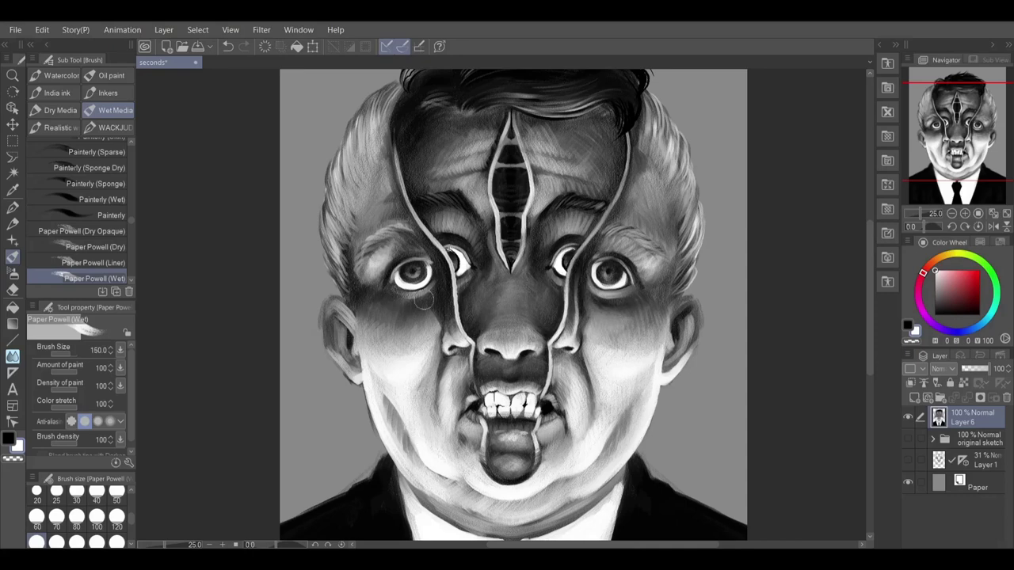
pyautogui.press('x')
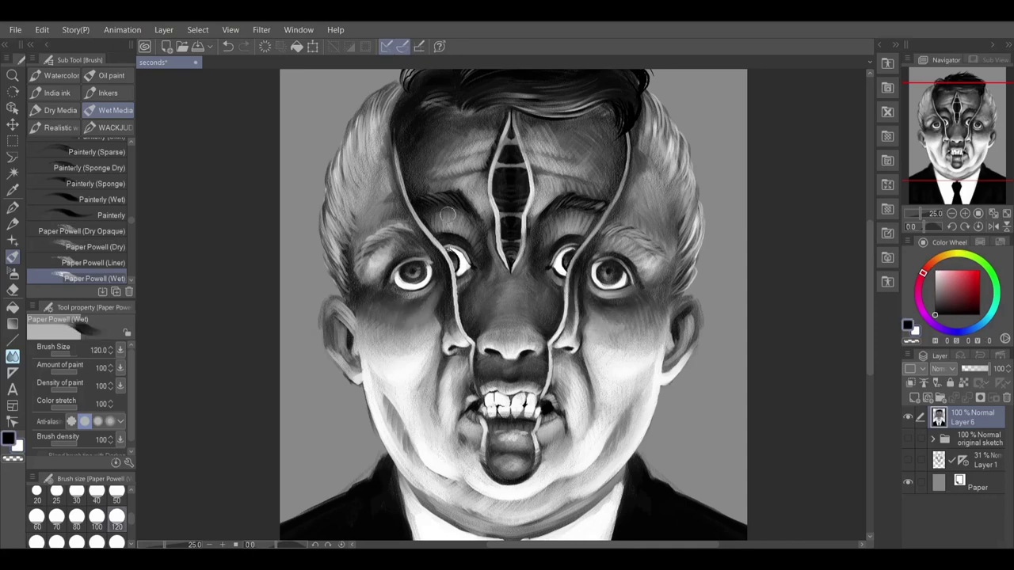
pyautogui.press('[')
pyautogui.press('x')
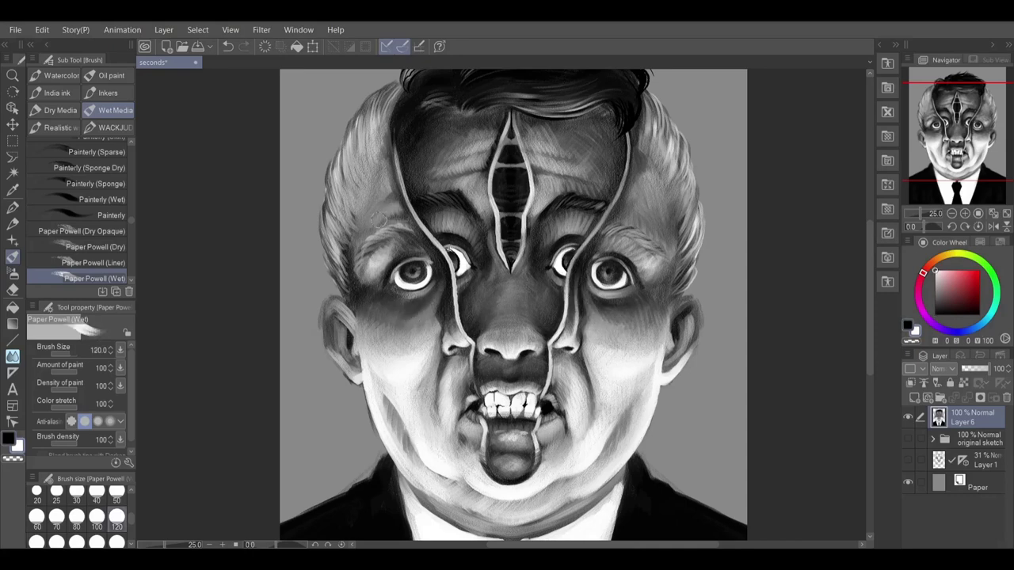
# Paint the inside of the forehead slit solid black at brush size 120, covering its horizontal bars.
pyautogui.moveTo(566, 151); pyautogui.dragTo(576, 277)
pyautogui.press('x')
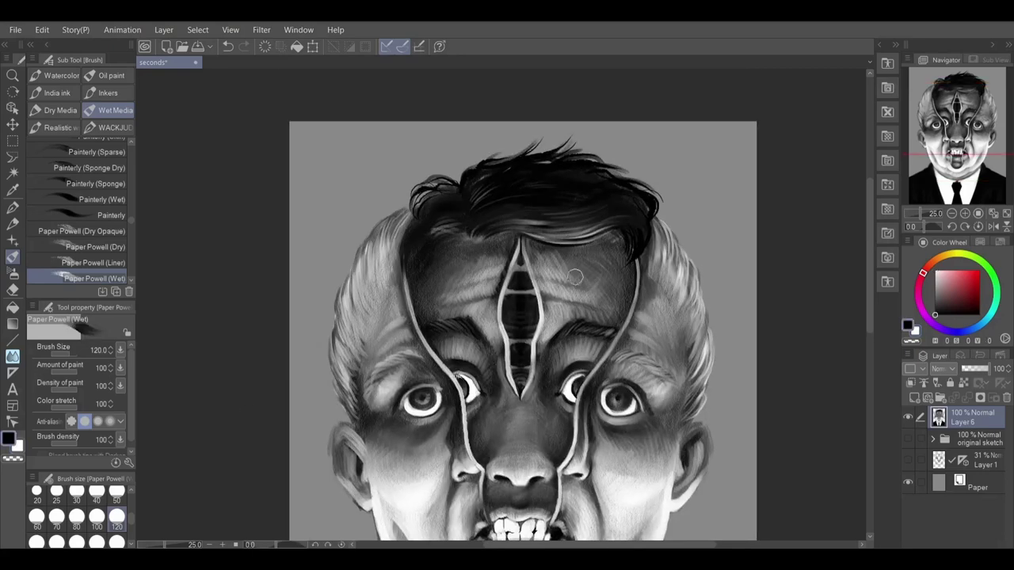
pyautogui.moveTo(525, 379)
pyautogui.mouseDown()
pyautogui.moveTo(525, 271)
pyautogui.moveTo(517, 376)
pyautogui.moveTo(507, 361)
pyautogui.mouseUp()
pyautogui.press('[')
pyautogui.press('[')
pyautogui.press('[')
pyautogui.press('[')
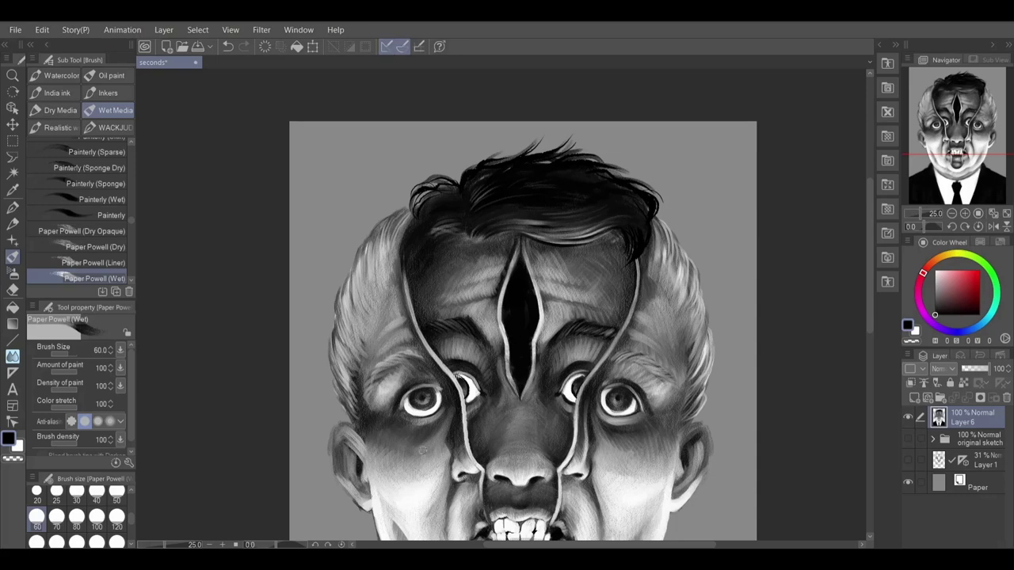
# Brighten the outer eyes and define the teeth in white at brush size 40.
pyautogui.press('x')
pyautogui.press('[')
pyautogui.press('[')
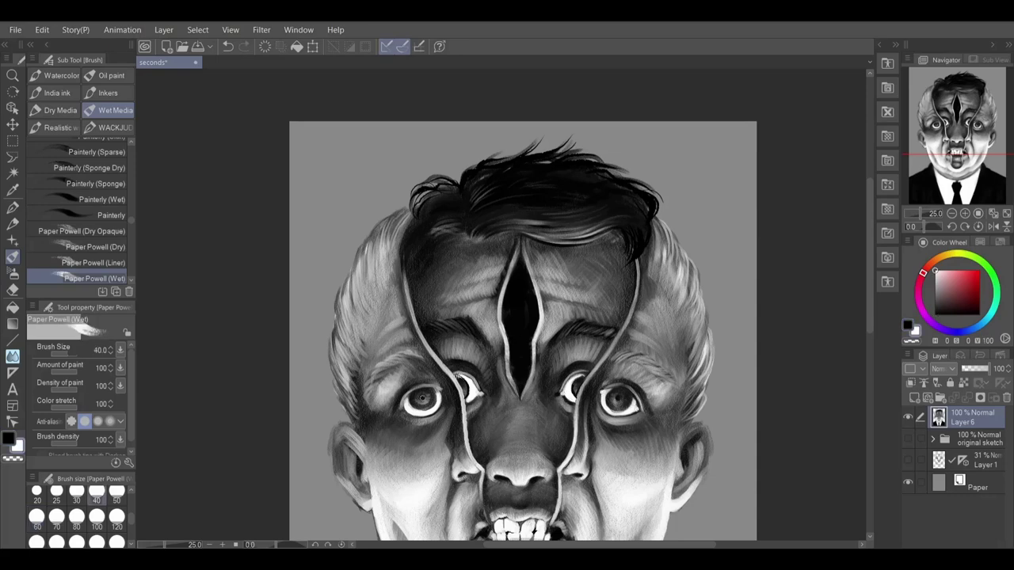
pyautogui.moveTo(404, 498); pyautogui.dragTo(409, 405)
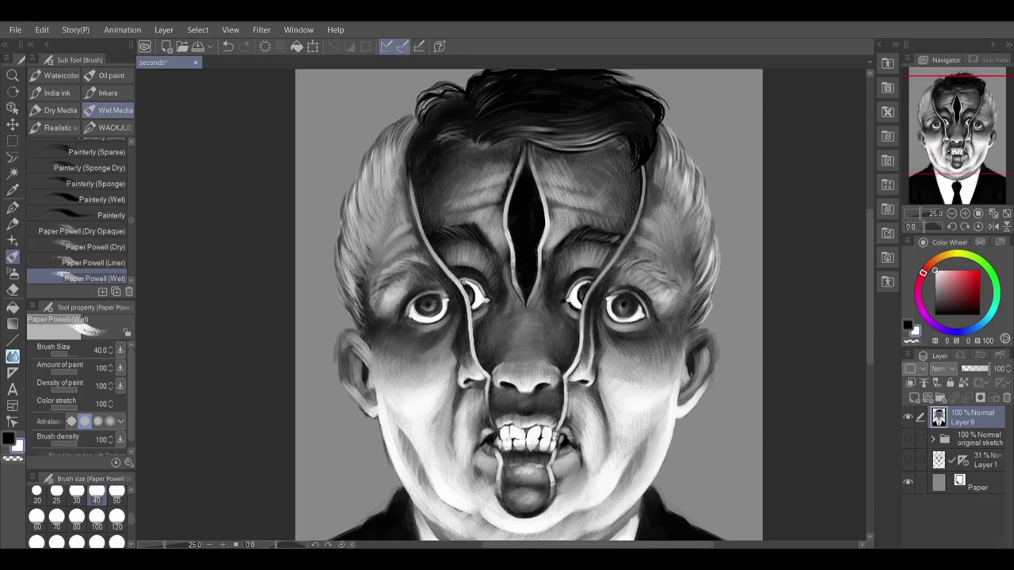
pyautogui.click(909, 326)
pyautogui.click(910, 327)
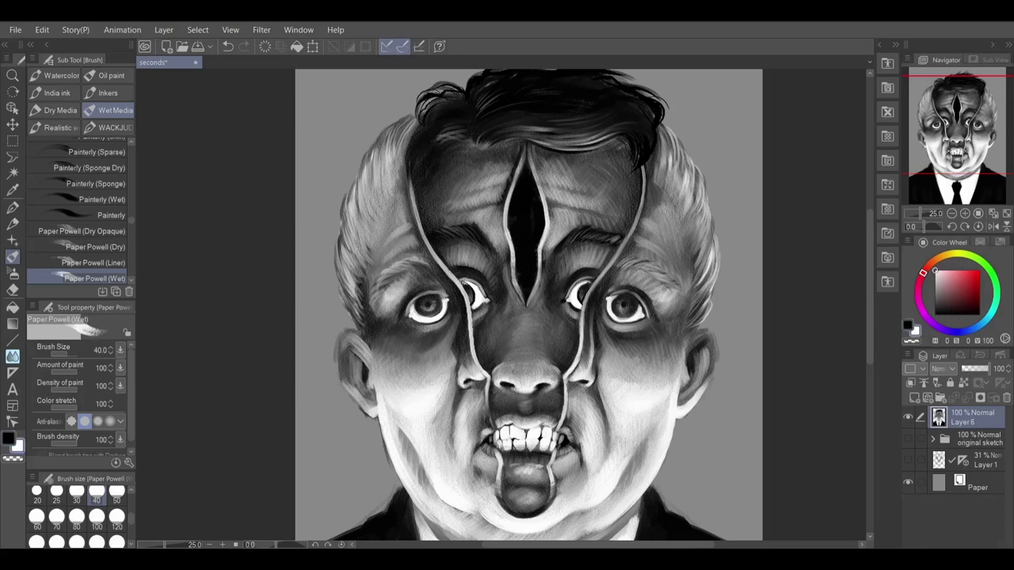
# Add white highlights to the inner nose tip and the left inner eye at brush size 70.
pyautogui.press('x')
pyautogui.press('x')
pyautogui.press(']')
pyautogui.press(']')
pyautogui.press(']')
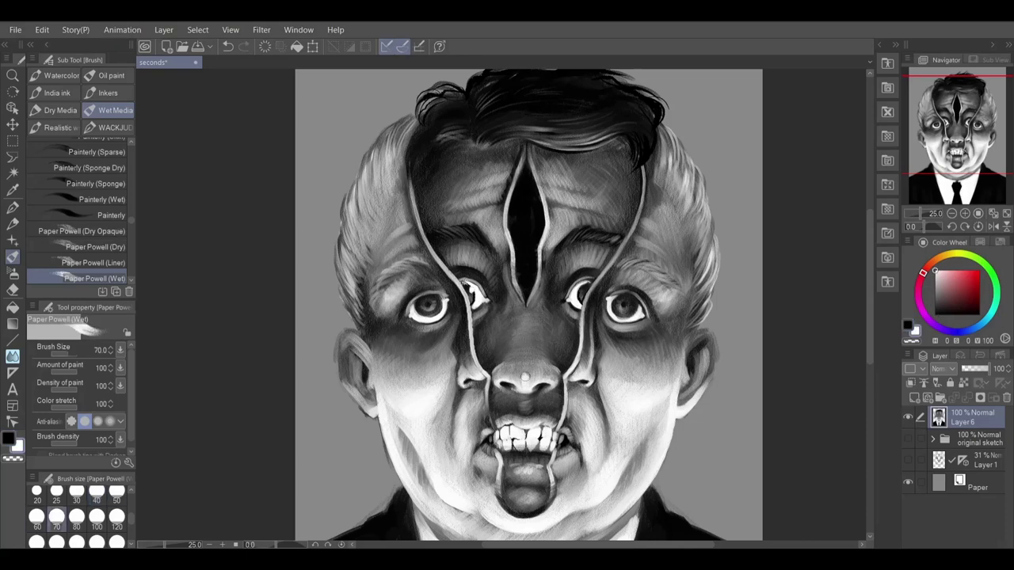
# Paint light diagonal striations inside the forehead slit in white, reducing the brush size to 25.
pyautogui.moveTo(533, 236)
pyautogui.mouseDown()
pyautogui.moveTo(513, 203)
pyautogui.moveTo(527, 276)
pyautogui.moveTo(523, 233)
pyautogui.mouseUp()
pyautogui.press('[')
pyautogui.press('[')
pyautogui.press('[')
pyautogui.press('[')
pyautogui.press('[')
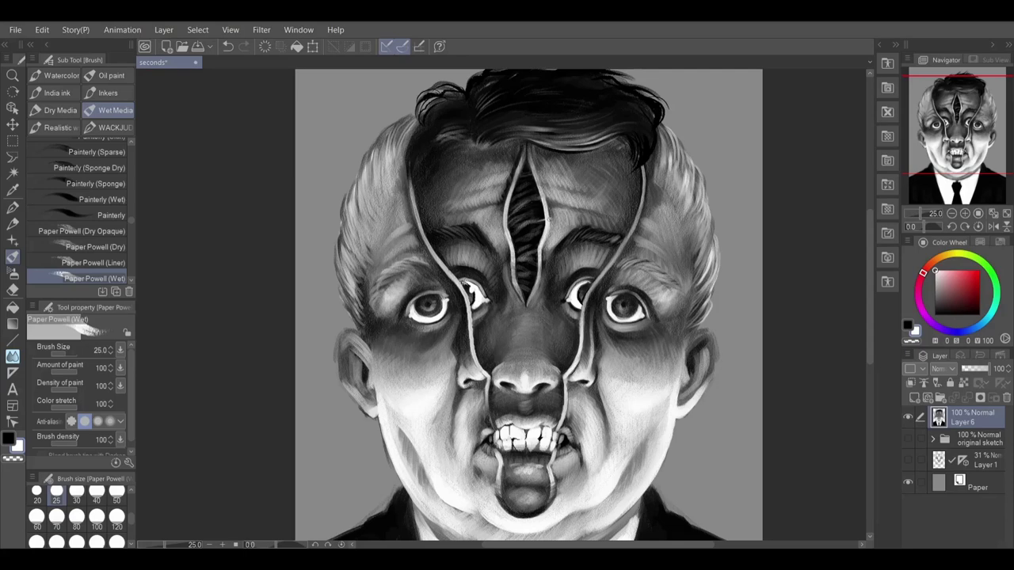
# Redraw the forehead slit's border as a ragged white edge at brush size 25.
pyautogui.keyDown('alt'); pyautogui.click(537, 201); pyautogui.keyUp('alt')
pyautogui.keyDown('alt'); pyautogui.click(516, 243); pyautogui.keyUp('alt')
pyautogui.moveTo(543, 248); pyautogui.dragTo(539, 271)
pyautogui.press('x')
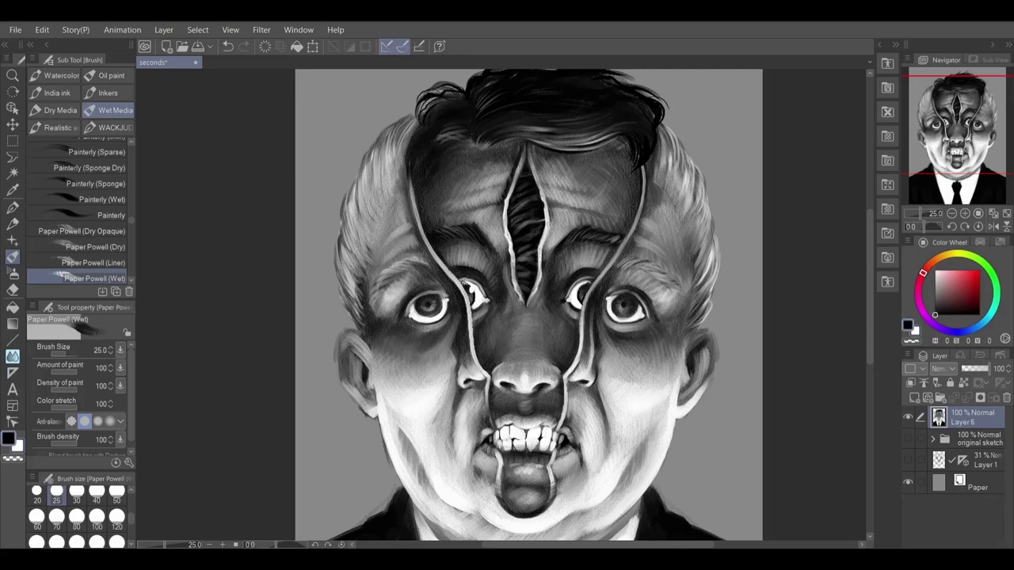
pyautogui.press('x')
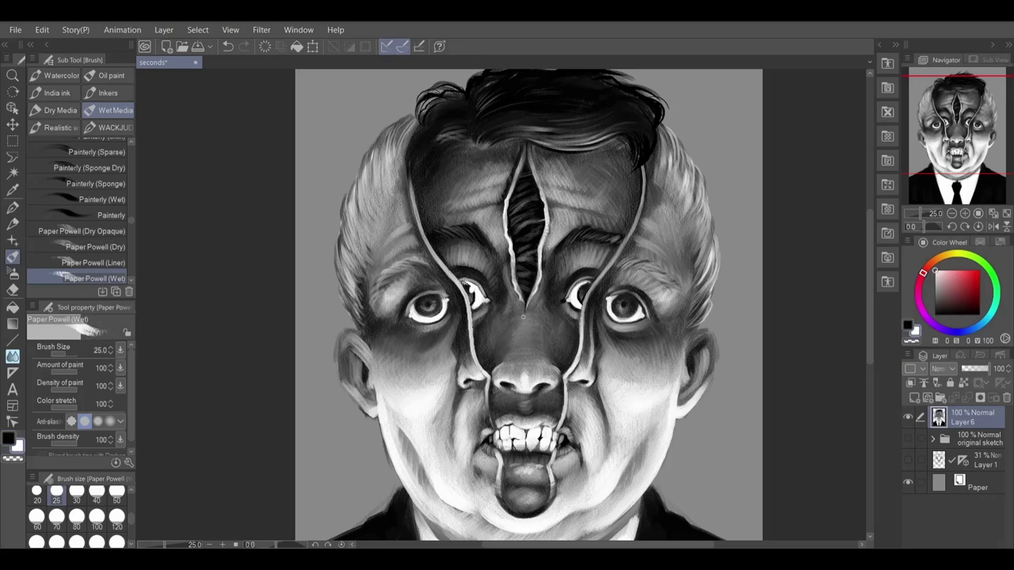
# Darken the forehead slit's interior in black at brush size 60 and shade around its upper end with a larger brush.
pyautogui.press('x')
pyautogui.press(']')
pyautogui.press(']')
pyautogui.press(']')
pyautogui.press(']')
pyautogui.moveTo(534, 303)
pyautogui.mouseDown()
pyautogui.moveTo(550, 227)
pyautogui.moveTo(548, 257)
pyautogui.moveTo(507, 272)
pyautogui.mouseUp()
pyautogui.press(']')
pyautogui.press(']')
pyautogui.press(']')
pyautogui.press(']')
pyautogui.press(']')
pyautogui.moveTo(507, 157)
pyautogui.mouseDown()
pyautogui.moveTo(545, 157)
pyautogui.moveTo(552, 171)
pyautogui.mouseUp()
pyautogui.press('[')
pyautogui.press('[')
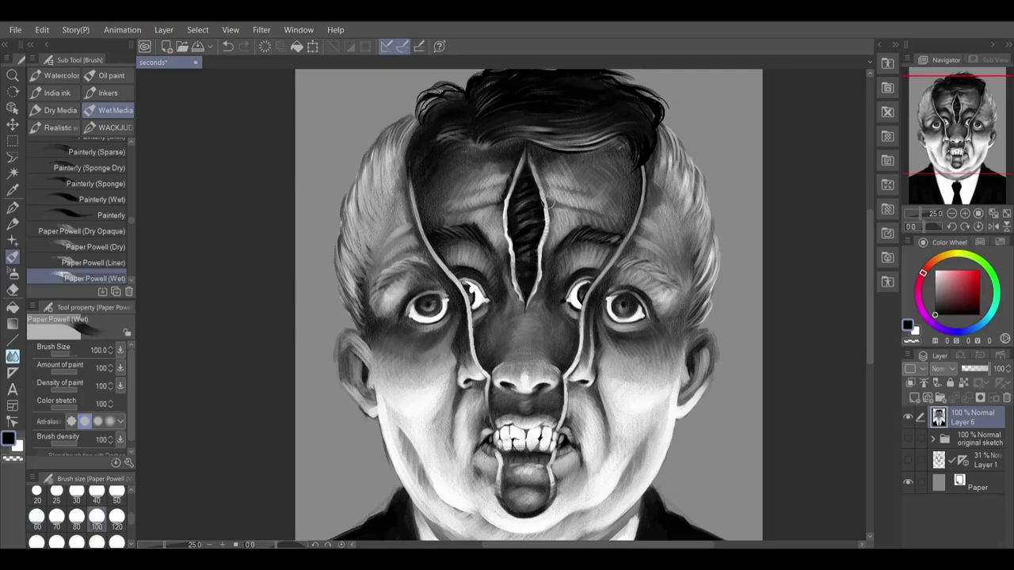
# Lighten the edge of the face seam in white at brush size 60 and shade alongside its left upper part in black.
pyautogui.press('x')
pyautogui.press('[')
pyautogui.press('[')
pyautogui.press('[')
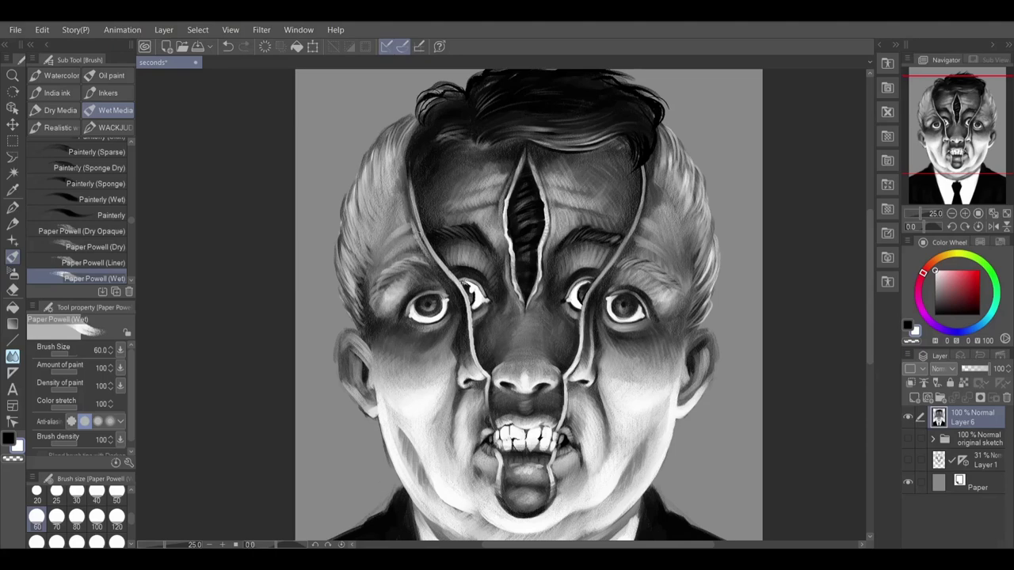
pyautogui.press('x')
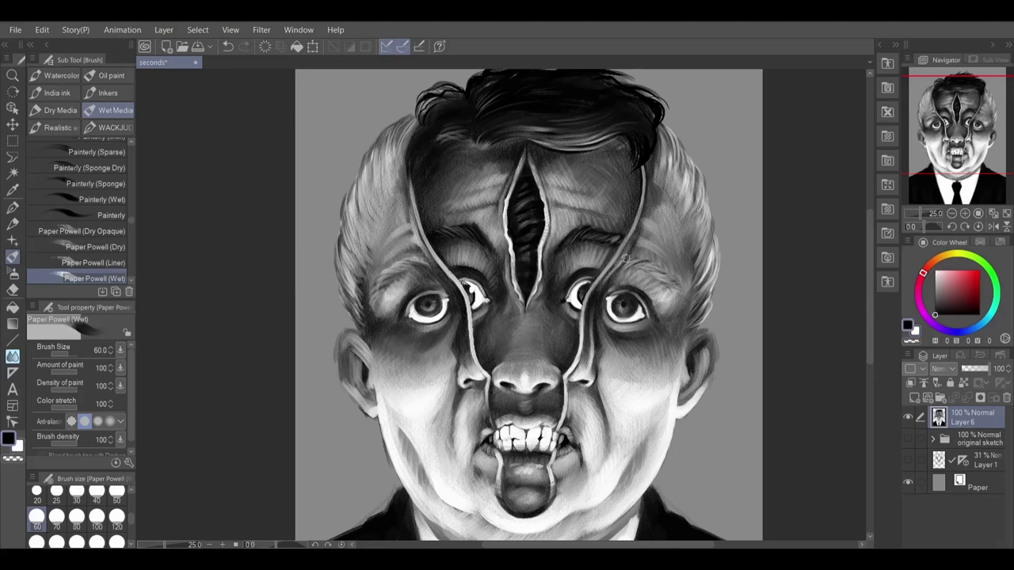
pyautogui.moveTo(436, 273); pyautogui.dragTo(411, 214)
# Darken the outer pupils in black at brush sizes 30 and 60 and add white glints to the eyes at size 40.
pyautogui.click(76, 495)
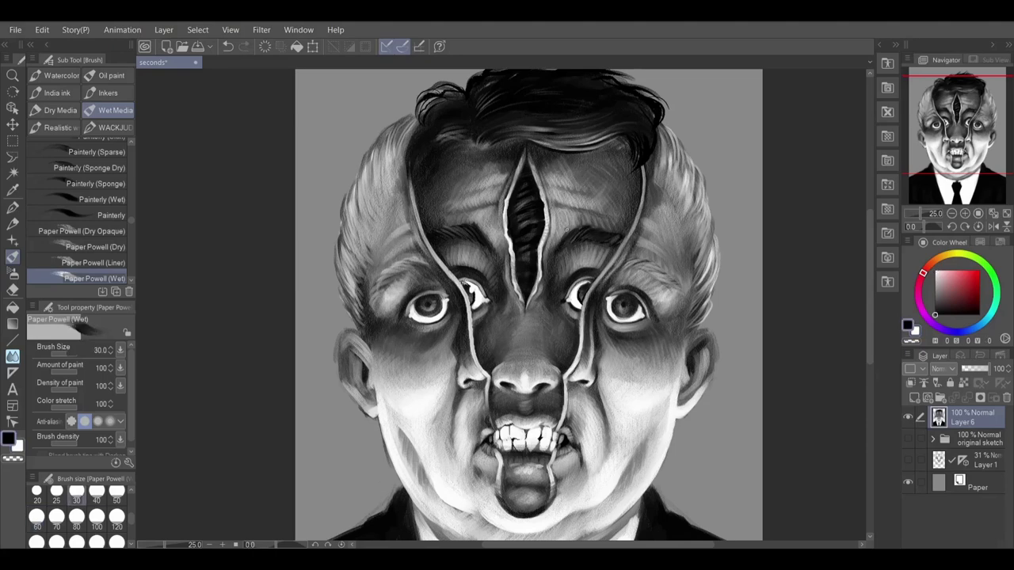
pyautogui.click(36, 519)
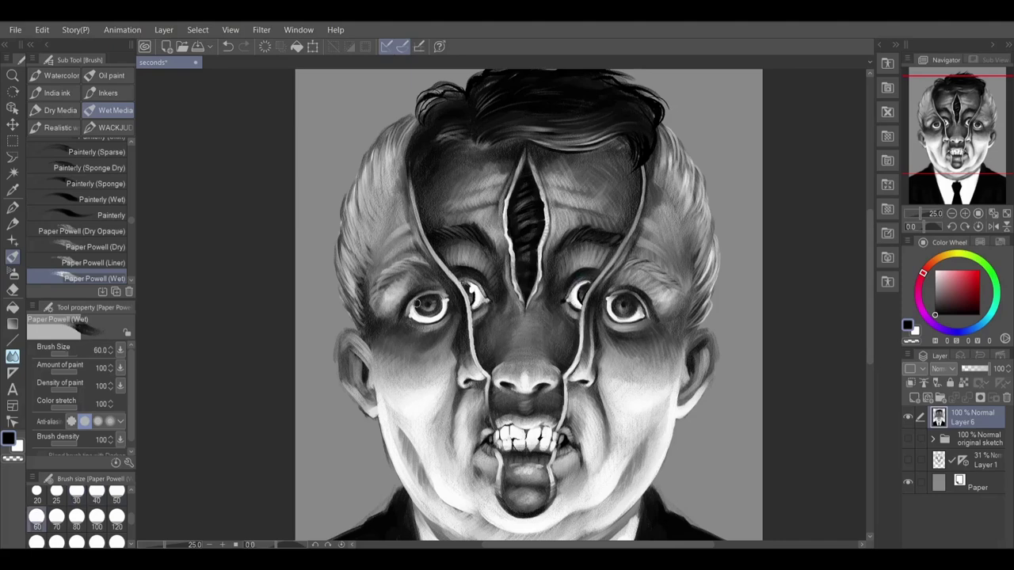
pyautogui.press('[')
pyautogui.press('[')
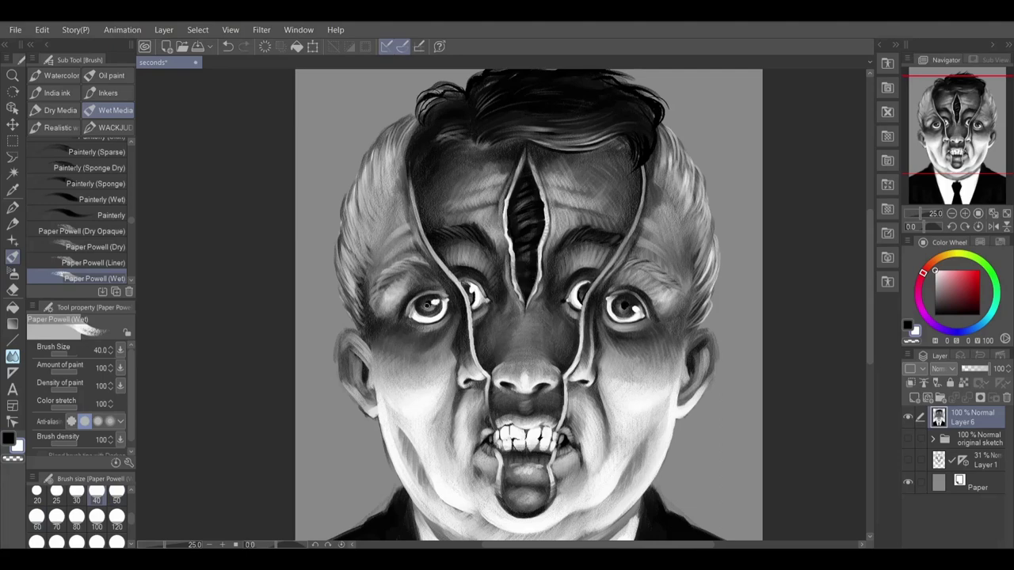
pyautogui.press(']')
pyautogui.press(']')
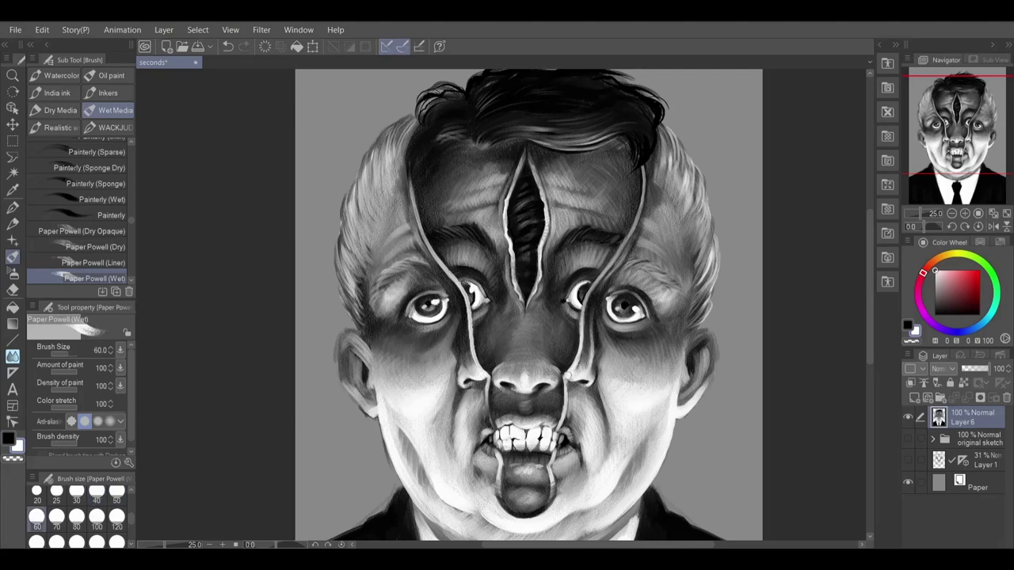
# Thicken and brighten the face seam beside the nose and outer nostrils in white, ending at brush size 60.
pyautogui.press('[')
pyautogui.press('[')
pyautogui.press('[')
pyautogui.press(']')
pyautogui.press(']')
pyautogui.press(']')
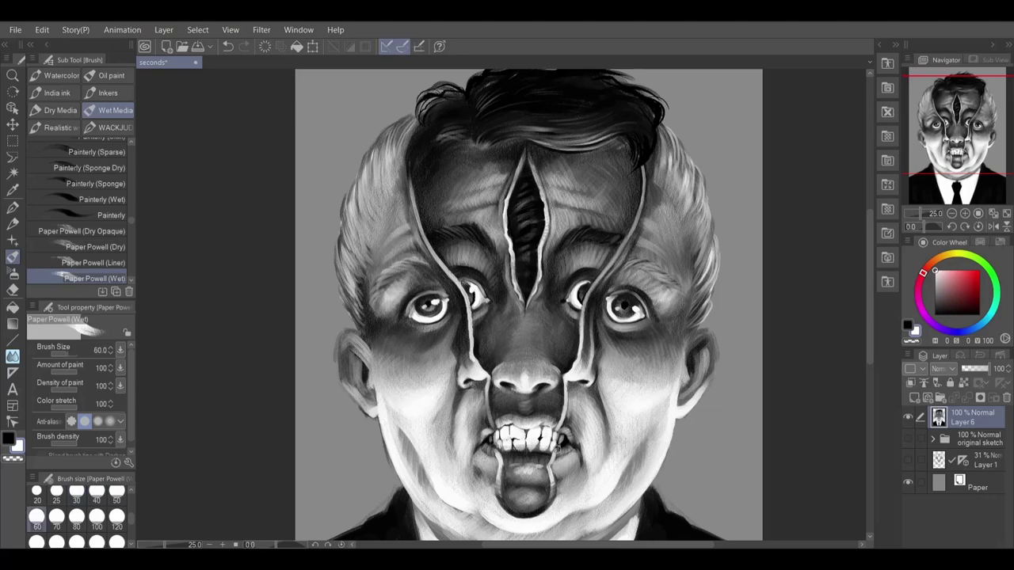
# Refine the seam at the right corner of the mouth at brush size 25.
pyautogui.press('[')
pyautogui.press('[')
pyautogui.press('[')
pyautogui.press('[')
pyautogui.keyDown('alt'); pyautogui.click(561, 446); pyautogui.keyUp('alt')
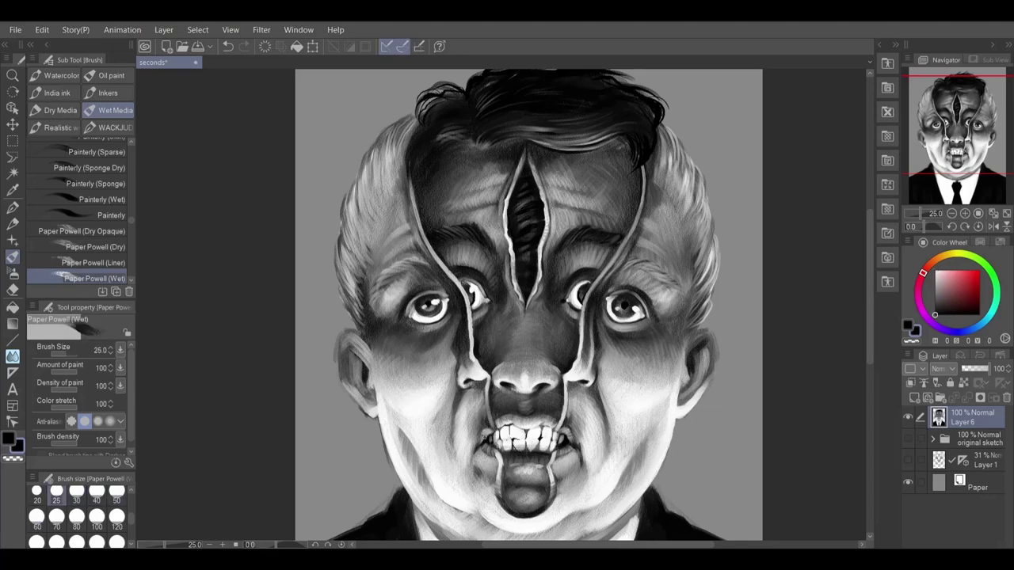
pyautogui.press('x')
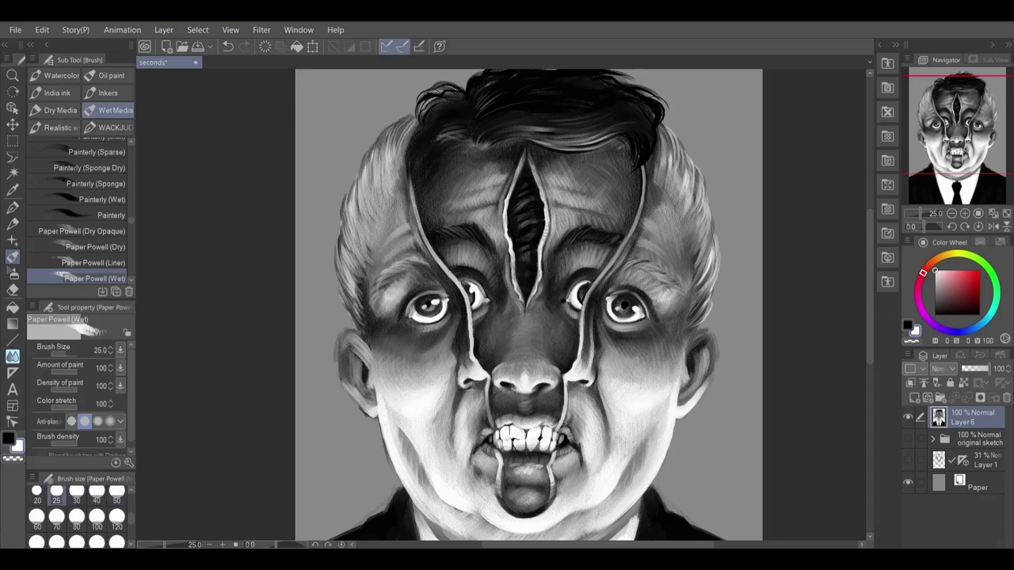
# Shade beneath the right outer nostril at brush size 60, alternating black and white.
pyautogui.press(']')
pyautogui.press(']')
pyautogui.press(']')
pyautogui.press(']')
pyautogui.press('x')
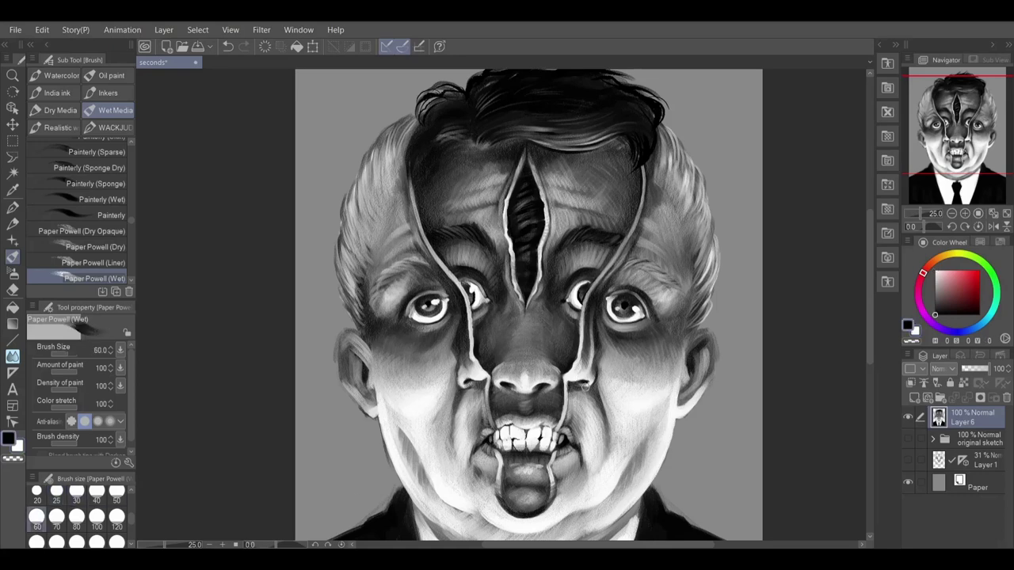
pyautogui.press('x')
pyautogui.press('x')
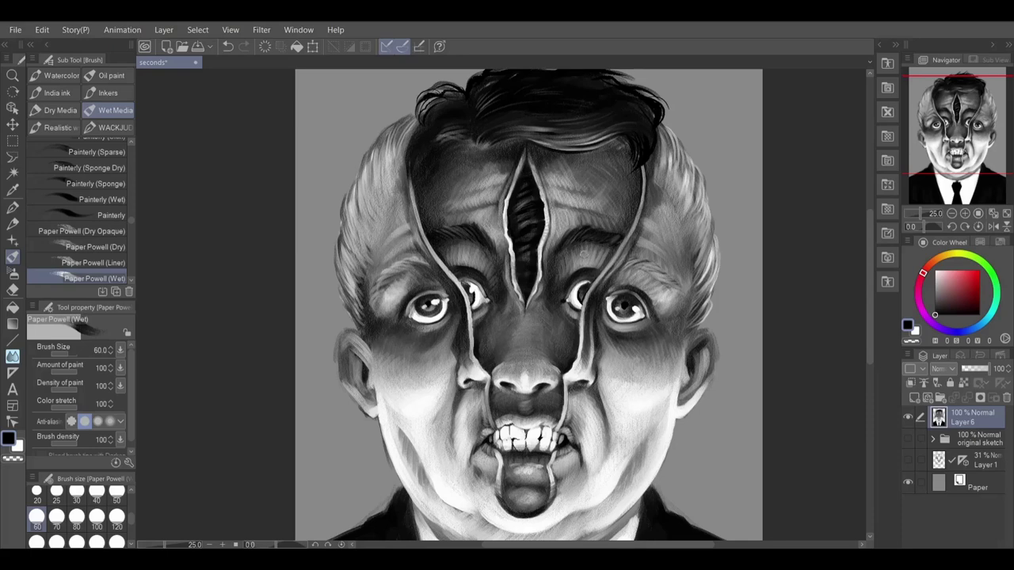
# Touch up the right inner eyelid with a smaller black brush and ready a white brush at size 50.
pyautogui.press('[')
pyautogui.press('[')
pyautogui.press('[')
pyautogui.press('[')
pyautogui.press('x')
pyautogui.press(']')
pyautogui.press(']')
pyautogui.press(']')
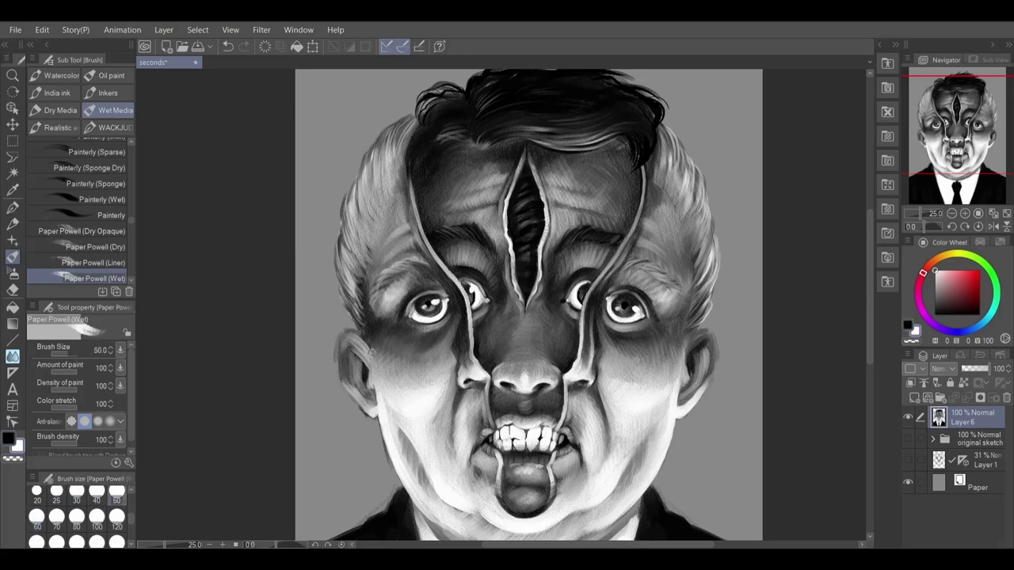
# Highlight the outer cheek edges beside both ears in white at brush size 50, reducing the brush to 25 near the left outer brow.
pyautogui.moveTo(371, 348); pyautogui.dragTo(379, 432)
pyautogui.moveTo(682, 334); pyautogui.dragTo(672, 382)
pyautogui.press('[')
pyautogui.press('[')
pyautogui.press('[')
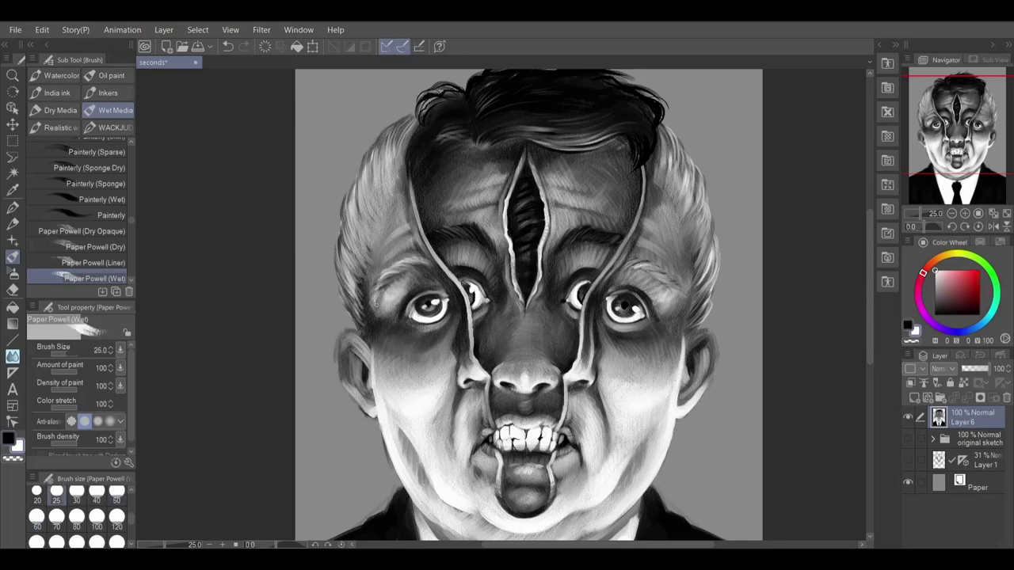
# Darken the left outer brow with a black stroke at brush size 17.
pyautogui.press('x')
pyautogui.press('[')
pyautogui.moveTo(401, 270); pyautogui.dragTo(376, 282)
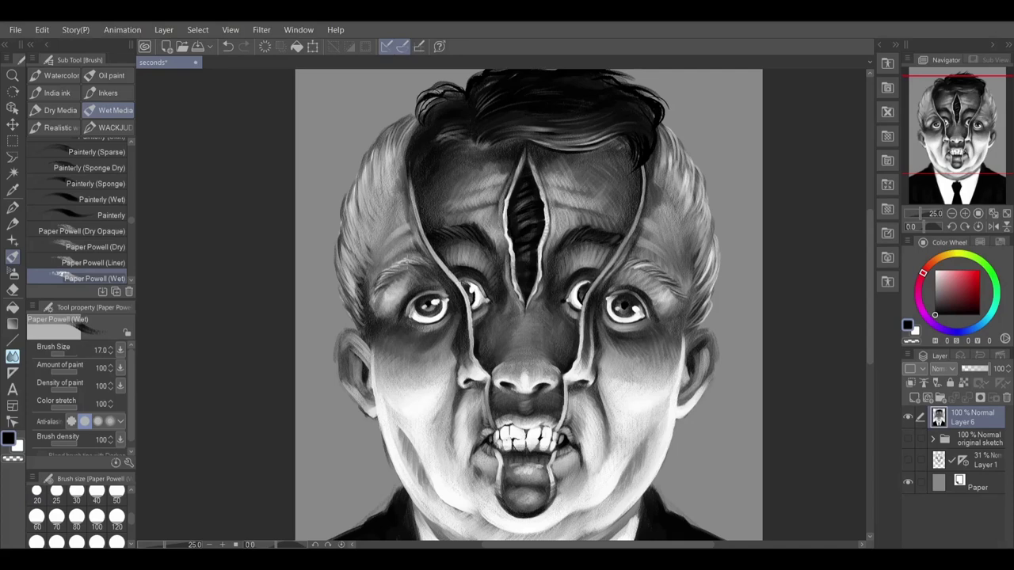
# Blend the tones around the left outer eye, using black at brush size 60 and white at size 40.
pyautogui.press(']')
pyautogui.press(']')
pyautogui.press(']')
pyautogui.press(']')
pyautogui.press(']')
pyautogui.press(']')
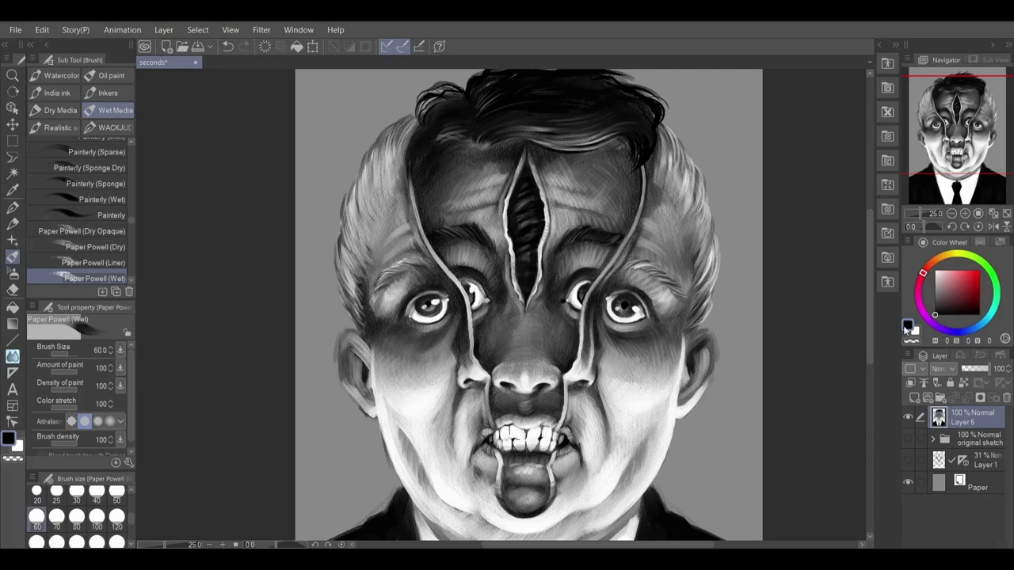
pyautogui.press('x')
pyautogui.press('[')
pyautogui.press('[')
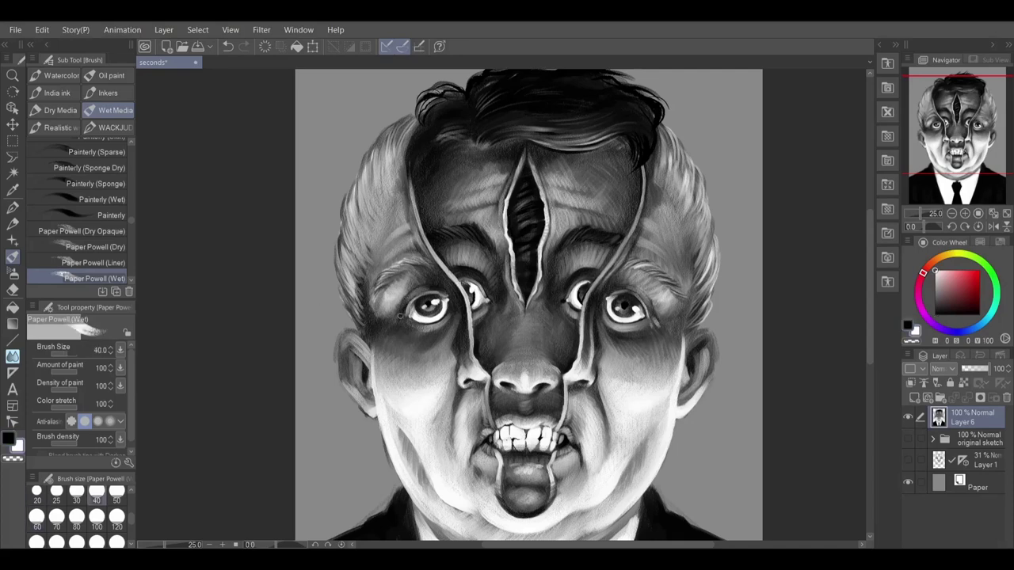
# Paint over the nostrils of the inner nose in white at brush size 50.
pyautogui.press(']')
pyautogui.press(']')
pyautogui.press(']')
pyautogui.press(']')
pyautogui.hotkey('ctrl', '0')
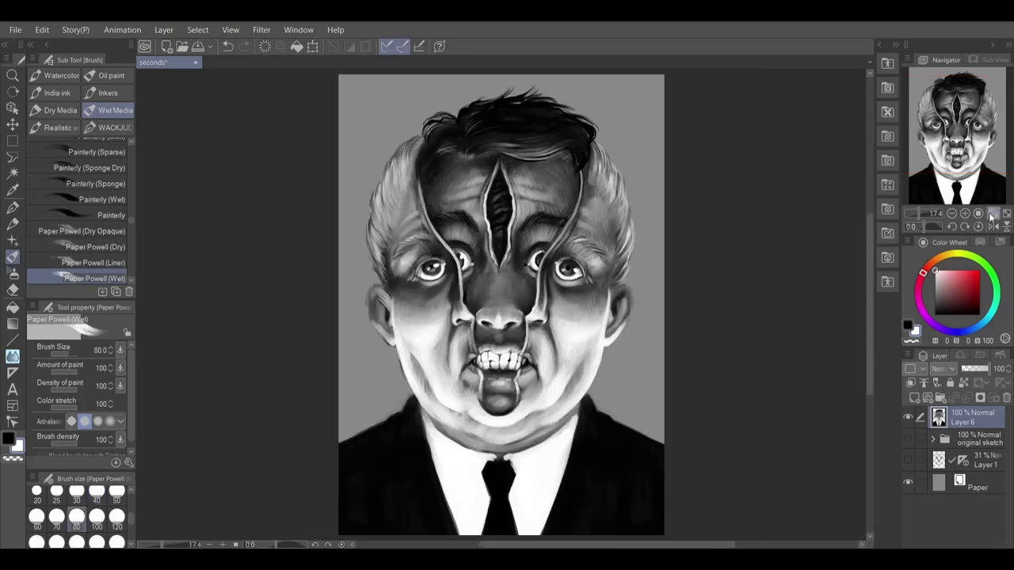
pyautogui.press('[')
pyautogui.press('[')
pyautogui.press('[')
pyautogui.press('[')
pyautogui.press('[')
pyautogui.scroll(1, 1006, 467)
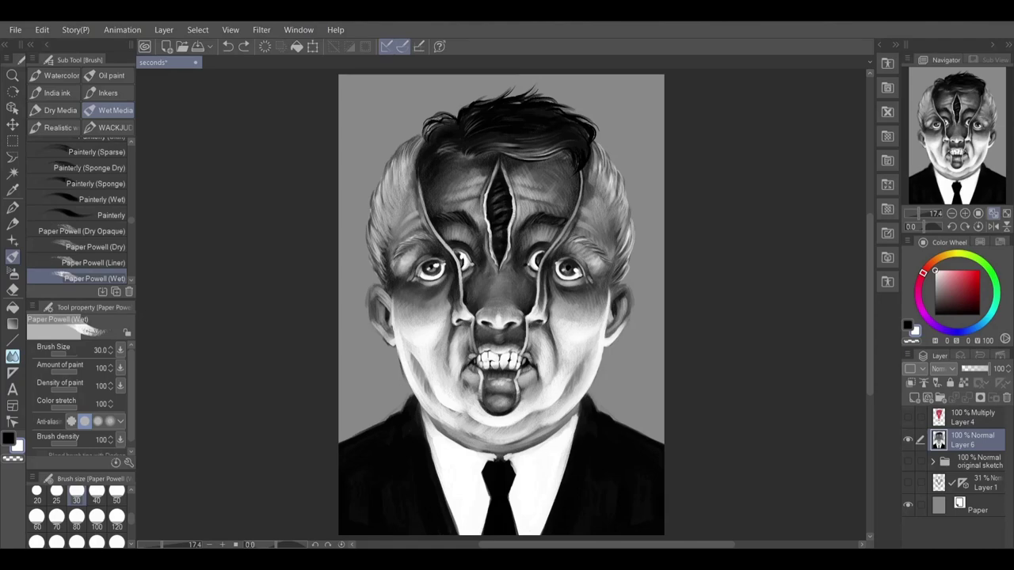
pyautogui.press(']')
pyautogui.press(']')
pyautogui.moveTo(503, 321); pyautogui.dragTo(520, 328)
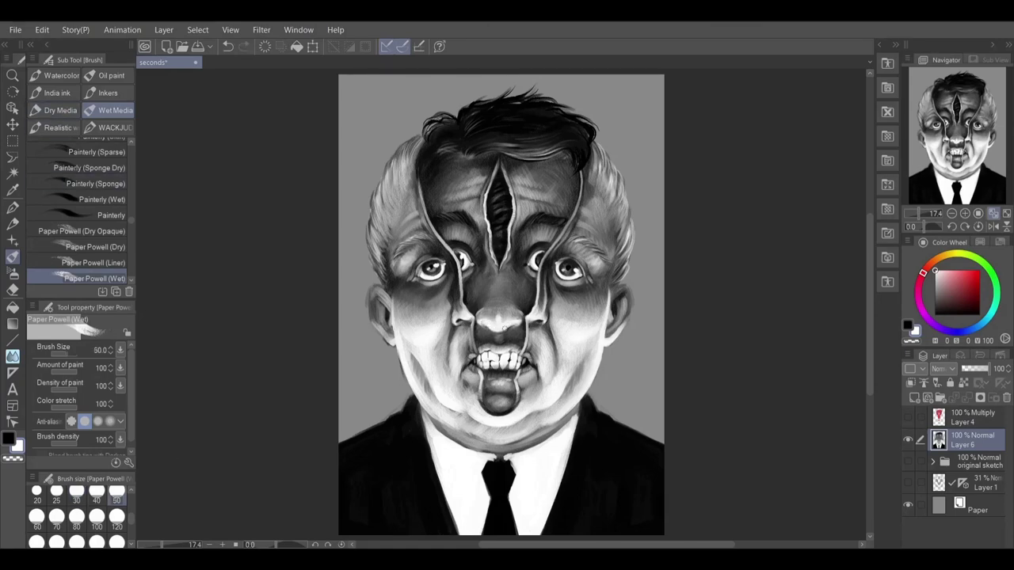
# Smooth the underside of the nose tip with dark and light tones sampled from the painting.
pyautogui.keyDown('alt'); pyautogui.click(505, 328); pyautogui.keyUp('alt')
pyautogui.moveTo(512, 327); pyautogui.dragTo(522, 323)
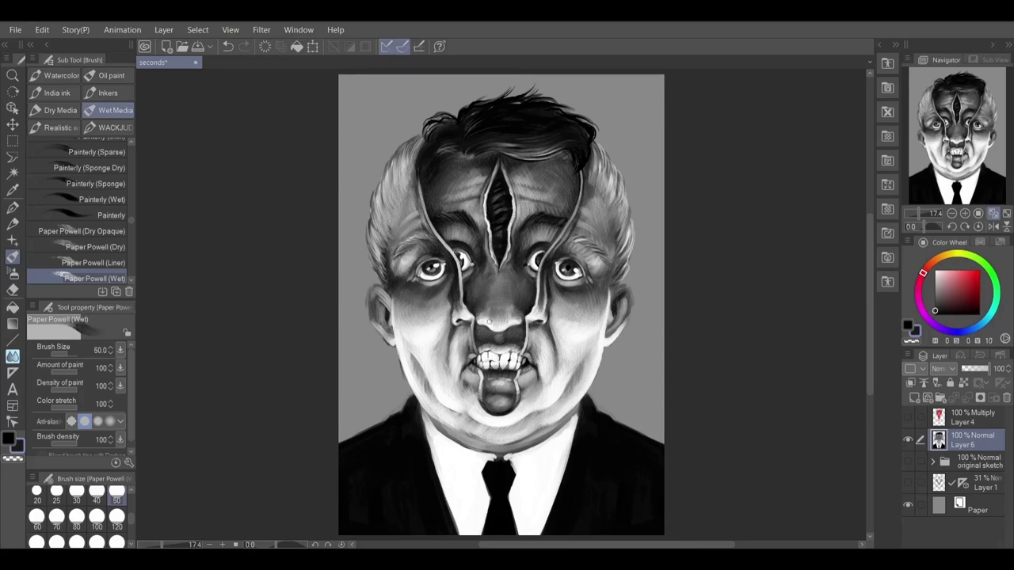
pyautogui.keyDown('alt'); pyautogui.click(503, 327); pyautogui.keyUp('alt')
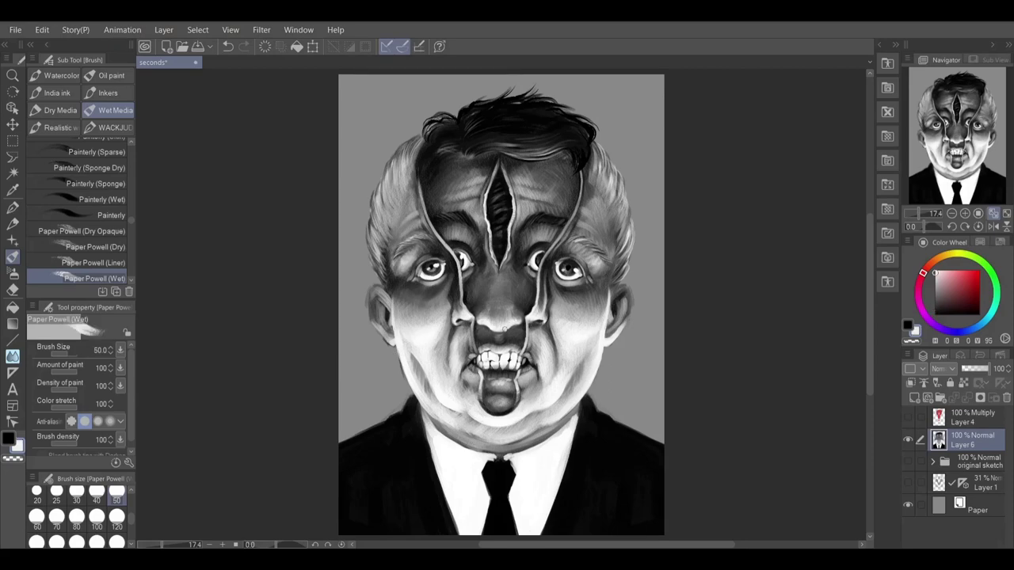
# Round off the nose tip with black at brush sizes 80 and 50, and ready white for touch-ups.
pyautogui.click(908, 326)
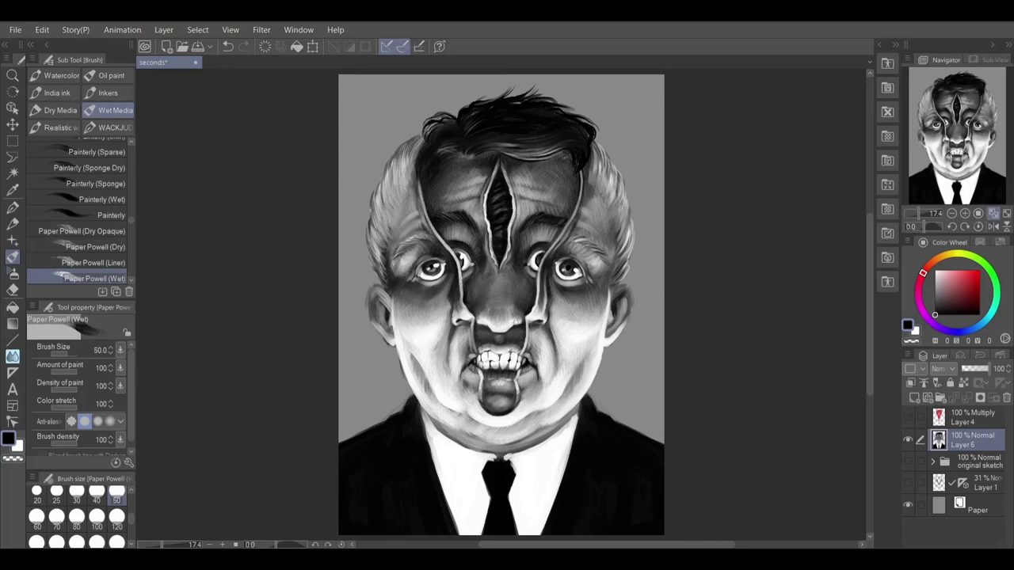
pyautogui.click(77, 519)
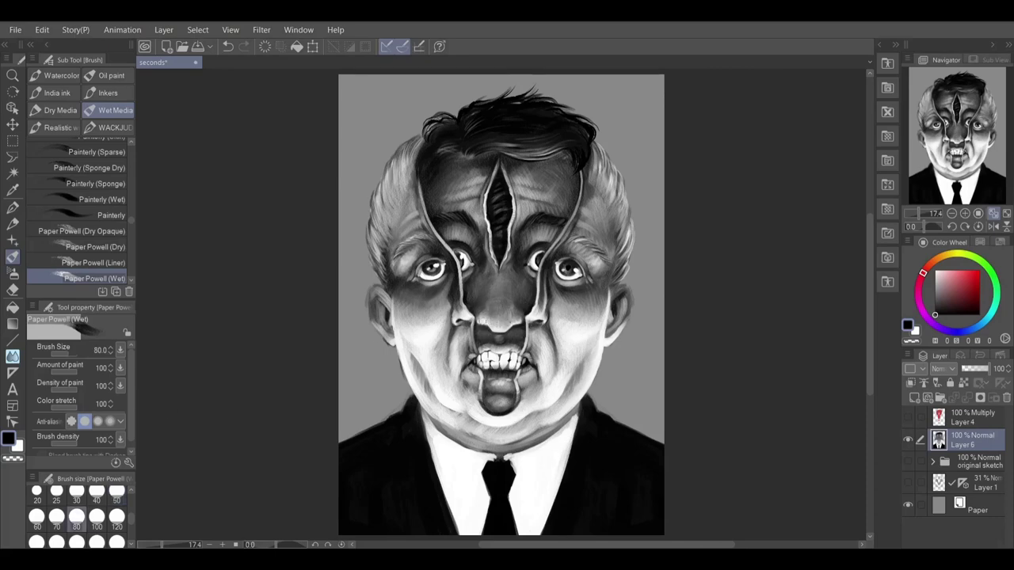
pyautogui.press('[')
pyautogui.press('[')
pyautogui.press('[')
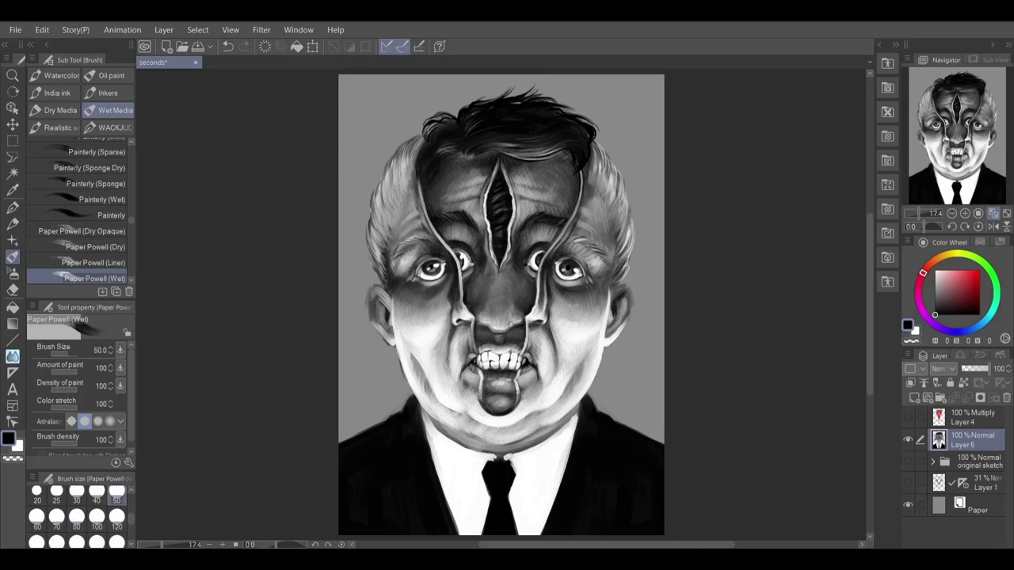
pyautogui.press('x')
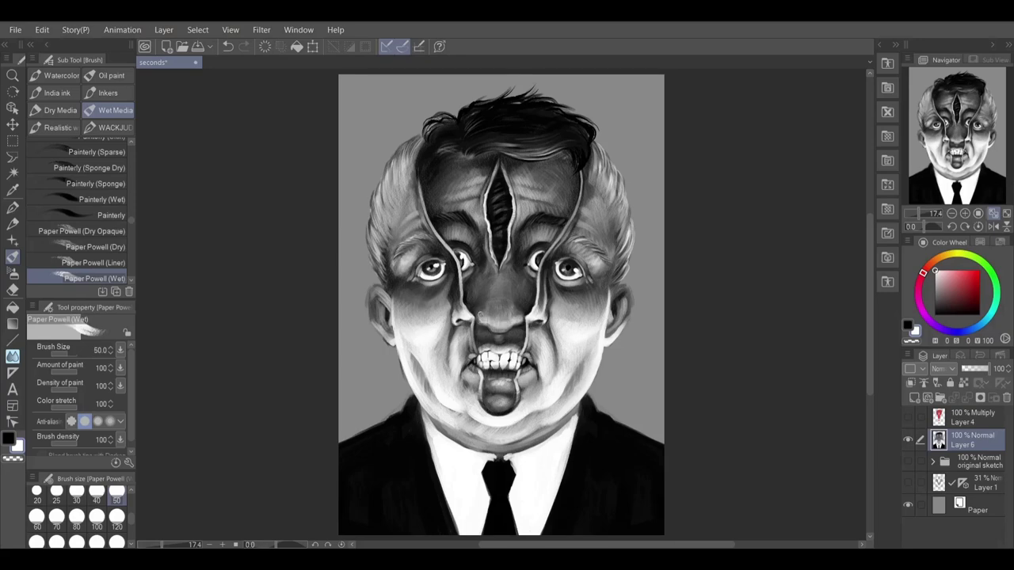
# Shade the nose bridge just below the forehead slit in black at brush size 120.
pyautogui.press('x')
pyautogui.press(']')
pyautogui.press(']')
pyautogui.press(']')
pyautogui.press(']')
pyautogui.press(']')
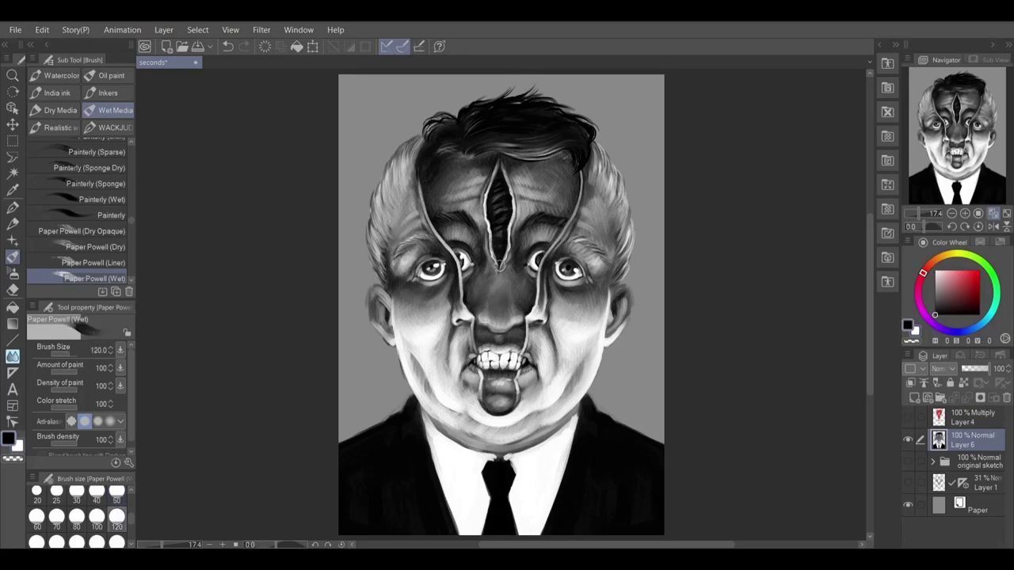
# Refine the shadows along the nose and its right seam in black at brush sizes 30 and 50.
pyautogui.press('[')
pyautogui.press('[')
pyautogui.press('[')
pyautogui.press('[')
pyautogui.press('[')
pyautogui.press('[')
pyautogui.press('[')
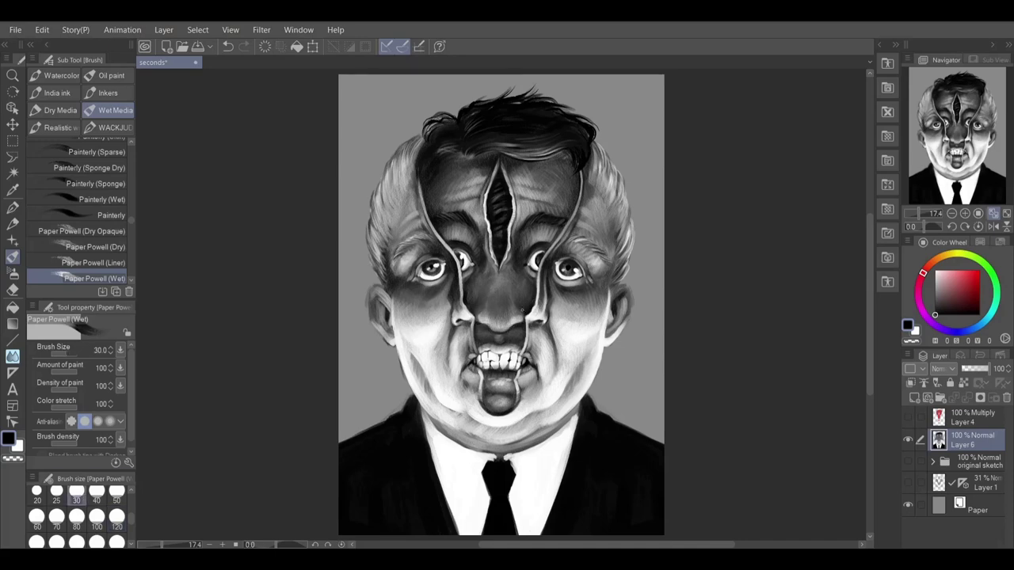
pyautogui.press(']')
pyautogui.press(']')
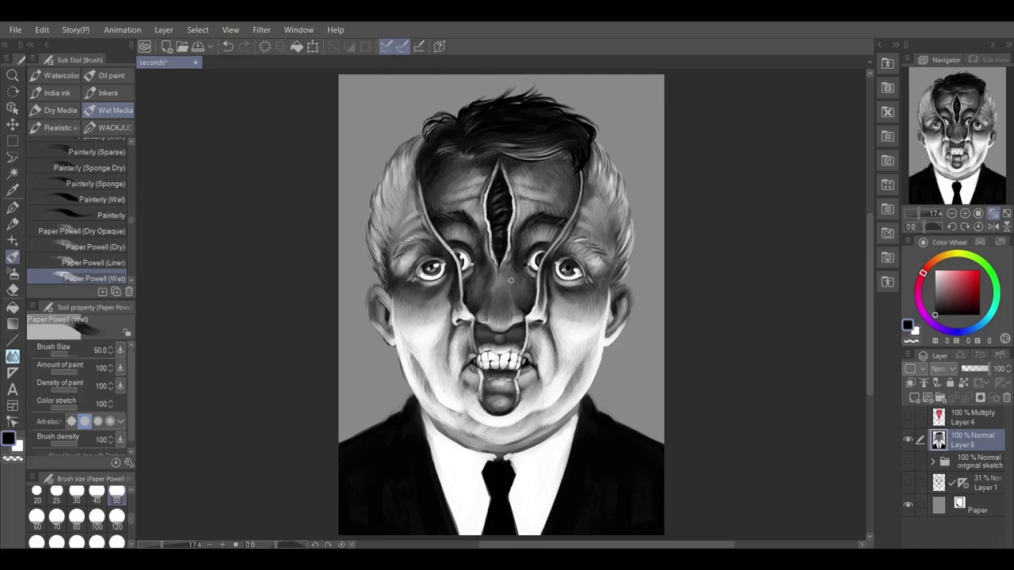
# Model the sides of the nose by alternating white and black, increasing the brush size from 50 to 120.
pyautogui.press('x')
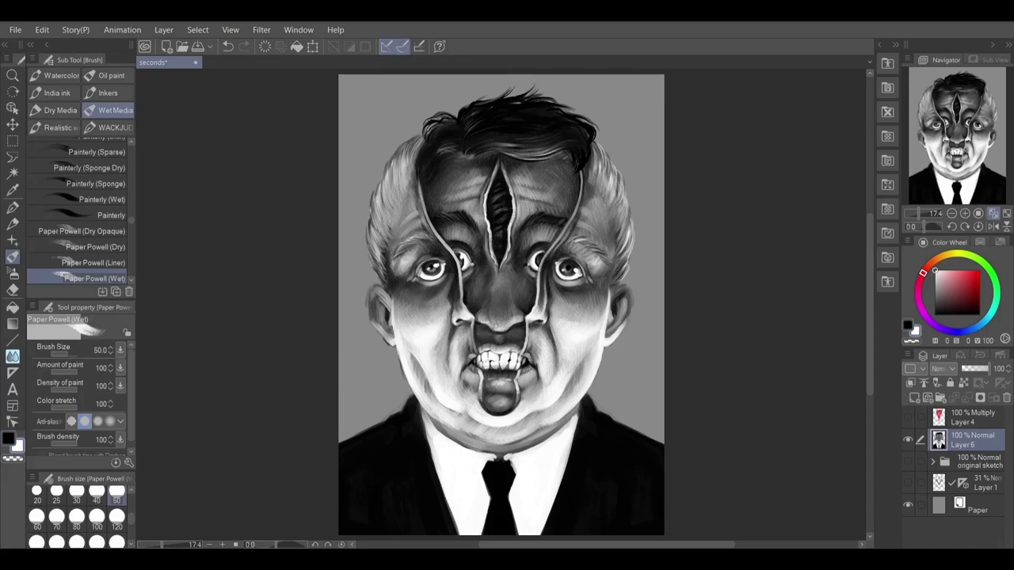
pyautogui.press('x')
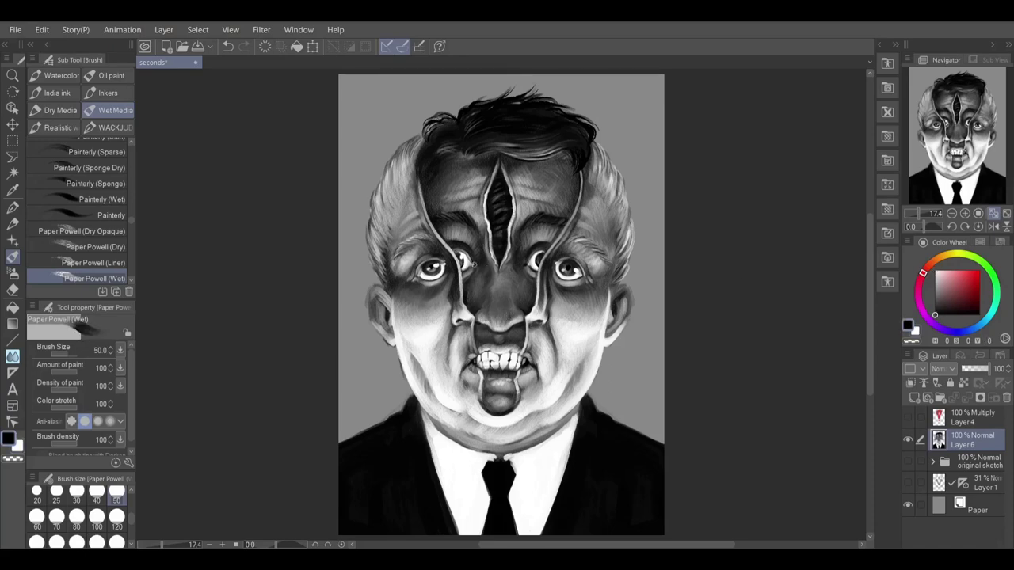
pyautogui.press('x')
pyautogui.click(116, 519)
pyautogui.press('x')
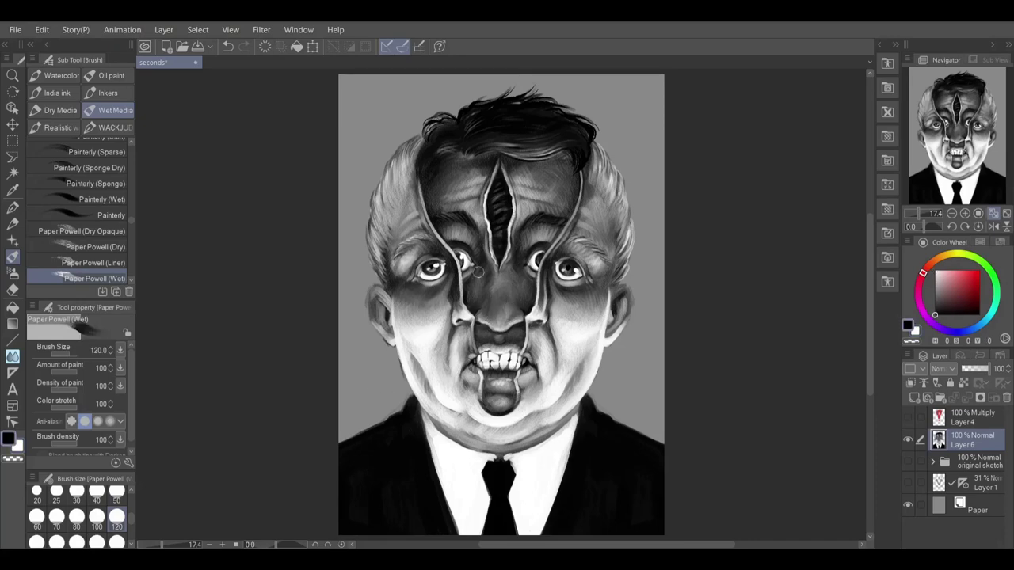
pyautogui.press('x')
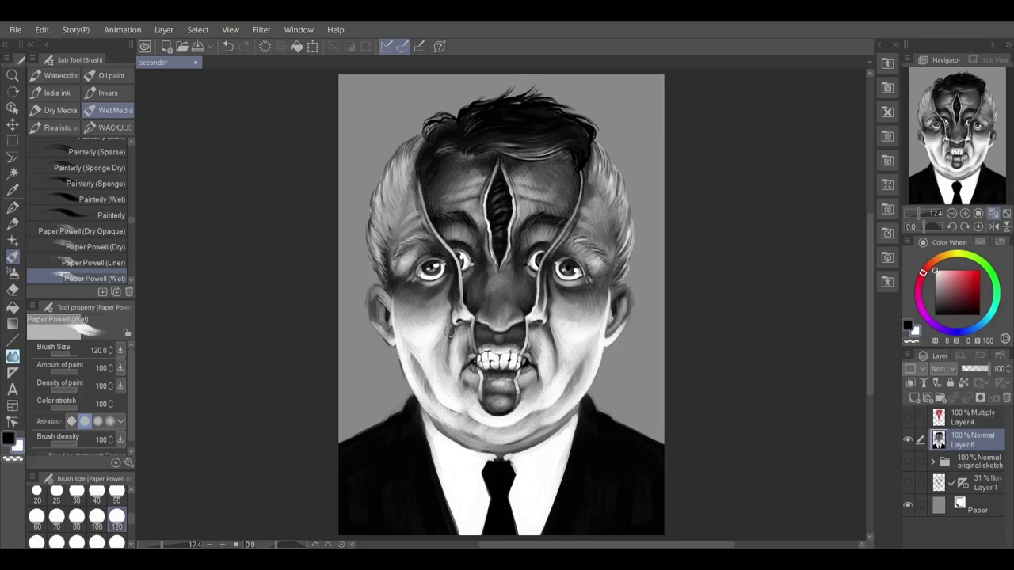
pyautogui.press('x')
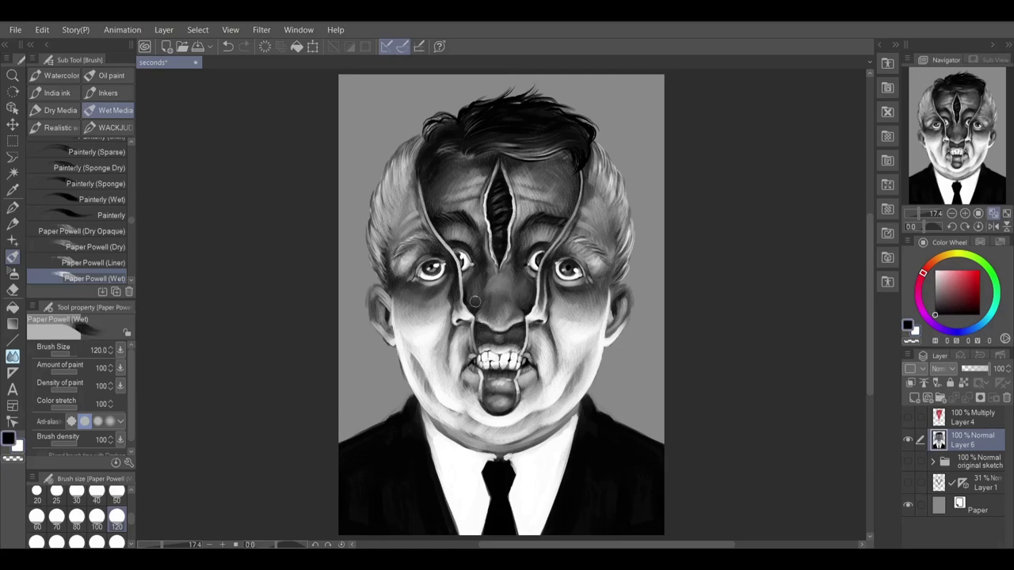
# Deepen the shading between the slit and the right inner brow in black at brush sizes 50 and 80.
pyautogui.press('[')
pyautogui.press('[')
pyautogui.press('[')
pyautogui.press('[')
pyautogui.press('[')
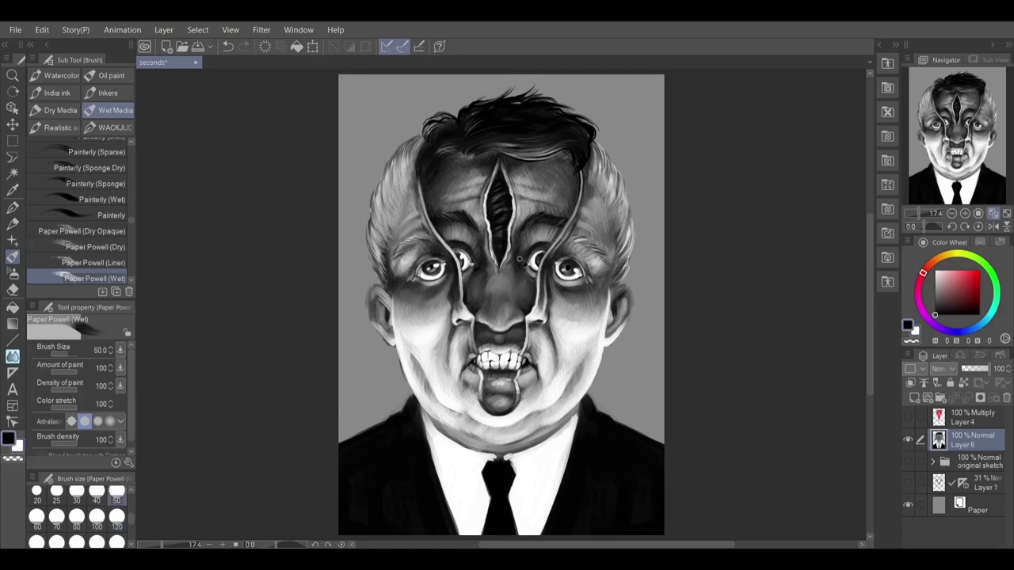
pyautogui.press(']')
pyautogui.press(']')
pyautogui.press(']')
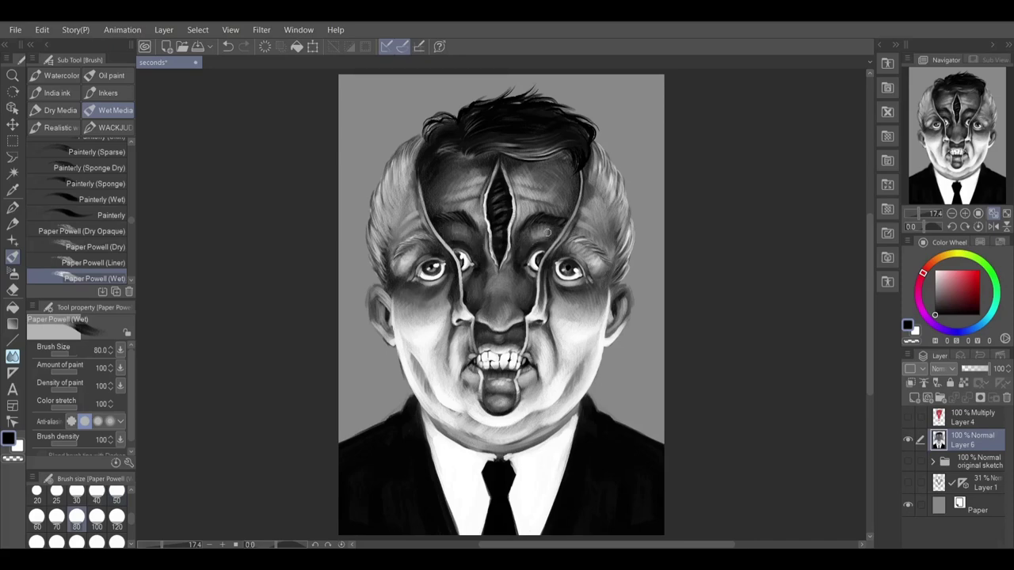
# Shade the inner forehead above both brows at brush size 120, alternating white and black.
pyautogui.press('x')
pyautogui.press(']')
pyautogui.press(']')
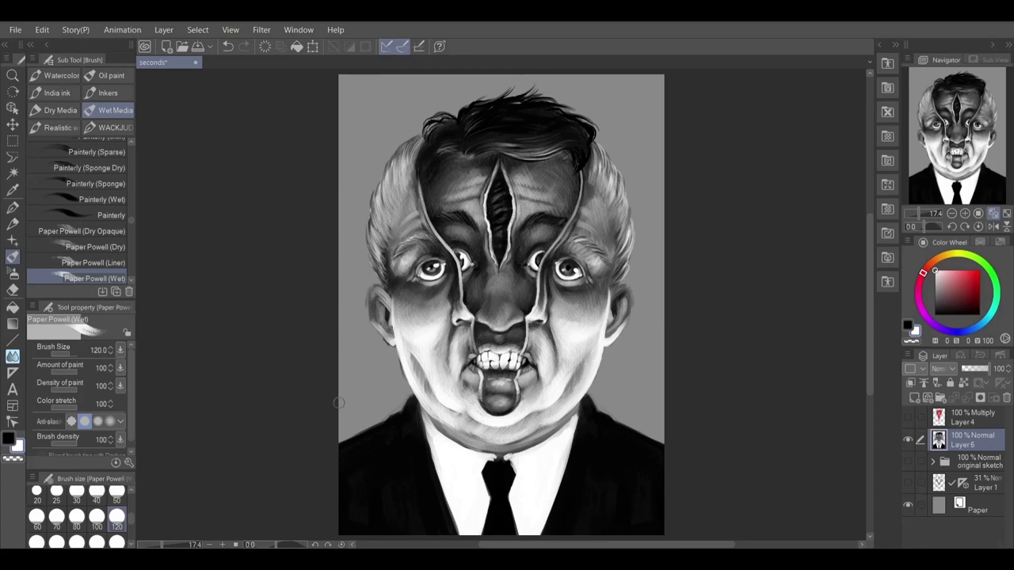
pyautogui.press('x')
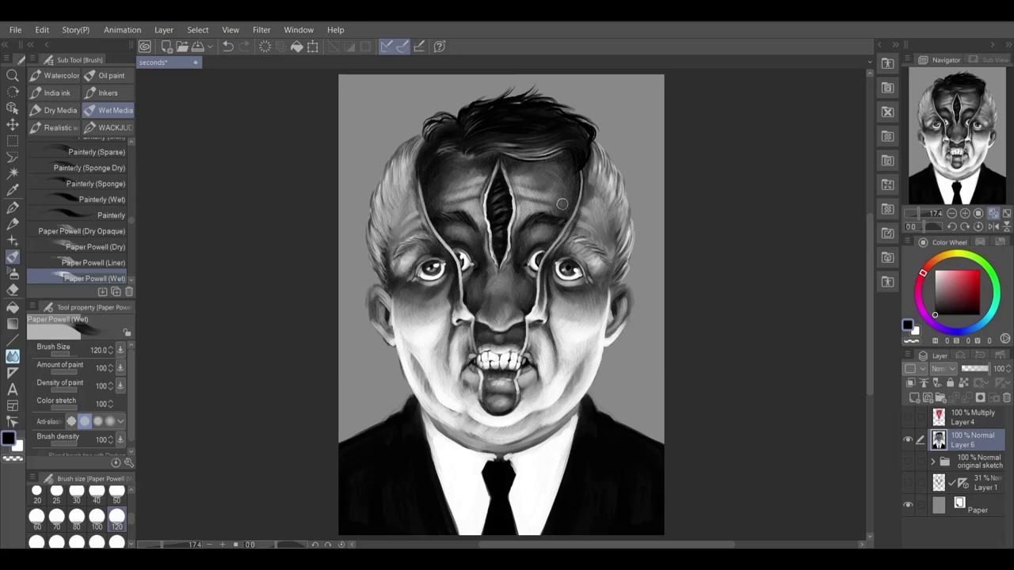
pyautogui.click(914, 327)
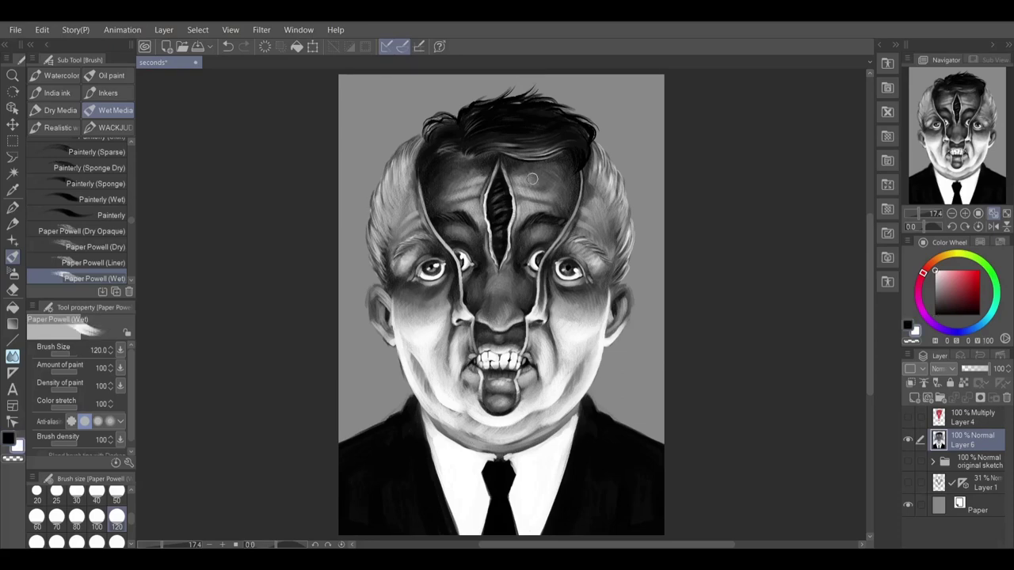
pyautogui.press('x')
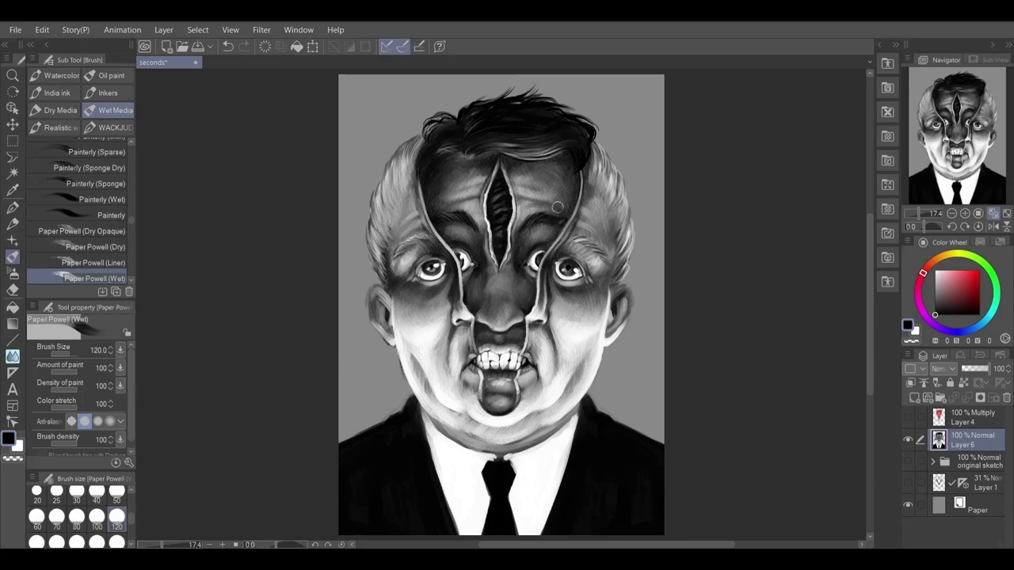
pyautogui.moveTo(449, 205); pyautogui.dragTo(474, 212)
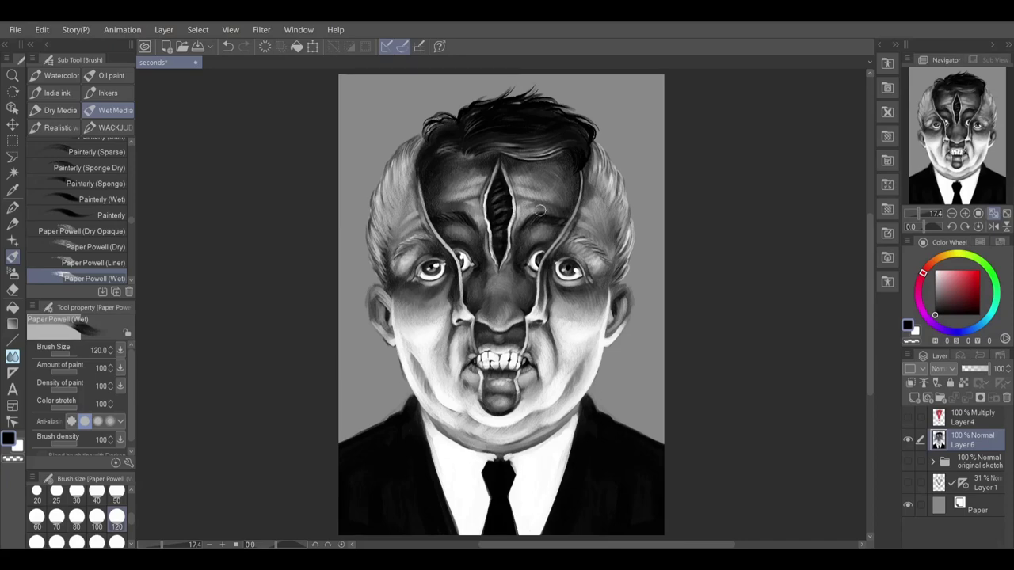
pyautogui.moveTo(541, 210)
pyautogui.mouseDown()
pyautogui.moveTo(518, 166)
pyautogui.moveTo(463, 200)
pyautogui.mouseUp()
# Blend the left jaw and the area beside the mouth at brush size 120, alternating white and black.
pyautogui.press('x')
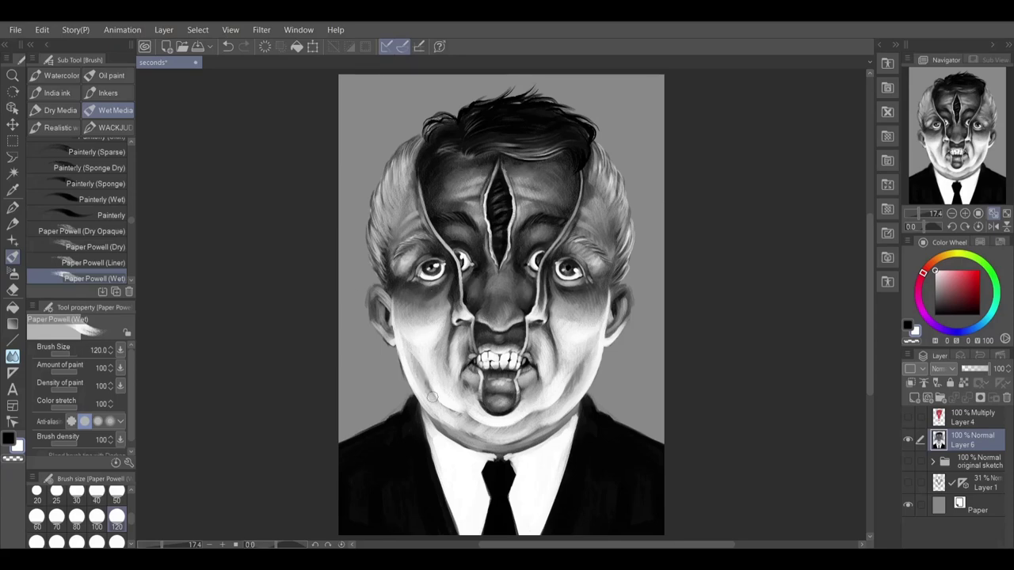
pyautogui.press('x')
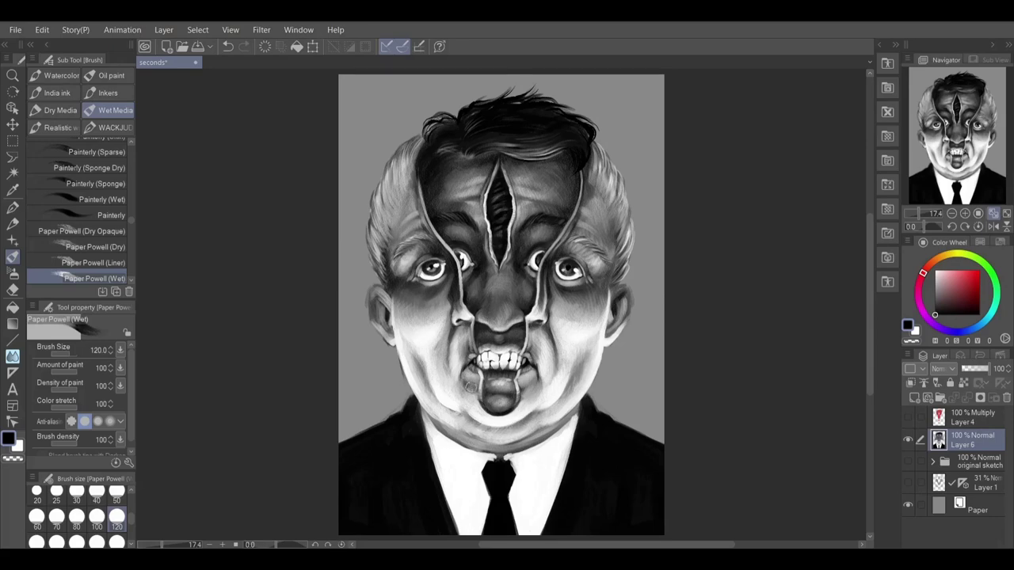
pyautogui.press('x')
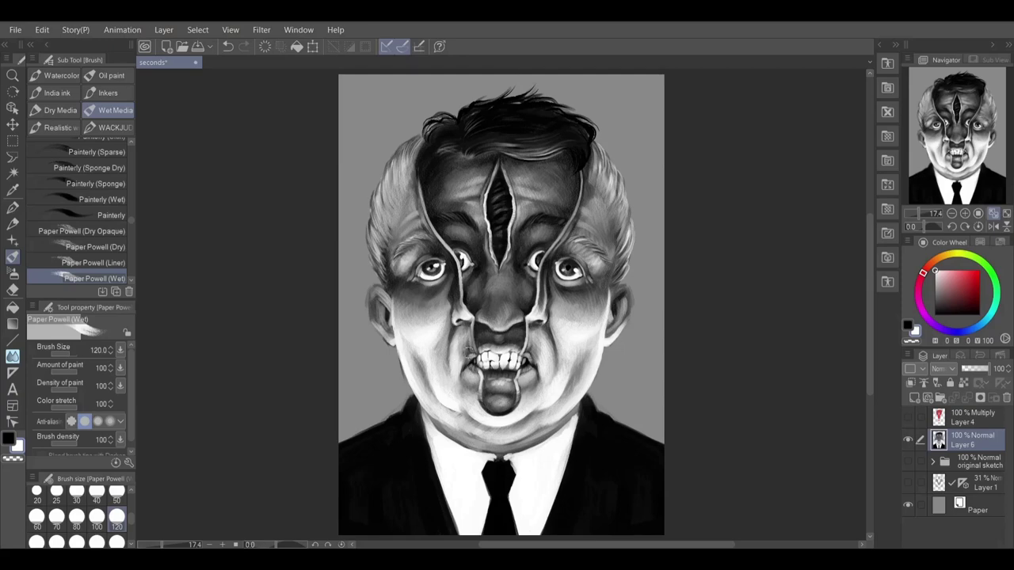
# Darken the outer edge of the right seam beside the nose in black at brush size 50.
pyautogui.press('[')
pyautogui.press('[')
pyautogui.press('[')
pyautogui.press('[')
pyautogui.press('[')
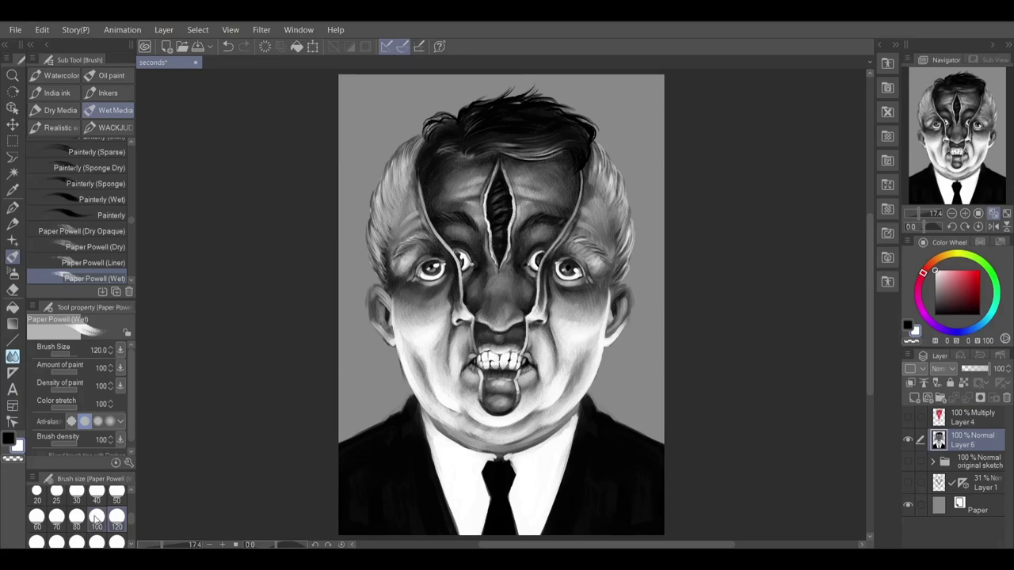
pyautogui.press('x')
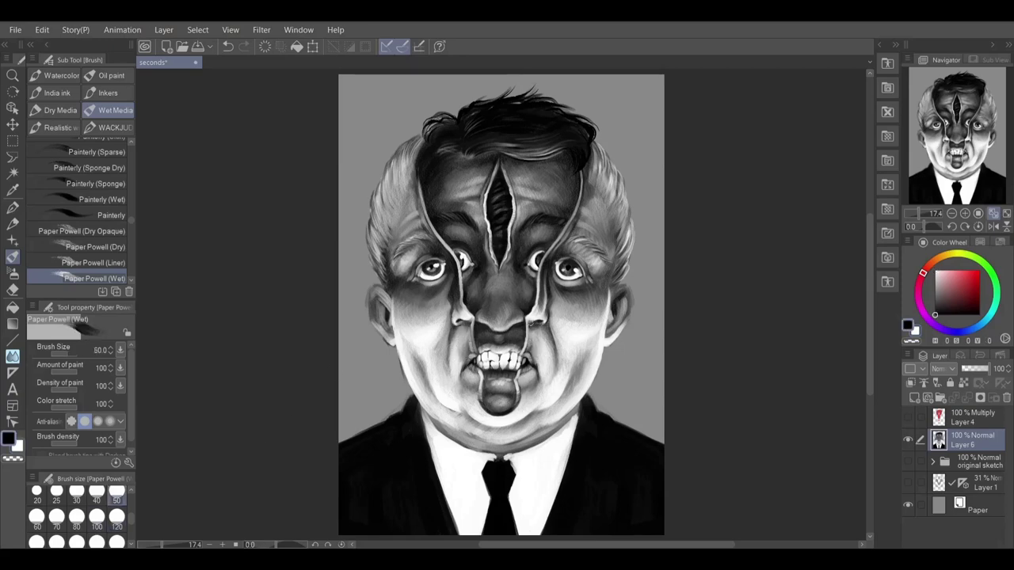
pyautogui.moveTo(548, 275); pyautogui.dragTo(543, 315)
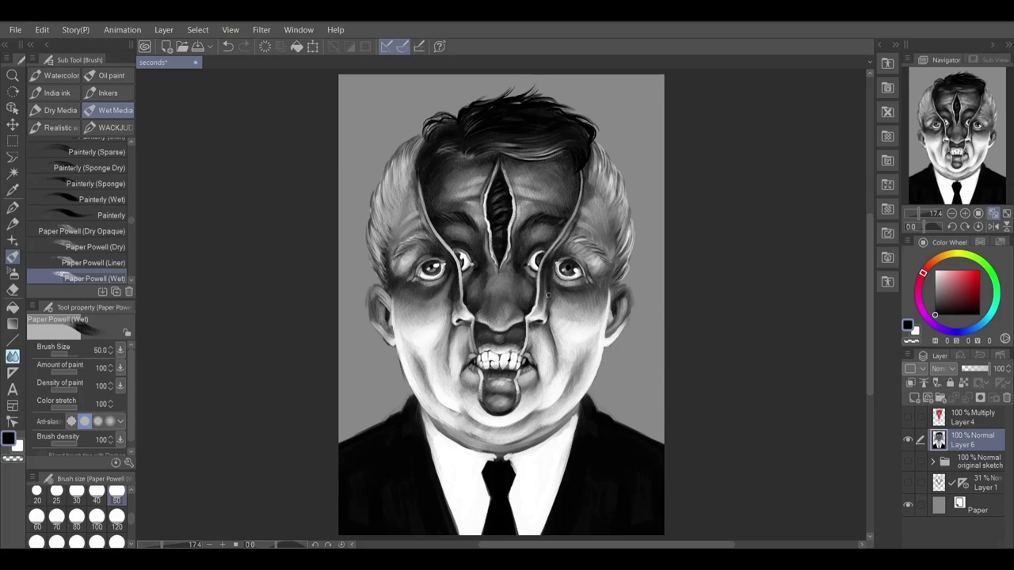
# Shade both outer temples and brows in black at brush size 80, and switch to white near the right seam.
pyautogui.press(']')
pyautogui.press(']')
pyautogui.press(']')
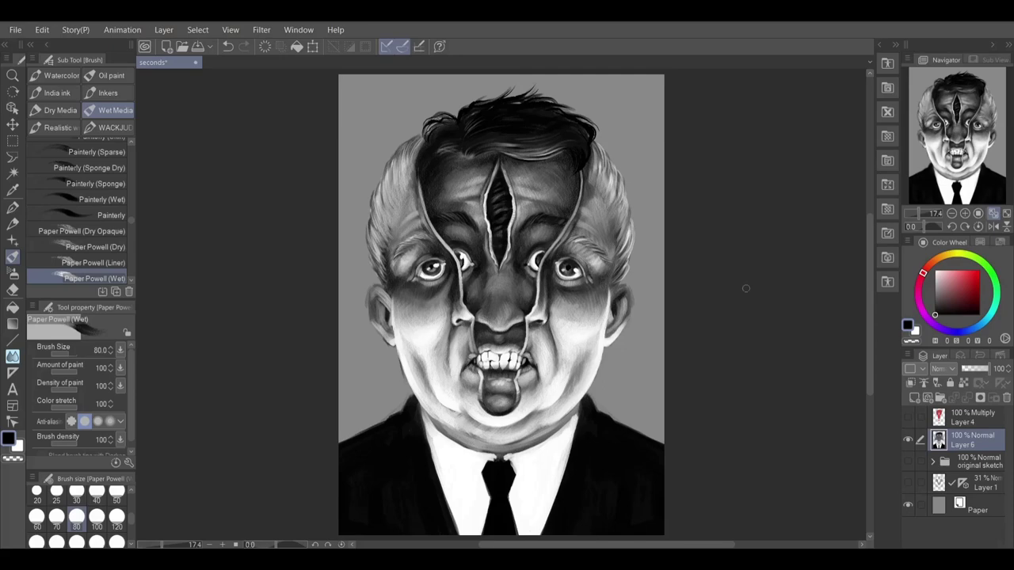
pyautogui.press('x')
pyautogui.press('x')
pyautogui.moveTo(597, 255); pyautogui.dragTo(592, 275)
pyautogui.moveTo(408, 257)
pyautogui.mouseDown()
pyautogui.moveTo(397, 279)
pyautogui.moveTo(392, 252)
pyautogui.moveTo(379, 252)
pyautogui.moveTo(393, 204)
pyautogui.moveTo(408, 192)
pyautogui.mouseUp()
pyautogui.moveTo(590, 165)
pyautogui.mouseDown()
pyautogui.moveTo(614, 221)
pyautogui.moveTo(606, 268)
pyautogui.mouseUp()
pyautogui.press('x')
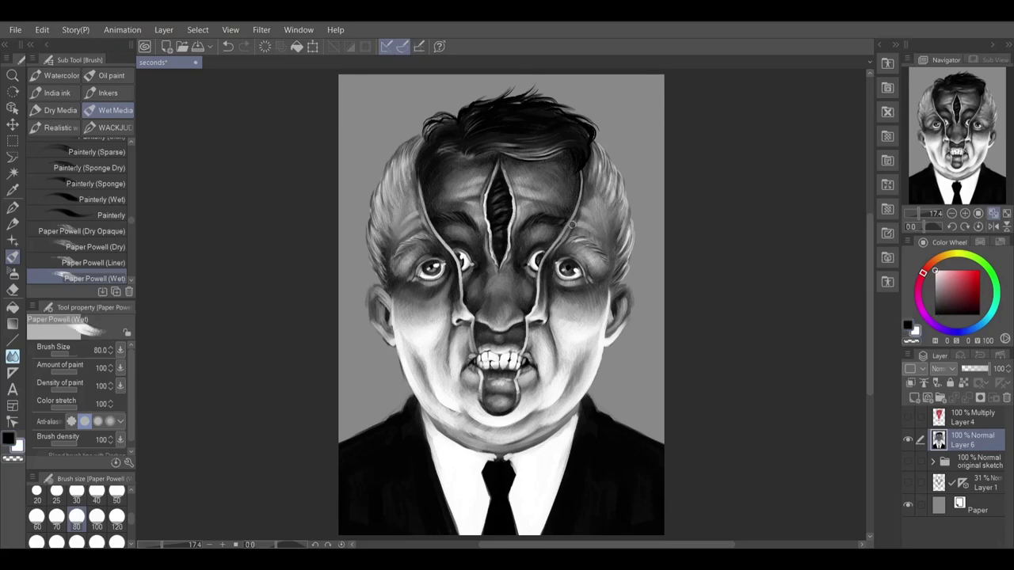
# Shade the outer forehead and brows beside both seams in white at brush sizes 50 and 80.
pyautogui.press('[')
pyautogui.press('[')
pyautogui.press('[')
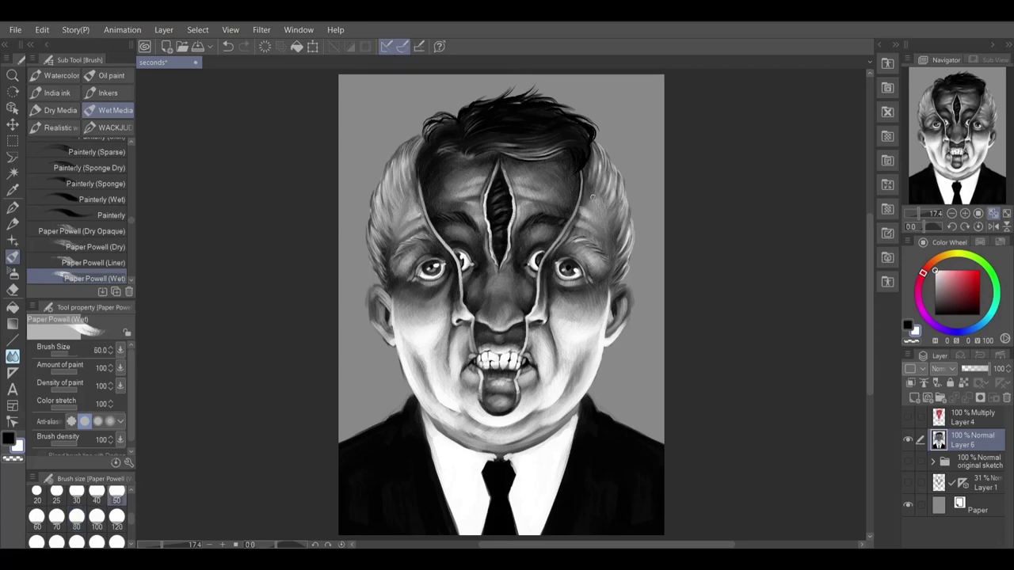
pyautogui.click(76, 517)
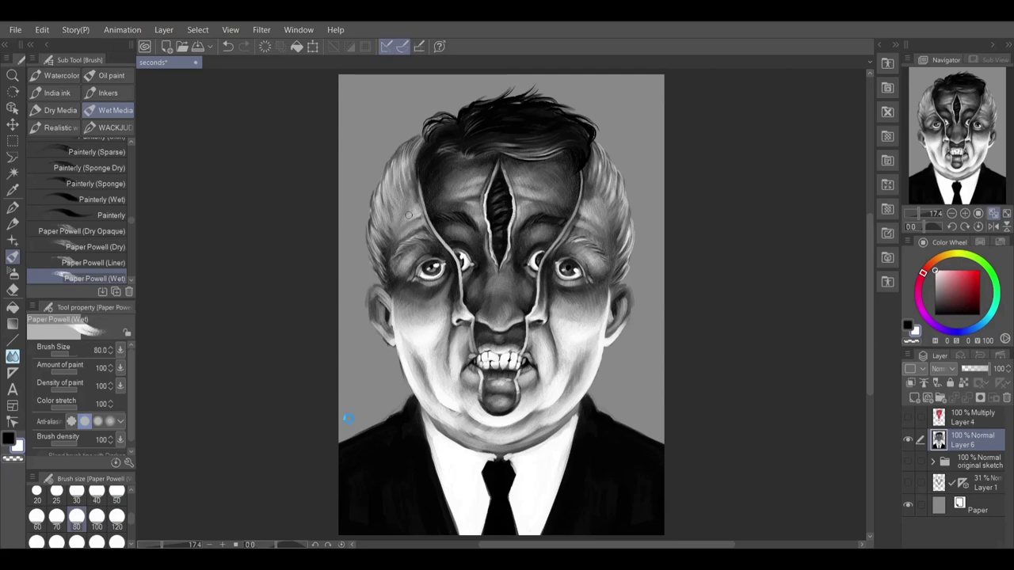
pyautogui.press('[')
pyautogui.press('[')
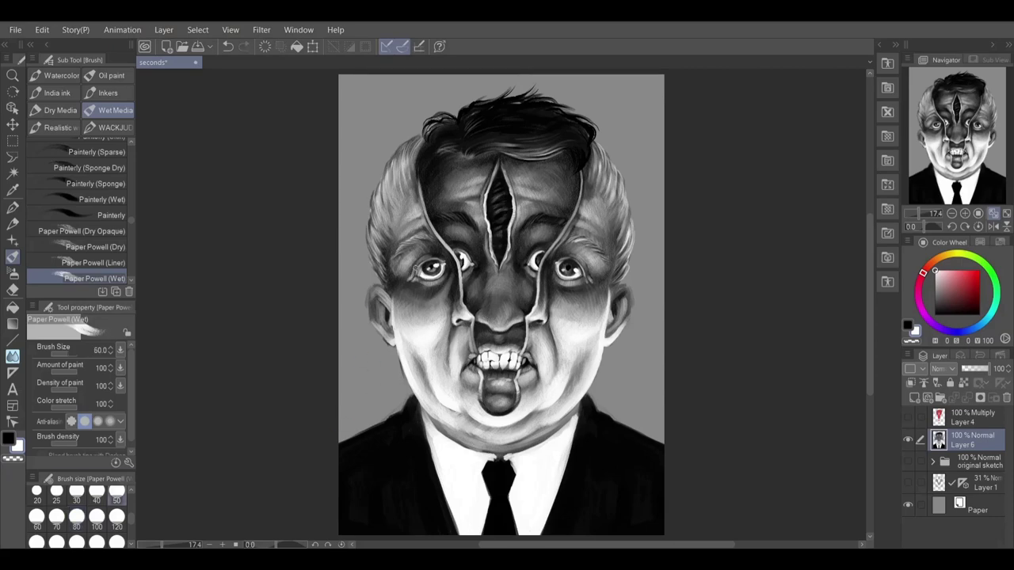
pyautogui.moveTo(447, 250); pyautogui.dragTo(430, 230)
# Refine the outer edges of both seams beside the eyes at brush size 50, alternating black and white.
pyautogui.click(908, 325)
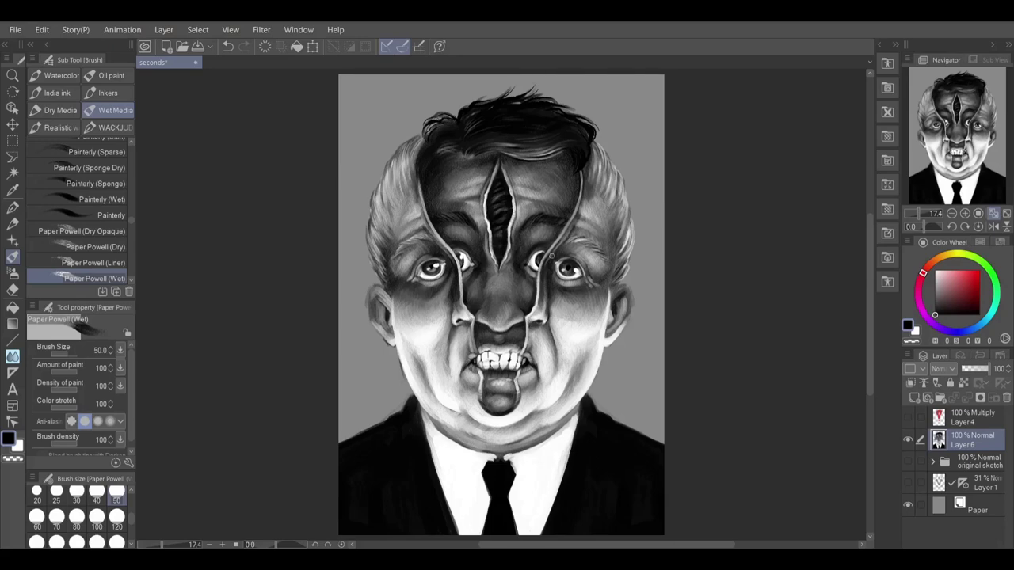
pyautogui.press('x')
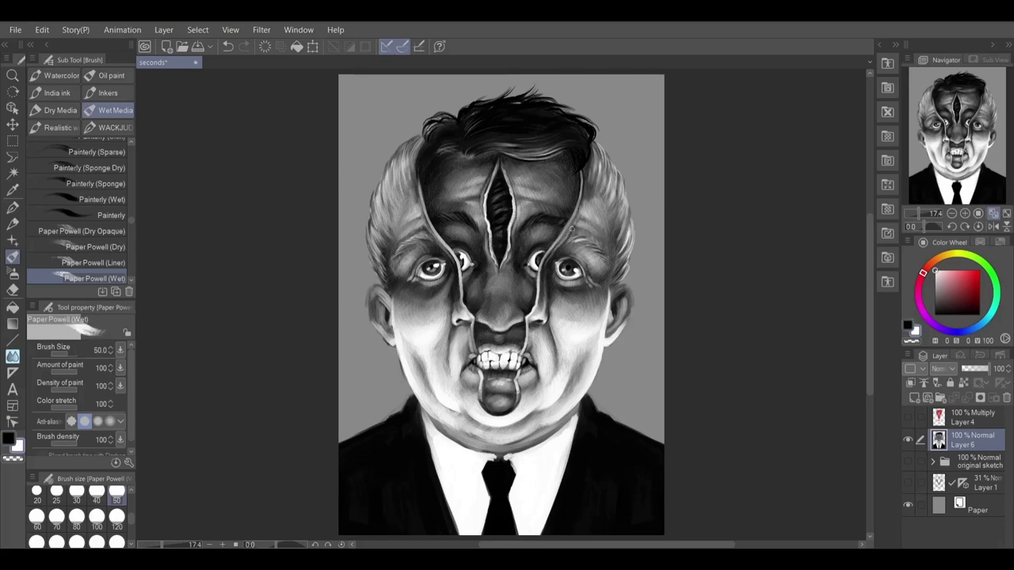
pyautogui.moveTo(454, 263); pyautogui.dragTo(431, 231)
# Shade the inside and rims of both ears at brush size 50, alternating black and white.
pyautogui.press('x')
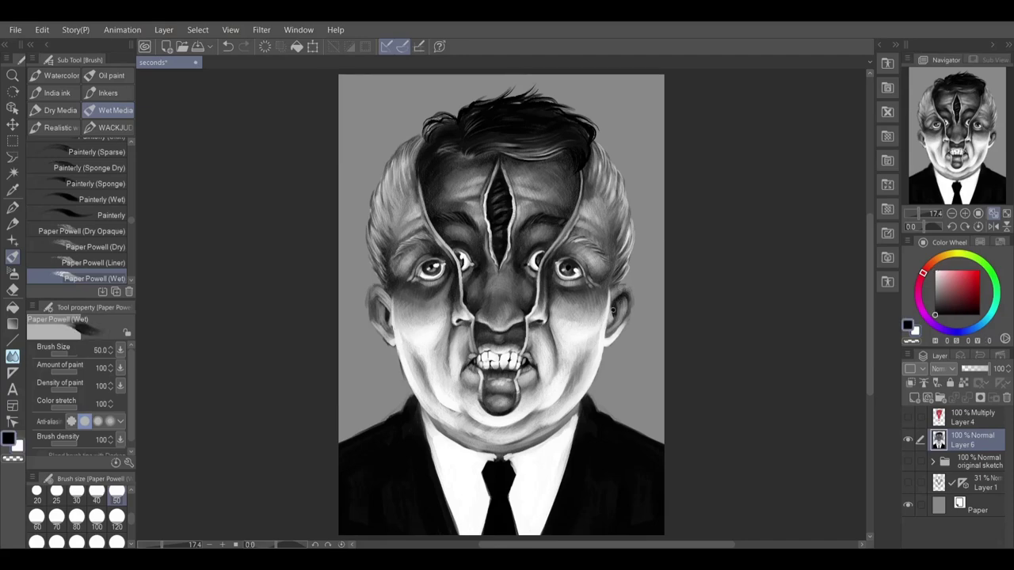
pyautogui.press('x')
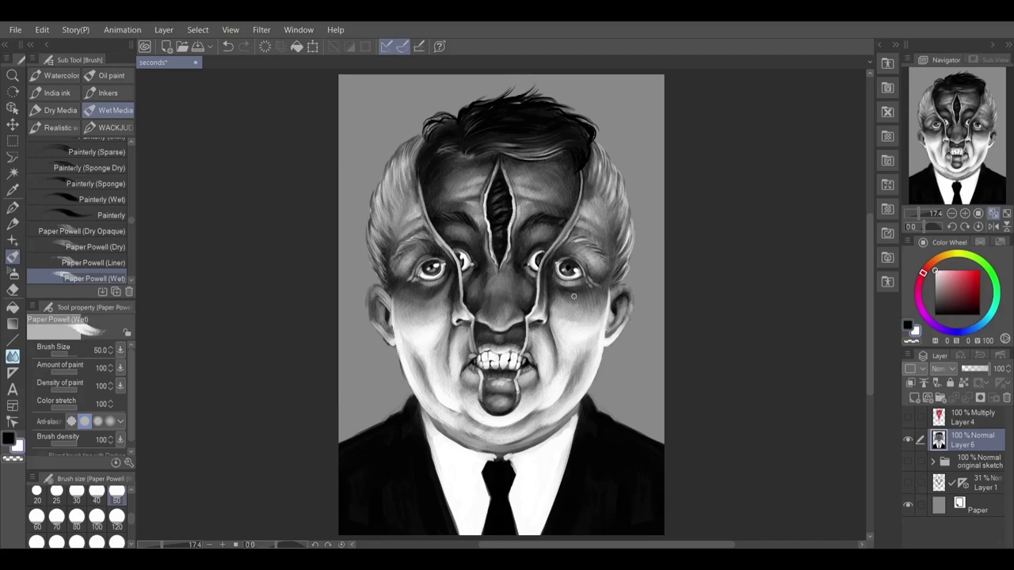
pyautogui.press('x')
pyautogui.press('x')
pyautogui.press('x')
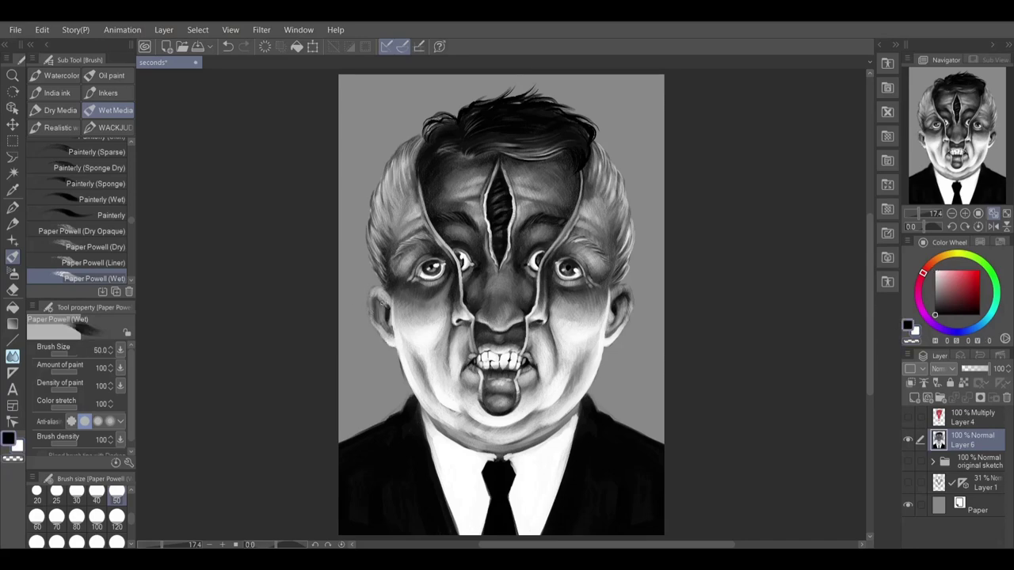
pyautogui.press('x')
pyautogui.moveTo(376, 301); pyautogui.dragTo(385, 322)
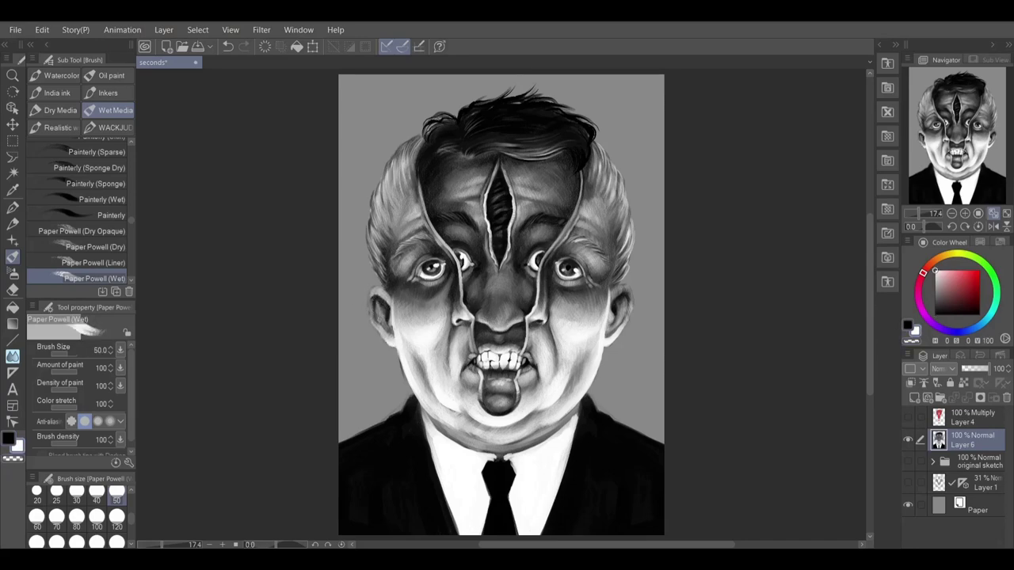
# Draw the lower edges of both shirt collar flaps in black at brush size 50.
pyautogui.press('x')
pyautogui.press('x')
pyautogui.press('x')
pyautogui.click(908, 325)
pyautogui.moveTo(482, 469); pyautogui.dragTo(463, 505)
pyautogui.moveTo(524, 498); pyautogui.dragTo(511, 472)
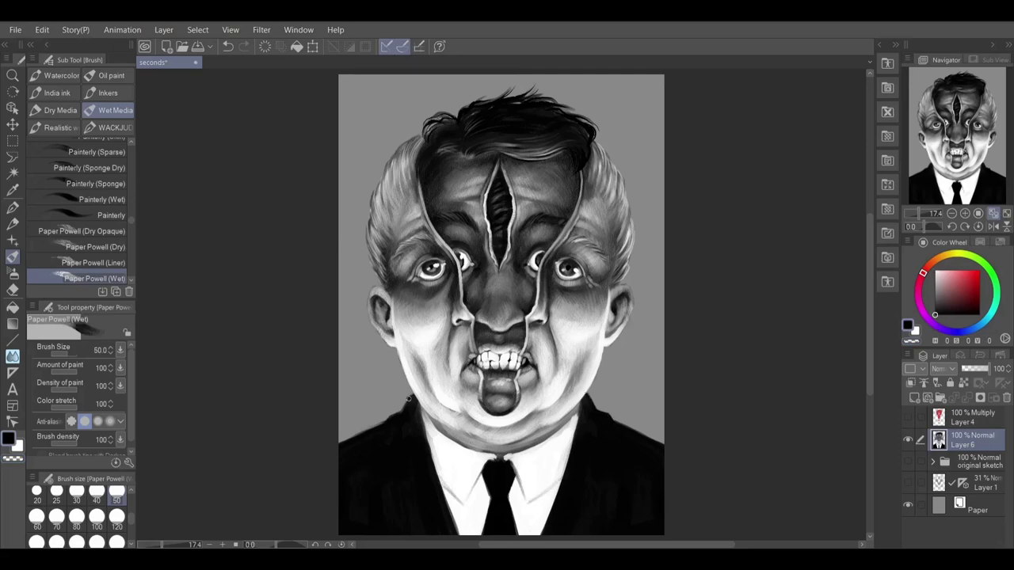
# Shade the shirt beneath the collar flaps on both sides of the tie in black at brush size 120.
pyautogui.press(']')
pyautogui.press(']')
pyautogui.press(']')
pyautogui.press(']')
pyautogui.press(']')
pyautogui.moveTo(484, 472)
pyautogui.mouseDown()
pyautogui.moveTo(468, 501)
pyautogui.moveTo(432, 473)
pyautogui.moveTo(462, 508)
pyautogui.moveTo(477, 486)
pyautogui.moveTo(453, 504)
pyautogui.moveTo(466, 505)
pyautogui.moveTo(472, 523)
pyautogui.moveTo(519, 490)
pyautogui.moveTo(512, 505)
pyautogui.moveTo(541, 500)
pyautogui.moveTo(516, 521)
pyautogui.moveTo(538, 497)
pyautogui.moveTo(518, 484)
pyautogui.moveTo(554, 423)
pyautogui.moveTo(523, 507)
pyautogui.mouseUp()
pyautogui.moveTo(523, 507)
pyautogui.mouseDown()
pyautogui.moveTo(544, 500)
pyautogui.moveTo(537, 515)
pyautogui.mouseUp()
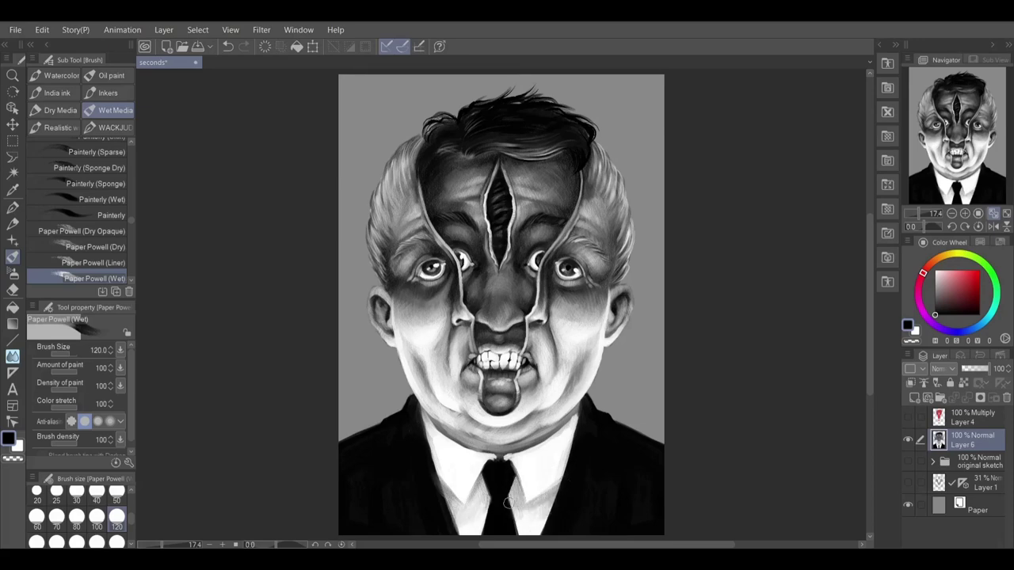
pyautogui.moveTo(577, 414)
pyautogui.mouseDown()
pyautogui.moveTo(559, 430)
pyautogui.moveTo(580, 416)
pyautogui.mouseUp()
# Brighten the collar flaps and their edges along the neck and tie knot in white at brush size 80.
pyautogui.press('x')
pyautogui.press('[')
pyautogui.press('[')
pyautogui.moveTo(531, 450)
pyautogui.mouseDown()
pyautogui.moveTo(504, 459)
pyautogui.moveTo(429, 420)
pyautogui.mouseUp()
pyautogui.moveTo(428, 420); pyautogui.dragTo(452, 492)
pyautogui.moveTo(485, 459); pyautogui.dragTo(484, 471)
pyautogui.moveTo(564, 473); pyautogui.dragTo(579, 414)
# Darken the top of the tie knot and the neck edge above the collar in black at brush size 50.
pyautogui.press('x')
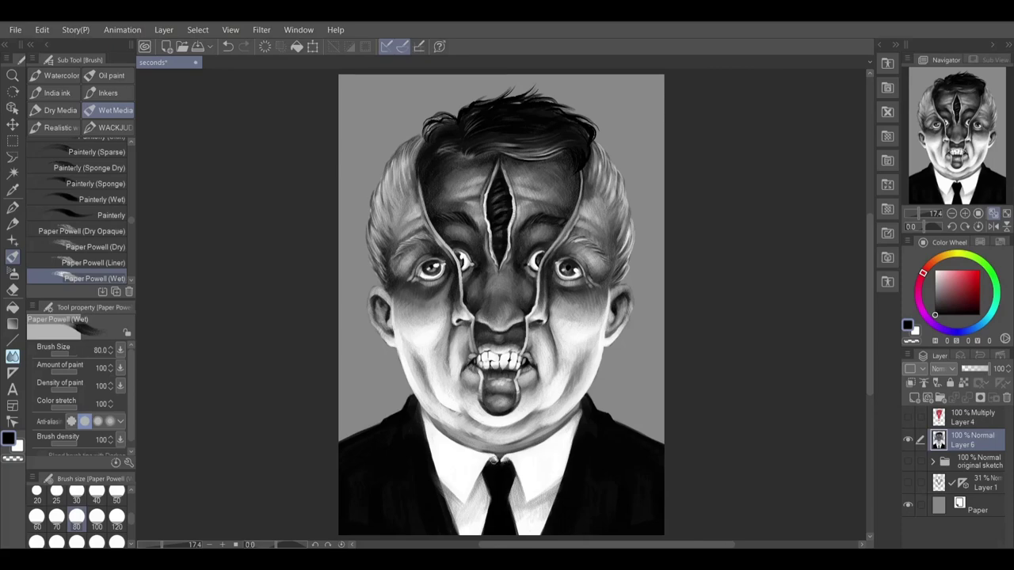
pyautogui.press('[')
pyautogui.press('[')
pyautogui.press('[')
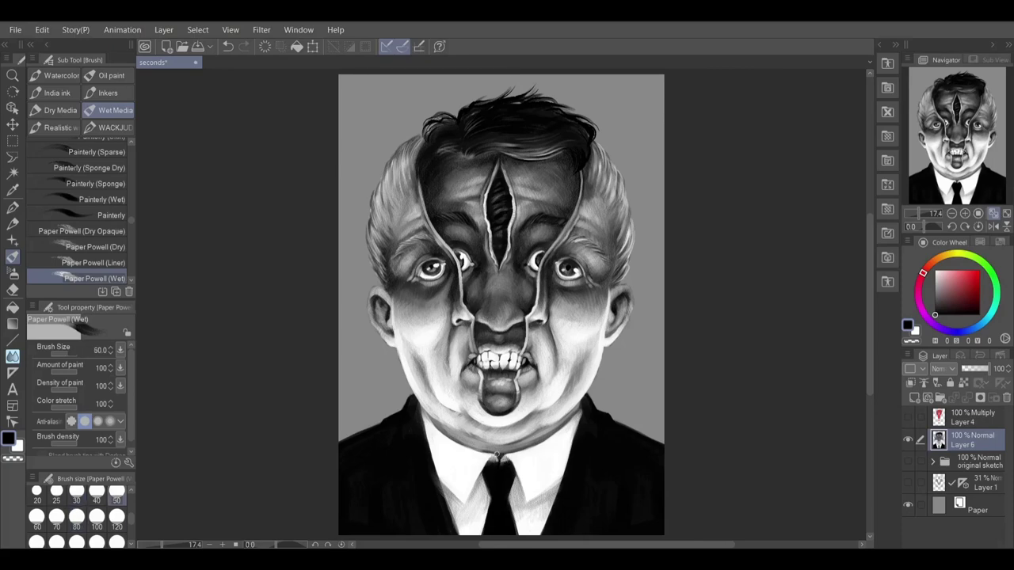
pyautogui.moveTo(434, 425); pyautogui.dragTo(452, 433)
pyautogui.moveTo(527, 445); pyautogui.dragTo(483, 448)
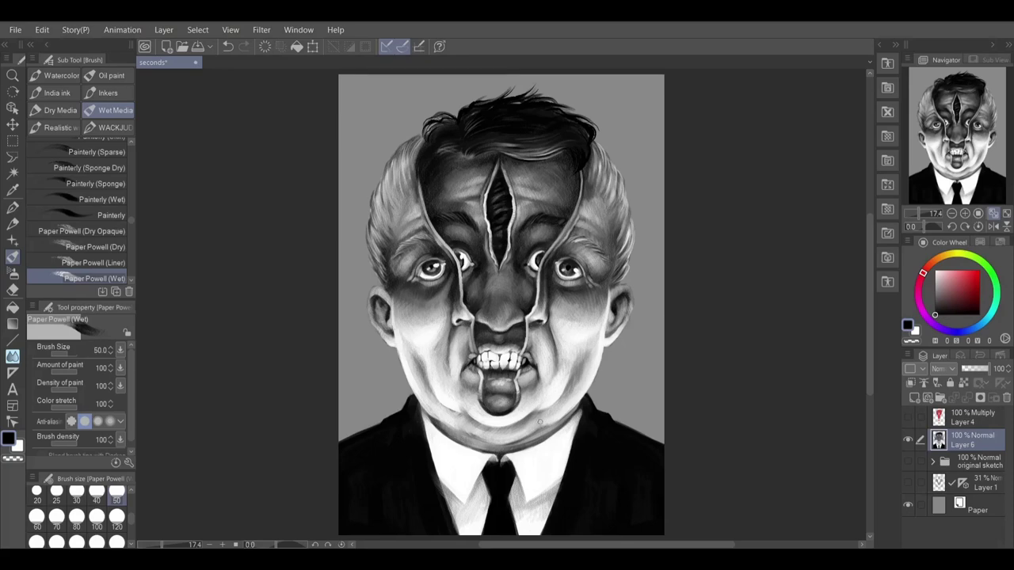
# Blend the shirt shadows beneath the collar at brush size 120, alternating white and black.
pyautogui.press('x')
pyautogui.press(']')
pyautogui.press(']')
pyautogui.press(']')
pyautogui.press(']')
pyautogui.press(']')
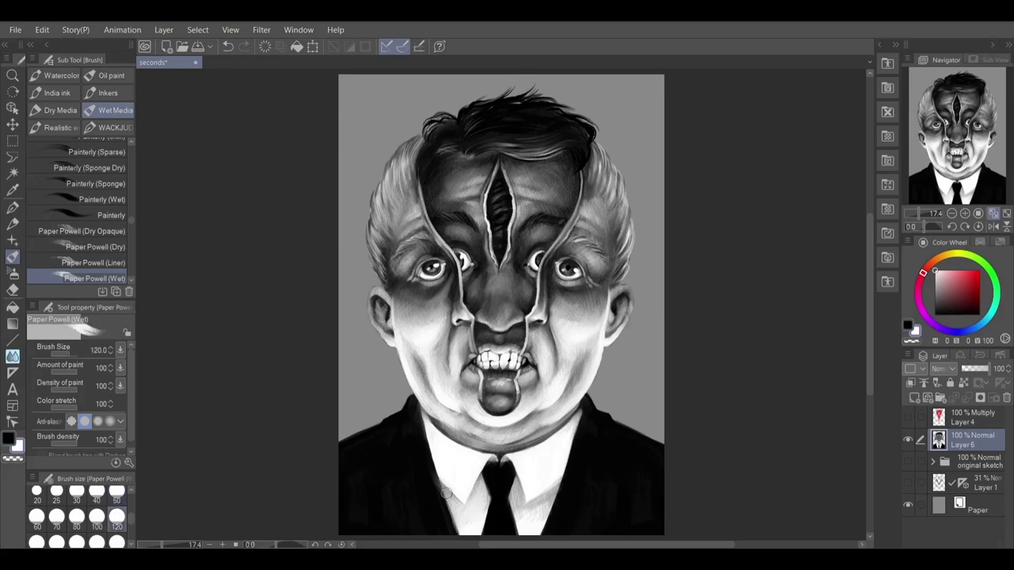
pyautogui.press('x')
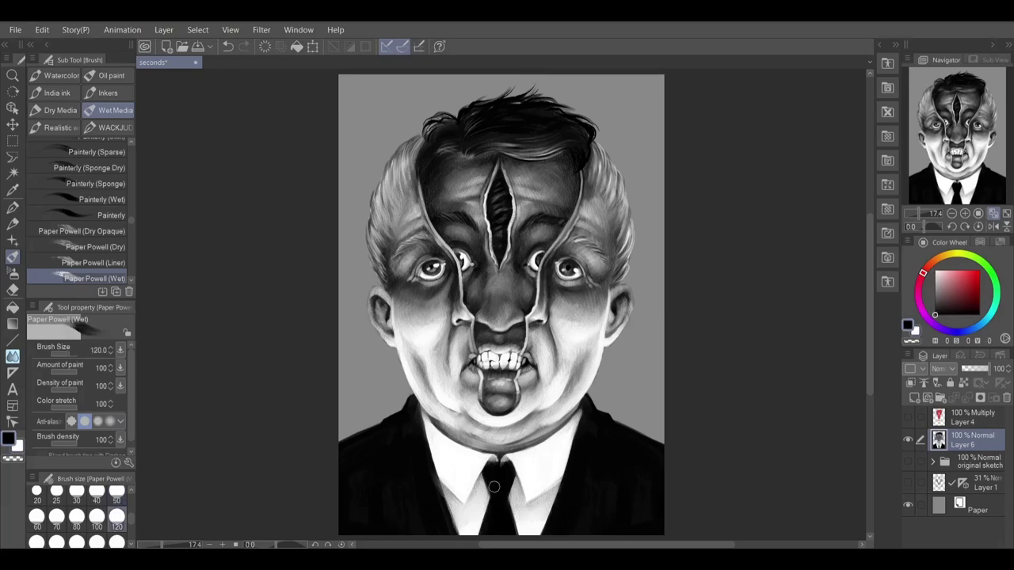
# Define both edges of the tie below the collar in black at brush size 50.
pyautogui.press('[')
pyautogui.press('[')
pyautogui.press('[')
pyautogui.press('[')
pyautogui.press('[')
pyautogui.moveTo(484, 475); pyautogui.dragTo(488, 497)
pyautogui.moveTo(512, 496); pyautogui.dragTo(515, 471)
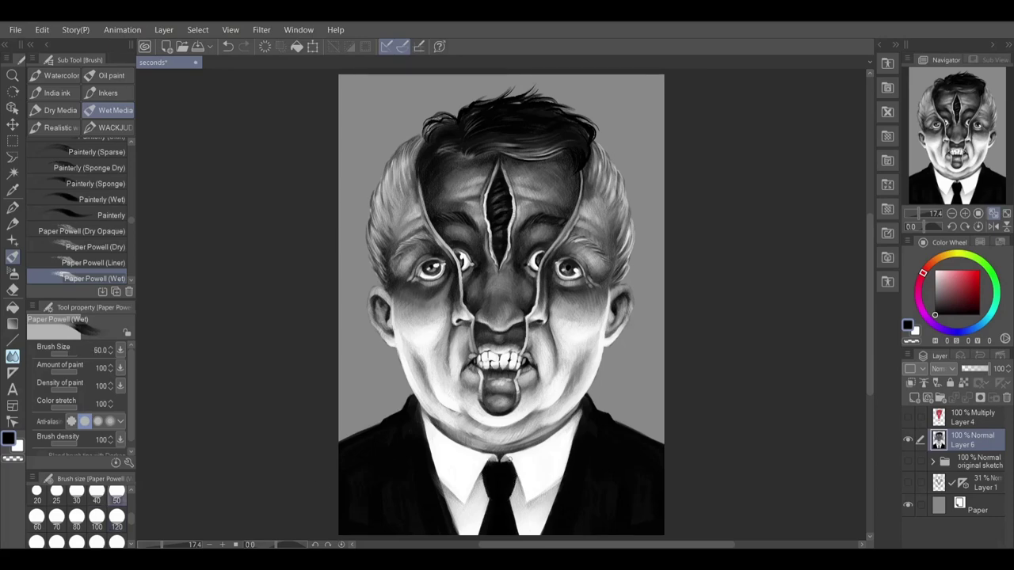
# Clean up the jacket edges along both sides of the shirt in black at brush size 50.
pyautogui.moveTo(420, 416)
pyautogui.mouseDown()
pyautogui.moveTo(457, 533)
pyautogui.moveTo(456, 516)
pyautogui.mouseUp()
pyautogui.moveTo(548, 496); pyautogui.dragTo(540, 520)
pyautogui.moveTo(562, 454); pyautogui.dragTo(539, 520)
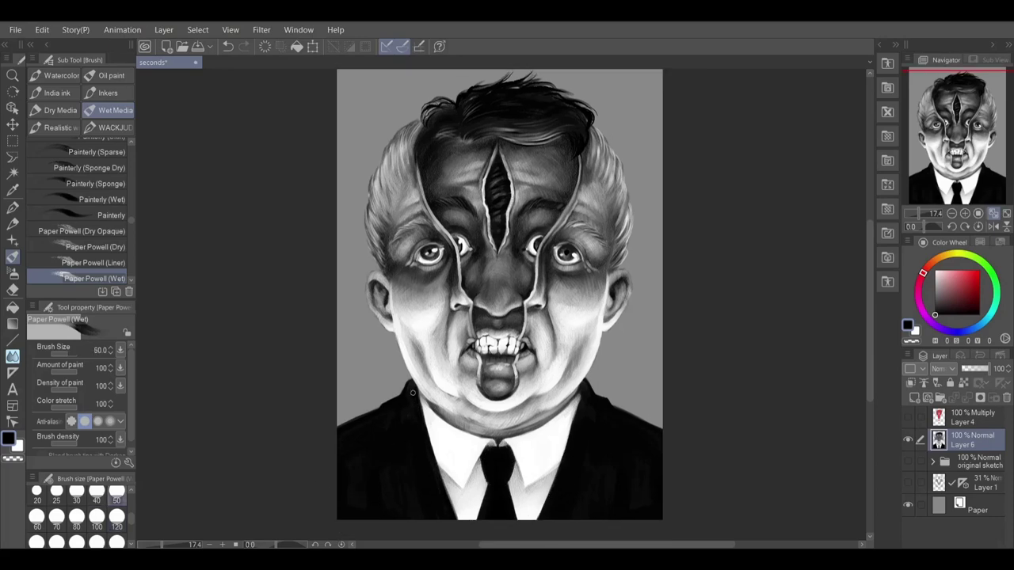
# Try drawing white lapel lines down both sides of the jacket at brush size 50, softening one at size 120.
pyautogui.press(']')
pyautogui.press(']')
pyautogui.press(']')
pyautogui.press(']')
pyautogui.press(']')
pyautogui.press(']')
pyautogui.press(']')
pyautogui.press(']')
pyautogui.press(']')
pyautogui.press(']')
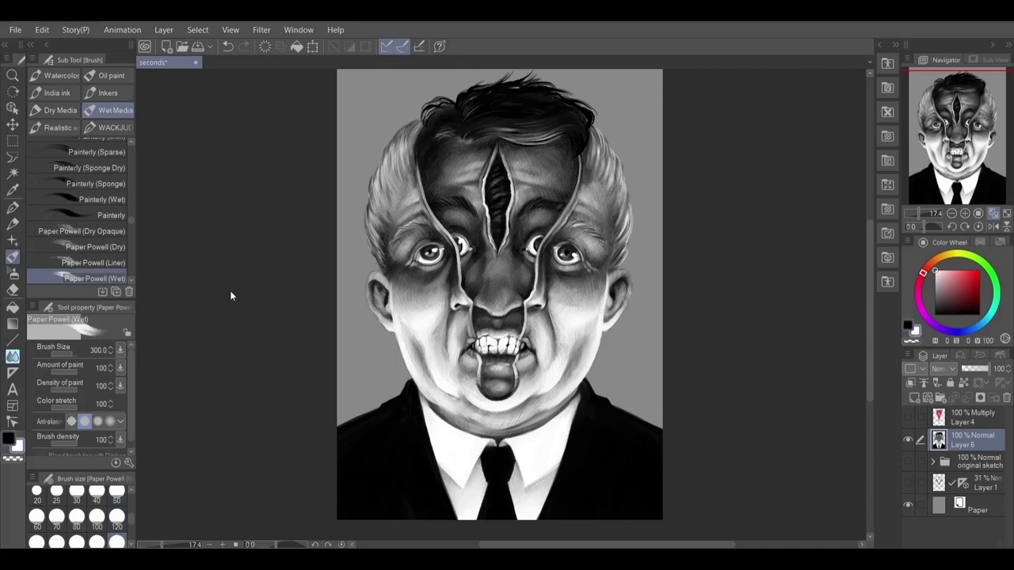
pyautogui.click(117, 494)
pyautogui.moveTo(595, 401); pyautogui.dragTo(630, 519)
pyautogui.moveTo(398, 403); pyautogui.dragTo(358, 519)
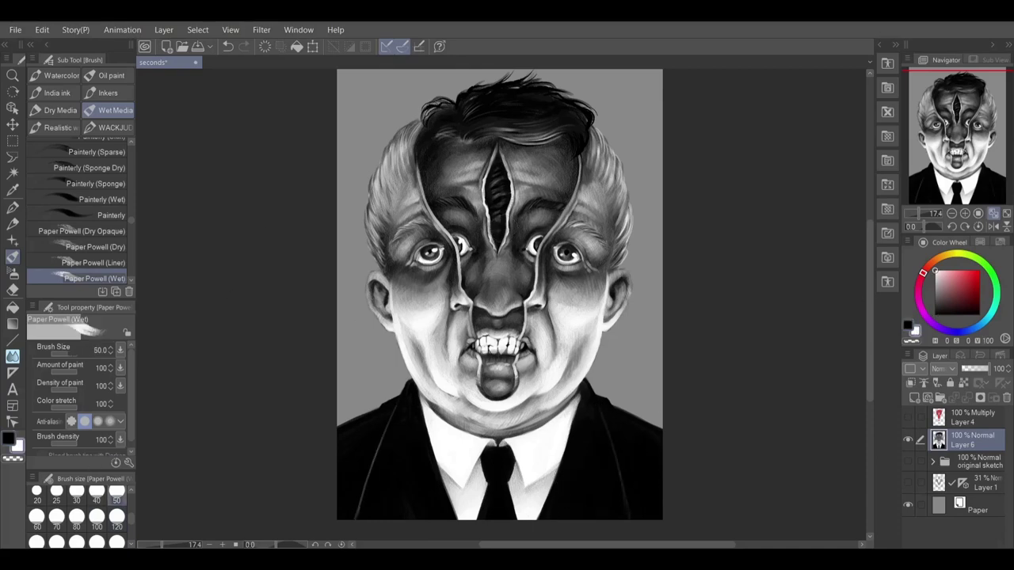
pyautogui.click(116, 518)
pyautogui.moveTo(623, 475); pyautogui.dragTo(623, 516)
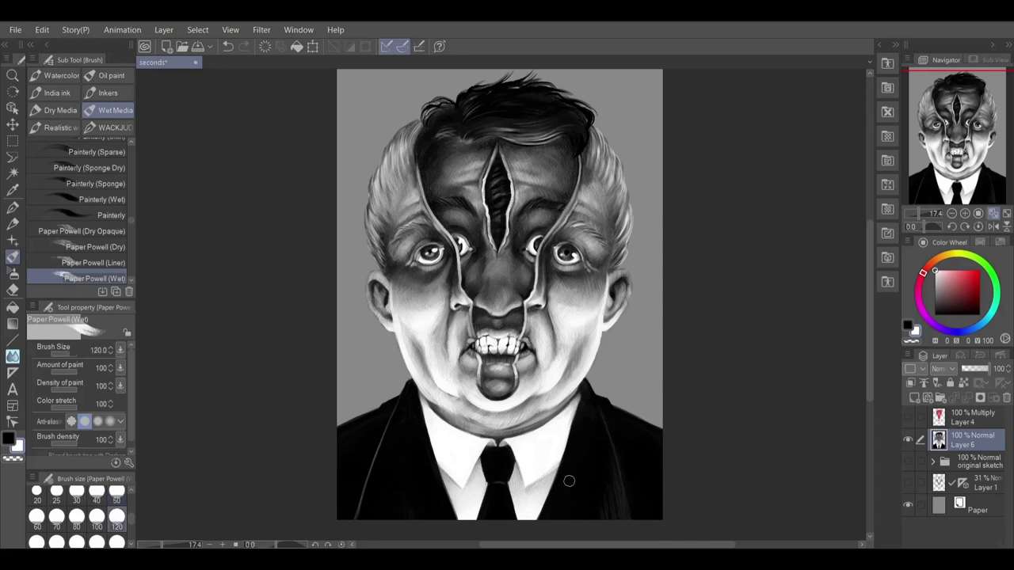
# Paint over the jacket's light lines at brush size 300 with black sampled from the suit.
pyautogui.click(116, 542)
pyautogui.moveTo(601, 445)
pyautogui.mouseDown()
pyautogui.moveTo(559, 531)
pyautogui.moveTo(569, 504)
pyautogui.moveTo(436, 492)
pyautogui.moveTo(417, 459)
pyautogui.moveTo(393, 478)
pyautogui.moveTo(376, 470)
pyautogui.moveTo(378, 518)
pyautogui.moveTo(365, 425)
pyautogui.mouseUp()
pyautogui.keyDown('alt'); pyautogui.click(401, 427); pyautogui.keyUp('alt')
pyautogui.moveTo(438, 487)
pyautogui.mouseDown()
pyautogui.moveTo(405, 507)
pyautogui.moveTo(442, 511)
pyautogui.moveTo(386, 480)
pyautogui.moveTo(440, 510)
pyautogui.moveTo(627, 502)
pyautogui.moveTo(562, 523)
pyautogui.moveTo(623, 513)
pyautogui.moveTo(596, 408)
pyautogui.moveTo(557, 525)
pyautogui.mouseUp()
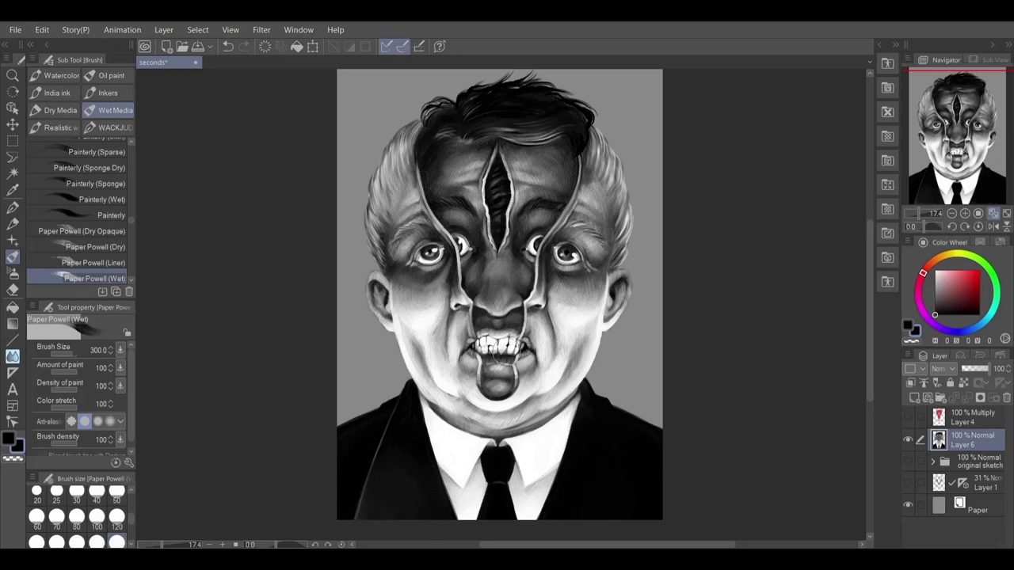
pyautogui.moveTo(426, 505)
pyautogui.mouseDown()
pyautogui.moveTo(359, 519)
pyautogui.moveTo(398, 451)
pyautogui.mouseUp()
# Darken the shirt edges beside the jacket in black at brush sizes 50 and 80.
pyautogui.press('[')
pyautogui.press('[')
pyautogui.press('[')
pyautogui.press('[')
pyautogui.press('[')
pyautogui.press('[')
pyautogui.press('[')
pyautogui.press('[')
pyautogui.press('[')
pyautogui.press('[')
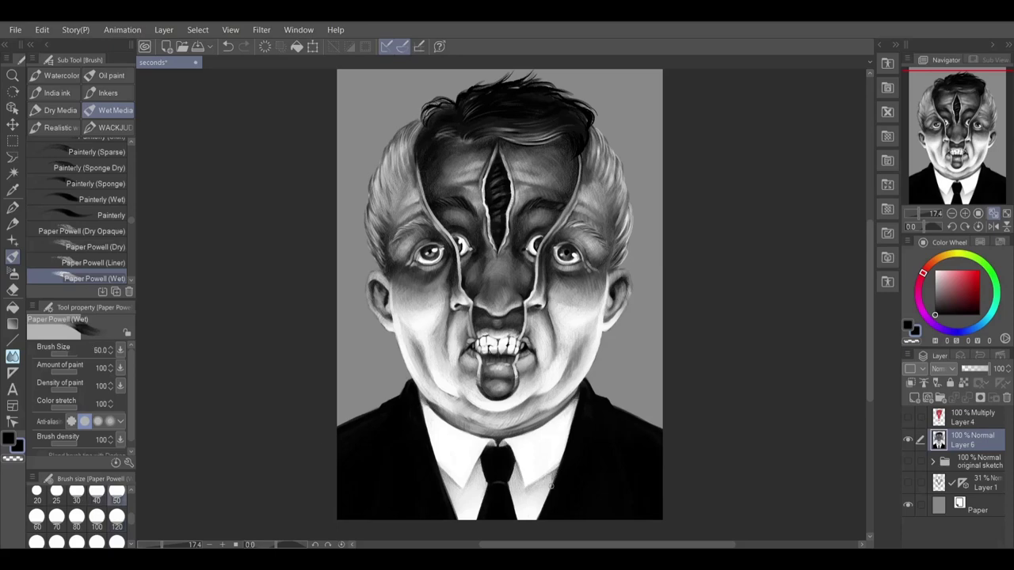
pyautogui.press(']')
pyautogui.press(']')
pyautogui.press(']')
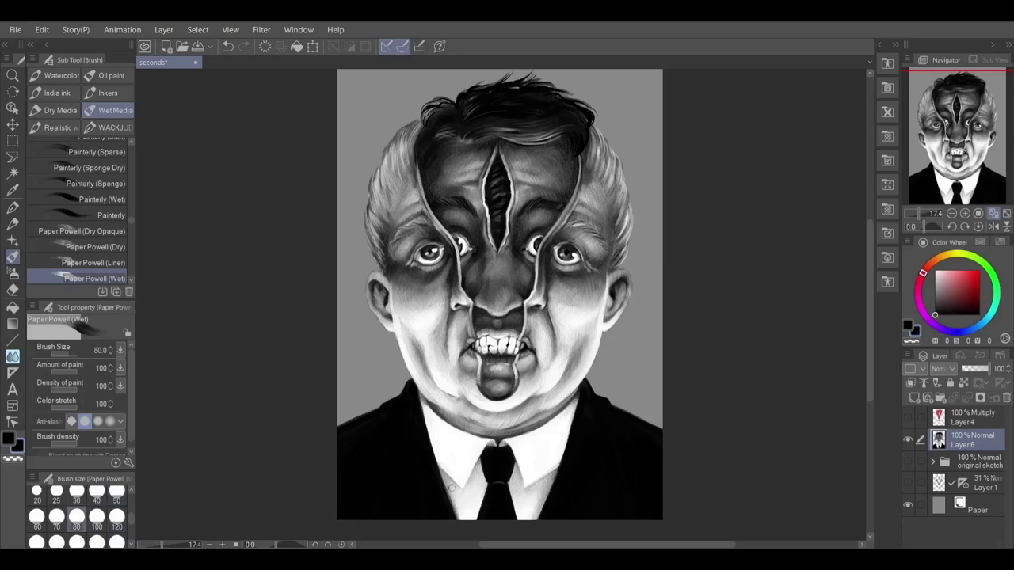
# Lighten the shirt beneath the collar flaps in white at brush size 120.
pyautogui.press('x')
pyautogui.press(']')
pyautogui.press(']')
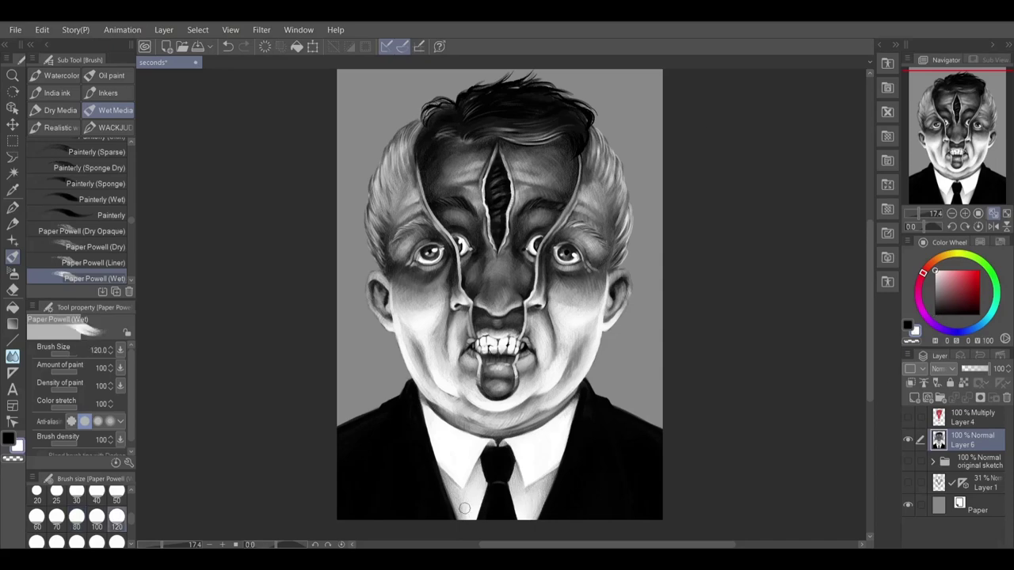
# Deepen the neck shadow under the jaw in black at brush sizes 120 and 50.
pyautogui.press('x')
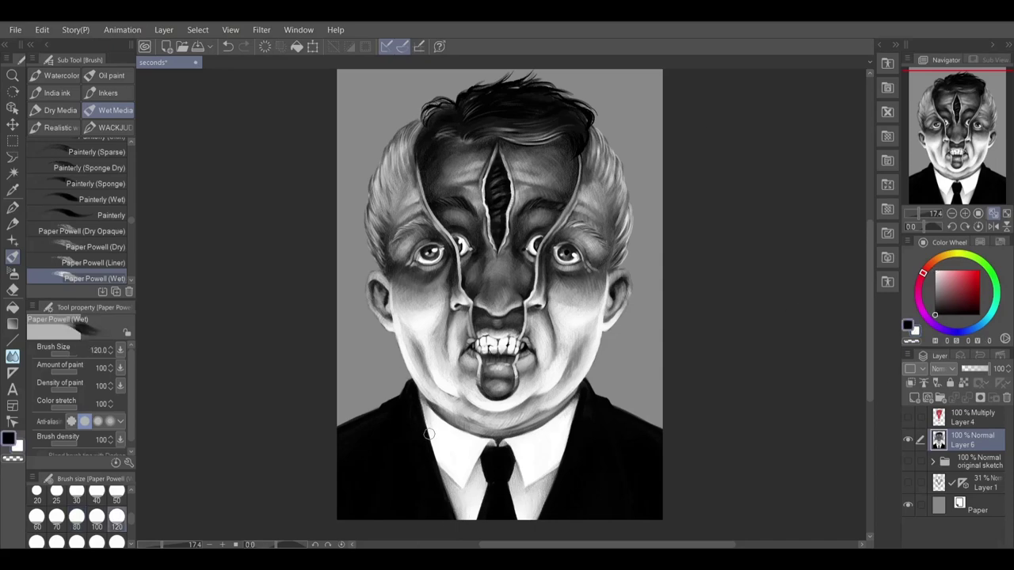
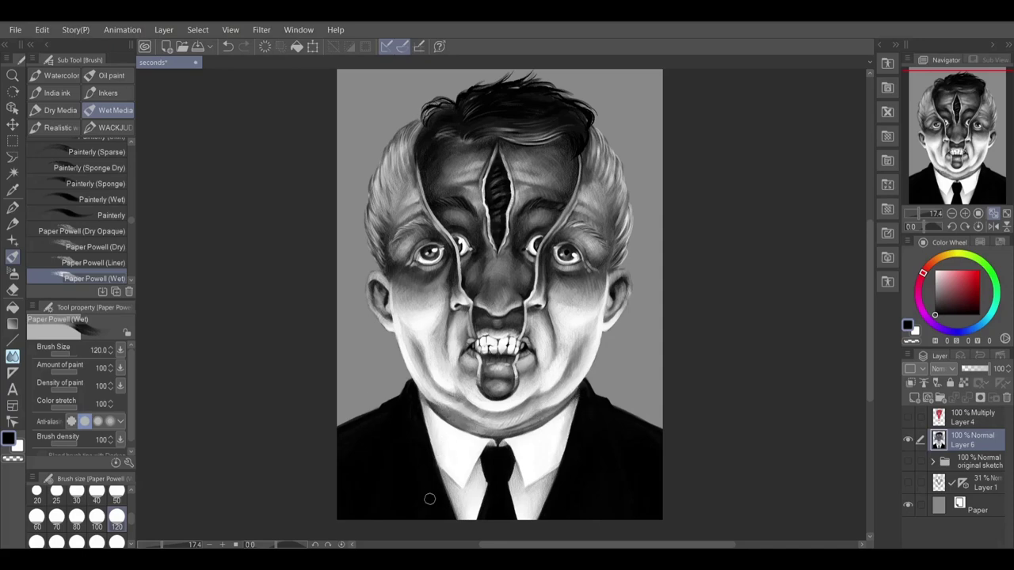
pyautogui.press('[')
pyautogui.press('[')
pyautogui.press('[')
pyautogui.press('[')
pyautogui.press('[')
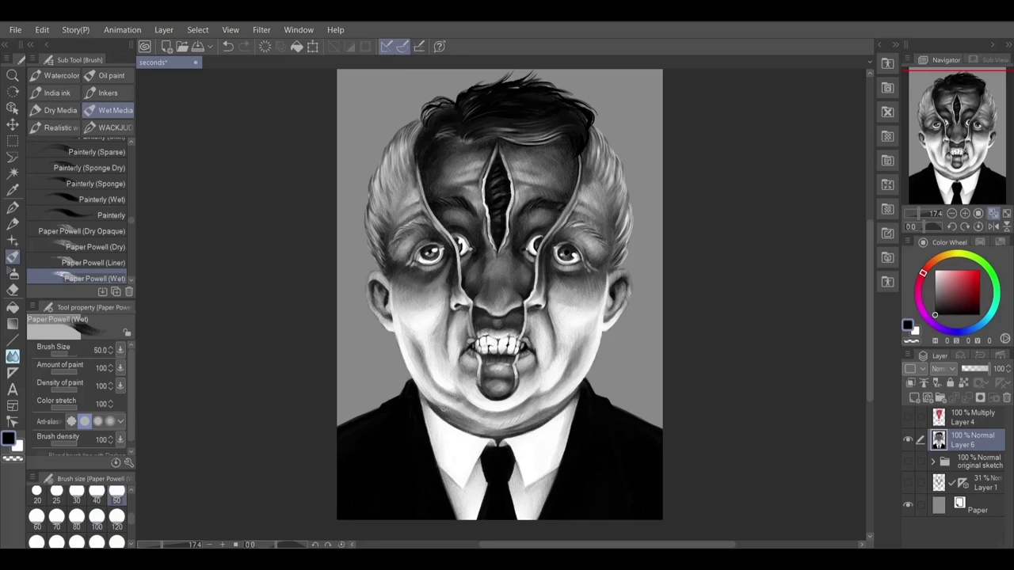
# Shade the lower jaw beside the chin in black at brush size 120.
pyautogui.press(']')
pyautogui.press(']')
pyautogui.press(']')
pyautogui.press(']')
pyautogui.press(']')
pyautogui.moveTo(556, 401)
pyautogui.mouseDown()
pyautogui.moveTo(500, 423)
pyautogui.moveTo(449, 402)
pyautogui.moveTo(532, 406)
pyautogui.mouseUp()
pyautogui.press('x')
pyautogui.press('x')
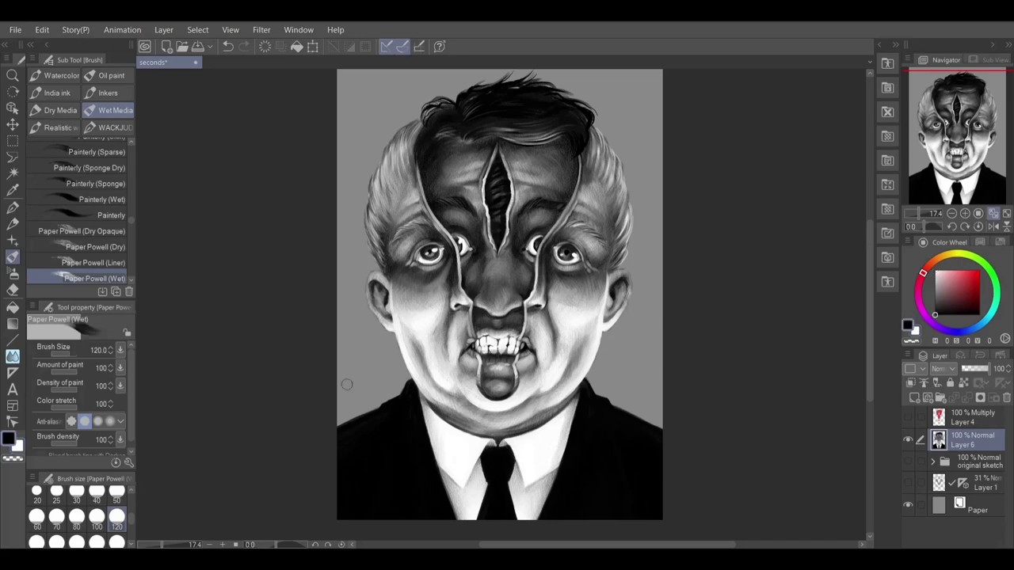
# Refine the cheek beside the mouth in black at brush sizes 50 and 120, and touch up the forehead slit in white.
pyautogui.press('[')
pyautogui.press('[')
pyautogui.press('[')
pyautogui.press('[')
pyautogui.press('[')
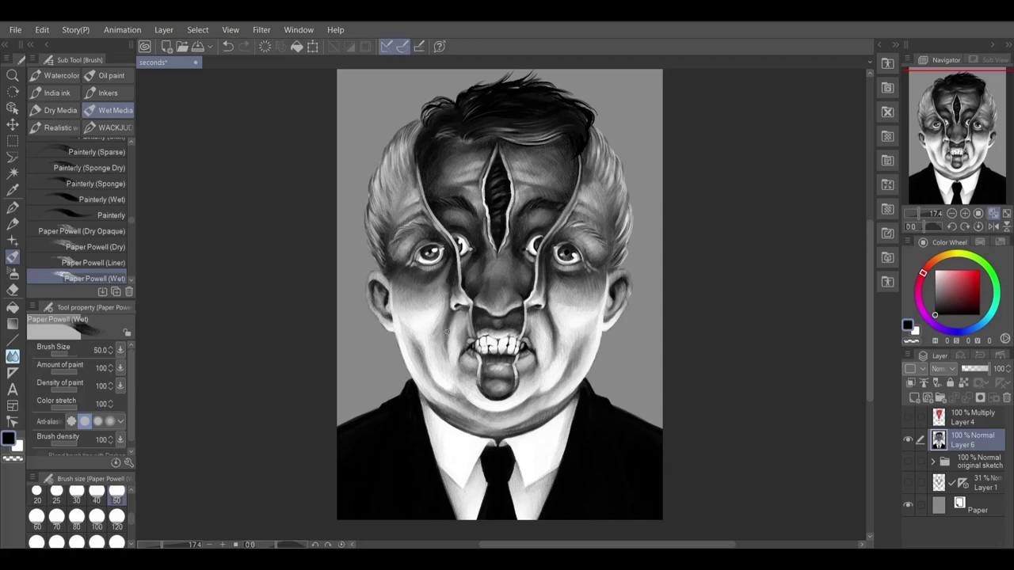
pyautogui.press(']')
pyautogui.press(']')
pyautogui.press(']')
pyautogui.press(']')
pyautogui.press(']')
pyautogui.press('x')
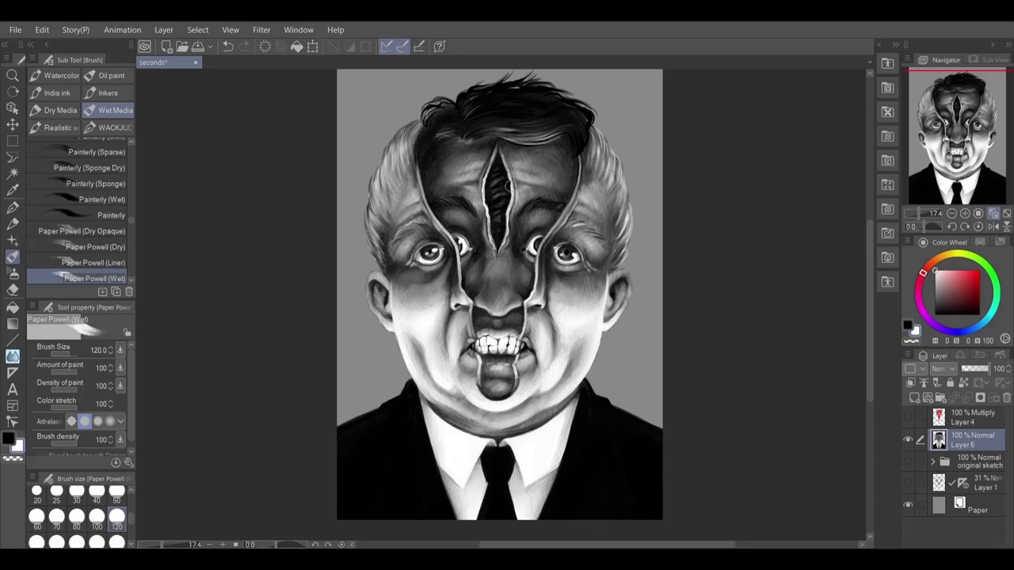
pyautogui.click(116, 495)
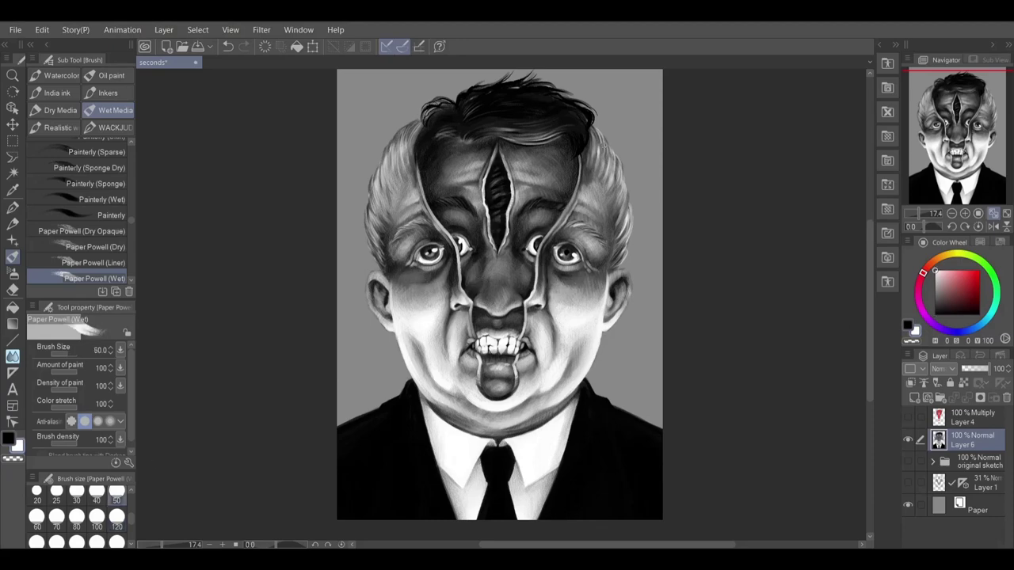
# Paint white hair strands at both upper temples with the Gross Pencil (Liner) at brush size 120, undoing a trial black stroke.
pyautogui.click(54, 110)
pyautogui.keyDown('alt'); pyautogui.click(601, 179); pyautogui.keyUp('alt')
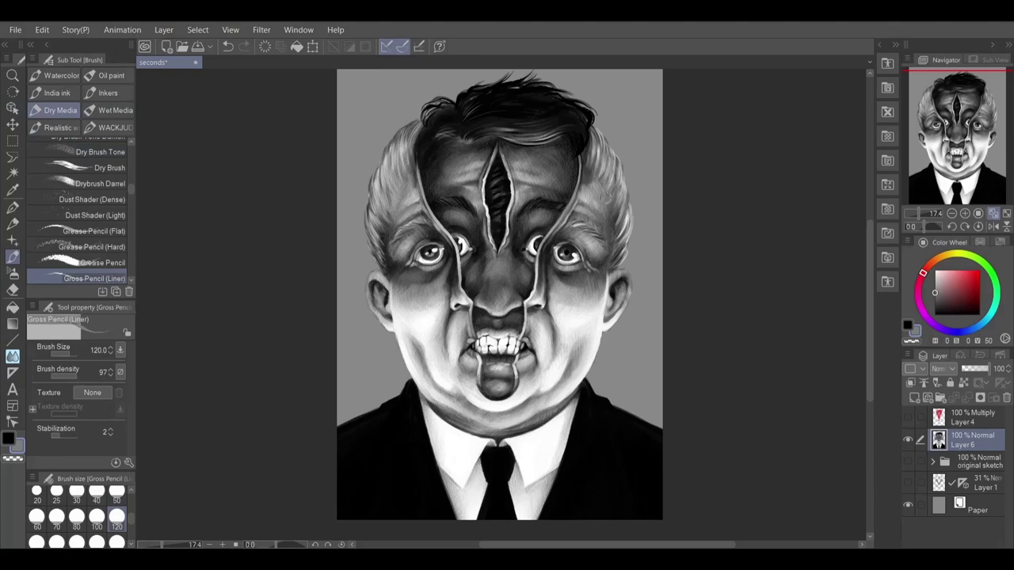
pyautogui.click(912, 339)
pyautogui.click(908, 325)
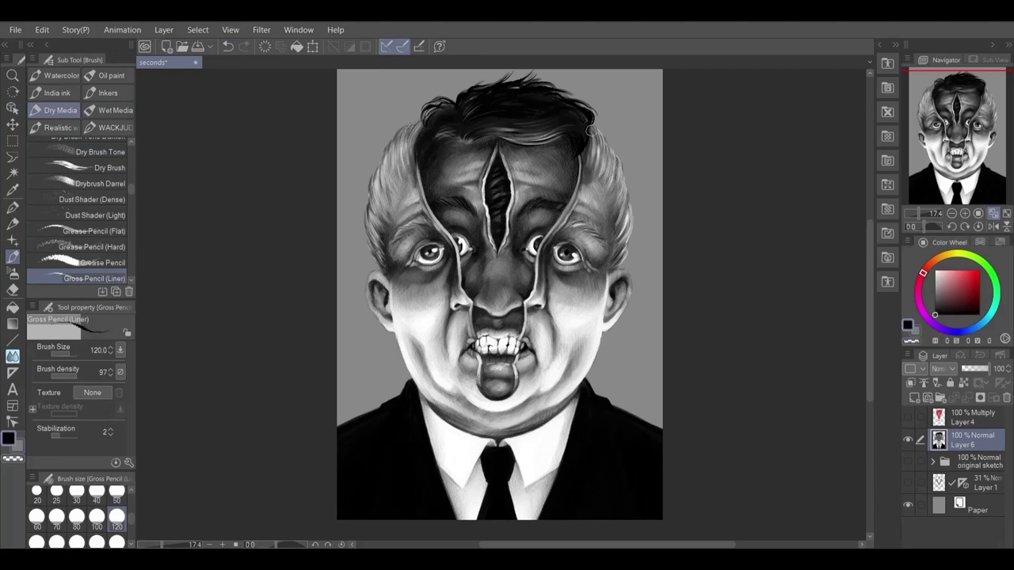
pyautogui.hotkey('ctrl', 'z')
pyautogui.click(916, 331)
pyautogui.click(936, 271)
pyautogui.moveTo(590, 131); pyautogui.dragTo(602, 160)
pyautogui.moveTo(410, 148)
pyautogui.mouseDown()
pyautogui.moveTo(400, 175)
pyautogui.moveTo(398, 162)
pyautogui.mouseUp()
# Blend the side hair with the Paper Powell (Wet) brush at size 120, and switch to black at size 50.
pyautogui.click(109, 110)
pyautogui.click(117, 519)
pyautogui.moveTo(594, 139); pyautogui.dragTo(604, 163)
pyautogui.moveTo(621, 208); pyautogui.dragTo(625, 232)
pyautogui.click(907, 325)
pyautogui.click(116, 491)
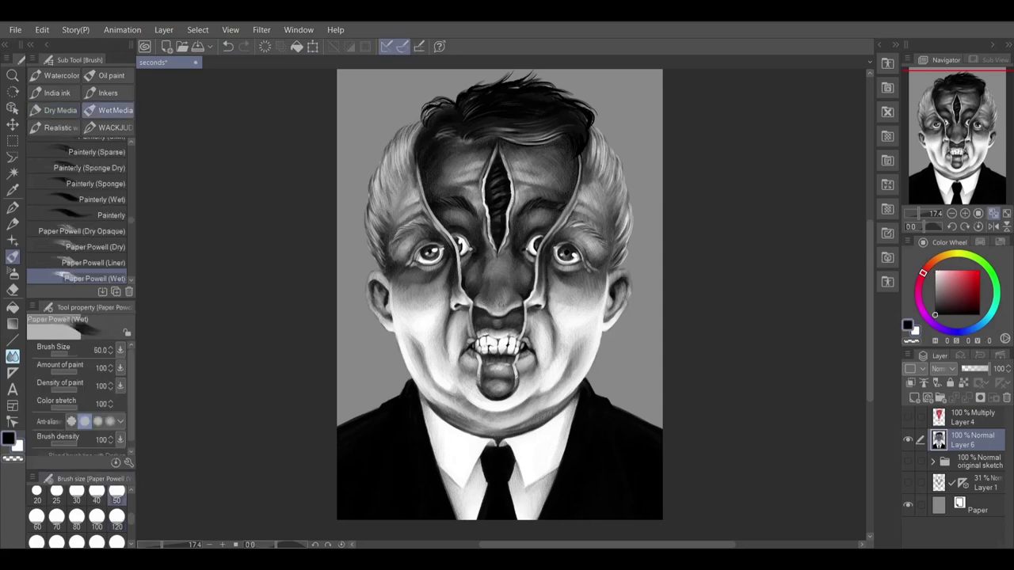
# Shade strands of the light side hair at both temples in black with the Paper Powell (Wet) brush at size 50.
pyautogui.moveTo(590, 142)
pyautogui.mouseDown()
pyautogui.moveTo(606, 177)
pyautogui.moveTo(620, 175)
pyautogui.mouseUp()
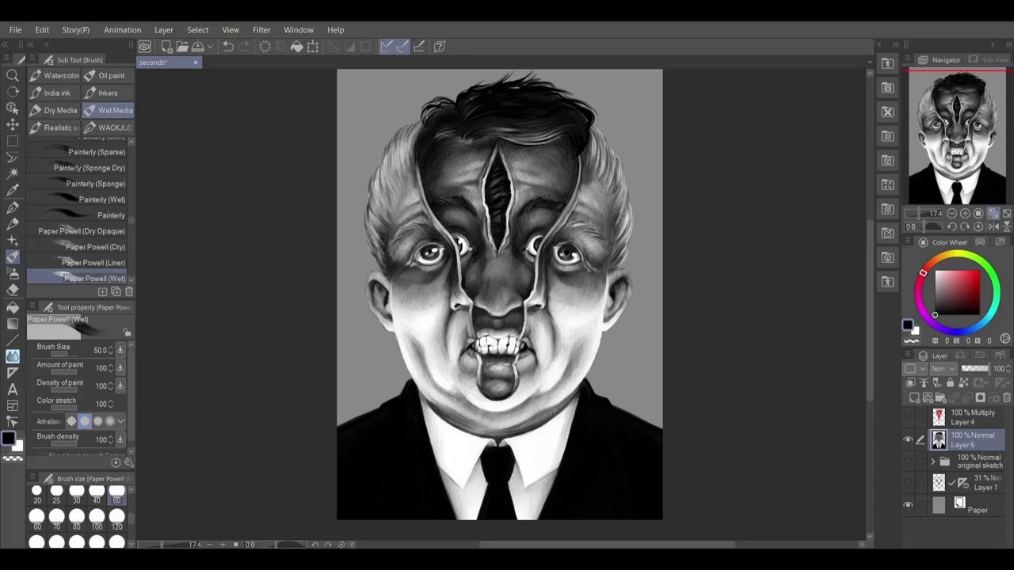
pyautogui.moveTo(622, 217)
pyautogui.mouseDown()
pyautogui.moveTo(614, 206)
pyautogui.moveTo(623, 244)
pyautogui.mouseUp()
pyautogui.moveTo(408, 138)
pyautogui.mouseDown()
pyautogui.moveTo(373, 233)
pyautogui.moveTo(382, 240)
pyautogui.mouseUp()
pyautogui.press('x')
pyautogui.press('x')
pyautogui.moveTo(405, 163); pyautogui.dragTo(402, 178)
pyautogui.moveTo(385, 194); pyautogui.dragTo(397, 220)
pyautogui.moveTo(610, 199); pyautogui.dragTo(604, 169)
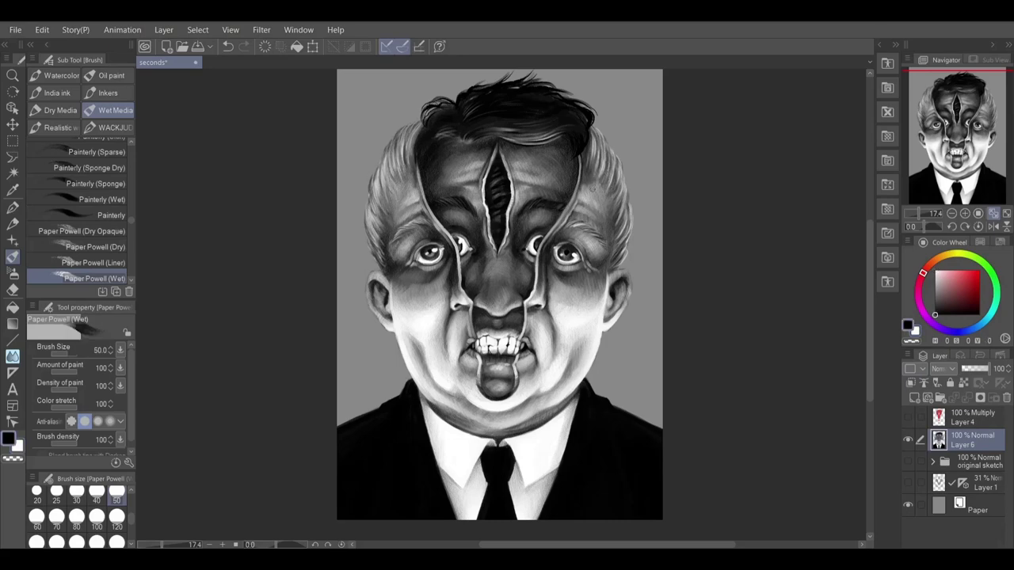
# Shade the side hair next to the split edge of the face in black at brush size 120.
pyautogui.press(']')
pyautogui.press(']')
pyautogui.press(']')
pyautogui.press(']')
pyautogui.press(']')
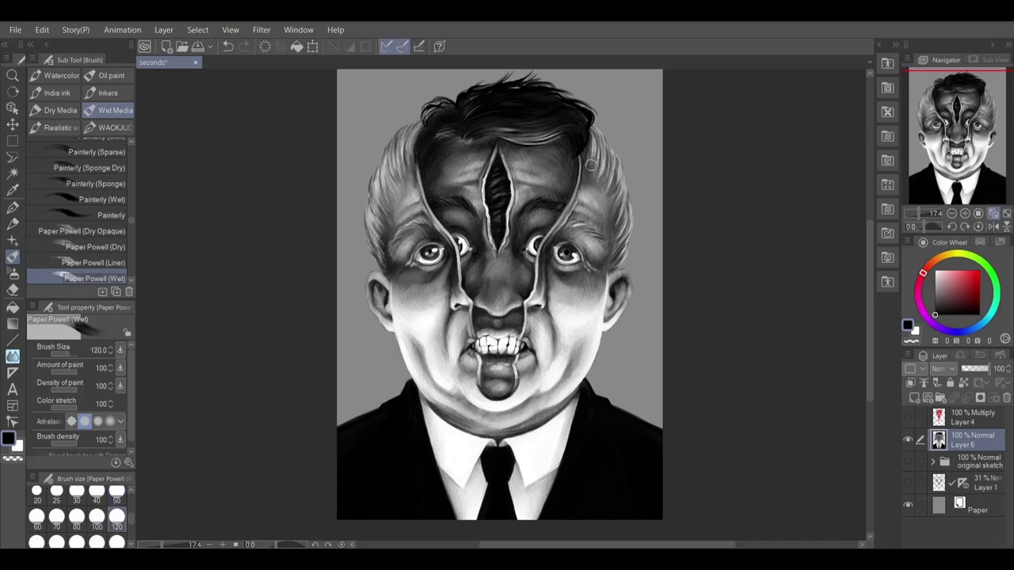
pyautogui.moveTo(589, 164); pyautogui.dragTo(591, 188)
# Lock transparent pixels on Layer 6 and darken the outer contours of the side hair in black at brush size 200.
pyautogui.press(']')
pyautogui.press(']')
pyautogui.click(964, 383)
pyautogui.moveTo(605, 148)
pyautogui.mouseDown()
pyautogui.moveTo(632, 199)
pyautogui.moveTo(614, 145)
pyautogui.moveTo(585, 118)
pyautogui.moveTo(626, 192)
pyautogui.mouseUp()
pyautogui.moveTo(412, 119)
pyautogui.mouseDown()
pyautogui.moveTo(365, 173)
pyautogui.moveTo(364, 206)
pyautogui.mouseUp()
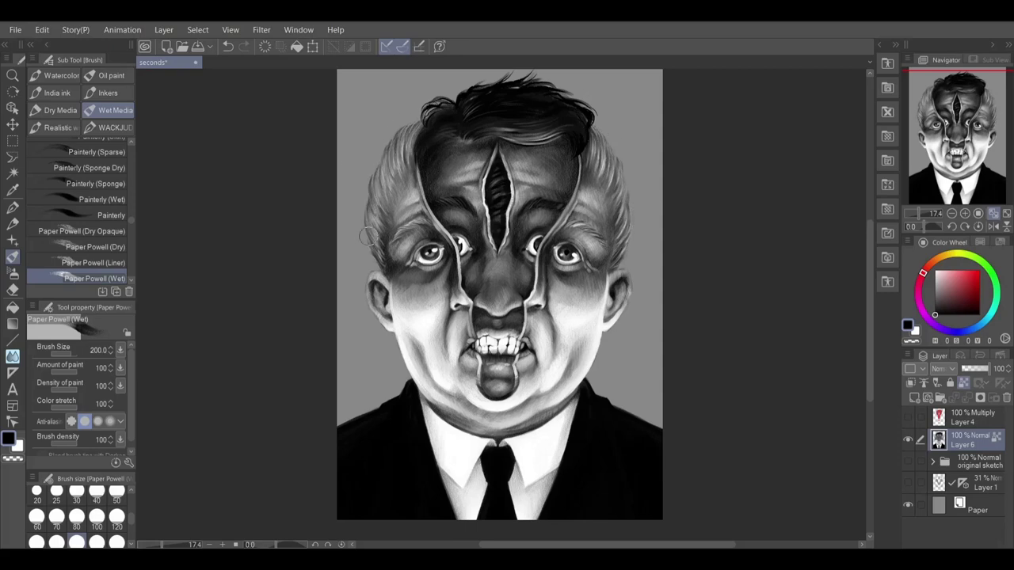
# Touch up the brows and the areas around the eyes, alternating white and black at brush sizes 30 and 50.
pyautogui.click(116, 496)
pyautogui.click(18, 447)
pyautogui.click(76, 496)
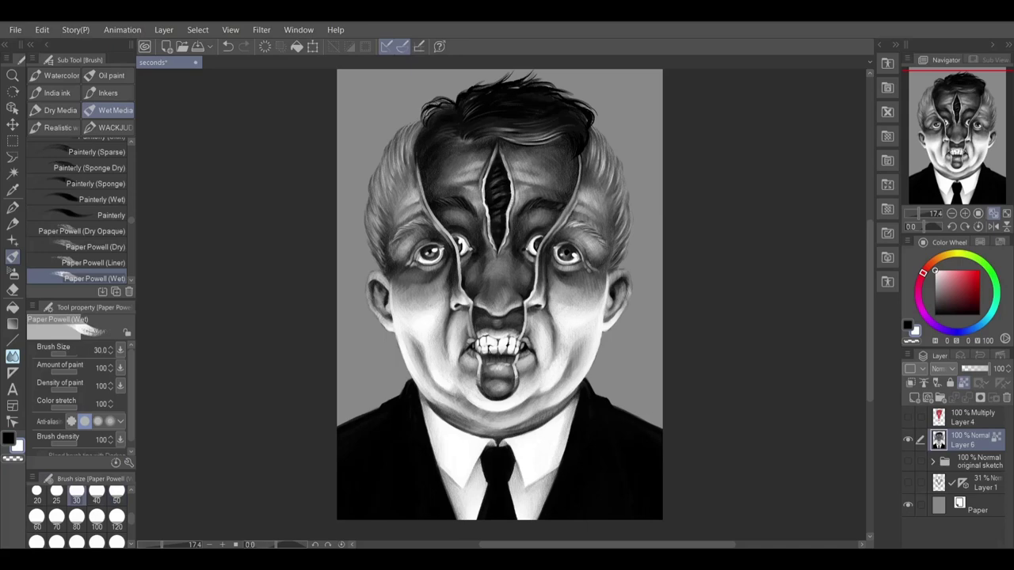
pyautogui.press('x')
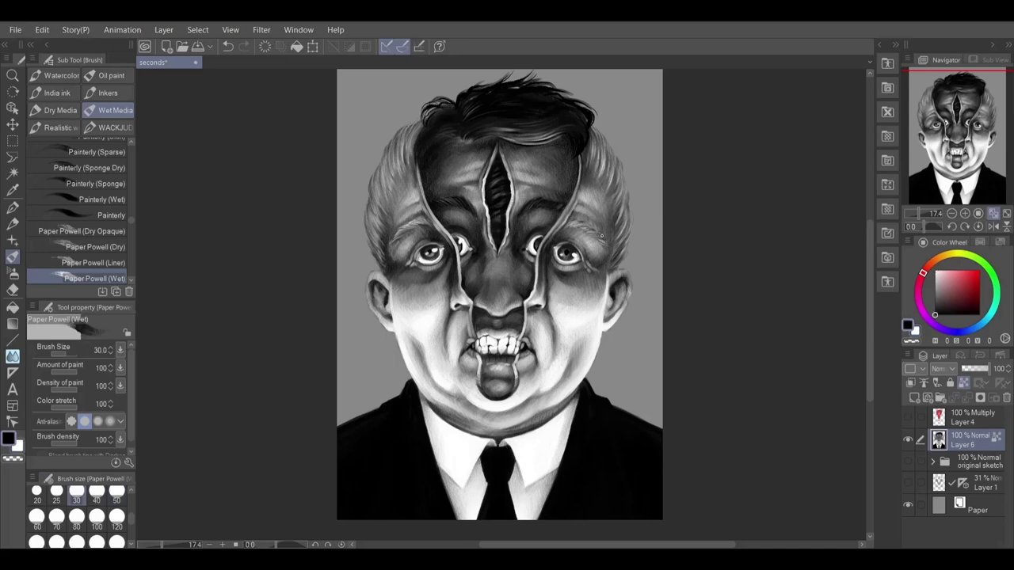
pyautogui.click(116, 495)
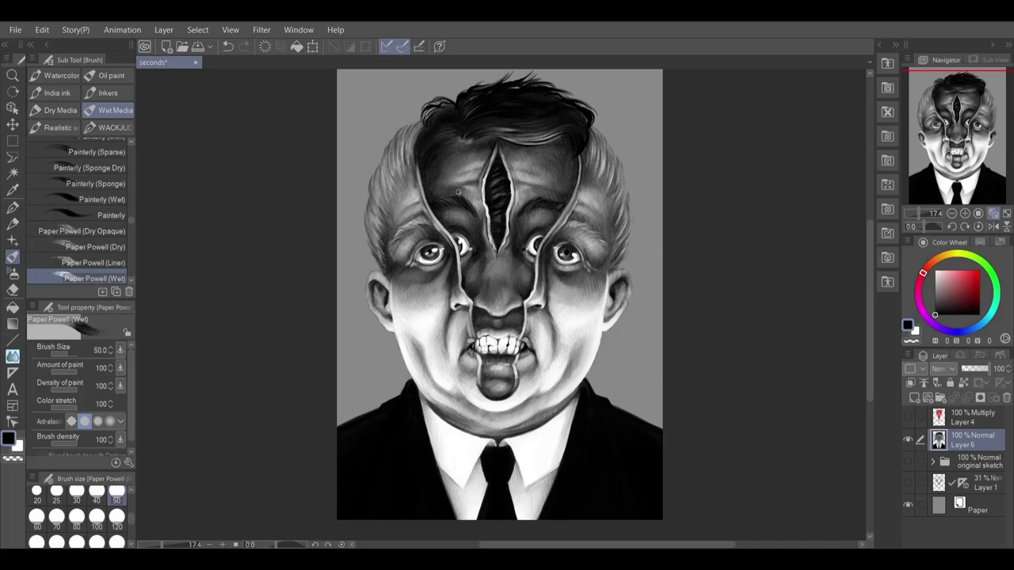
pyautogui.press('x')
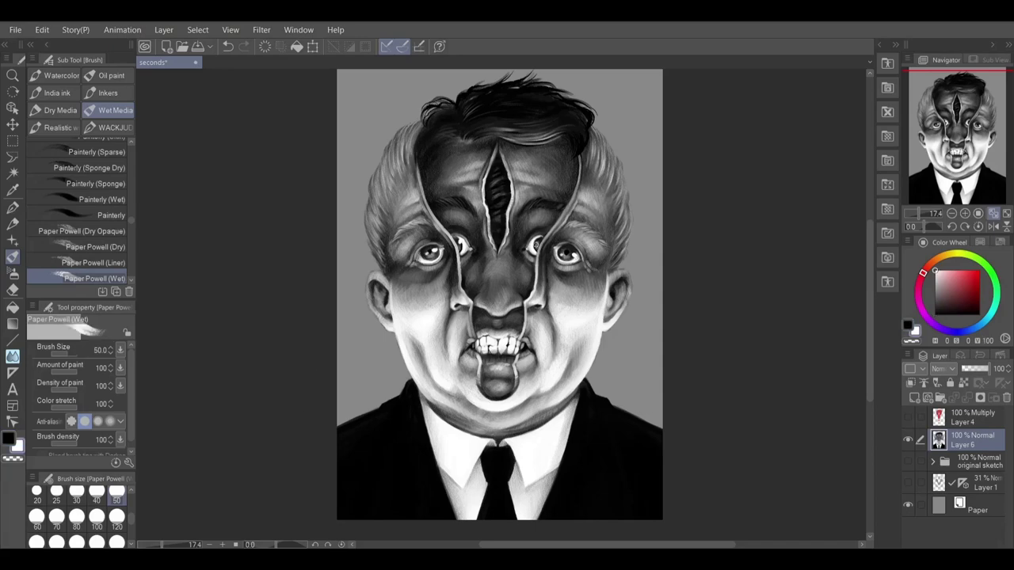
pyautogui.press('x')
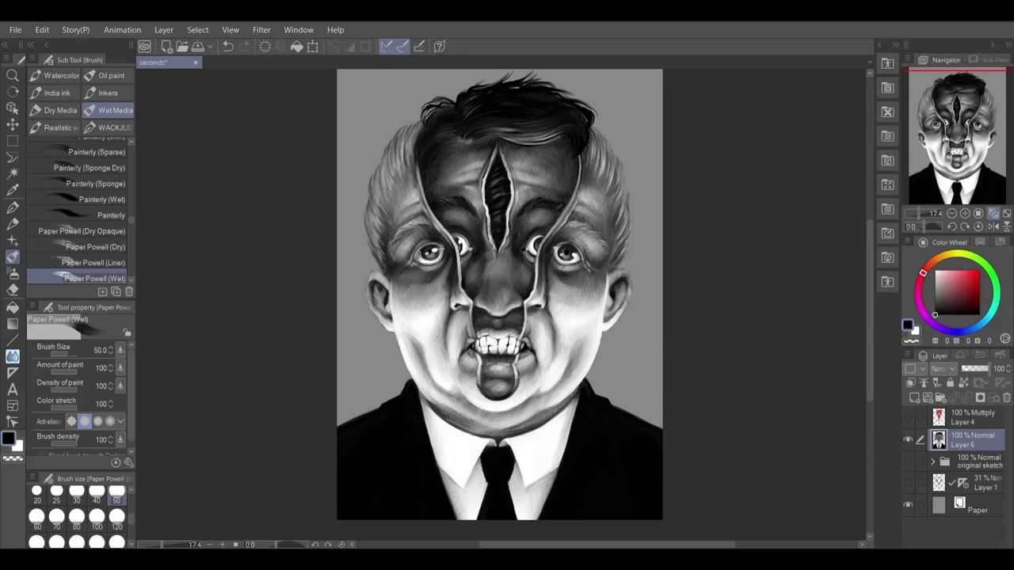
pyautogui.press('x')
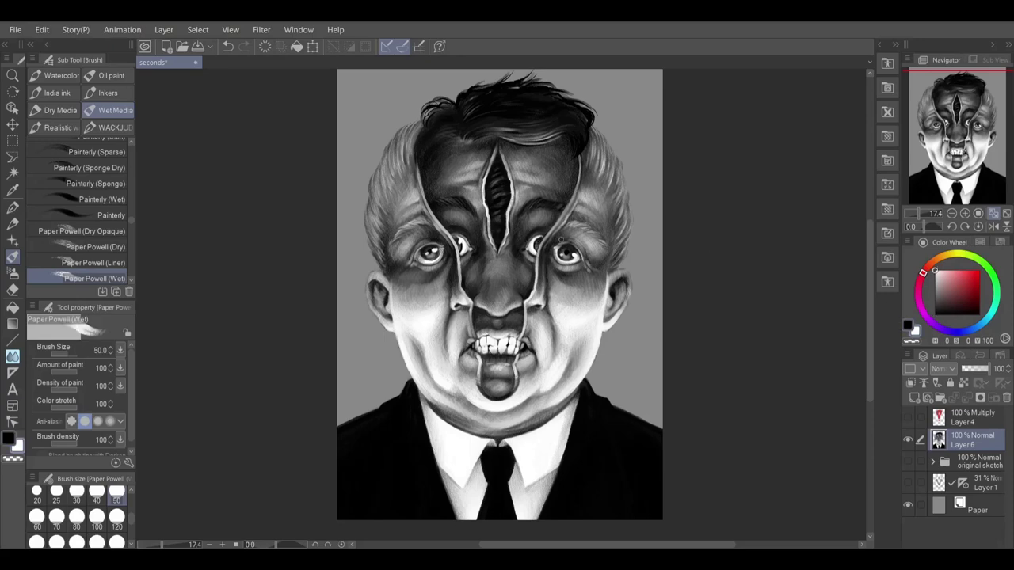
pyautogui.press('x')
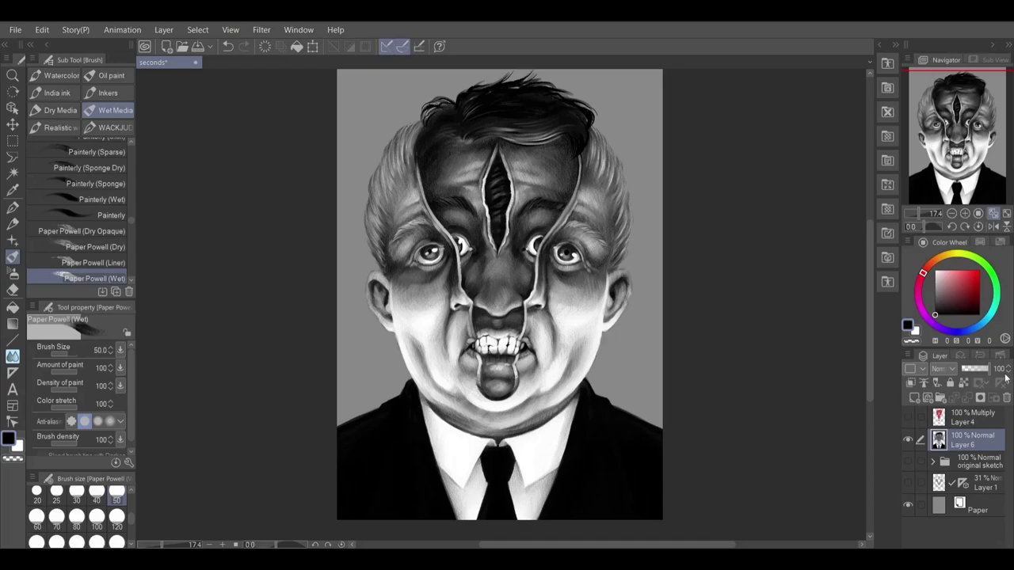
# Add a new layer directly above Paper and paint white into the background beside the shoulders and head at brush size 800.
pyautogui.hotkey('ctrl', 'shift', 'n')
pyautogui.press('x')
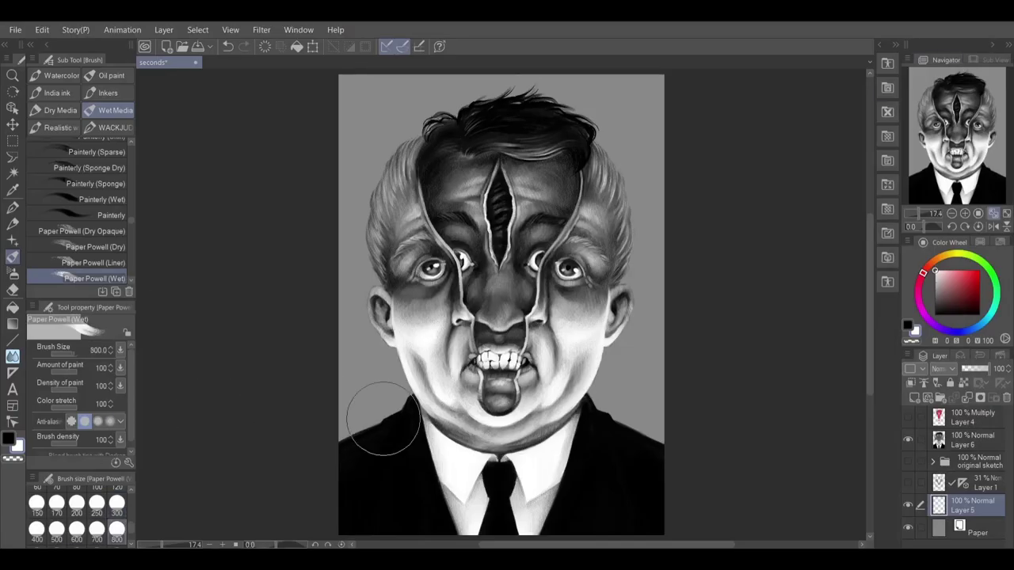
pyautogui.moveTo(384, 419)
pyautogui.mouseDown()
pyautogui.moveTo(344, 393)
pyautogui.moveTo(398, 349)
pyautogui.moveTo(366, 317)
pyautogui.mouseUp()
pyautogui.moveTo(634, 412)
pyautogui.mouseDown()
pyautogui.moveTo(633, 332)
pyautogui.moveTo(661, 269)
pyautogui.moveTo(610, 380)
pyautogui.mouseUp()
pyautogui.moveTo(364, 388); pyautogui.dragTo(355, 309)
# Soften the background beside the head with sampled grey, and brighten the area above both shoulders in white at brush size 800.
pyautogui.click(978, 530)
pyautogui.click(974, 506)
pyautogui.keyDown('alt'); pyautogui.click(666, 210); pyautogui.keyUp('alt')
pyautogui.moveTo(666, 210)
pyautogui.mouseDown()
pyautogui.moveTo(632, 331)
pyautogui.moveTo(641, 338)
pyautogui.moveTo(684, 190)
pyautogui.moveTo(628, 257)
pyautogui.moveTo(659, 324)
pyautogui.moveTo(632, 254)
pyautogui.mouseUp()
pyautogui.moveTo(351, 277)
pyautogui.mouseDown()
pyautogui.moveTo(387, 339)
pyautogui.moveTo(323, 382)
pyautogui.mouseUp()
pyautogui.click(935, 271)
pyautogui.moveTo(655, 425); pyautogui.dragTo(615, 365)
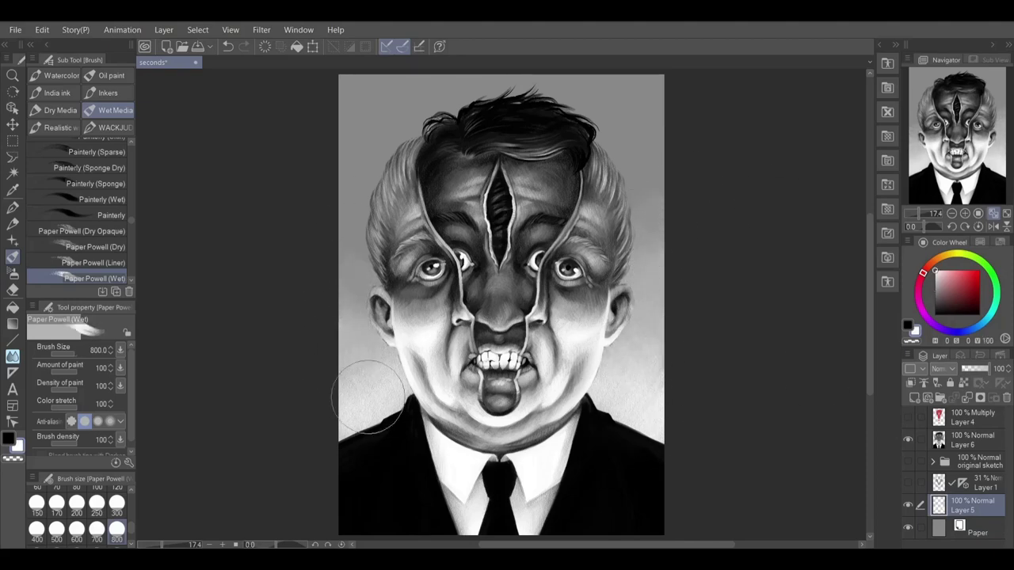
pyautogui.moveTo(368, 398); pyautogui.dragTo(349, 346)
# Darken the upper background on Layer 5 and blend it down around the hair in mid grey at brush size 800.
pyautogui.press('x')
pyautogui.moveTo(547, 78)
pyautogui.mouseDown()
pyautogui.moveTo(658, 95)
pyautogui.moveTo(561, 92)
pyautogui.moveTo(662, 80)
pyautogui.moveTo(385, 97)
pyautogui.moveTo(376, 153)
pyautogui.moveTo(653, 164)
pyautogui.mouseUp()
pyautogui.click(977, 530)
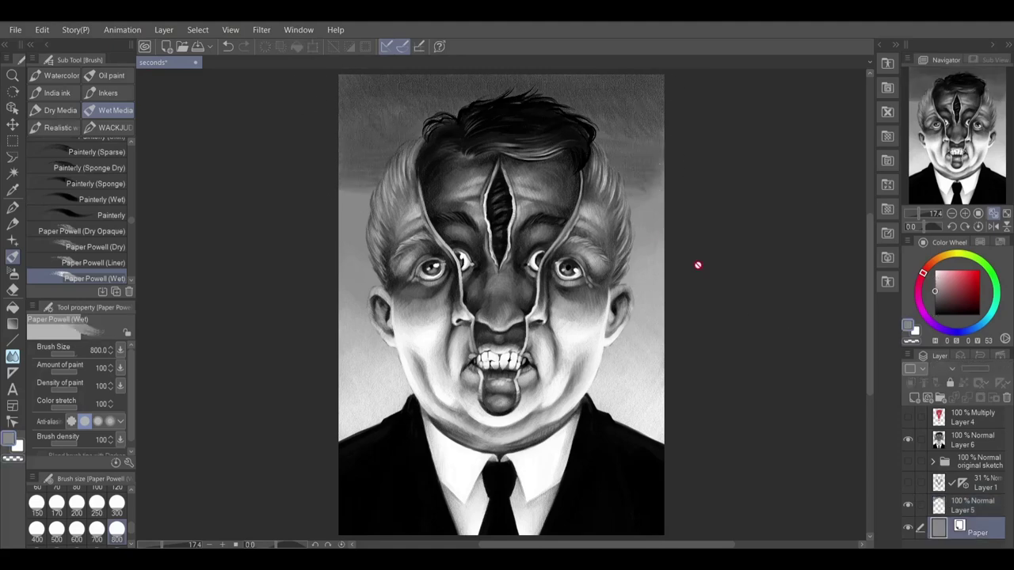
pyautogui.click(975, 506)
pyautogui.moveTo(662, 107)
pyautogui.mouseDown()
pyautogui.moveTo(624, 87)
pyautogui.moveTo(648, 197)
pyautogui.moveTo(661, 165)
pyautogui.moveTo(639, 96)
pyautogui.moveTo(634, 260)
pyautogui.moveTo(654, 249)
pyautogui.moveTo(623, 202)
pyautogui.moveTo(663, 190)
pyautogui.mouseUp()
pyautogui.moveTo(363, 190)
pyautogui.mouseDown()
pyautogui.moveTo(375, 168)
pyautogui.moveTo(359, 145)
pyautogui.moveTo(391, 106)
pyautogui.moveTo(483, 89)
pyautogui.moveTo(634, 84)
pyautogui.mouseUp()
pyautogui.moveTo(372, 136); pyautogui.dragTo(362, 241)
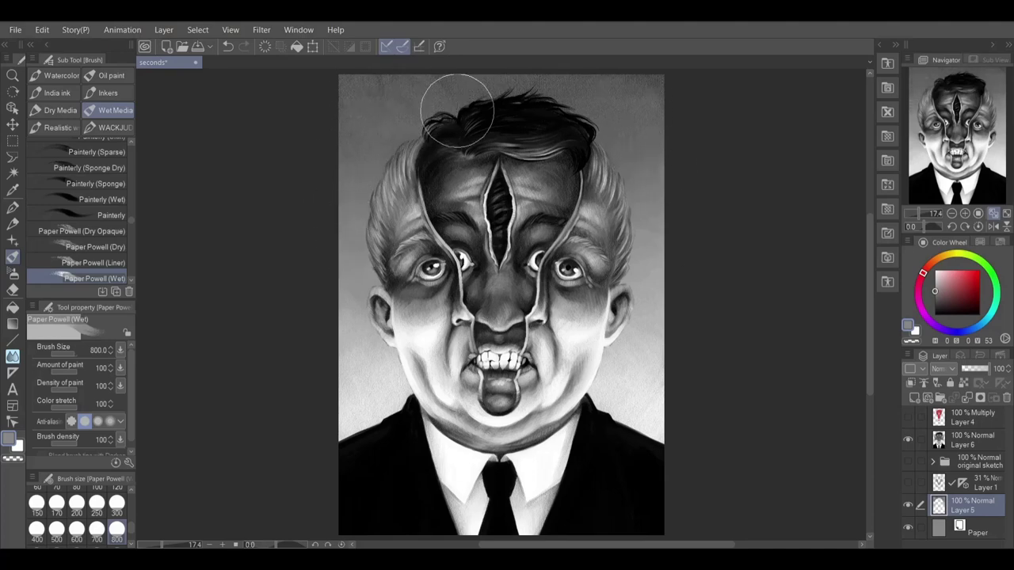
# Replace the old Multiply layer with a new empty top layer set to Multiply, and choose a deep red.
pyautogui.click(973, 417)
pyautogui.click(1007, 397)
pyautogui.click(967, 282)
pyautogui.click(916, 397)
pyautogui.click(943, 369)
pyautogui.click(944, 398)
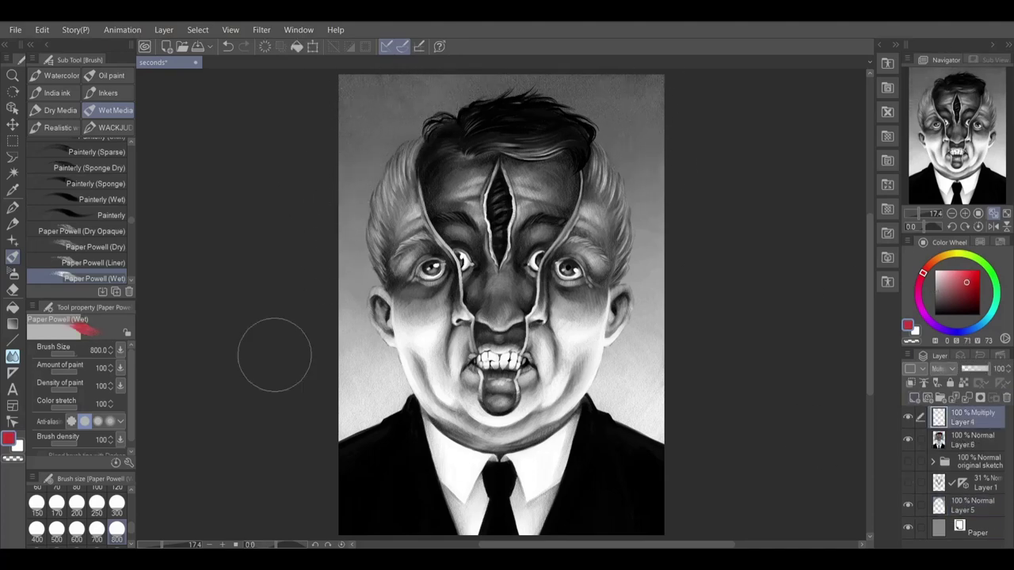
# Paint the exposed inner face red on the Multiply layer, from the dark hair down to the mouth and chin.
pyautogui.click(116, 505)
pyautogui.moveTo(513, 258)
pyautogui.mouseDown()
pyautogui.moveTo(478, 269)
pyautogui.moveTo(431, 176)
pyautogui.moveTo(436, 194)
pyautogui.moveTo(469, 132)
pyautogui.mouseUp()
pyautogui.moveTo(577, 141)
pyautogui.mouseDown()
pyautogui.moveTo(560, 213)
pyautogui.moveTo(534, 259)
pyautogui.moveTo(510, 404)
pyautogui.moveTo(486, 394)
pyautogui.moveTo(469, 293)
pyautogui.mouseUp()
pyautogui.click(117, 486)
pyautogui.click(12, 208)
pyautogui.moveTo(552, 209)
pyautogui.mouseDown()
pyautogui.moveTo(508, 208)
pyautogui.moveTo(521, 149)
pyautogui.moveTo(566, 148)
pyautogui.moveTo(564, 231)
pyautogui.mouseUp()
pyautogui.press('c')
pyautogui.press('c')
pyautogui.moveTo(509, 345)
pyautogui.mouseDown()
pyautogui.moveTo(489, 284)
pyautogui.moveTo(498, 396)
pyautogui.moveTo(515, 384)
pyautogui.mouseUp()
pyautogui.press('b')
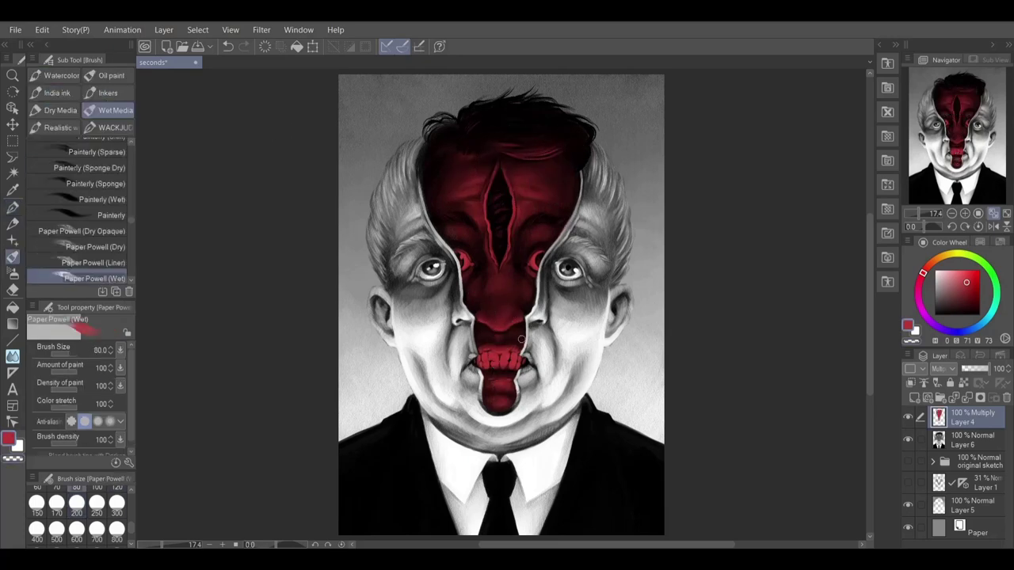
# Clear the red tint in white from the forehead slit at brush size 80, and from the inner eyes and teeth at size 50.
pyautogui.press('x')
pyautogui.moveTo(496, 235); pyautogui.dragTo(500, 198)
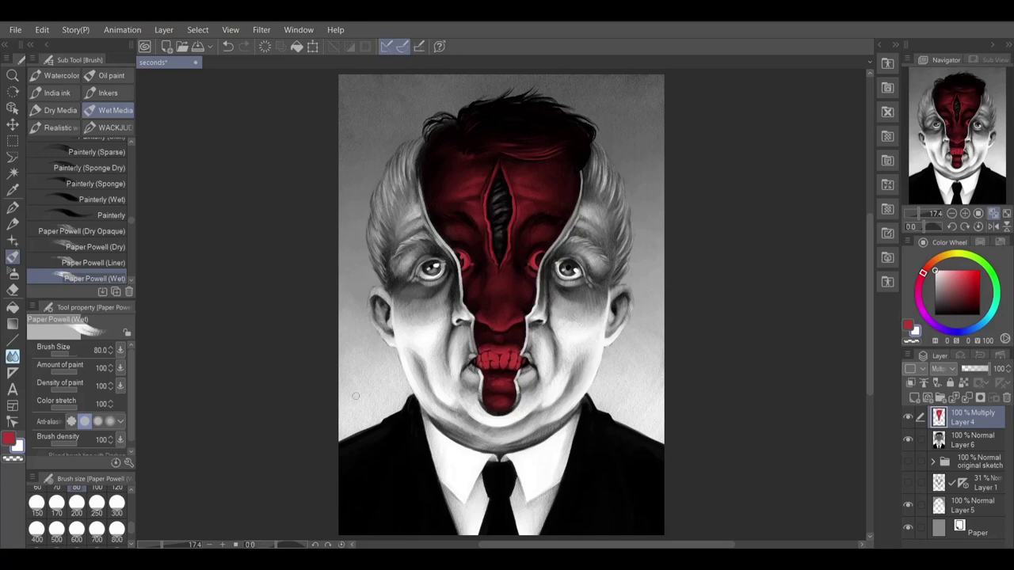
pyautogui.press('[')
pyautogui.press('[')
pyautogui.moveTo(466, 258); pyautogui.dragTo(465, 270)
pyautogui.click(908, 326)
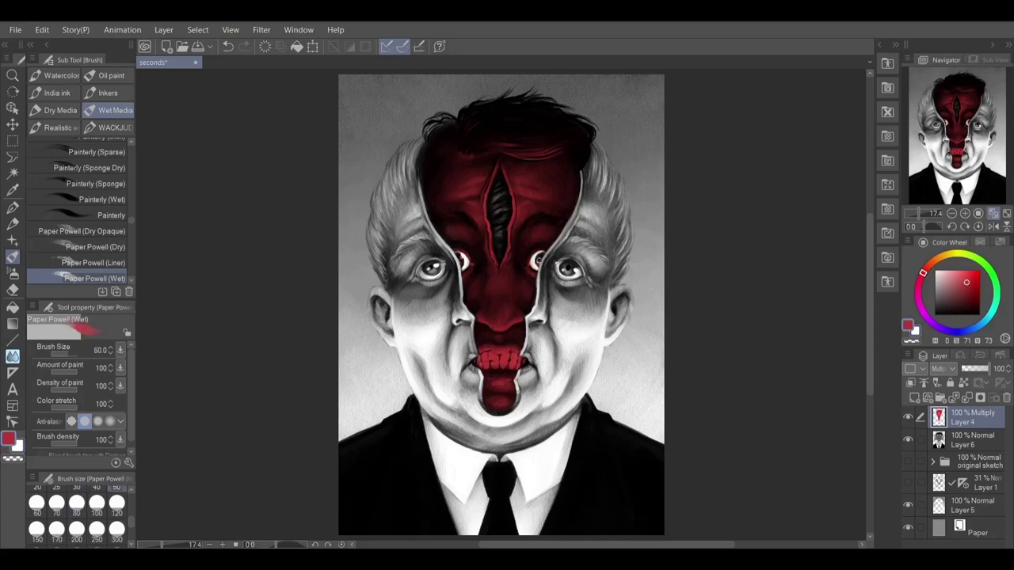
pyautogui.press('x')
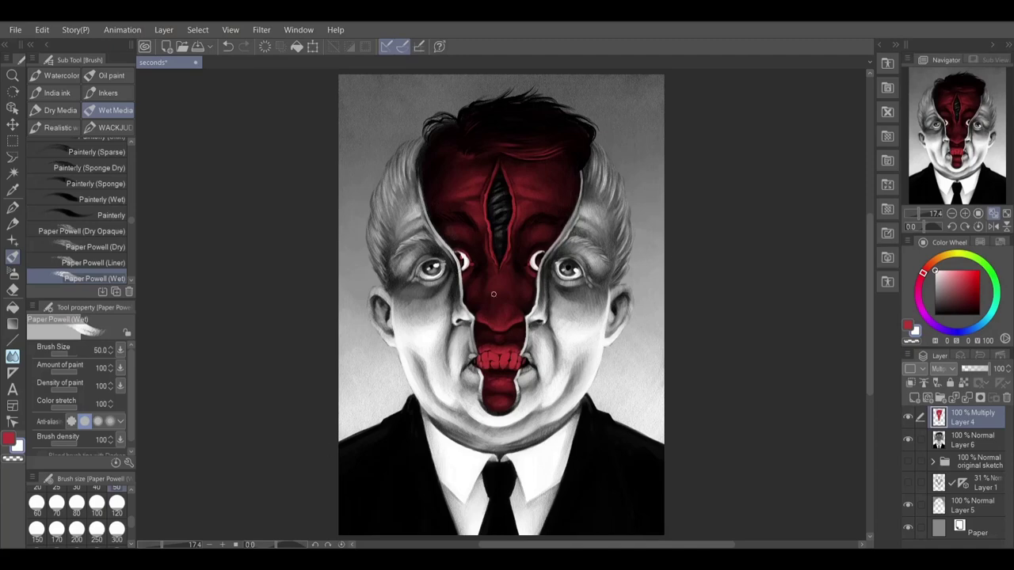
pyautogui.moveTo(517, 362)
pyautogui.mouseDown()
pyautogui.moveTo(475, 359)
pyautogui.moveTo(515, 360)
pyautogui.mouseUp()
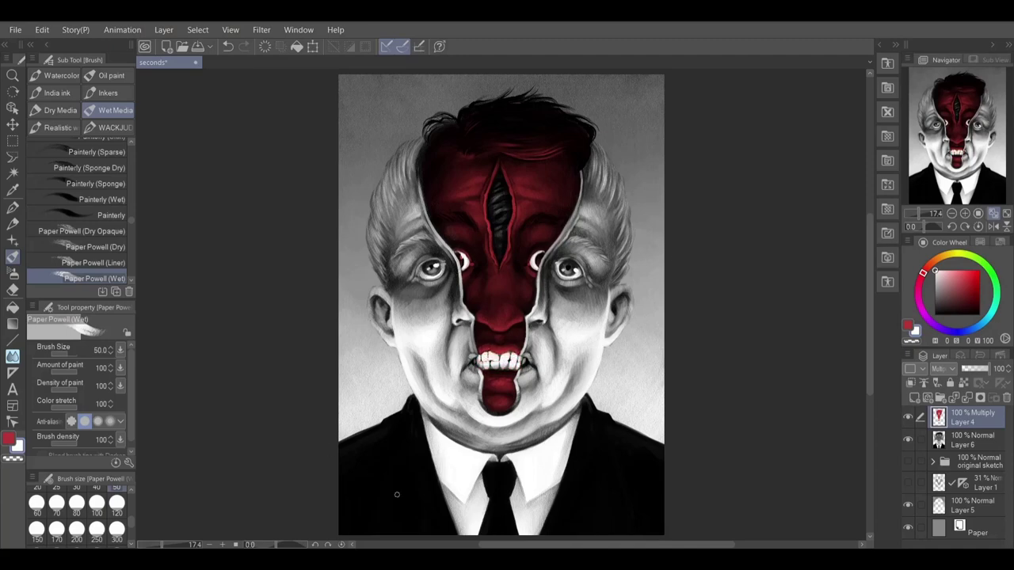
# Refine the ear area on Layer 6 at brush size 100 and switch the painting colour to black.
pyautogui.click(972, 441)
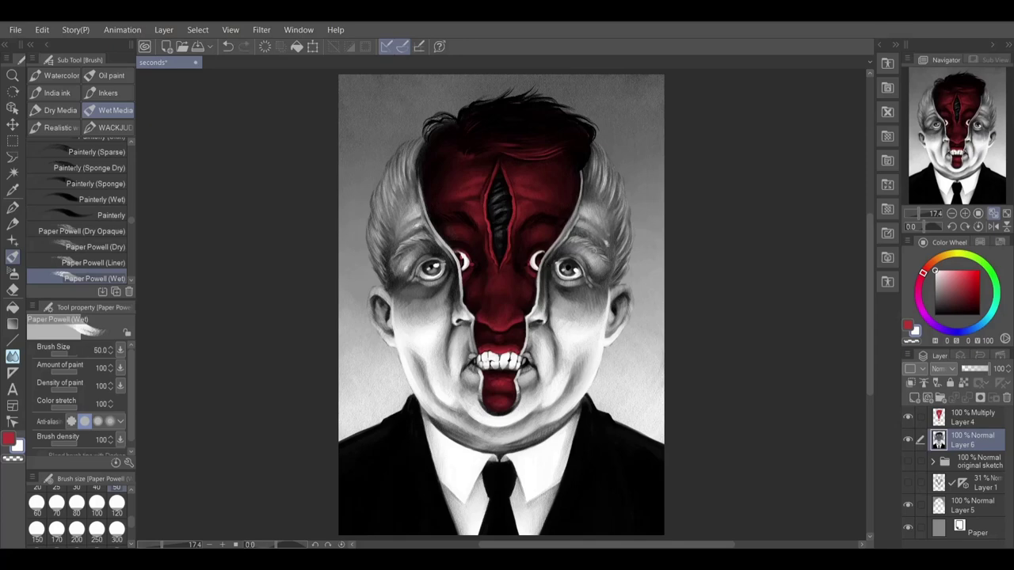
pyautogui.click(97, 506)
pyautogui.moveTo(605, 291); pyautogui.dragTo(598, 304)
pyautogui.click(908, 326)
pyautogui.click(935, 315)
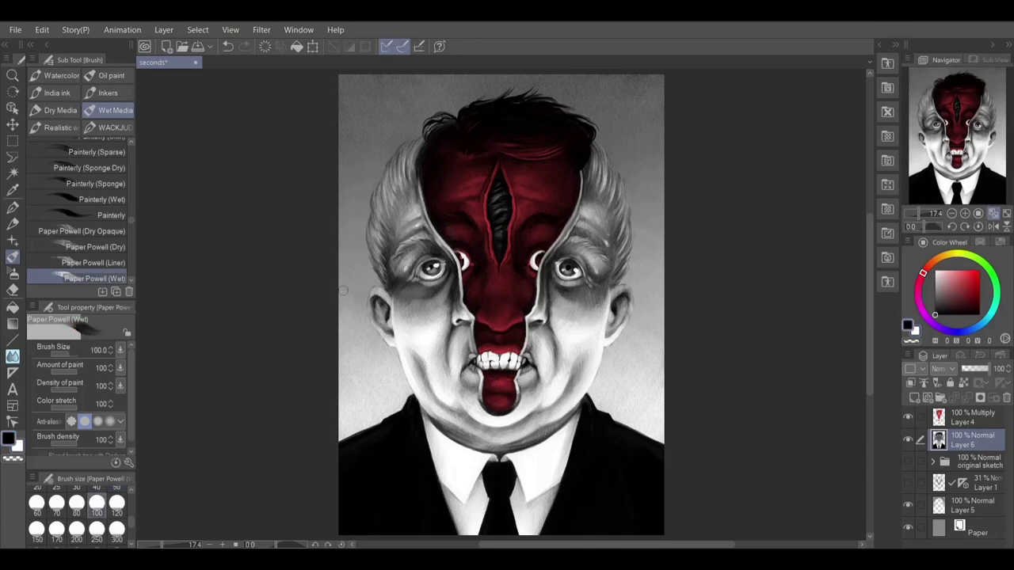
# Paint sweat drops running down both cheeks, using white and black at brush sizes 60 and 50.
pyautogui.press('[')
pyautogui.press('[')
pyautogui.press('[')
pyautogui.press('x')
pyautogui.press('[')
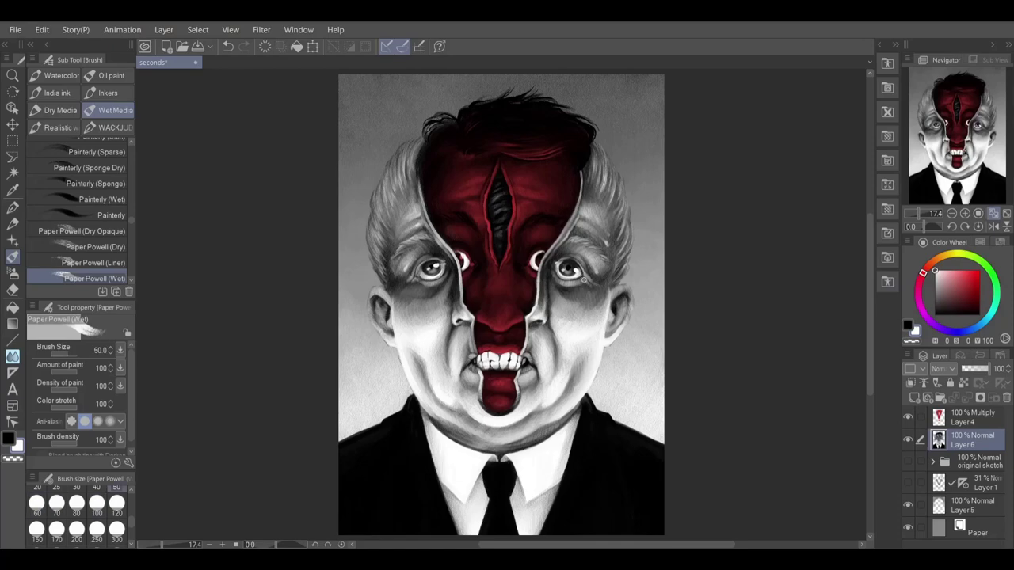
pyautogui.press('x')
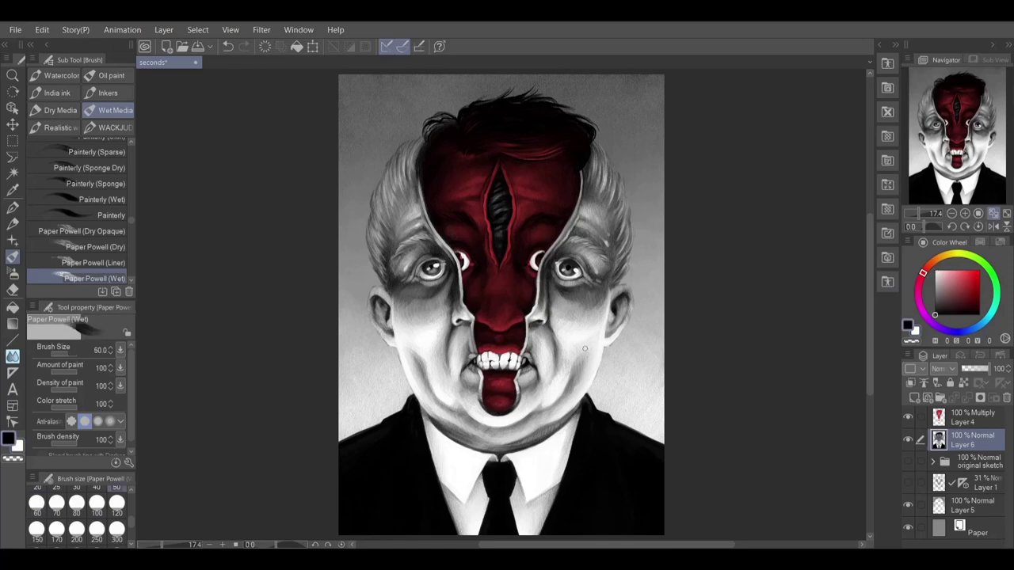
pyautogui.press('x')
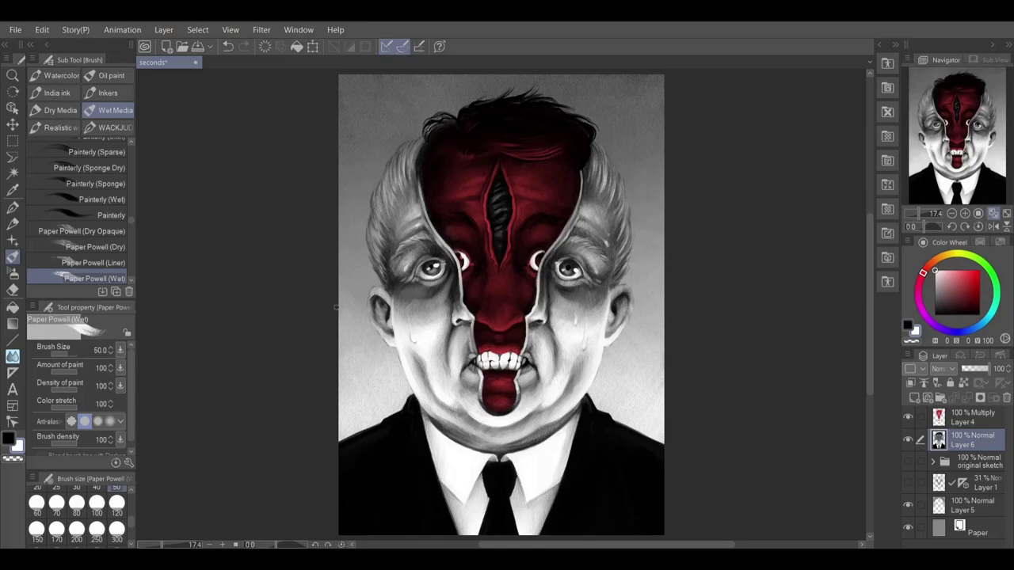
# Touch up the corner of the mouth with a smaller brush, and restore brush size 50.
pyautogui.press('[')
pyautogui.press('[')
pyautogui.press('[')
pyautogui.click(473, 353)
pyautogui.press(']')
pyautogui.press(']')
pyautogui.press(']')
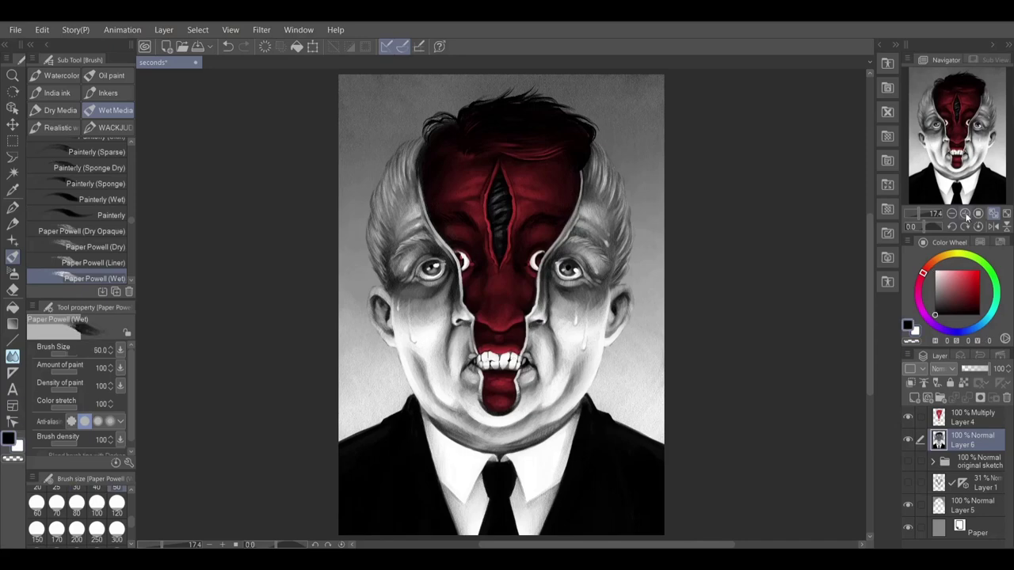
# Clean the red tint from the edges of the teeth in white on the Multiply layer at brush size 40.
pyautogui.scroll(2, 458, 368)
pyautogui.press('[')
pyautogui.press('x')
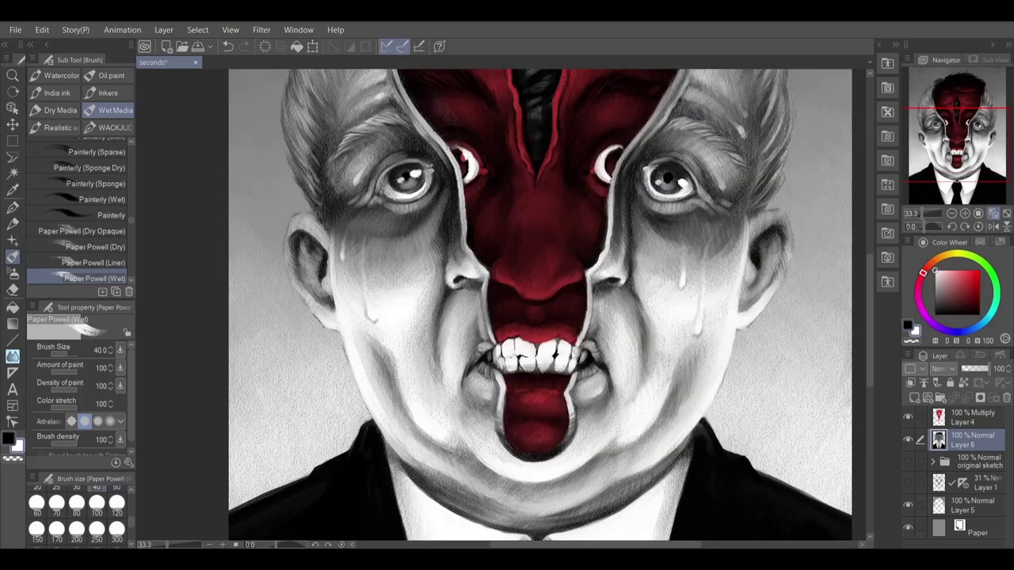
pyautogui.click(962, 418)
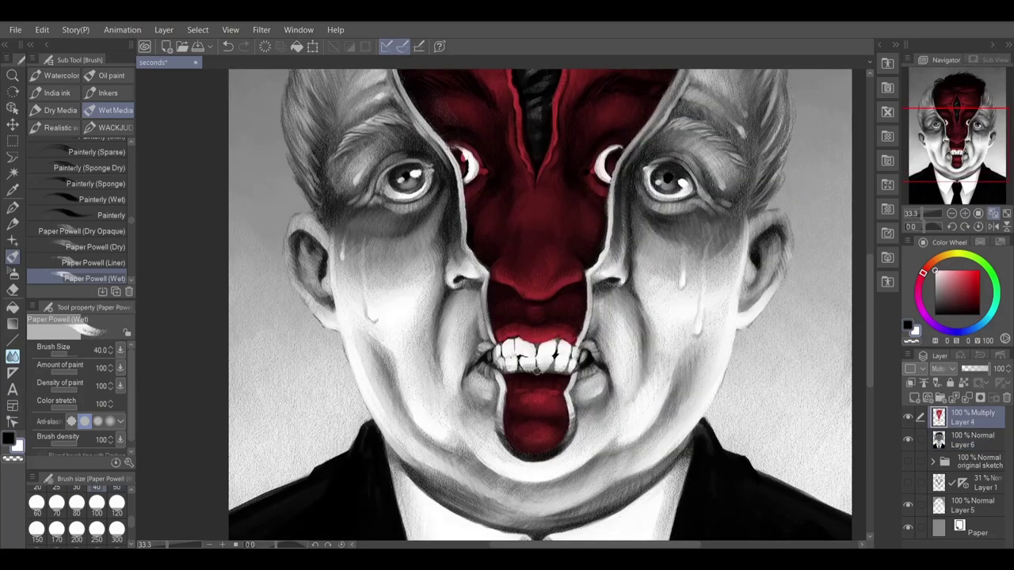
pyautogui.moveTo(443, 362); pyautogui.dragTo(468, 433)
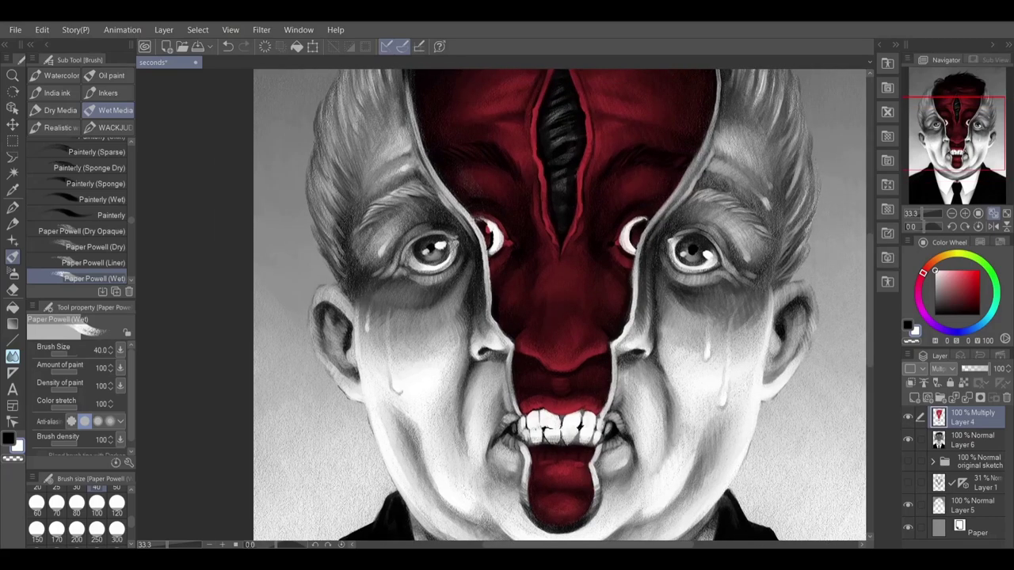
# Refine the pupils and highlights of both outer eyes on Layer 6, using white at brush size 40 and black at size 30.
pyautogui.click(967, 441)
pyautogui.moveTo(454, 248); pyautogui.dragTo(434, 271)
pyautogui.press('x')
pyautogui.press('[')
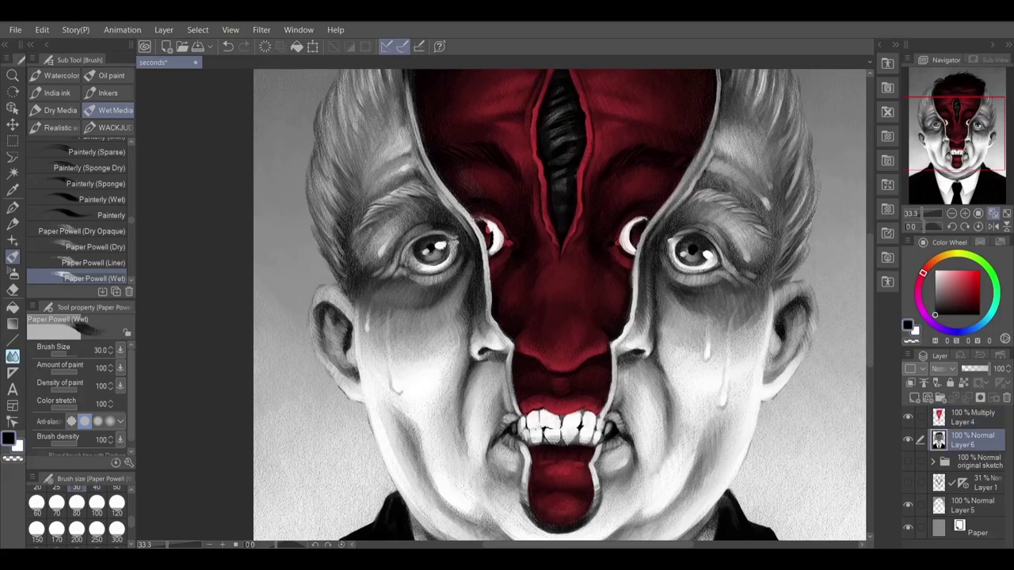
pyautogui.moveTo(717, 263)
pyautogui.mouseDown()
pyautogui.moveTo(692, 272)
pyautogui.moveTo(699, 242)
pyautogui.moveTo(681, 245)
pyautogui.mouseUp()
pyautogui.press('x')
pyautogui.press('x')
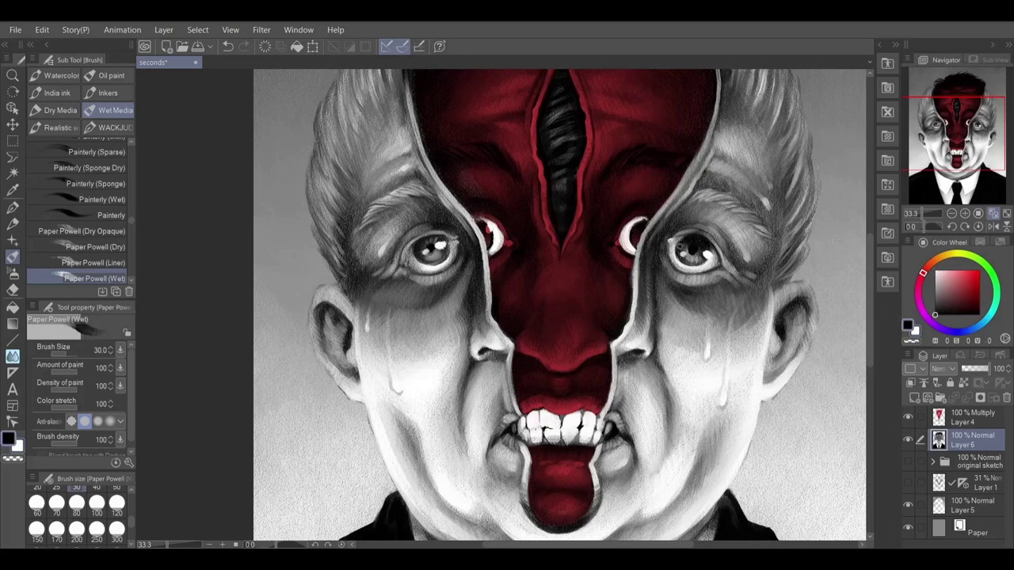
pyautogui.moveTo(427, 247)
pyautogui.mouseDown()
pyautogui.moveTo(446, 239)
pyautogui.moveTo(426, 242)
pyautogui.moveTo(434, 254)
pyautogui.mouseUp()
# Clear the remaining red from the white of the inner eye on the Multiply layer in white at brush size 30.
pyautogui.click(973, 418)
pyautogui.press('x')
pyautogui.moveTo(489, 226); pyautogui.dragTo(492, 233)
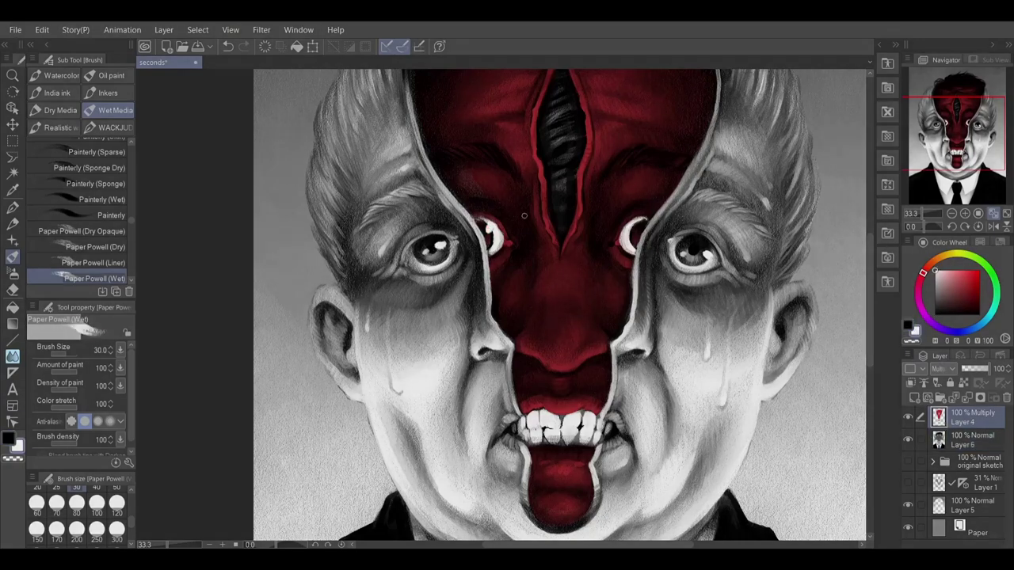
# Sample the red of the inner face and strengthen the tint around the upper lip at brush size 80.
pyautogui.keyDown('alt'); pyautogui.click(526, 217); pyautogui.keyUp('alt')
pyautogui.press(']')
pyautogui.press(']')
pyautogui.press(']')
pyautogui.press(']')
pyautogui.press(']')
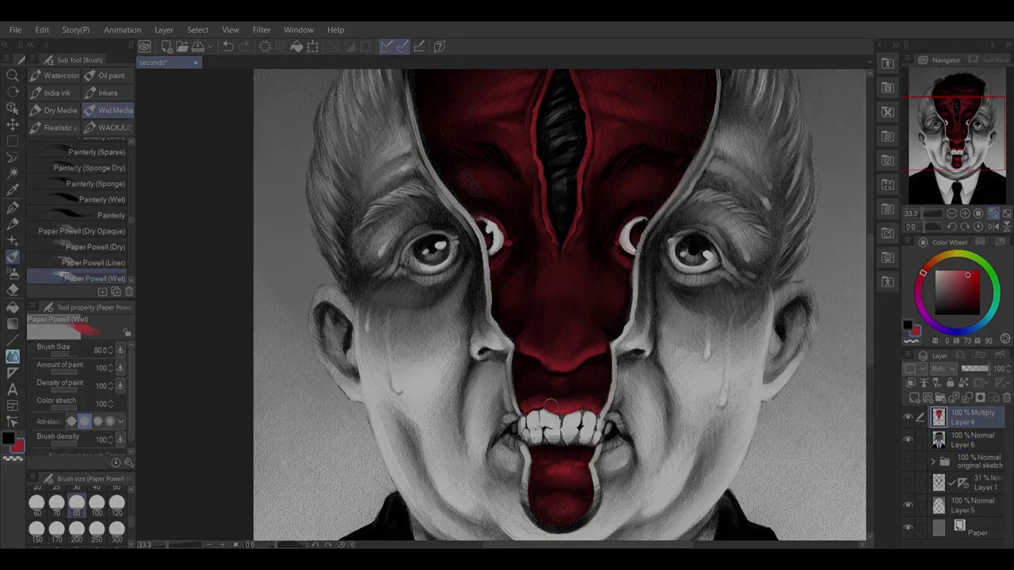